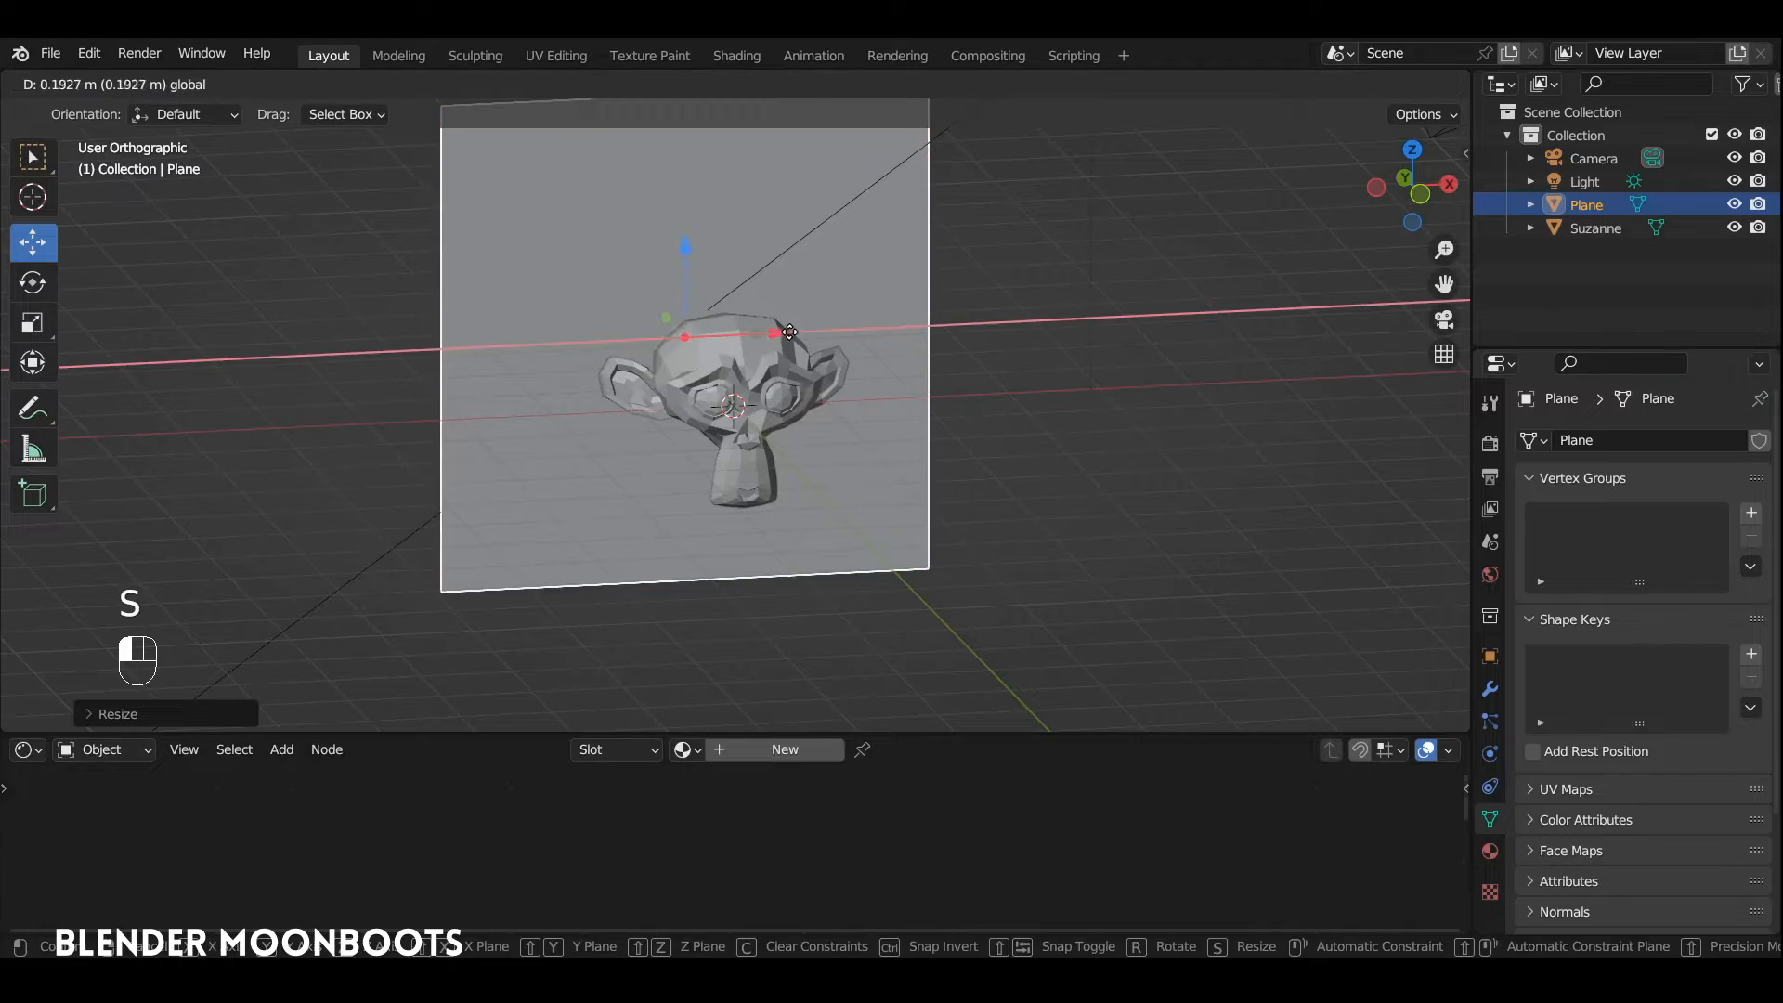
# Step: Lock the camera to the view and reframe the shot so the monkey head appears large and more frontal
pyautogui.press('KP_0')
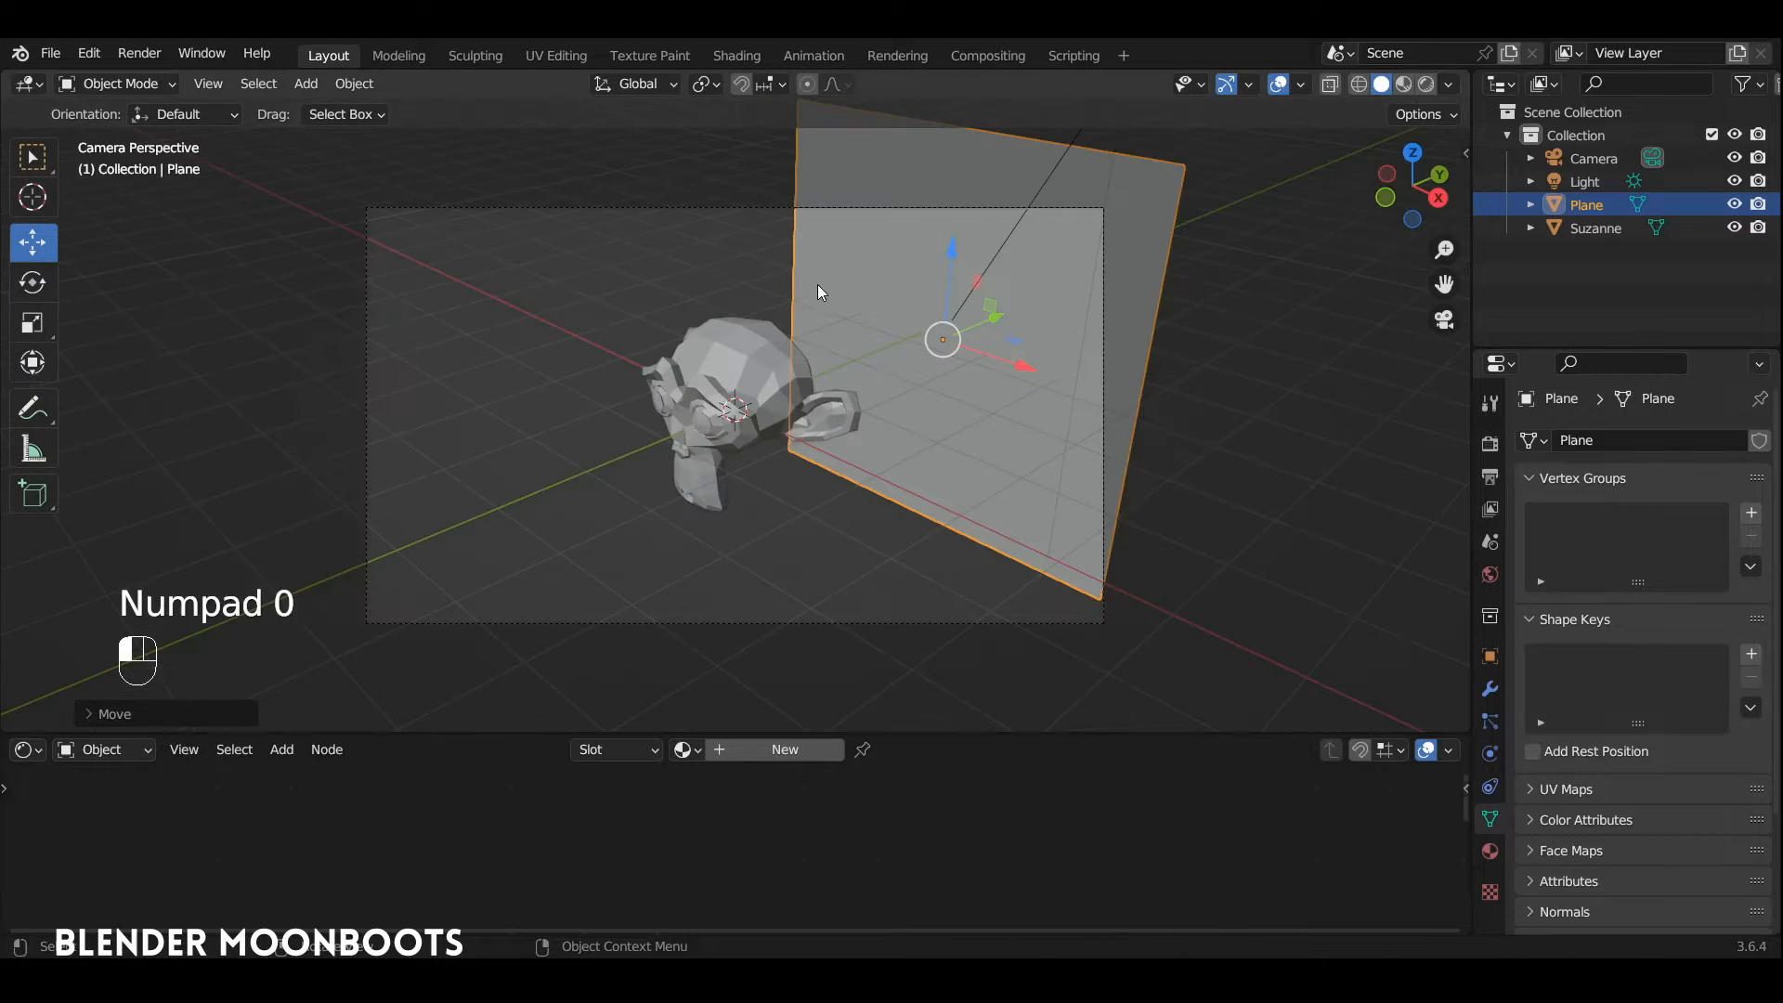
pyautogui.press('n')
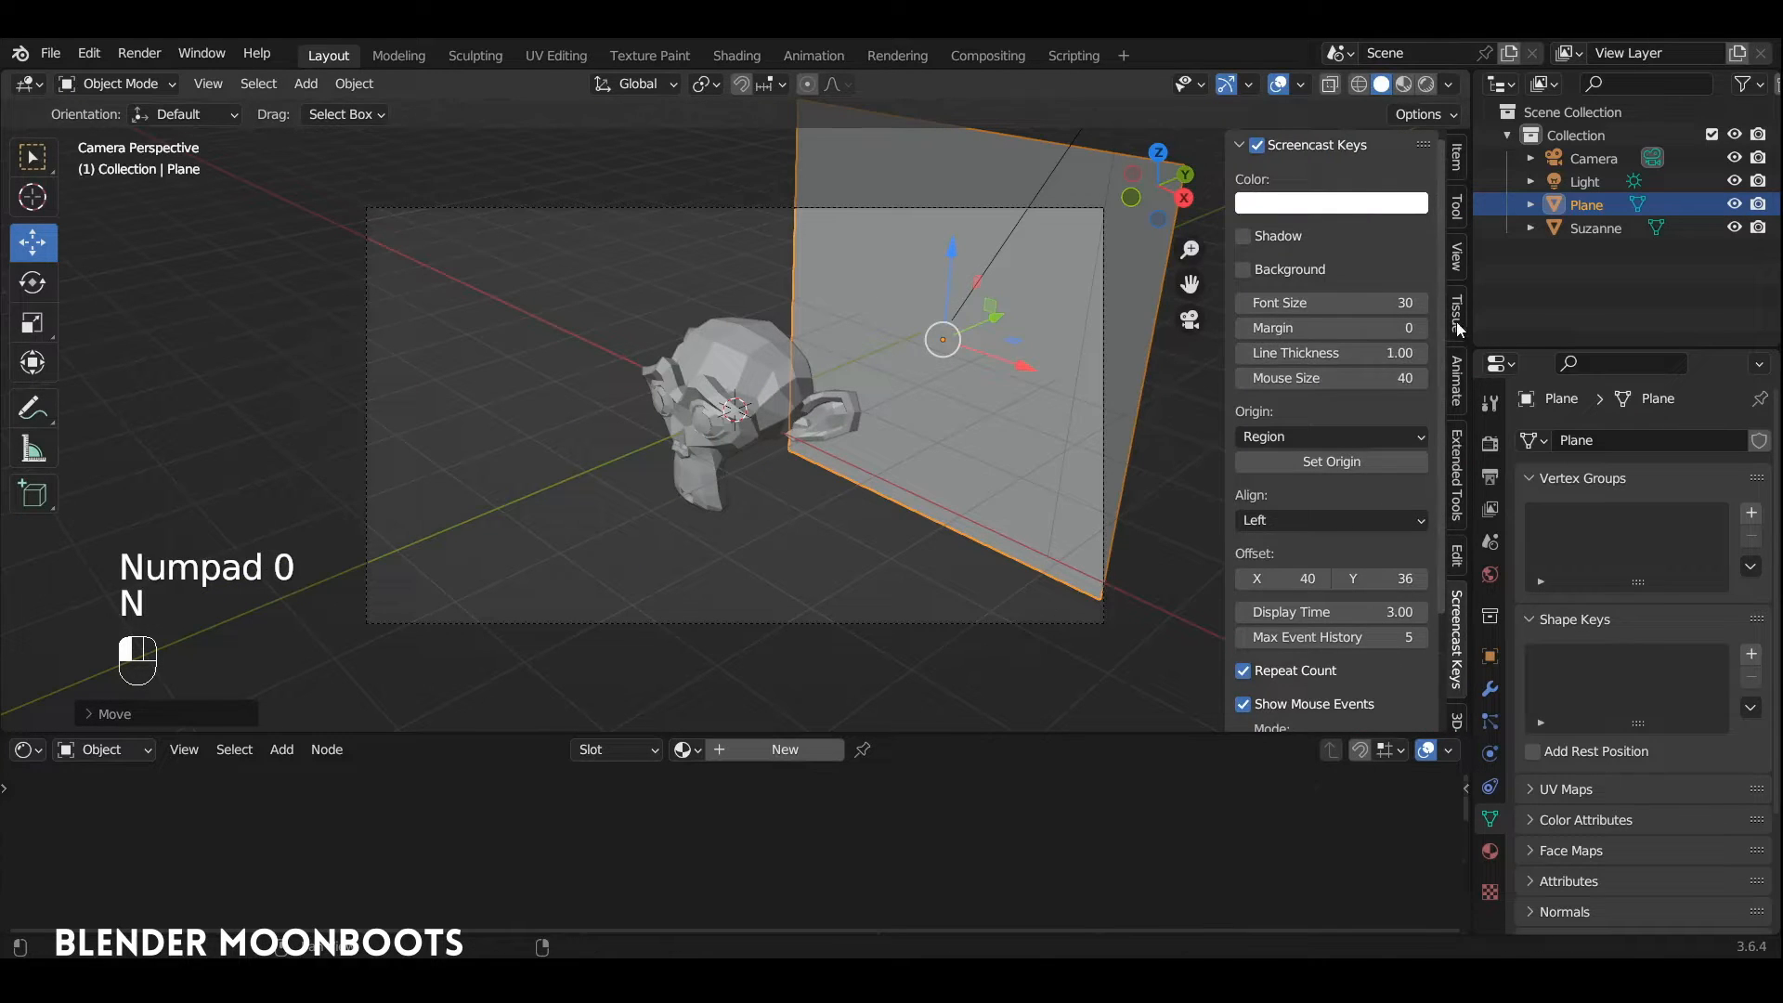
pyautogui.click(1456, 260)
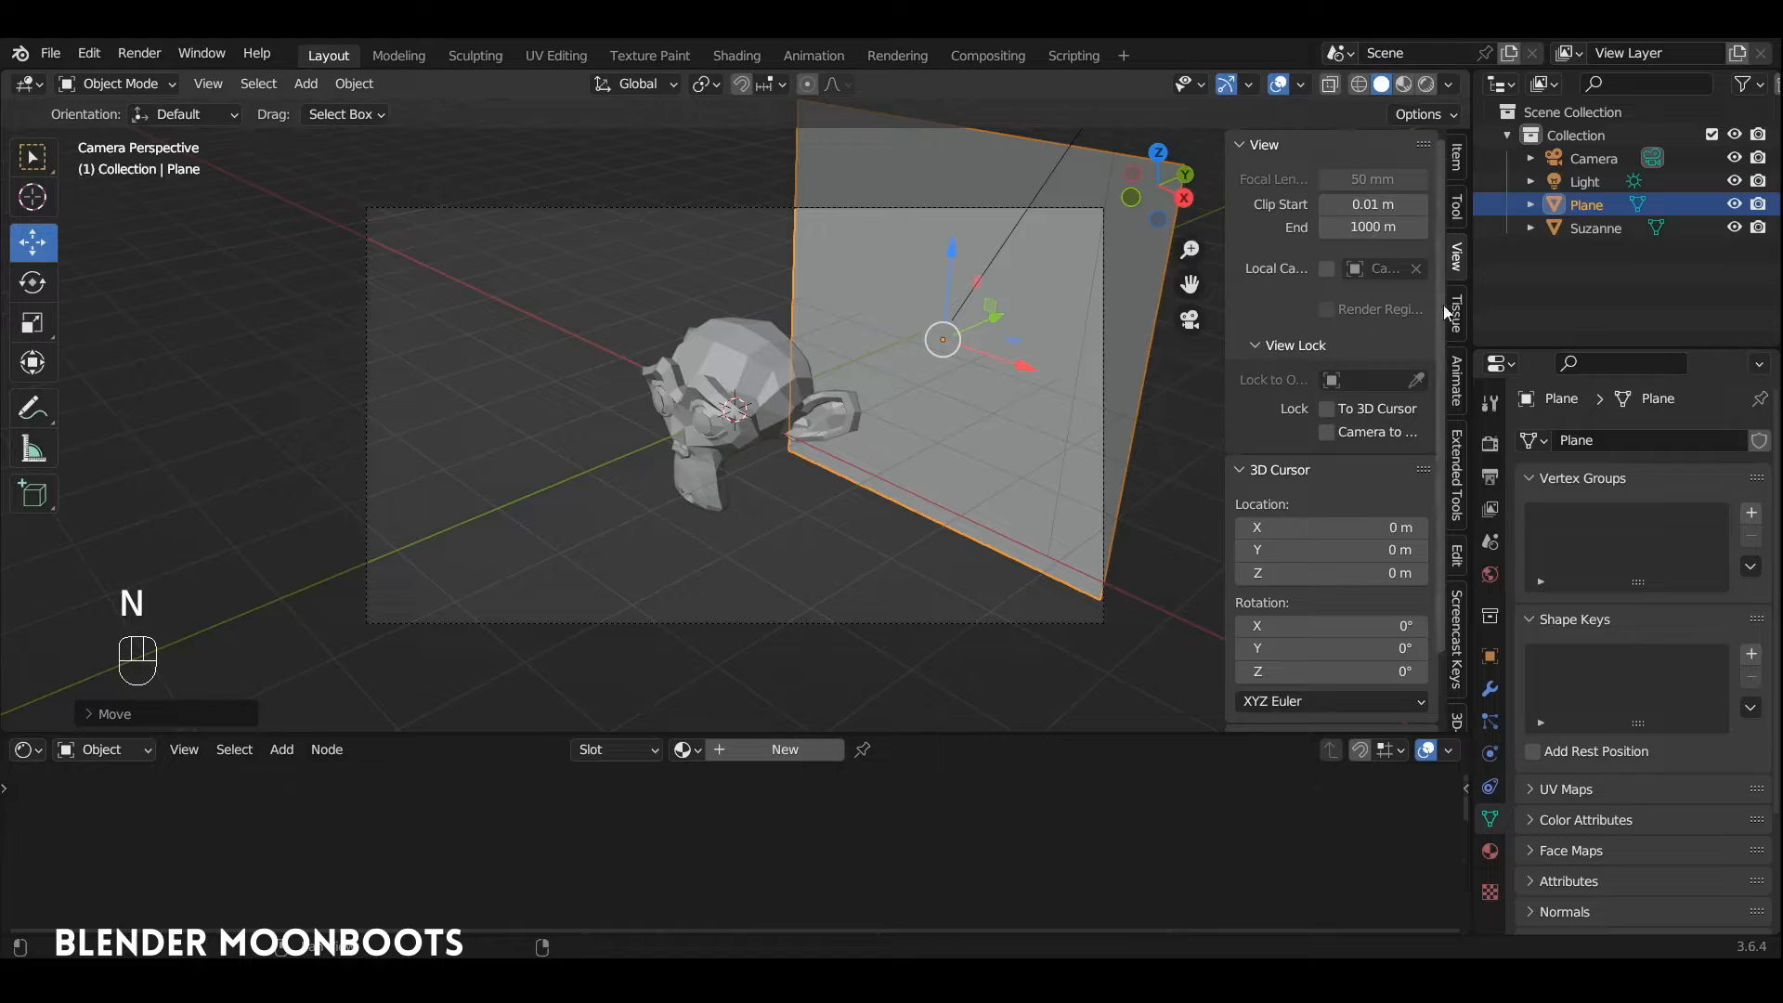
pyautogui.click(1327, 433)
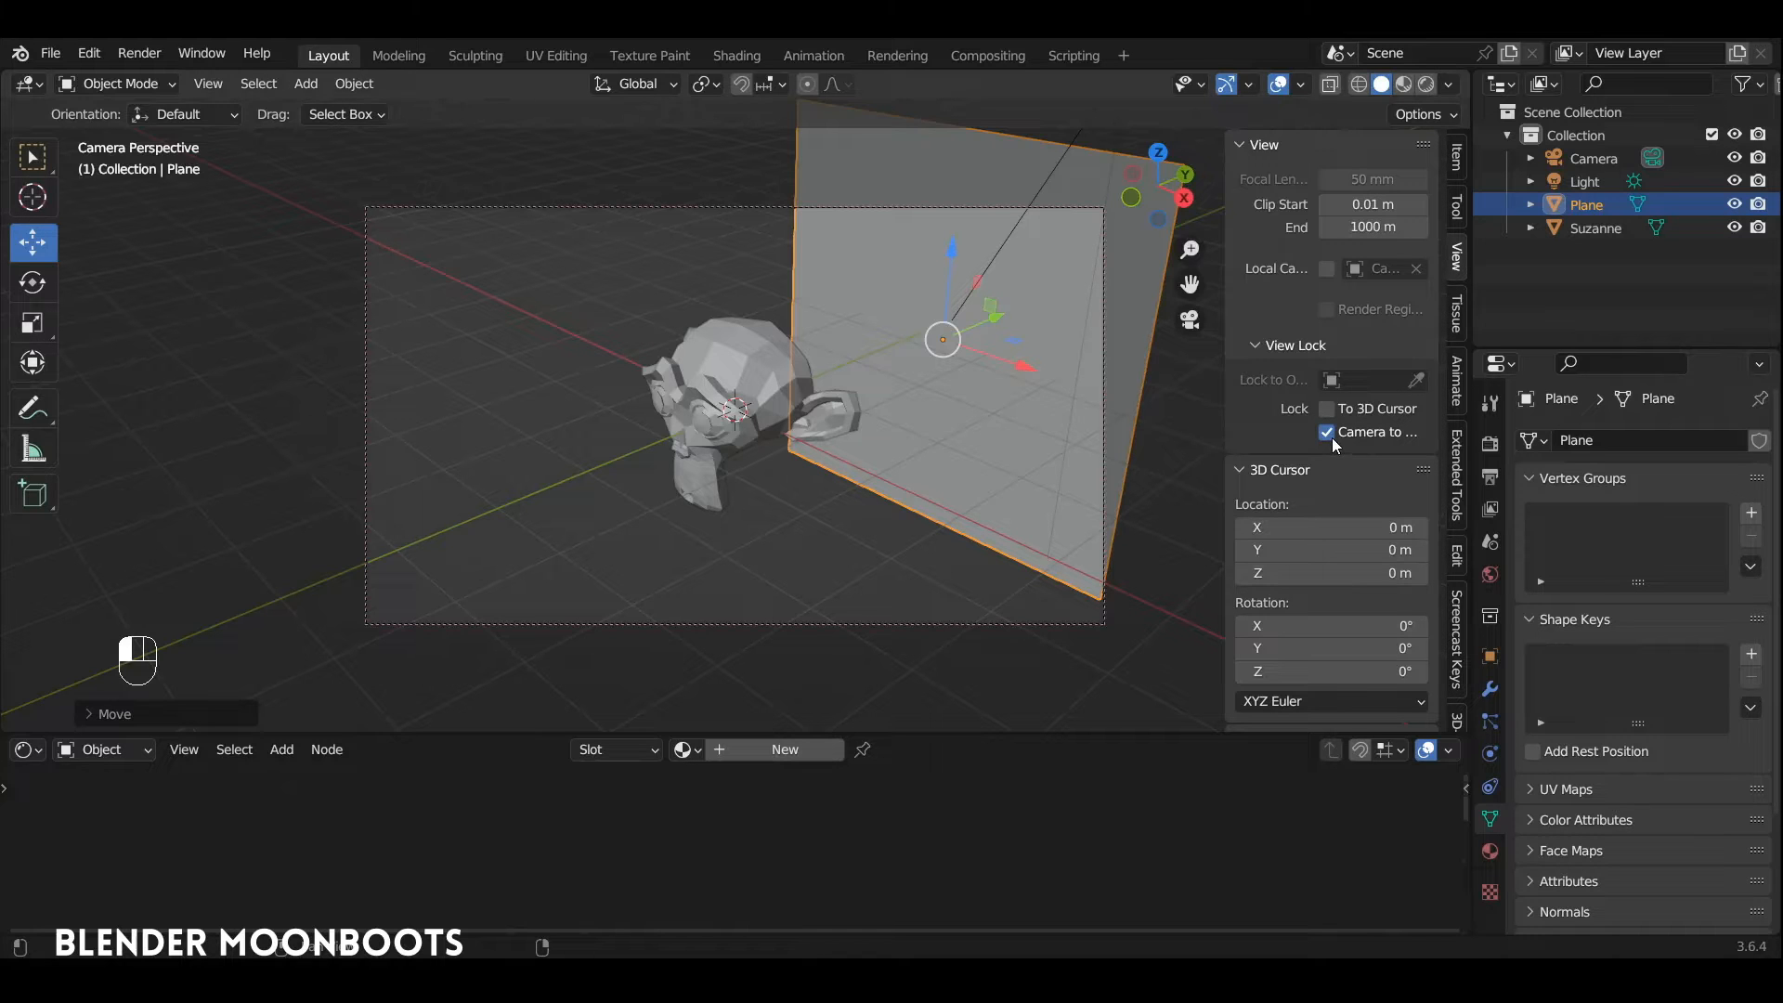
pyautogui.click(792, 413)
pyautogui.keyDown('alt'); pyautogui.moveTo(761, 405); pyautogui.dragTo(829, 366); pyautogui.keyUp('alt')
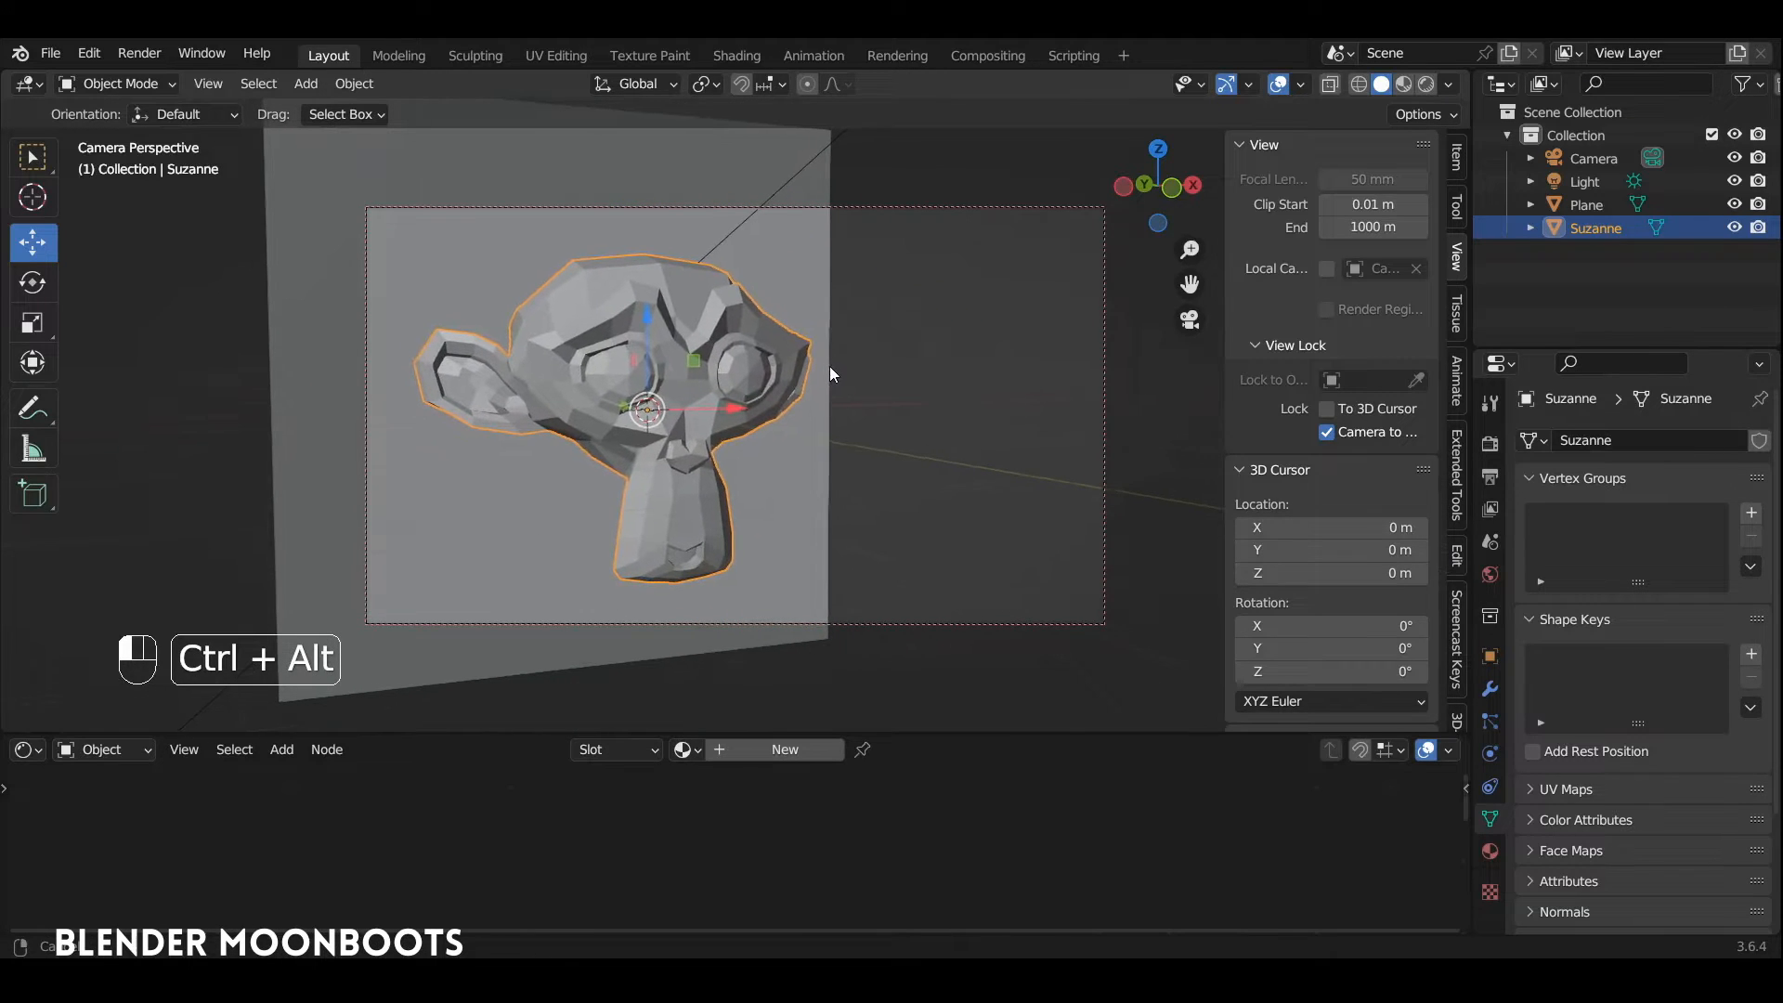
# Step: Insert a keyframe on the camera for its current framing
pyautogui.click(1013, 209)
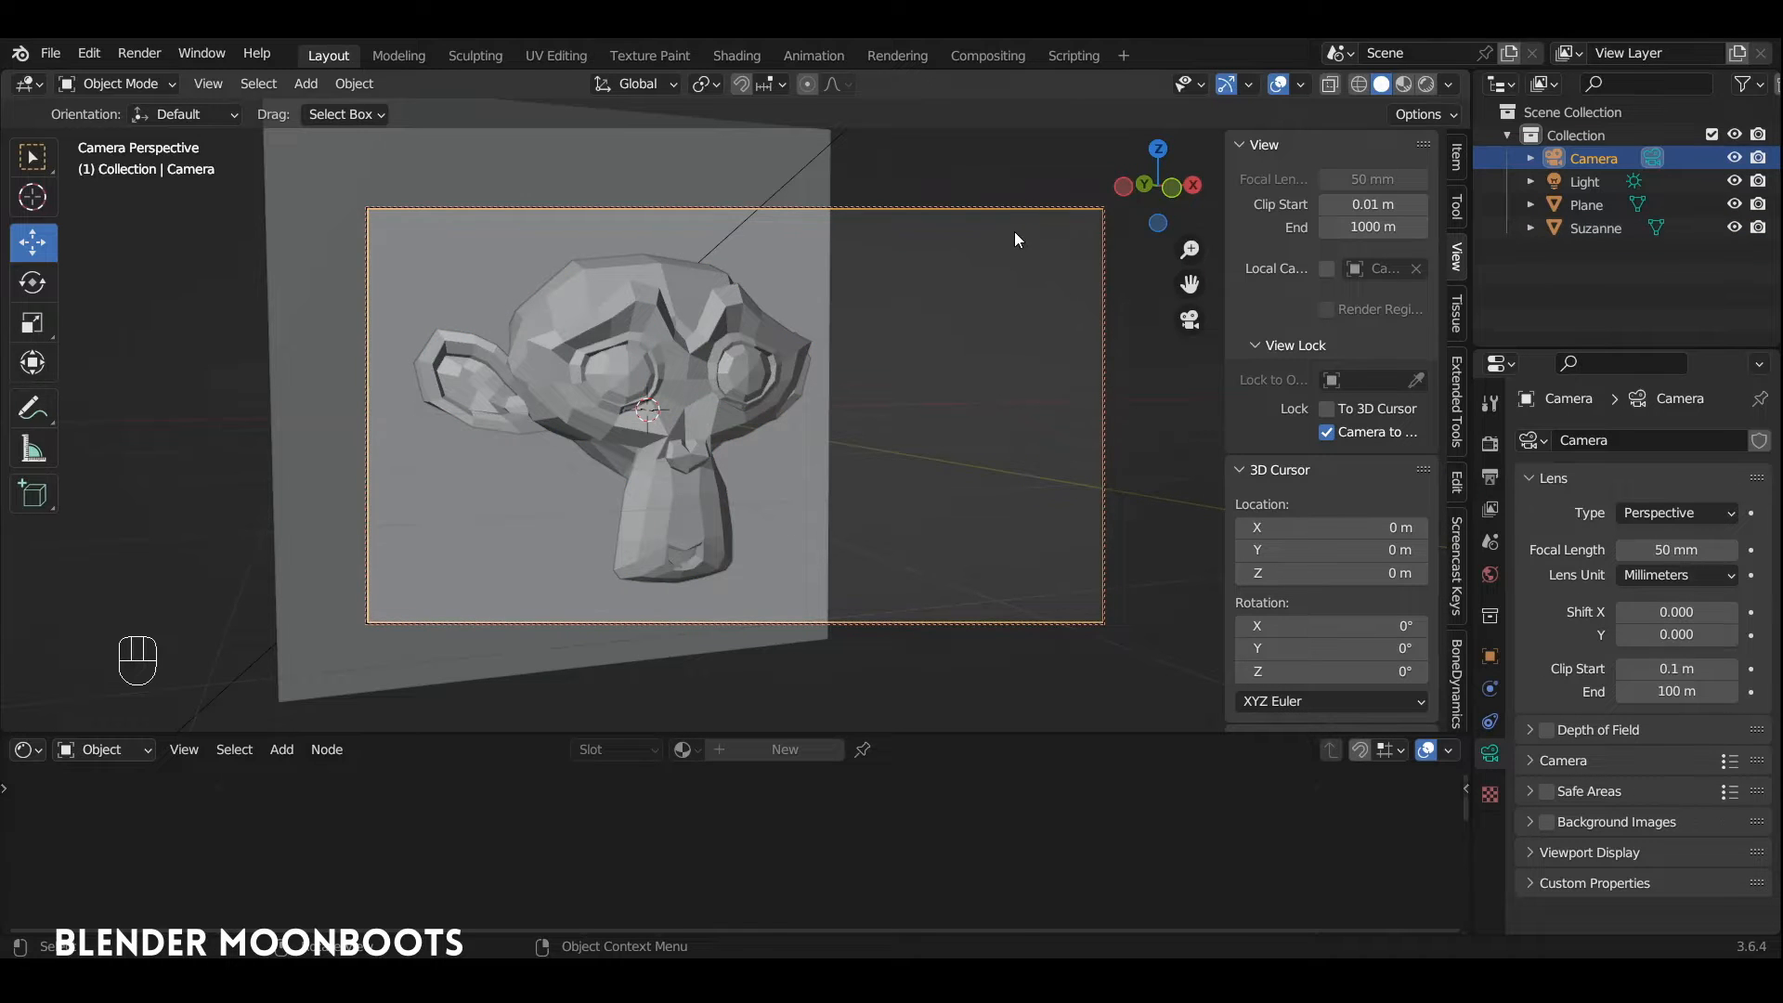
pyautogui.press('i')
pyautogui.click(1016, 229)
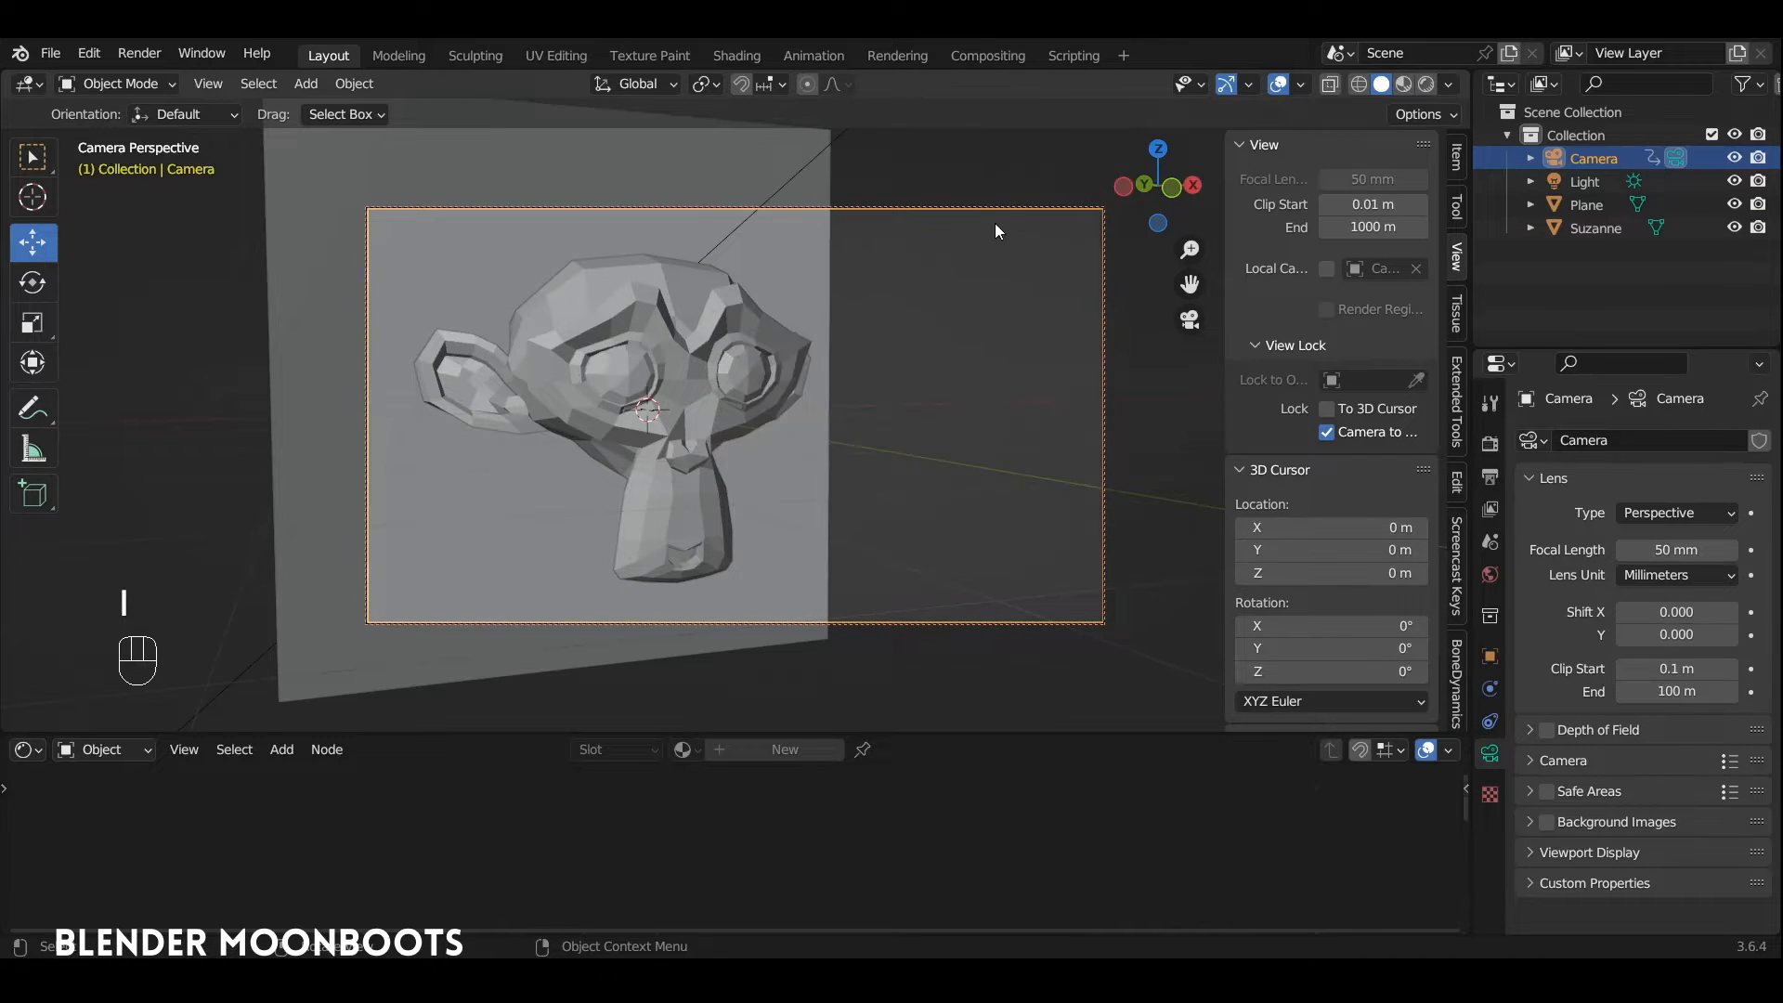
# Step: Stretch the background plane's edge beside the head along X until the plane extends past the camera frame
pyautogui.click(828, 291)
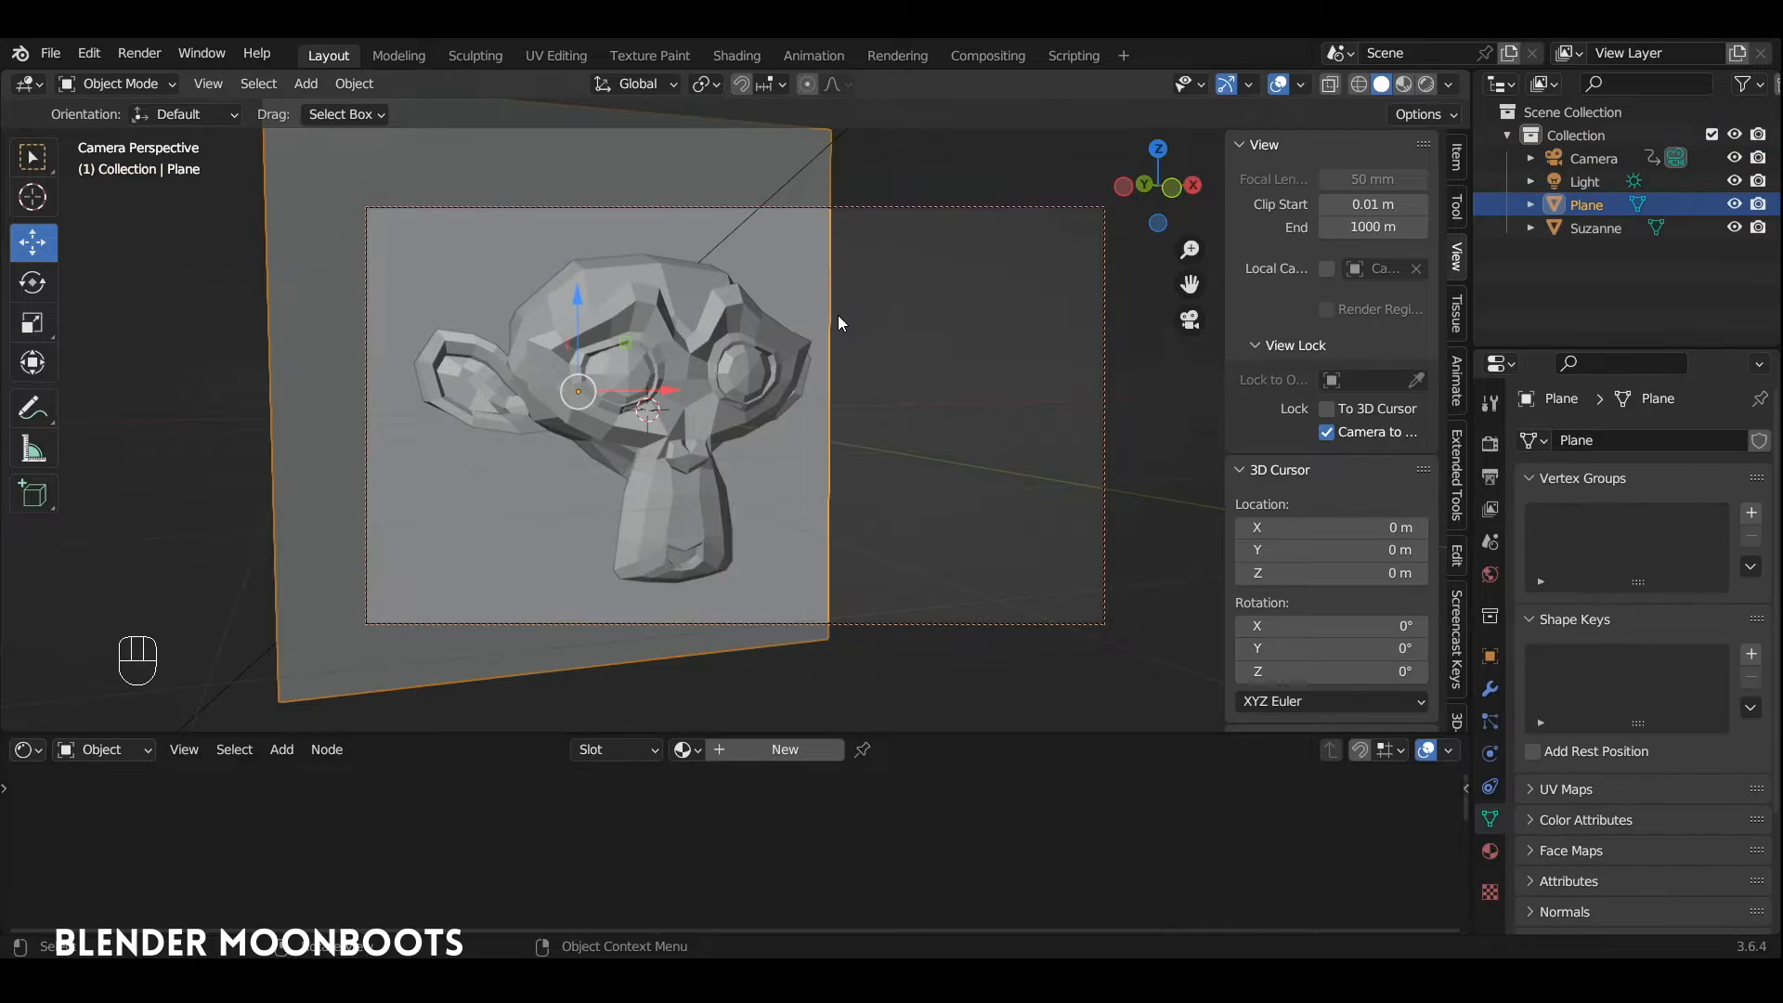
pyautogui.press('Tab')
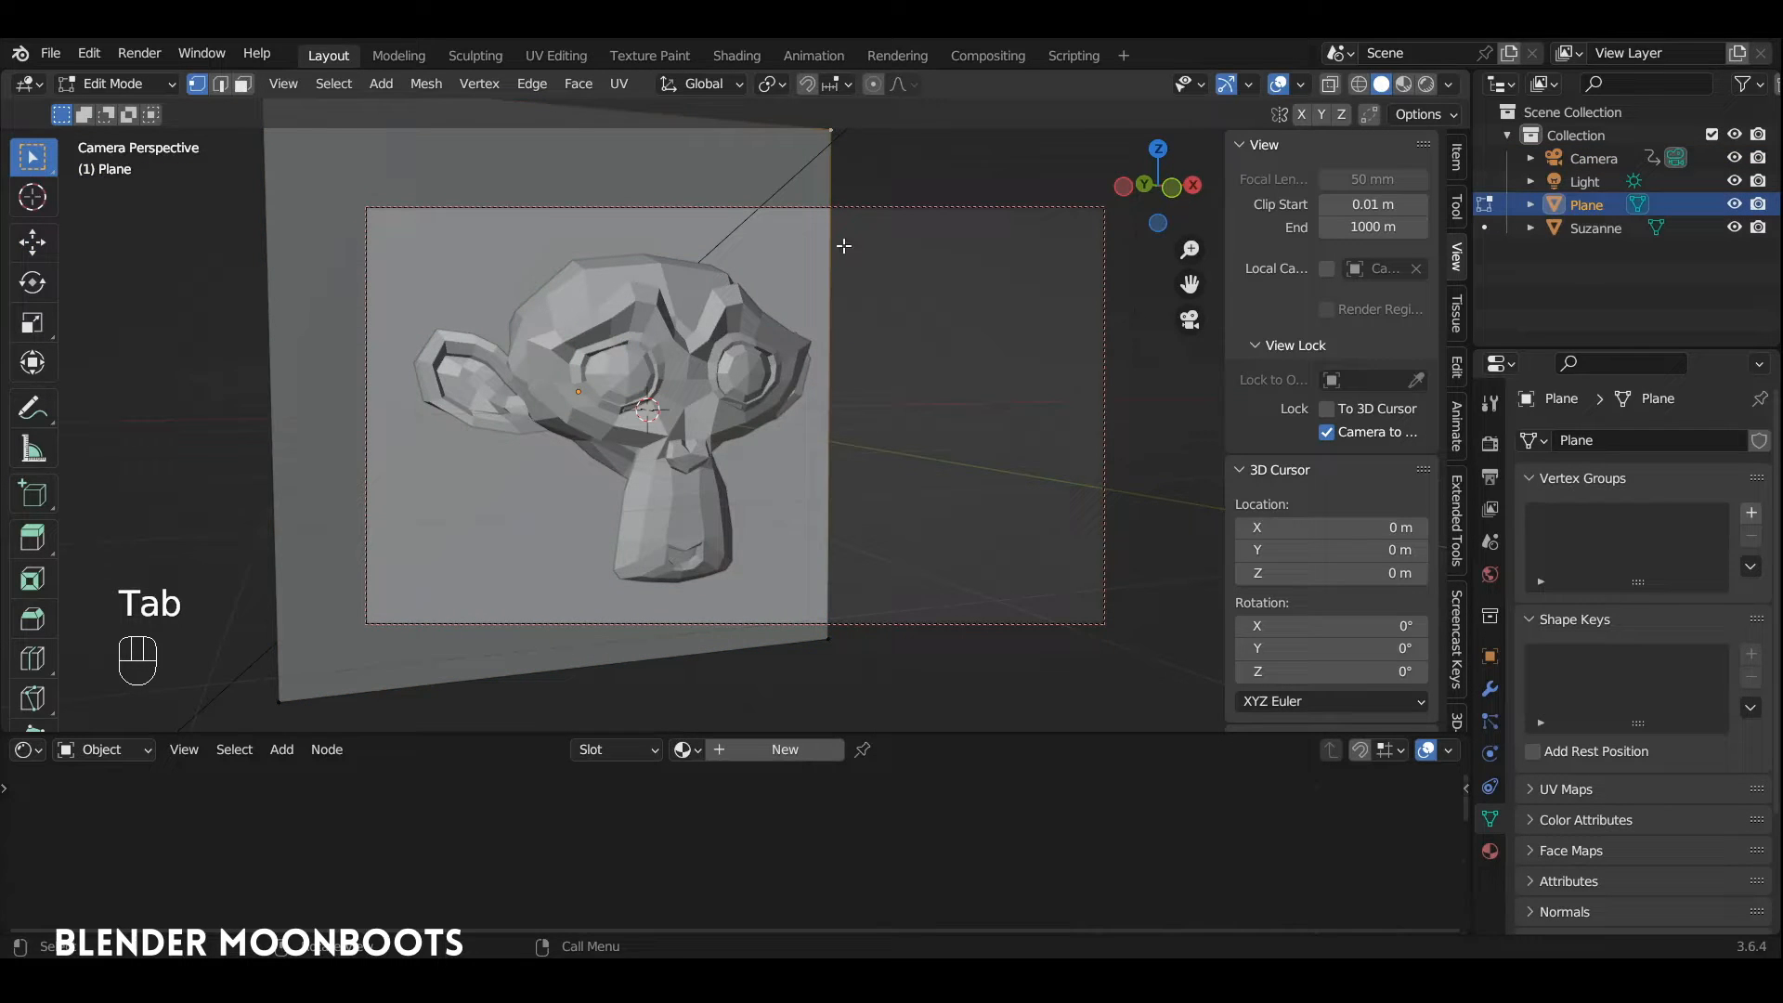
pyautogui.keyDown('shift'); pyautogui.click(828, 632); pyautogui.keyUp('shift')
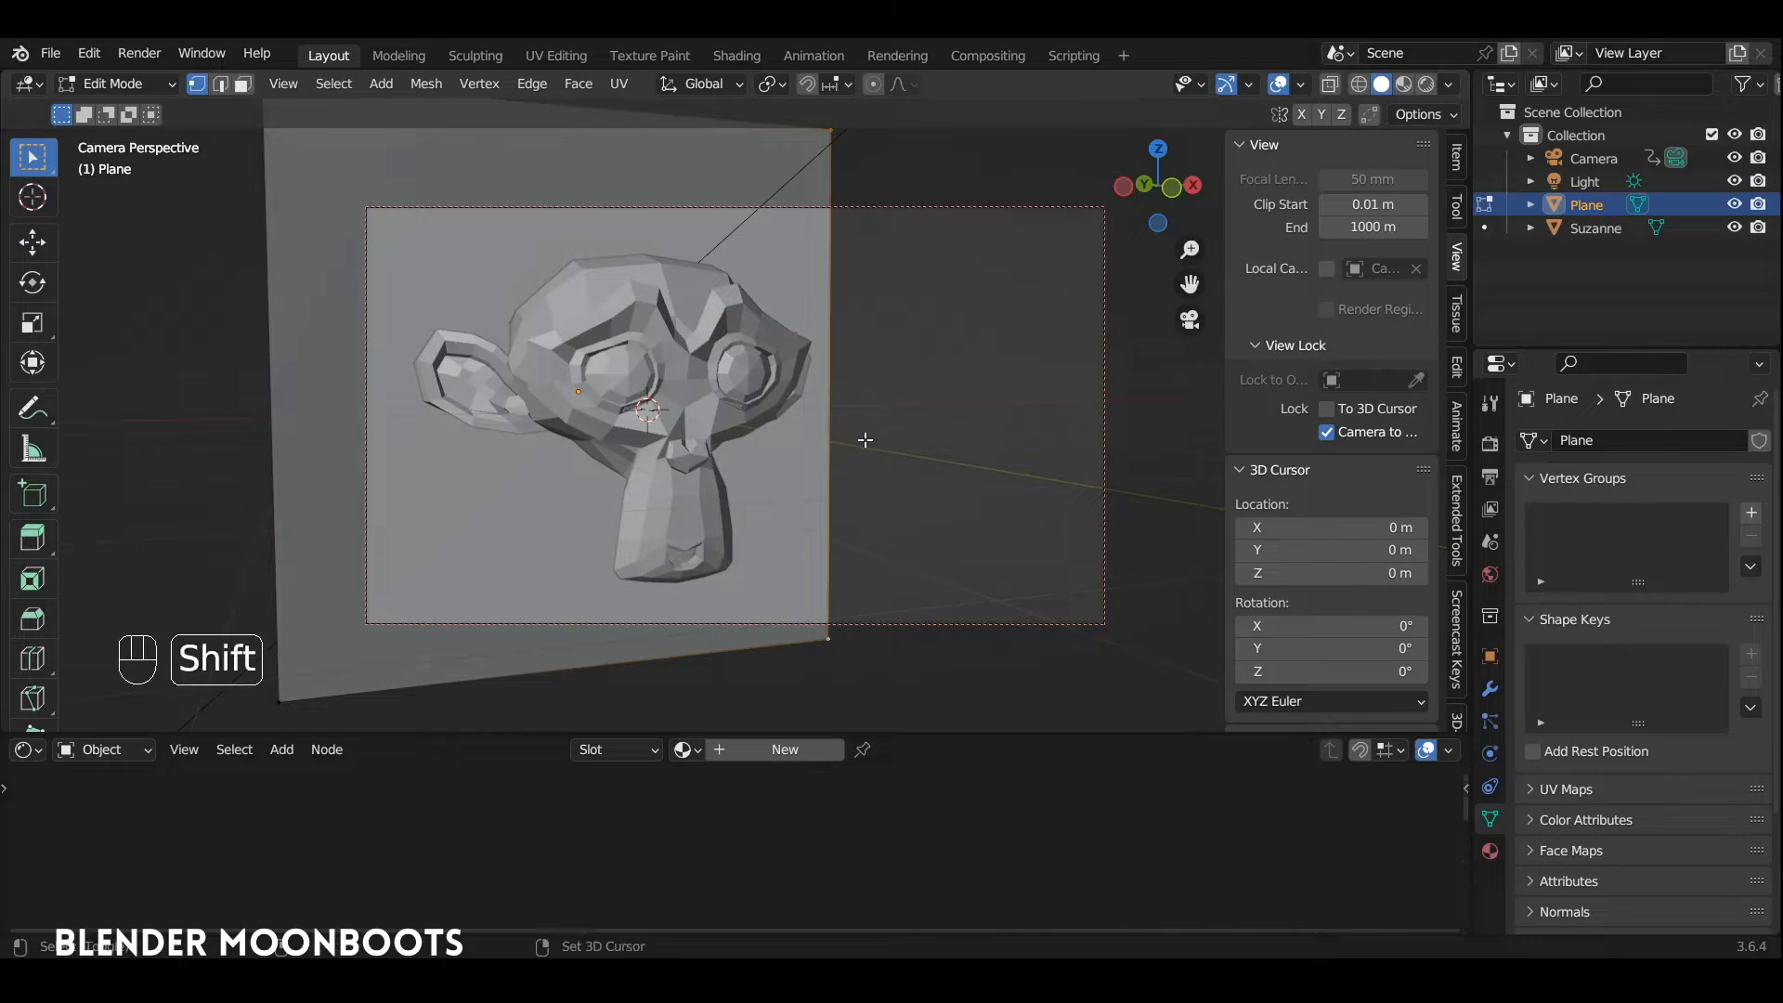
pyautogui.hotkey('shift', 'space')
pyautogui.press('g')
pyautogui.moveTo(893, 391); pyautogui.dragTo(1240, 385)
# Step: Move the background plane's two lower corners down along Z, well below the camera frame
pyautogui.click(1183, 609)
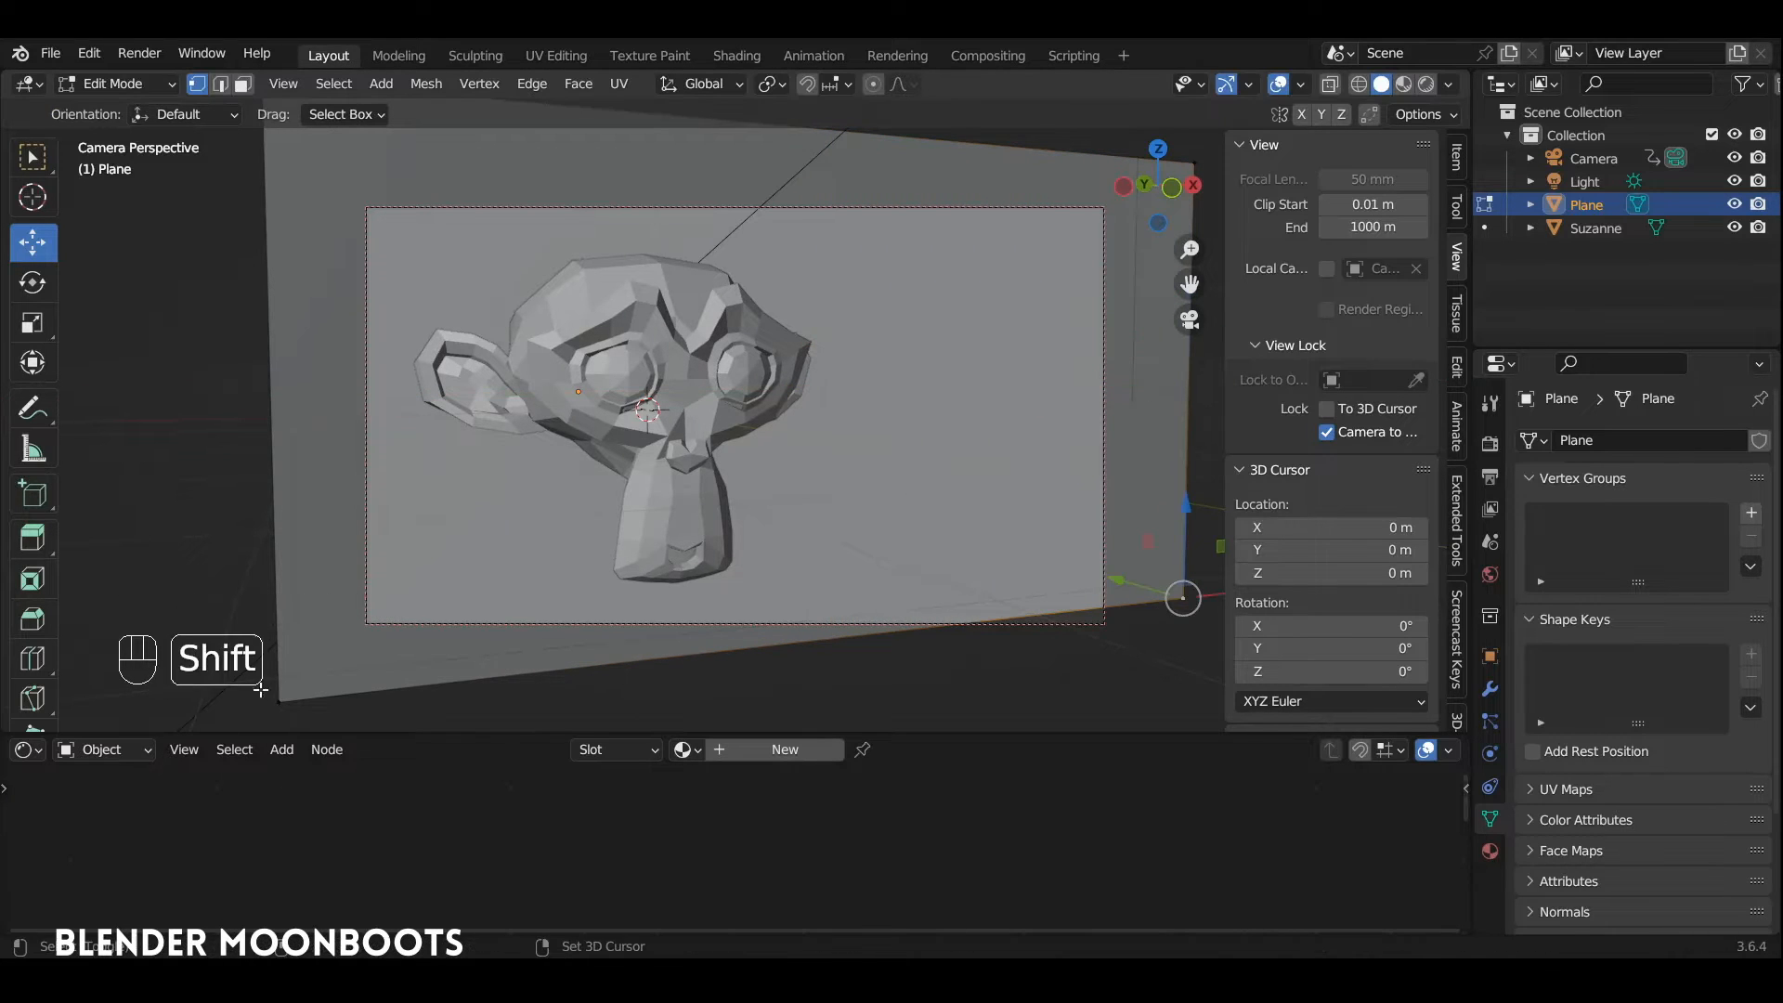
pyautogui.keyDown('shift'); pyautogui.click(273, 711); pyautogui.keyUp('shift')
pyautogui.moveTo(816, 558); pyautogui.dragTo(820, 602)
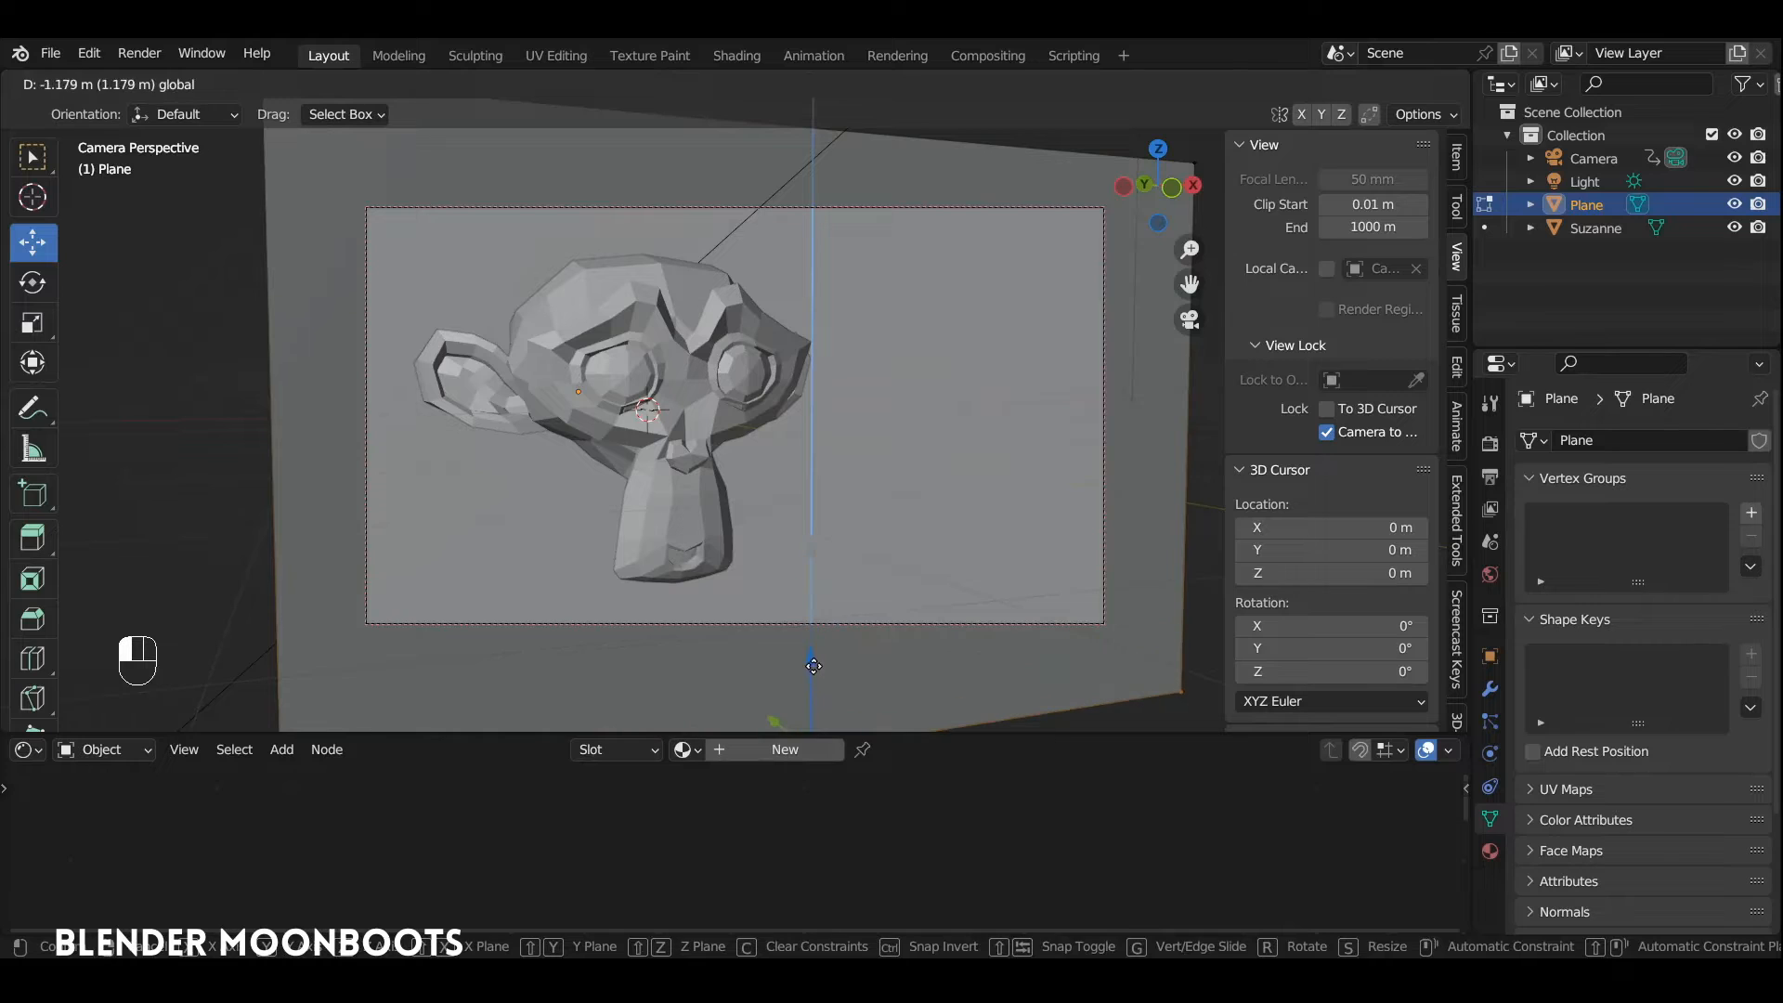
pyautogui.press('Tab')
# Step: Add a new plane at the monkey head and rotate it 90° about the X axis
pyautogui.press('KP_0')
pyautogui.keyDown('alt'); pyautogui.moveTo(850, 408); pyautogui.dragTo(793, 420); pyautogui.keyUp('alt')
pyautogui.hotkey('shift', 'a')
pyautogui.moveTo(789, 411)
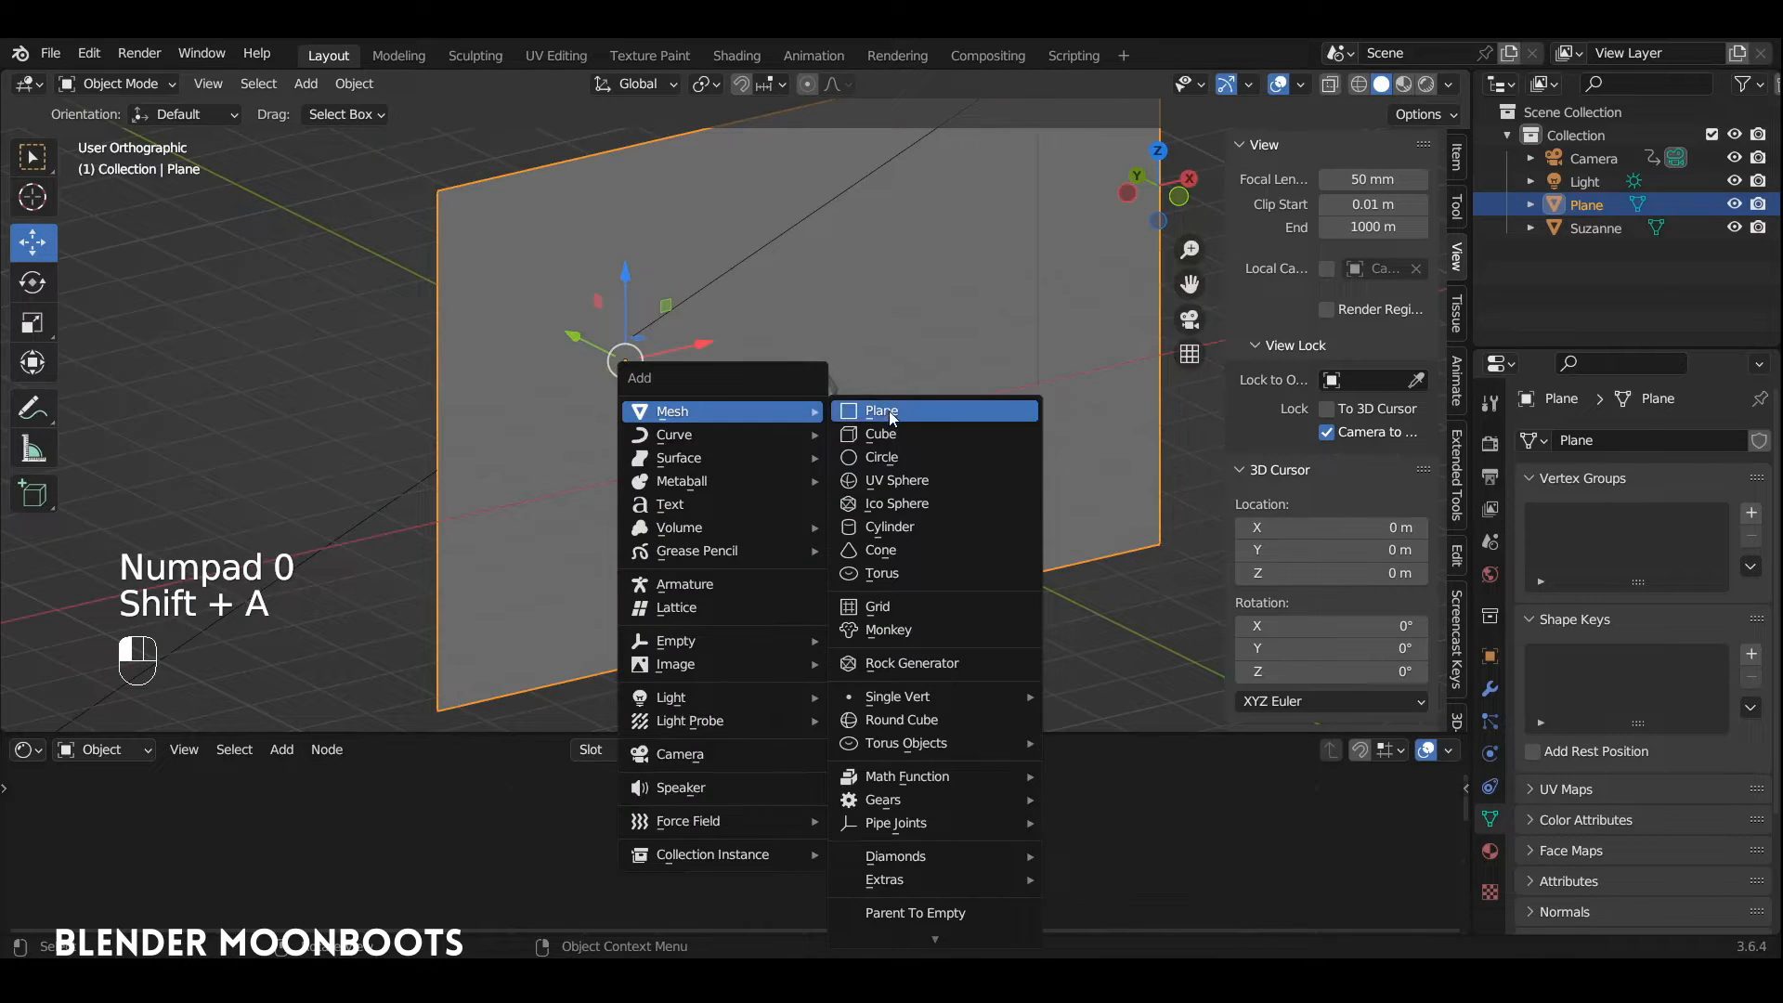
pyautogui.click(873, 412)
pyautogui.write('rx90')
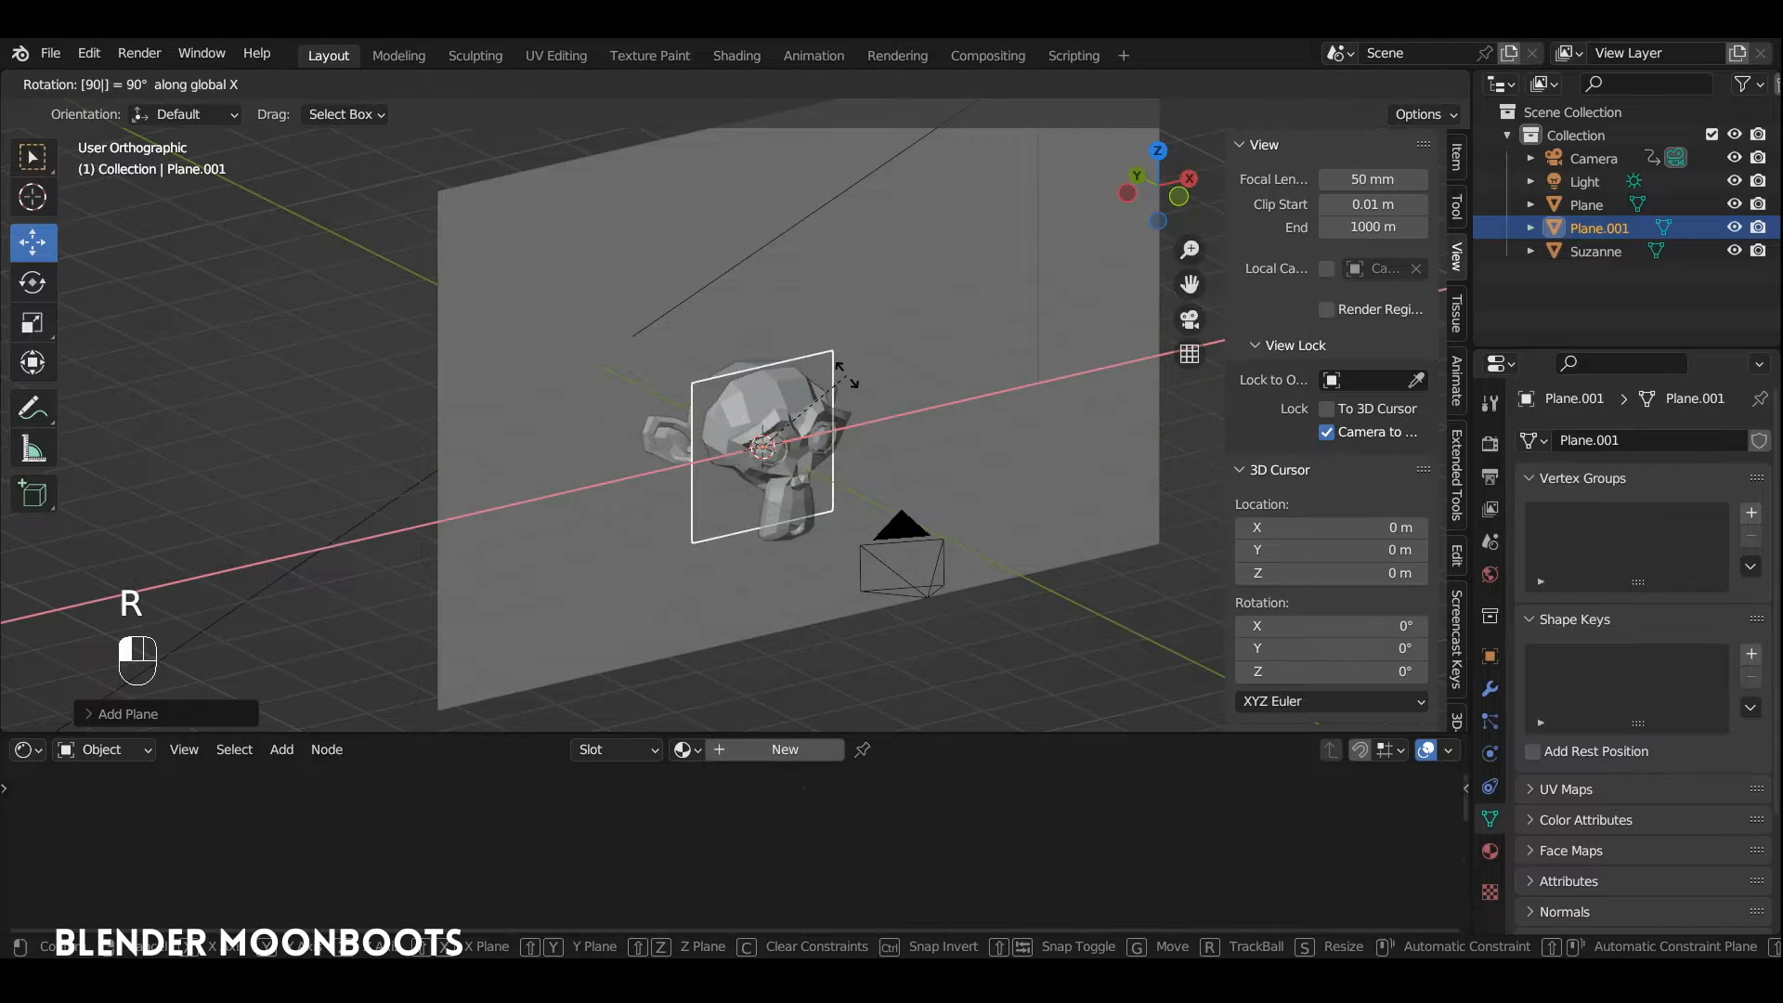
pyautogui.click(845, 376)
# Step: Move the new plane forward along Y and about 0.9 m along X, beside the monkey head
pyautogui.press('g')
pyautogui.press('y')
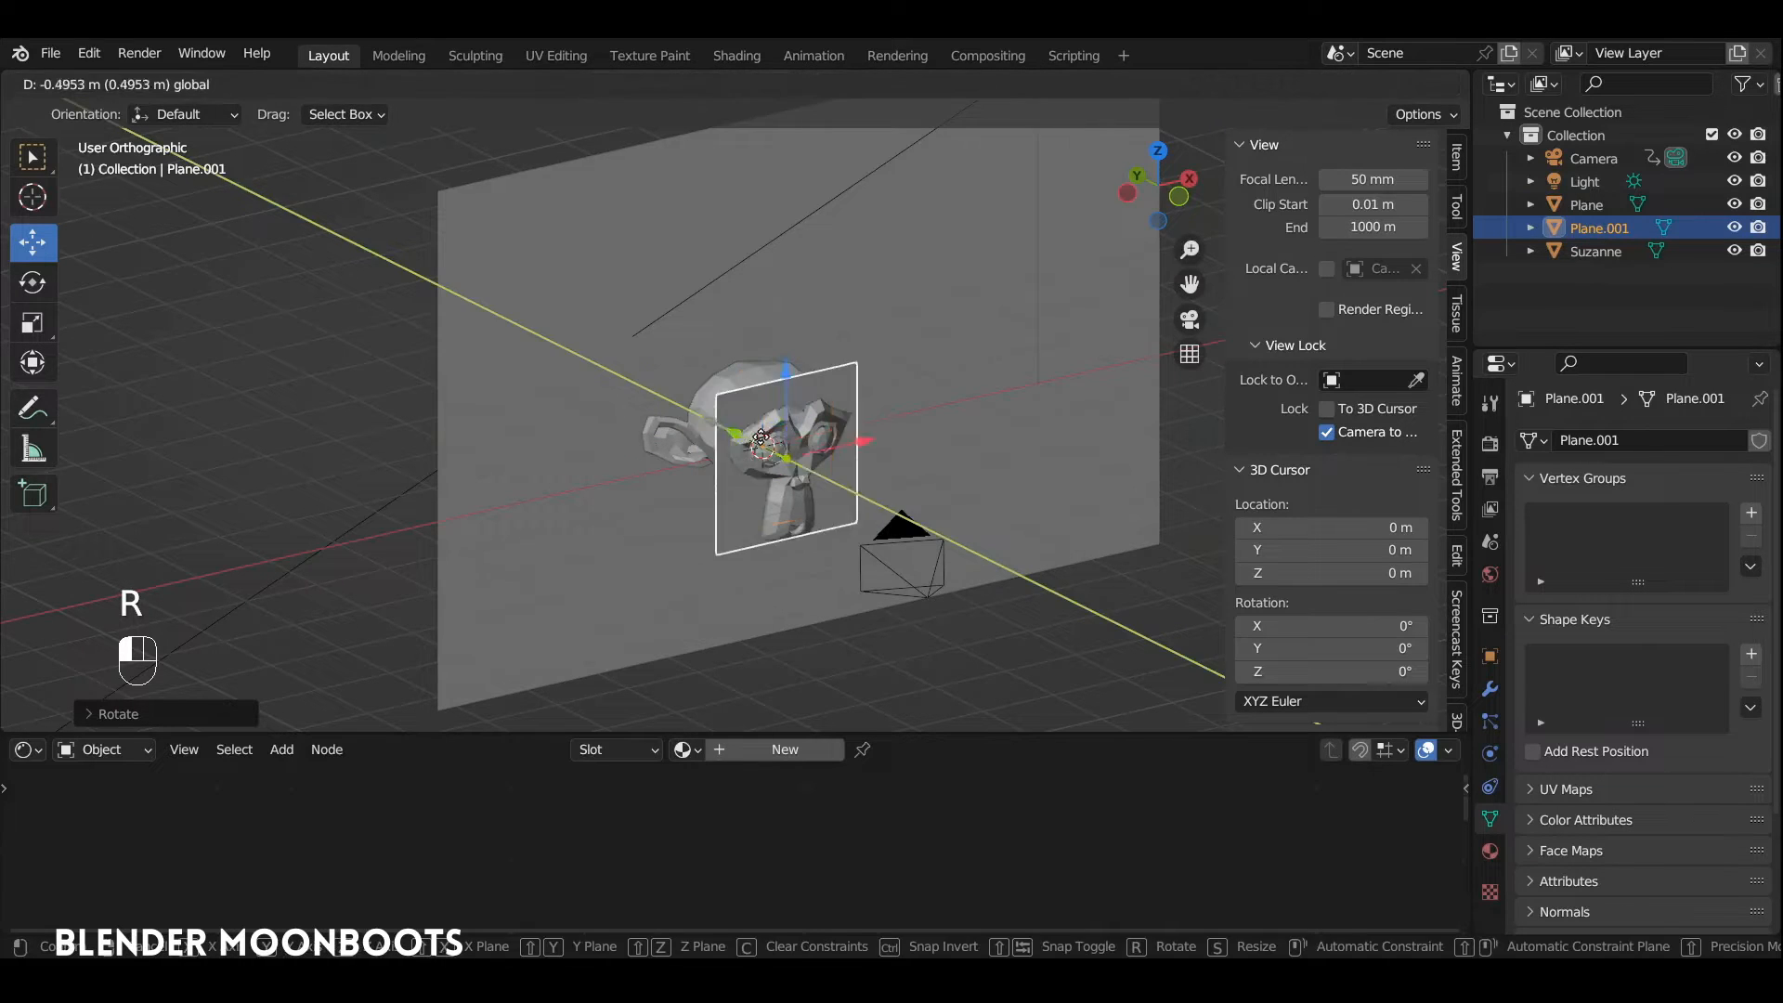
pyautogui.click(918, 465)
pyautogui.press('g')
pyautogui.press('x')
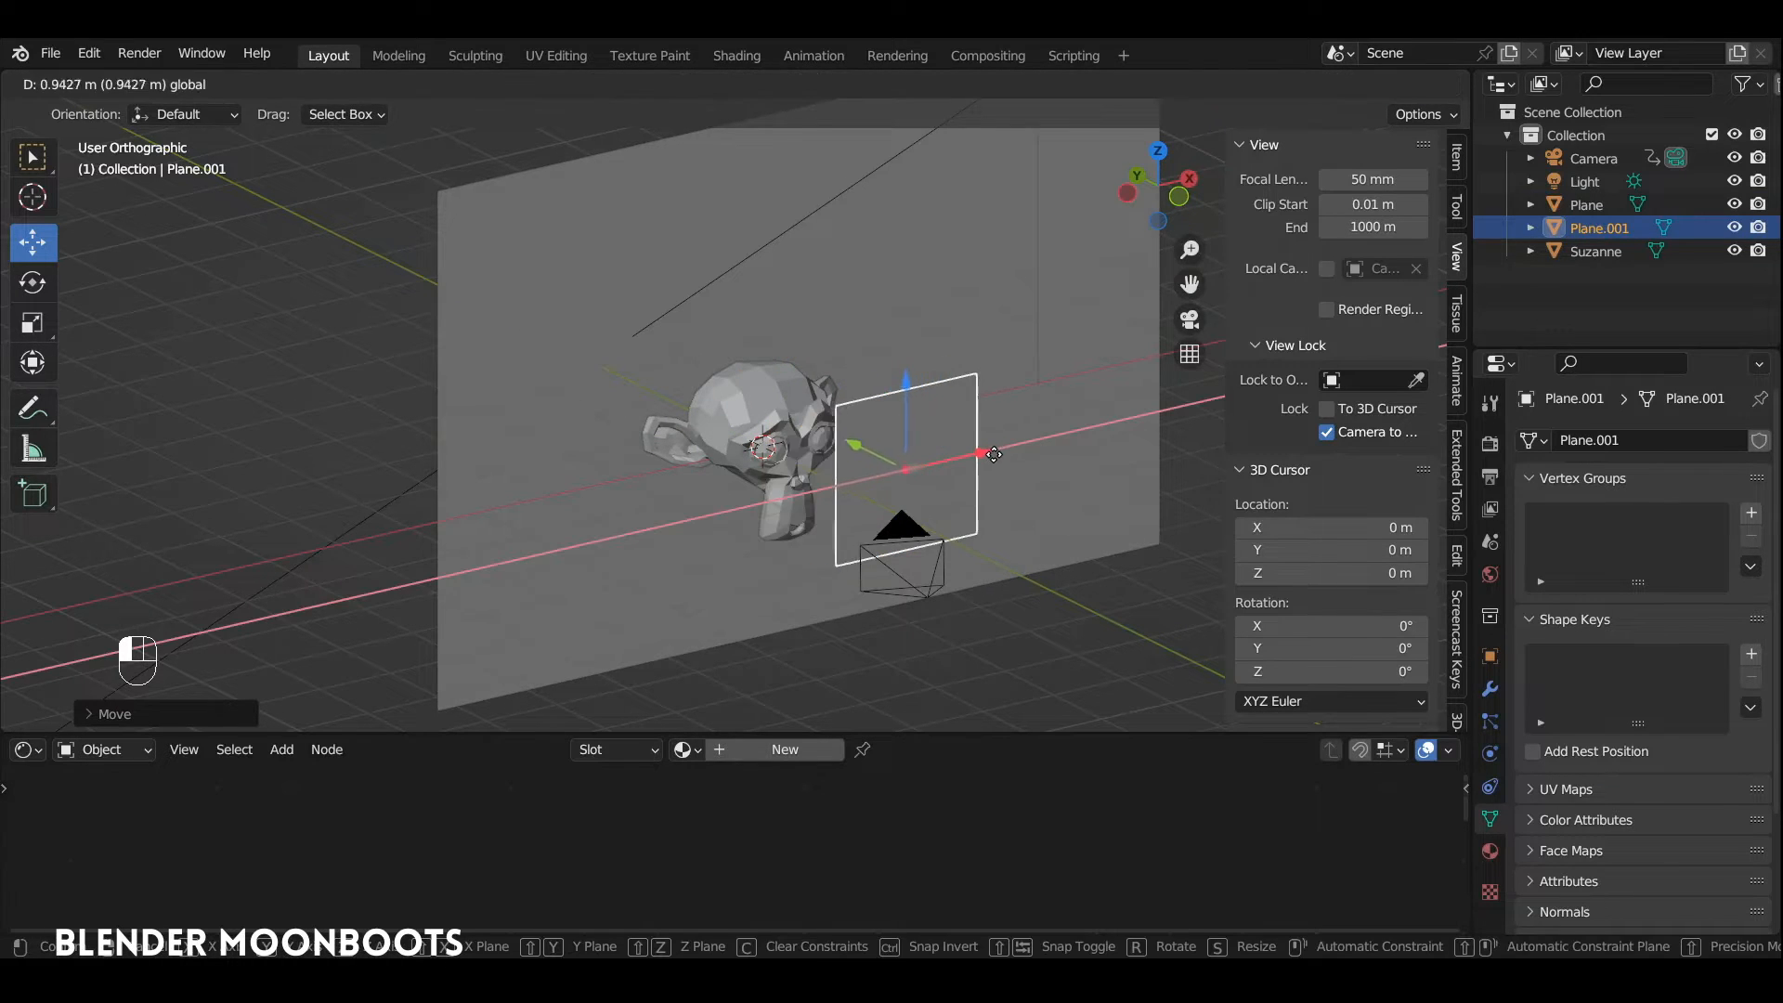
pyautogui.click(994, 433)
# Step: Scale the small plane's mesh along Z to about 0.43 of its height
pyautogui.press('Tab')
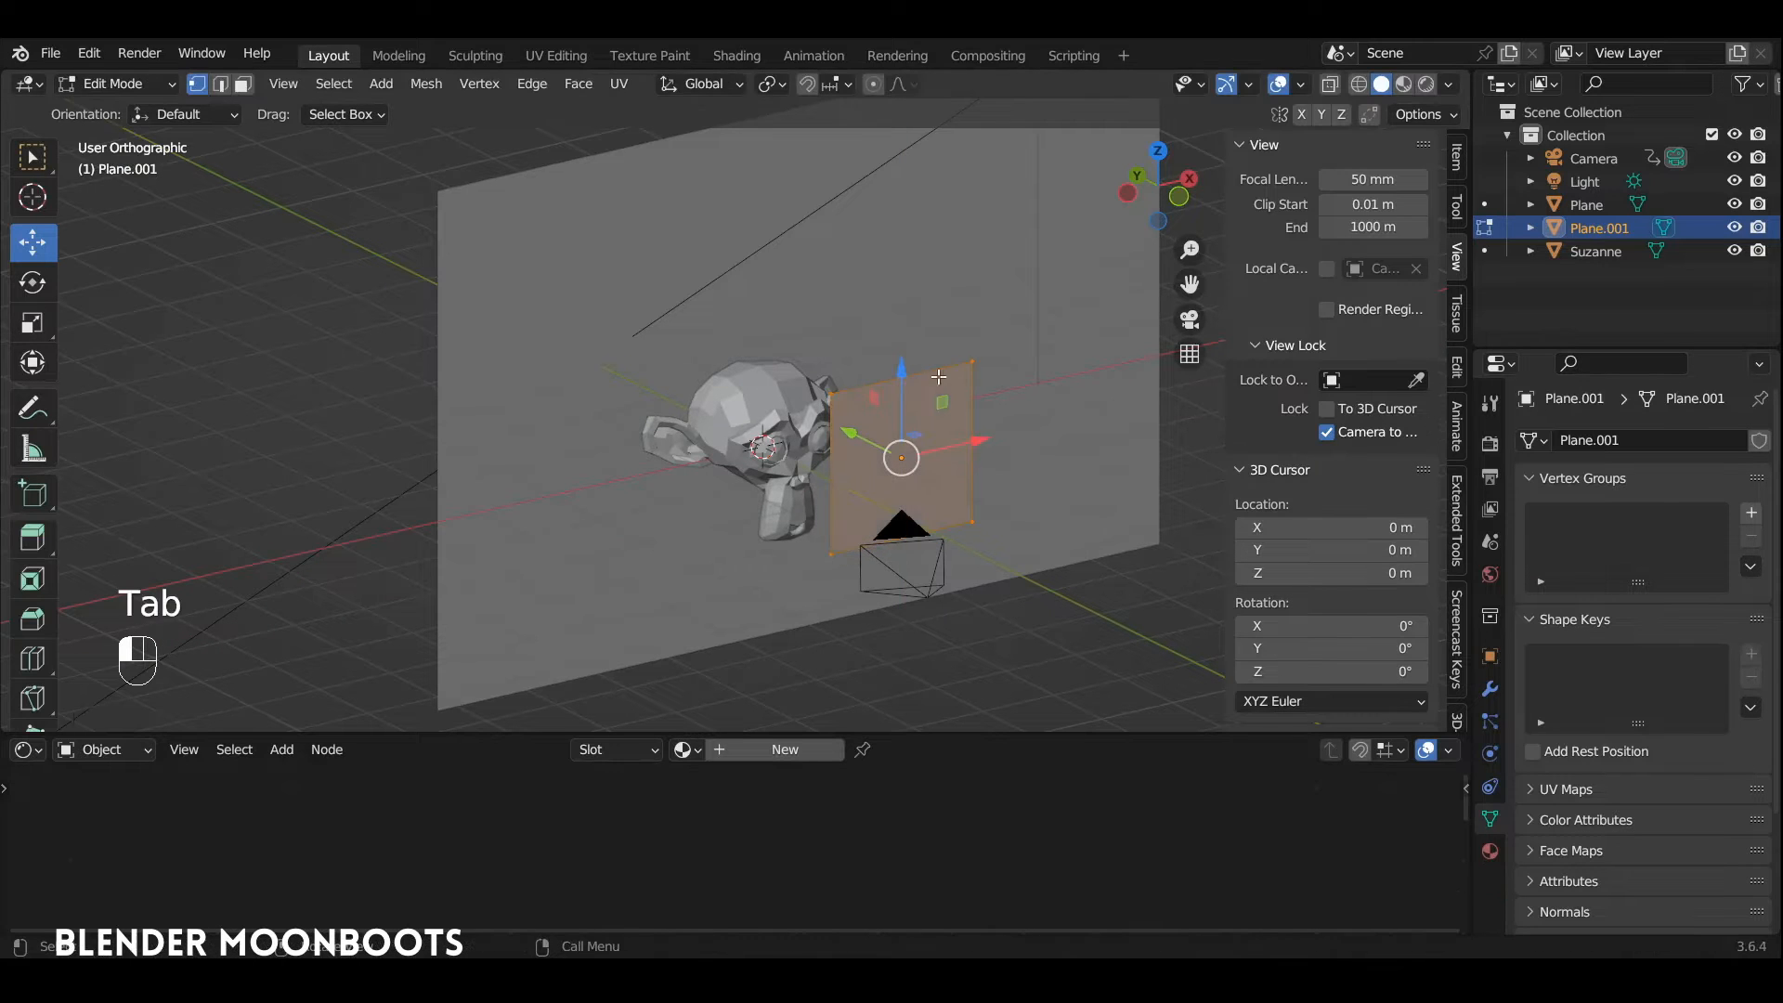
pyautogui.press('s')
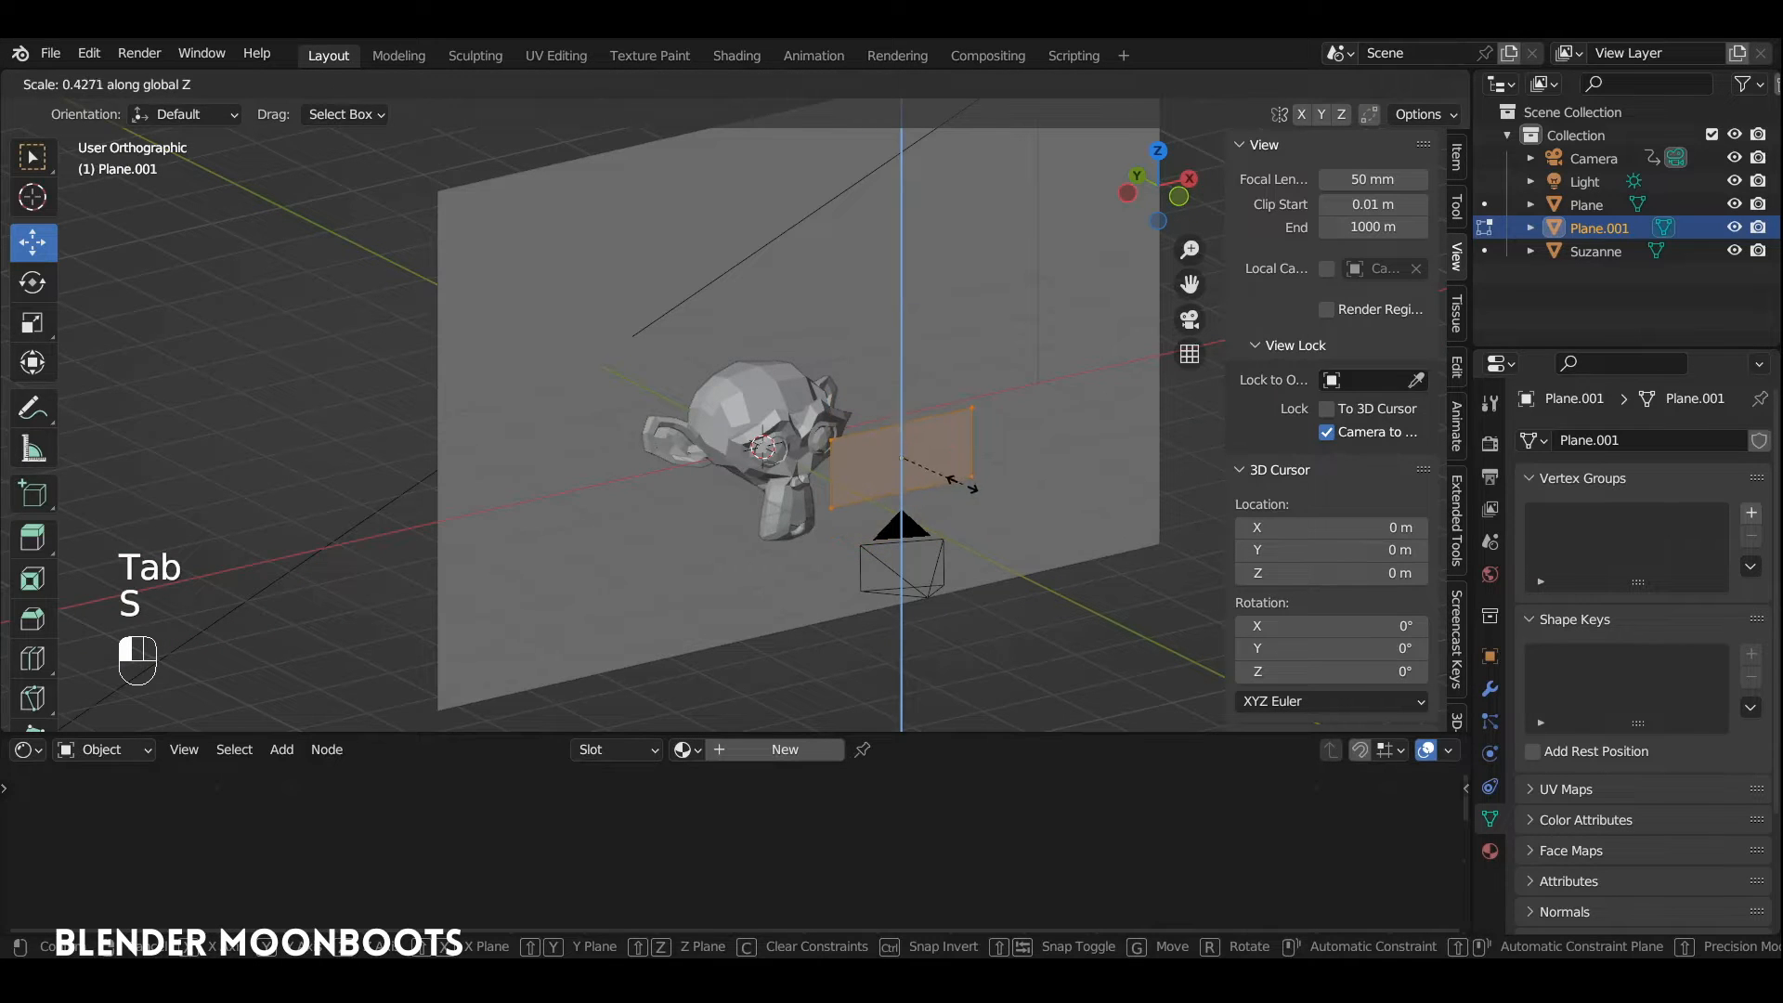
pyautogui.click(943, 448)
# Step: Add two loop cuts to the small plane: a vertical one near its head-side edge and a horizontal one near its lower edge
pyautogui.keyDown('ctrl'); pyautogui.keyDown('alt'); pyautogui.moveTo(944, 448); pyautogui.dragTo(799, 398); pyautogui.keyUp('alt'); pyautogui.keyUp('ctrl')
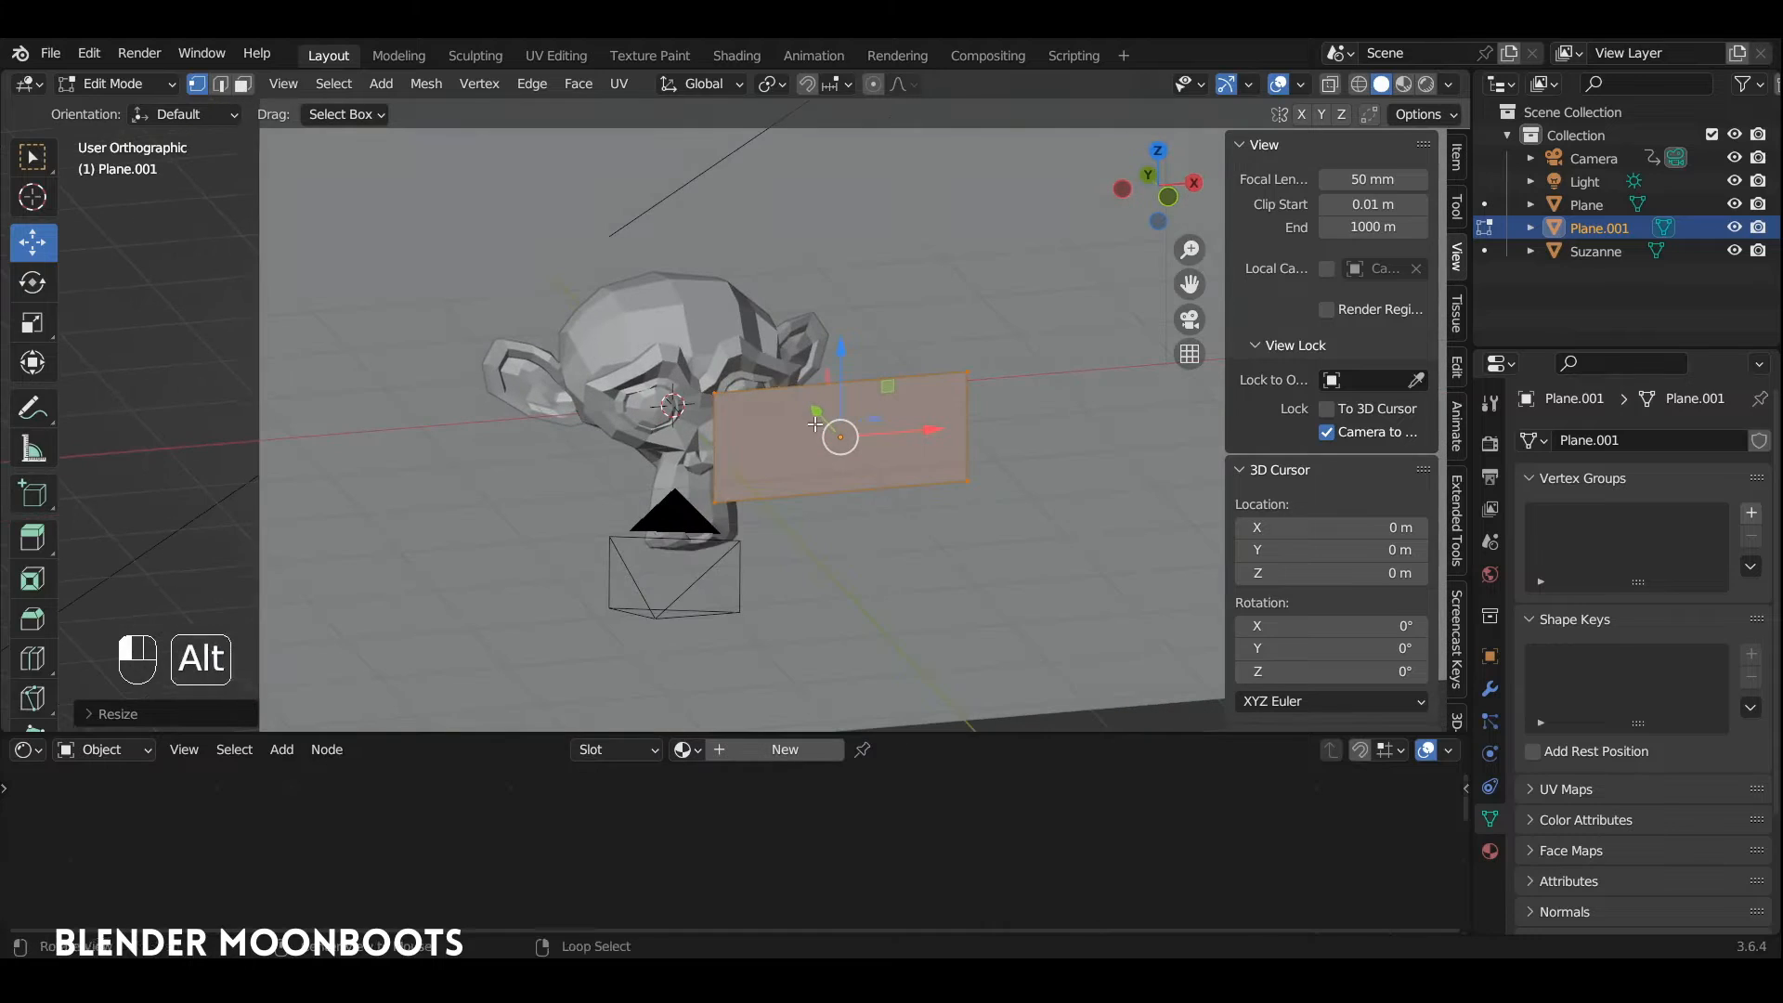
pyautogui.hotkey('ctrl', 'r')
pyautogui.click(799, 398)
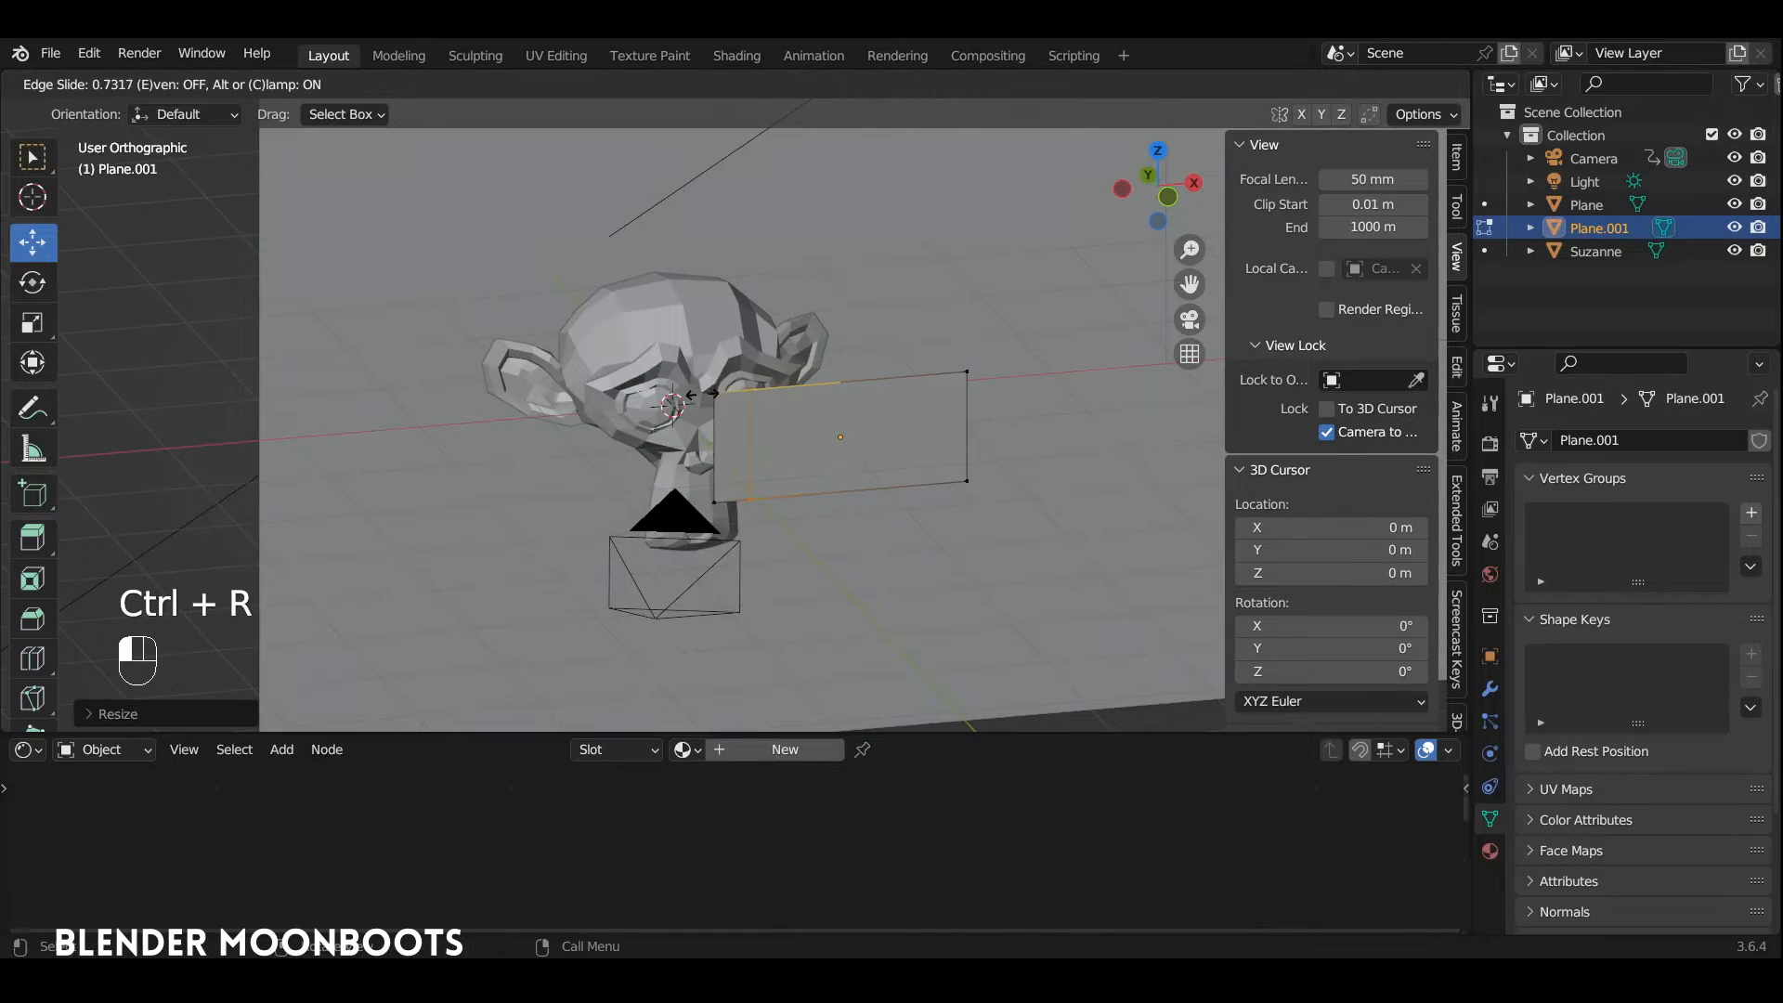
pyautogui.click(701, 394)
pyautogui.hotkey('ctrl', 'r')
pyautogui.click(715, 448)
pyautogui.click(720, 462)
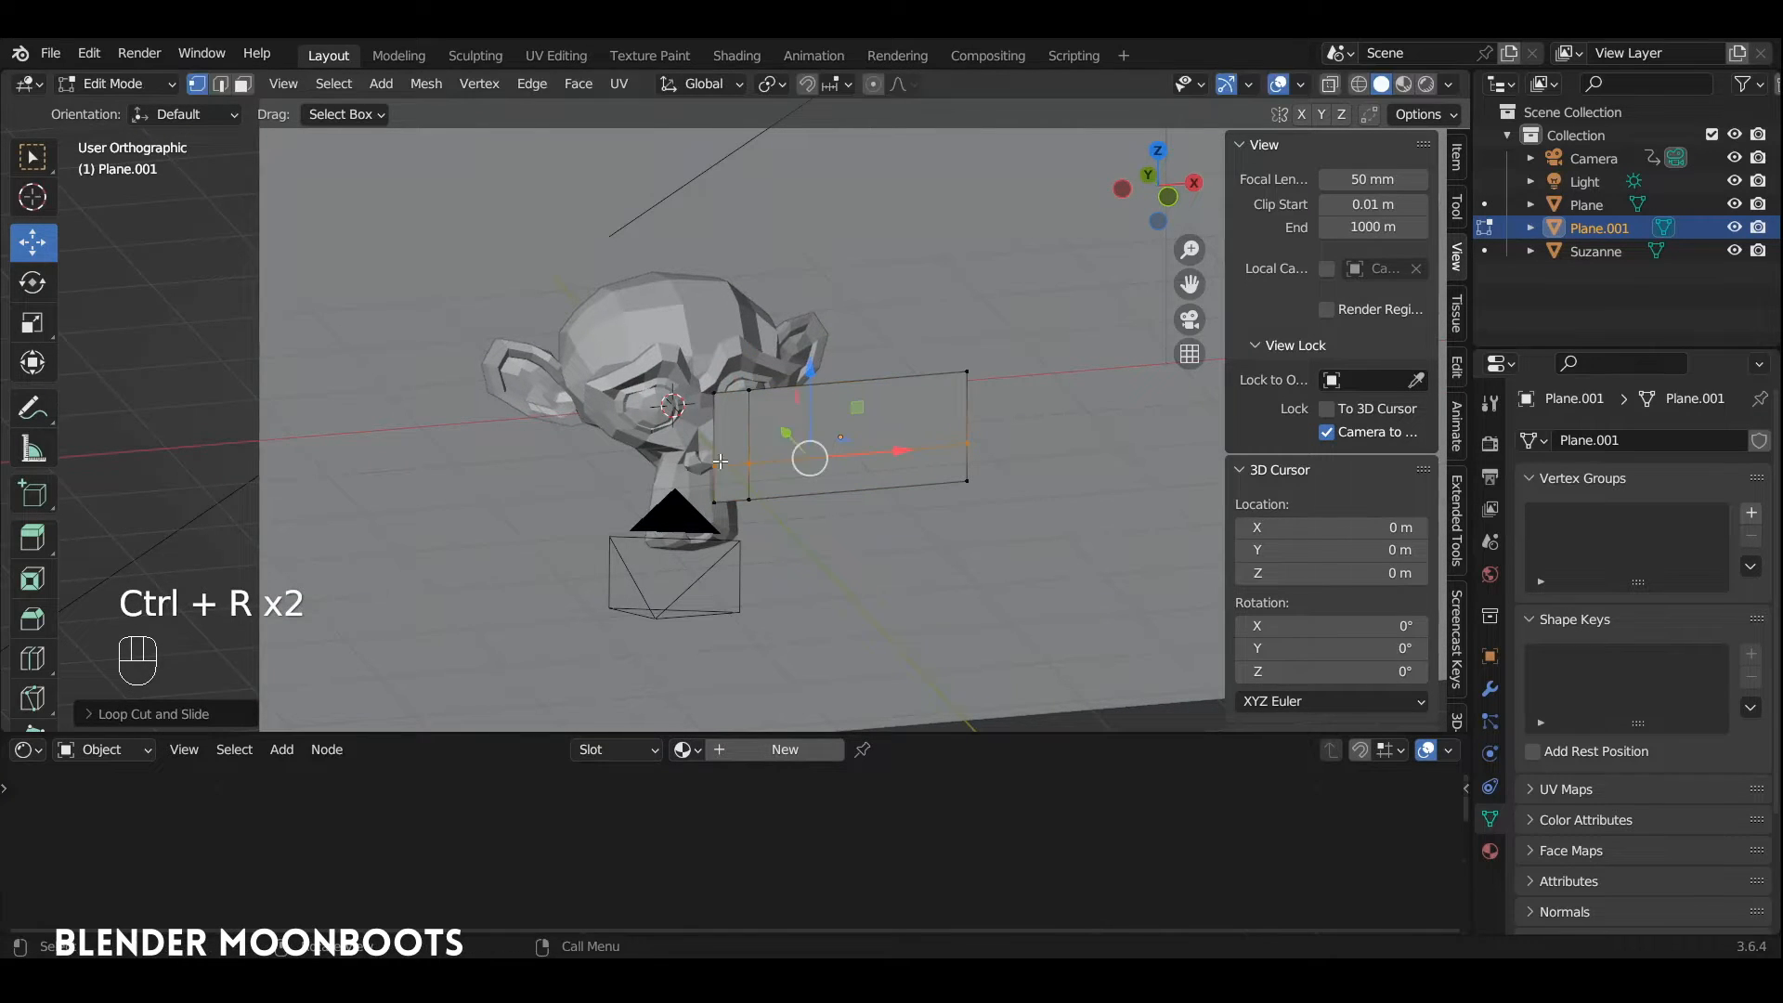
# Step: In front view, pull the small plane's lower head-side corner vertex outward and down to form a speech bubble tail
pyautogui.click(719, 493)
pyautogui.press('KP_1')
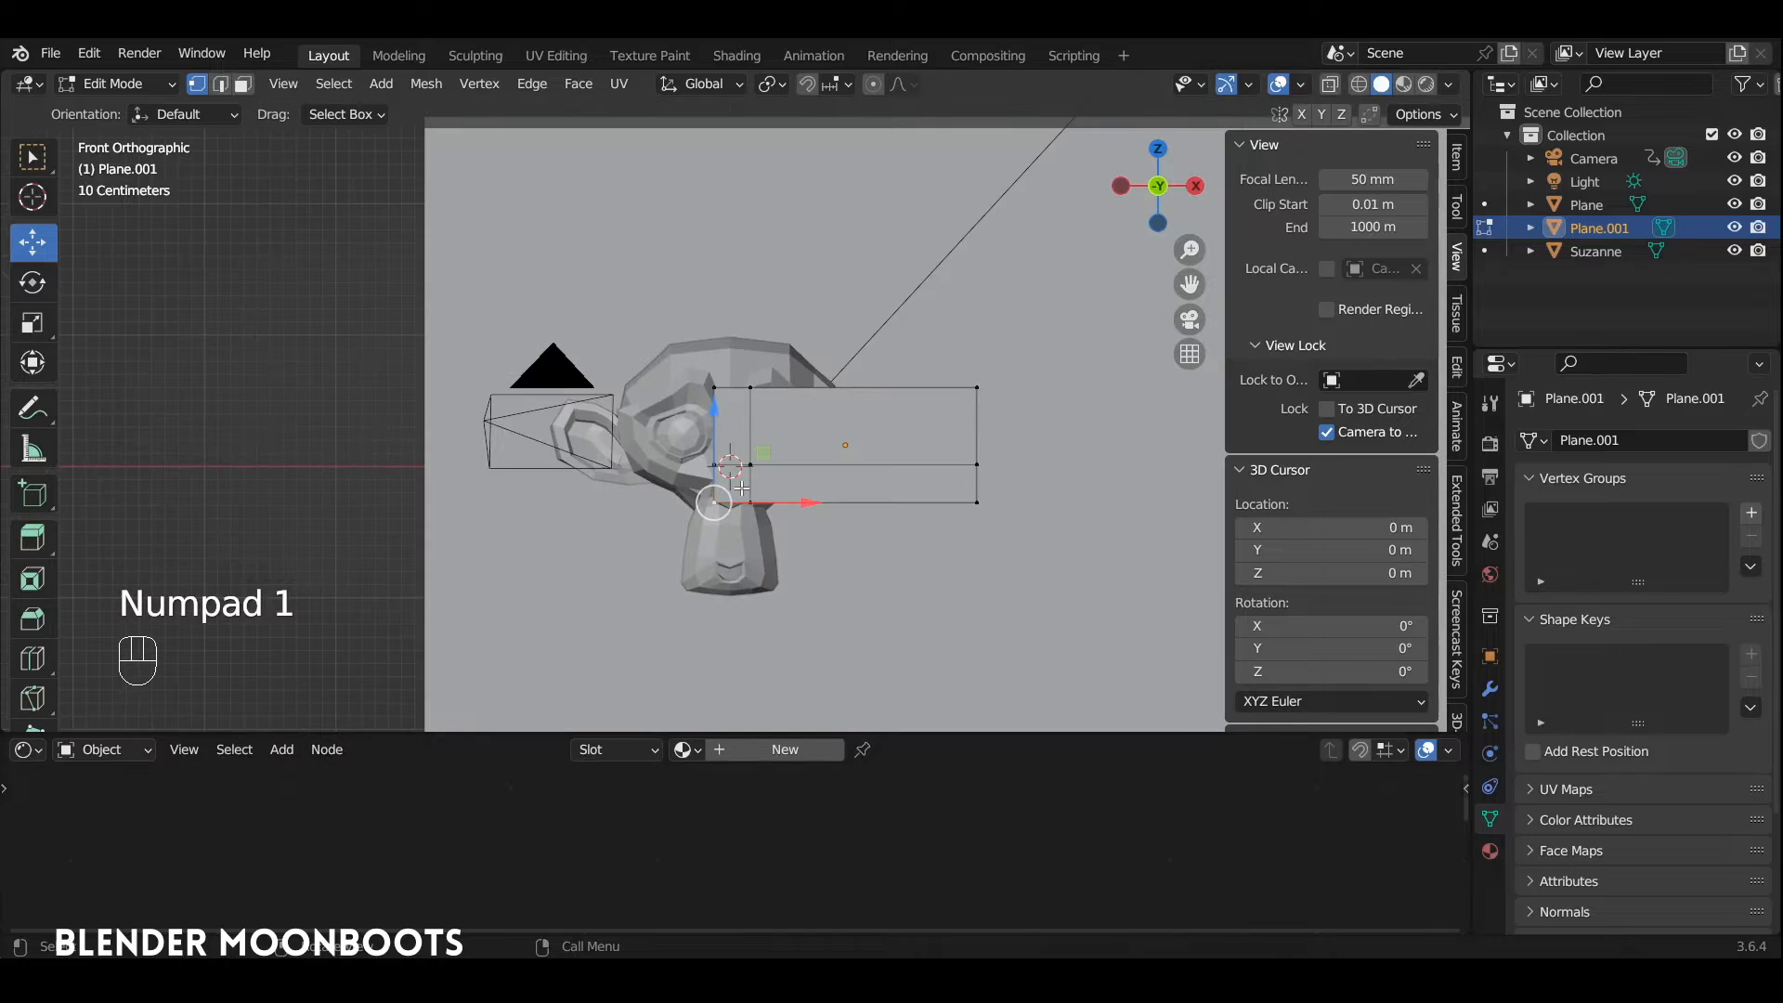
pyautogui.press('g')
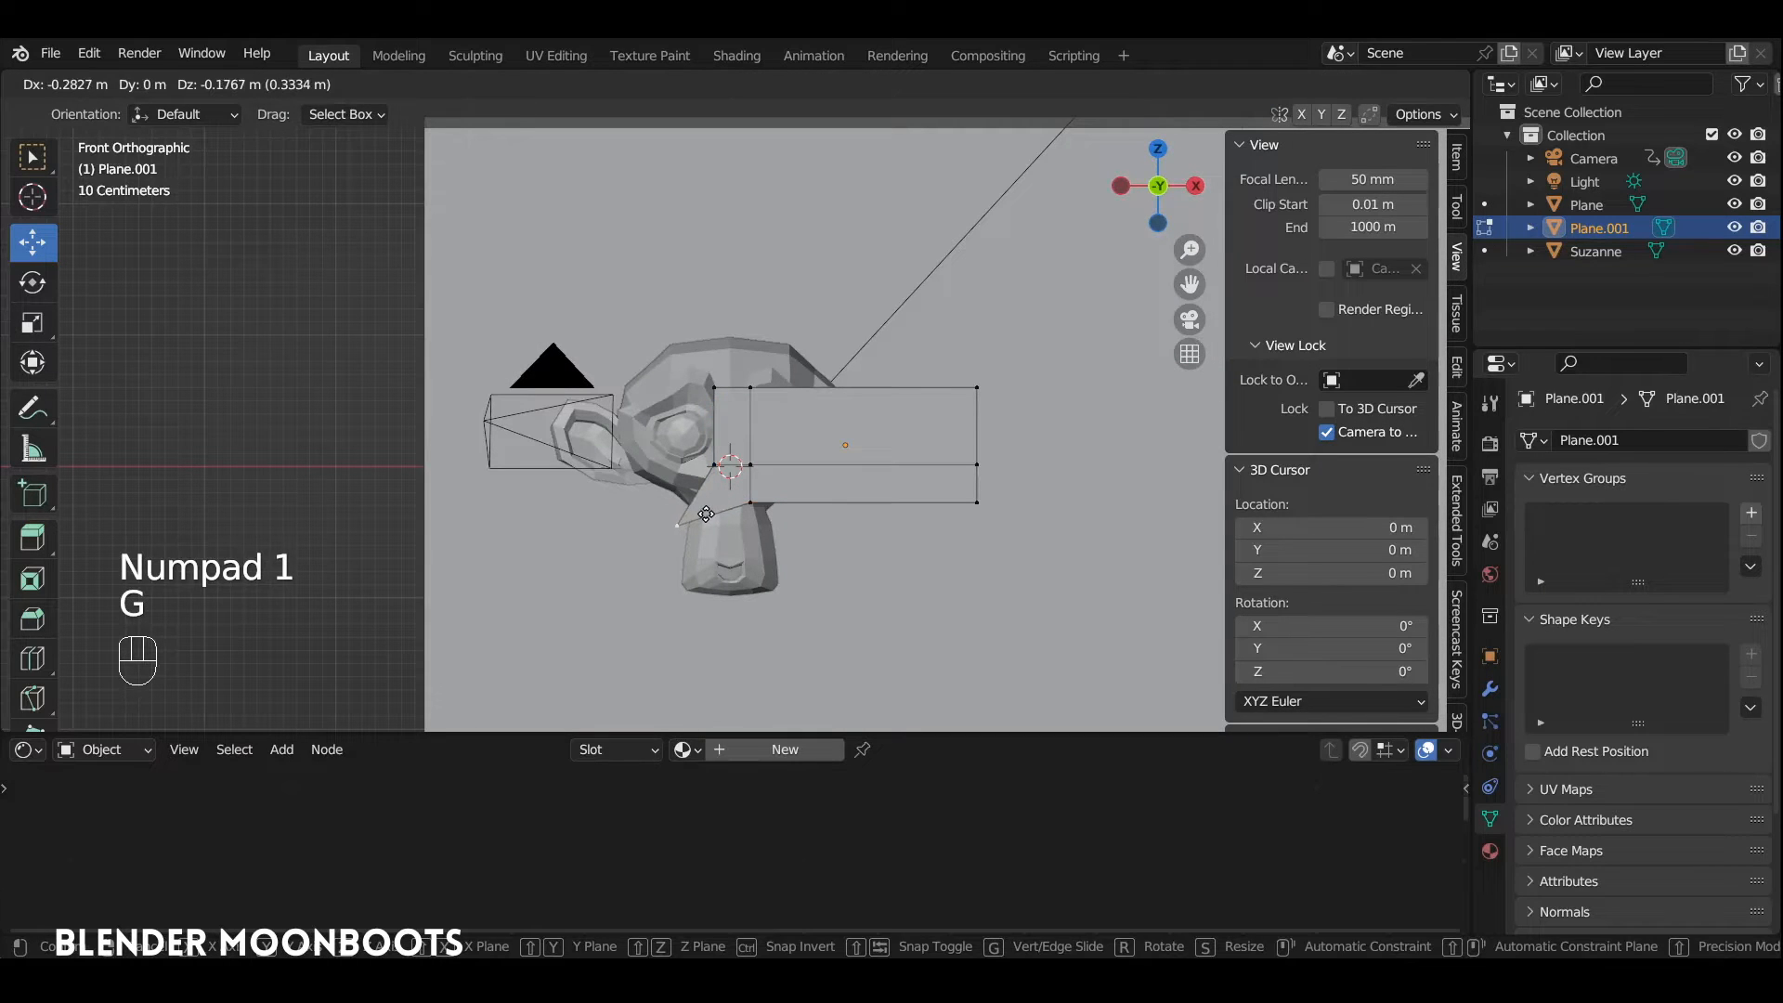
pyautogui.click(712, 513)
pyautogui.press('Tab')
# Step: Lengthen the speech bubble by moving its far-end vertices outward along X
pyautogui.press('Tab')
pyautogui.click(978, 390)
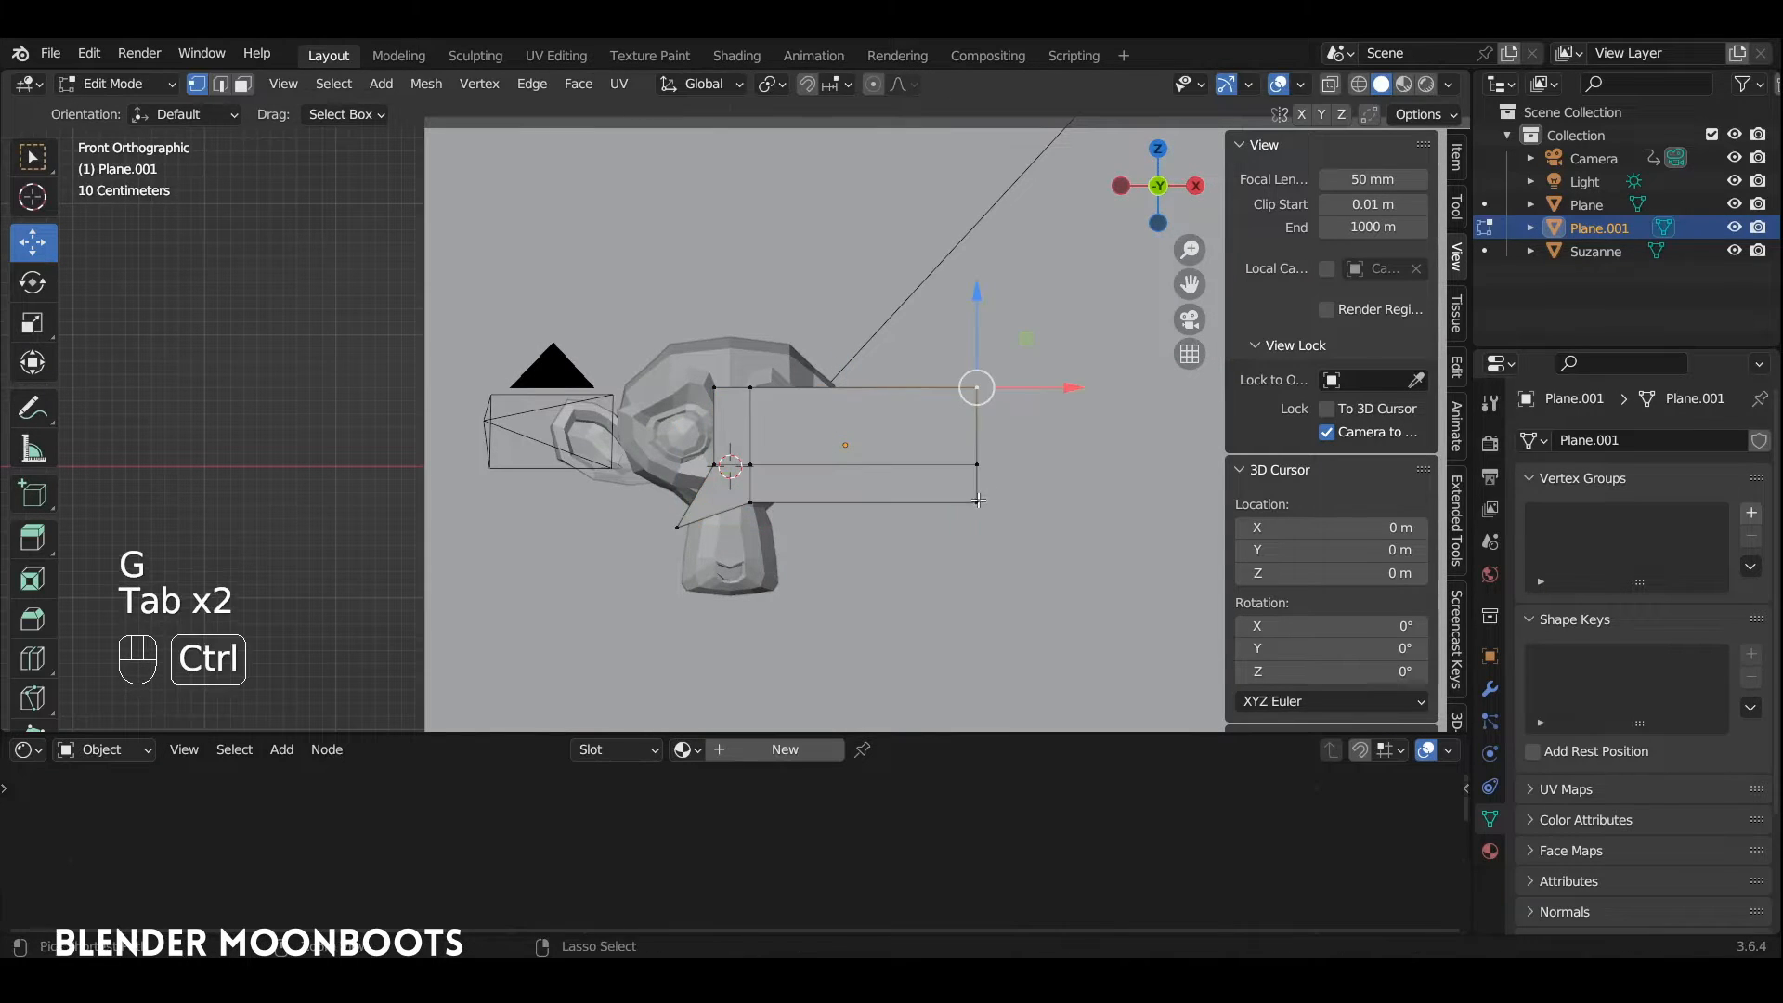
pyautogui.keyDown('ctrl'); pyautogui.click(978, 503); pyautogui.keyUp('ctrl')
pyautogui.moveTo(1086, 452); pyautogui.dragTo(1147, 453)
pyautogui.press('Tab')
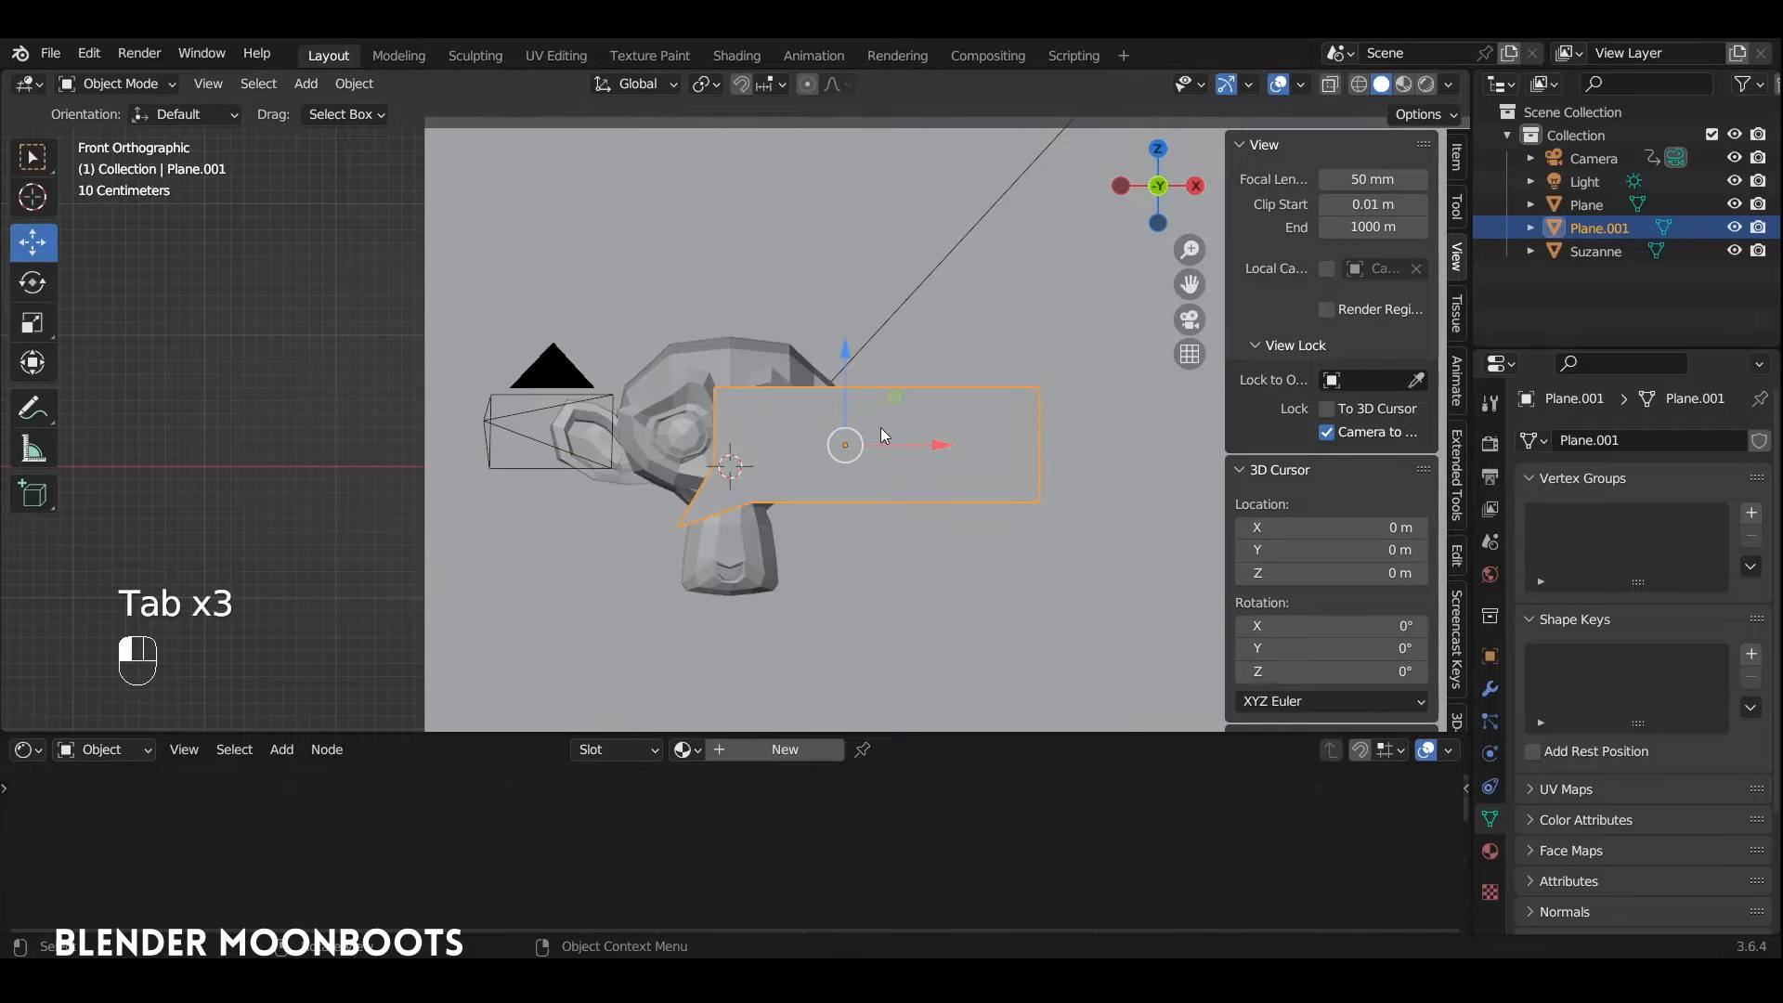
# Step: Position the speech bubble beside the monkey's face, adjusting its depth and side placement against the camera view
pyautogui.moveTo(873, 430); pyautogui.dragTo(947, 376)
pyautogui.press('KP_0')
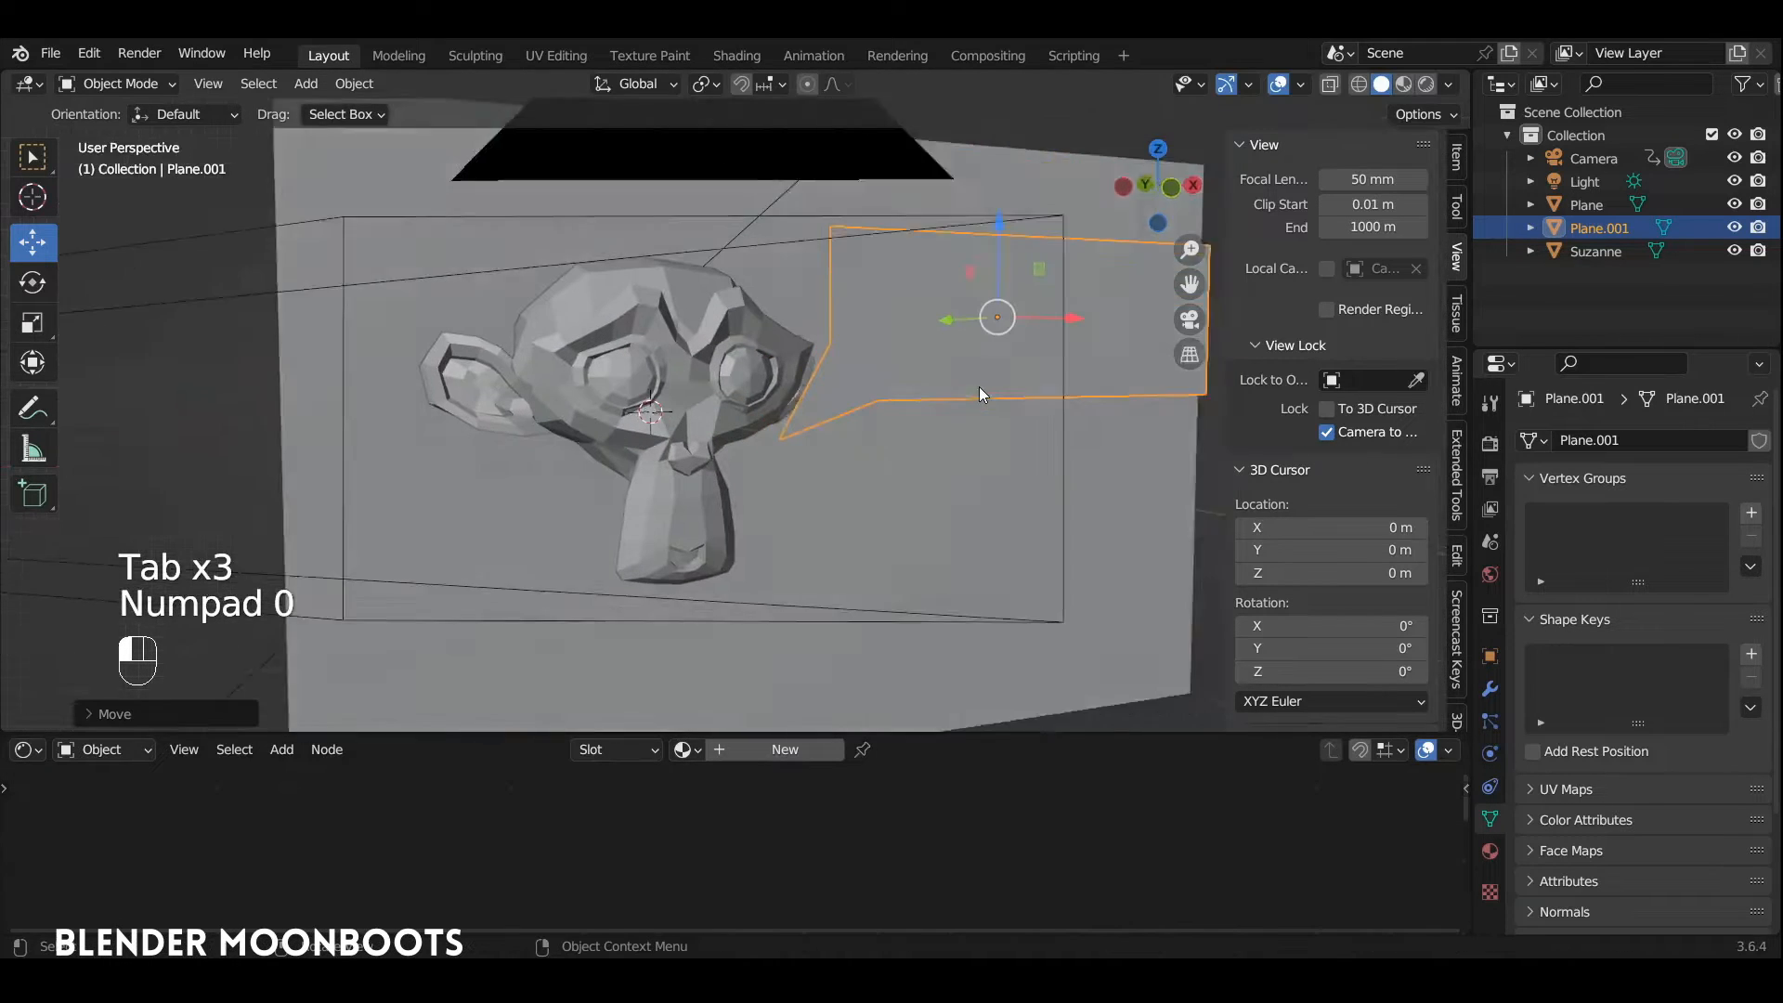
pyautogui.moveTo(933, 314); pyautogui.dragTo(873, 273)
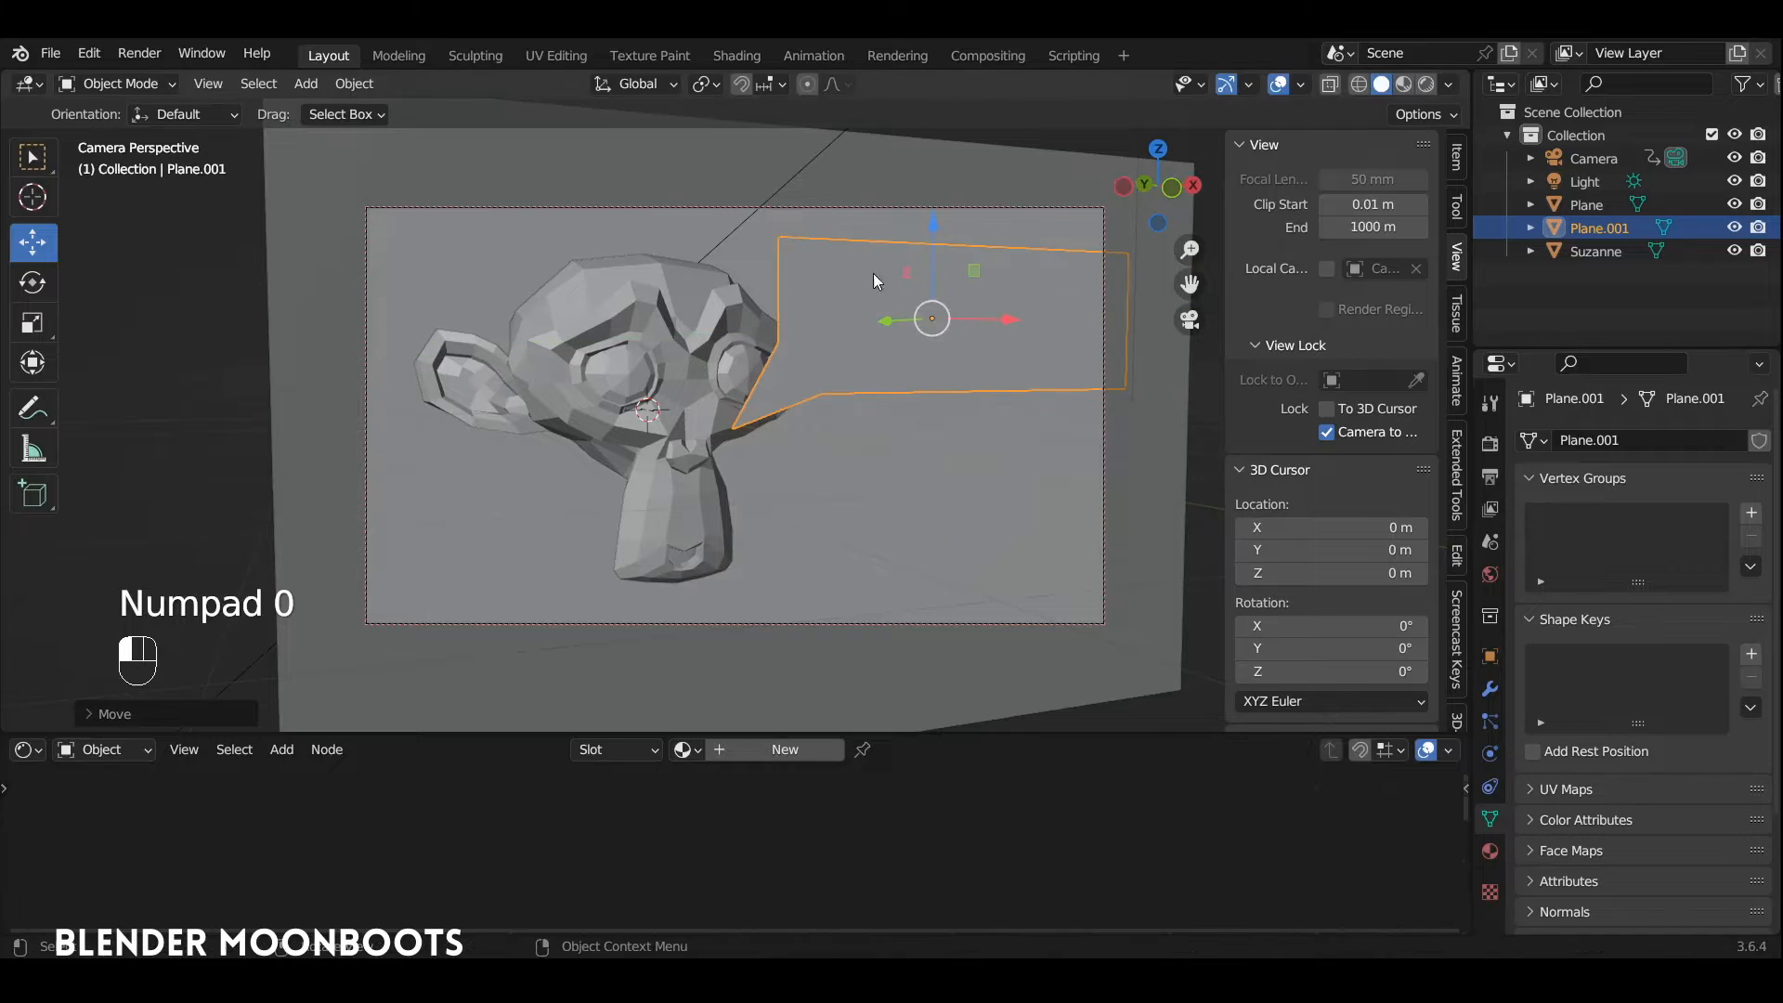
pyautogui.moveTo(1011, 319)
pyautogui.mouseDown()
pyautogui.moveTo(989, 319)
pyautogui.moveTo(1009, 318)
pyautogui.mouseUp()
# Step: Fine-tune the speech bubble's placement and scale next to the monkey's face
pyautogui.click(734, 405)
pyautogui.moveTo(732, 403); pyautogui.dragTo(708, 405)
pyautogui.click(967, 303)
pyautogui.moveTo(988, 318); pyautogui.dragTo(883, 566)
pyautogui.press('s')
pyautogui.click(994, 330)
# Step: Place the 3D cursor in front of the speech bubble and add a text object there
pyautogui.press('KP_0')
pyautogui.keyDown('shift'); pyautogui.rightClick(878, 523); pyautogui.keyUp('shift')
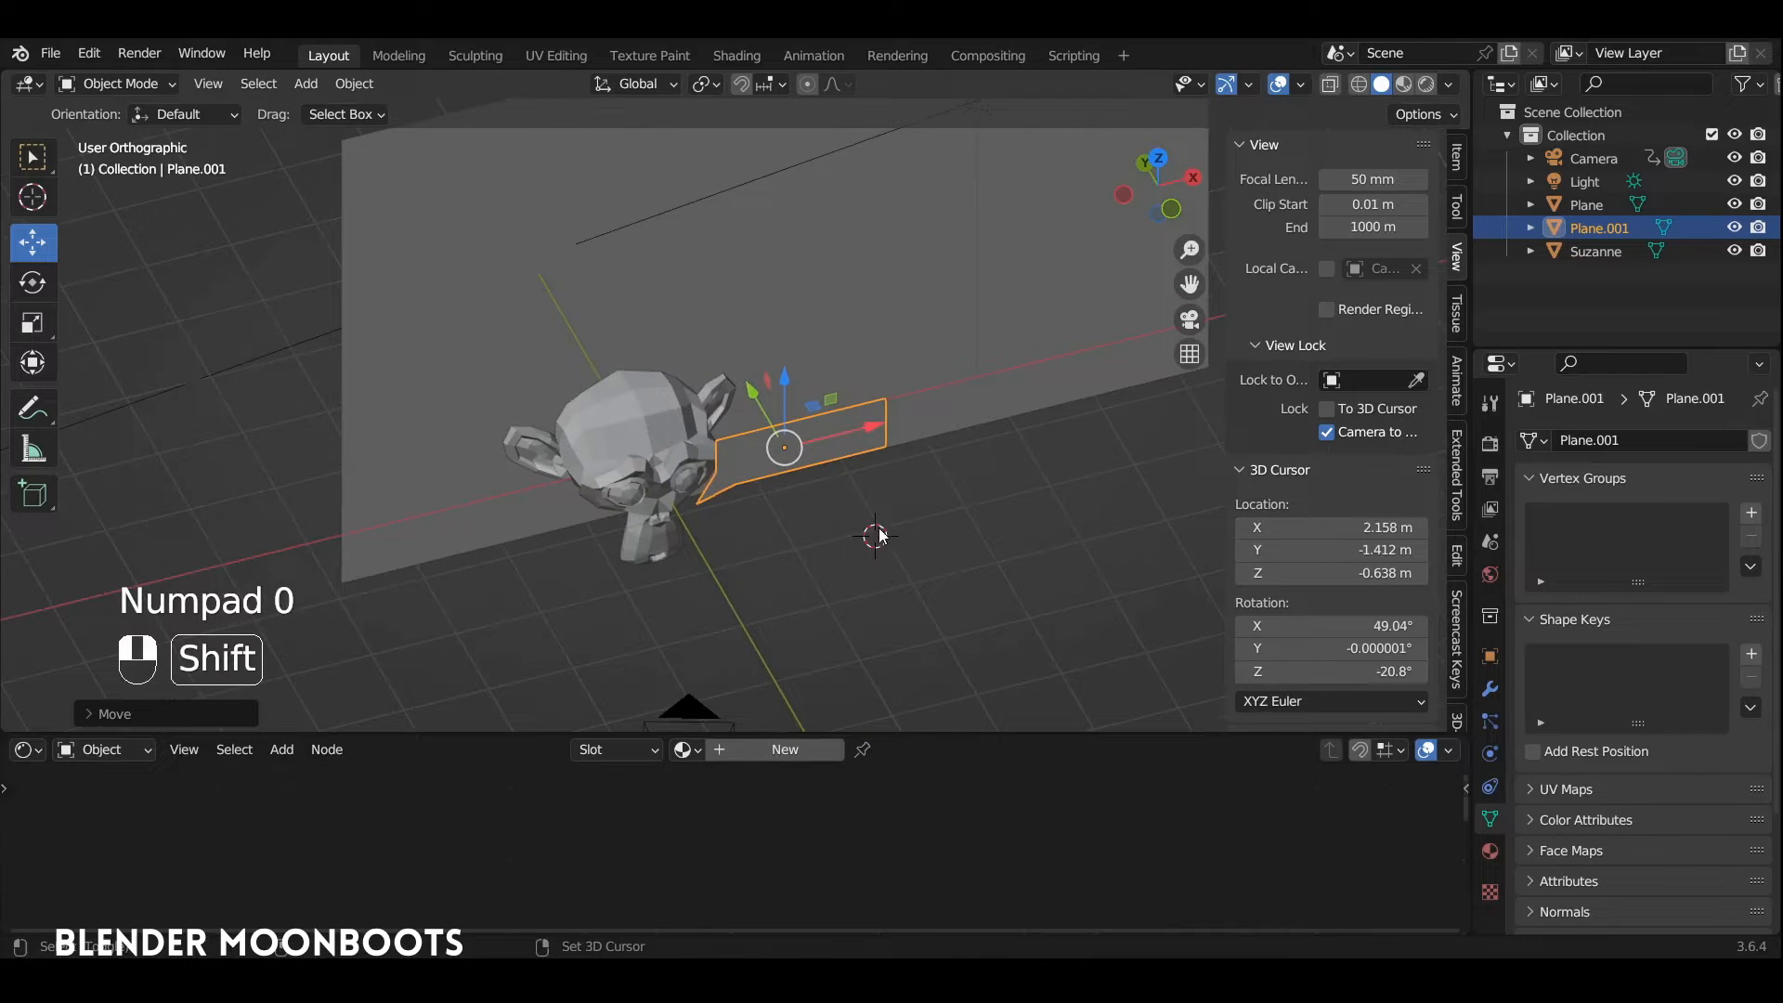
pyautogui.hotkey('shift', 'a')
pyautogui.click(816, 587)
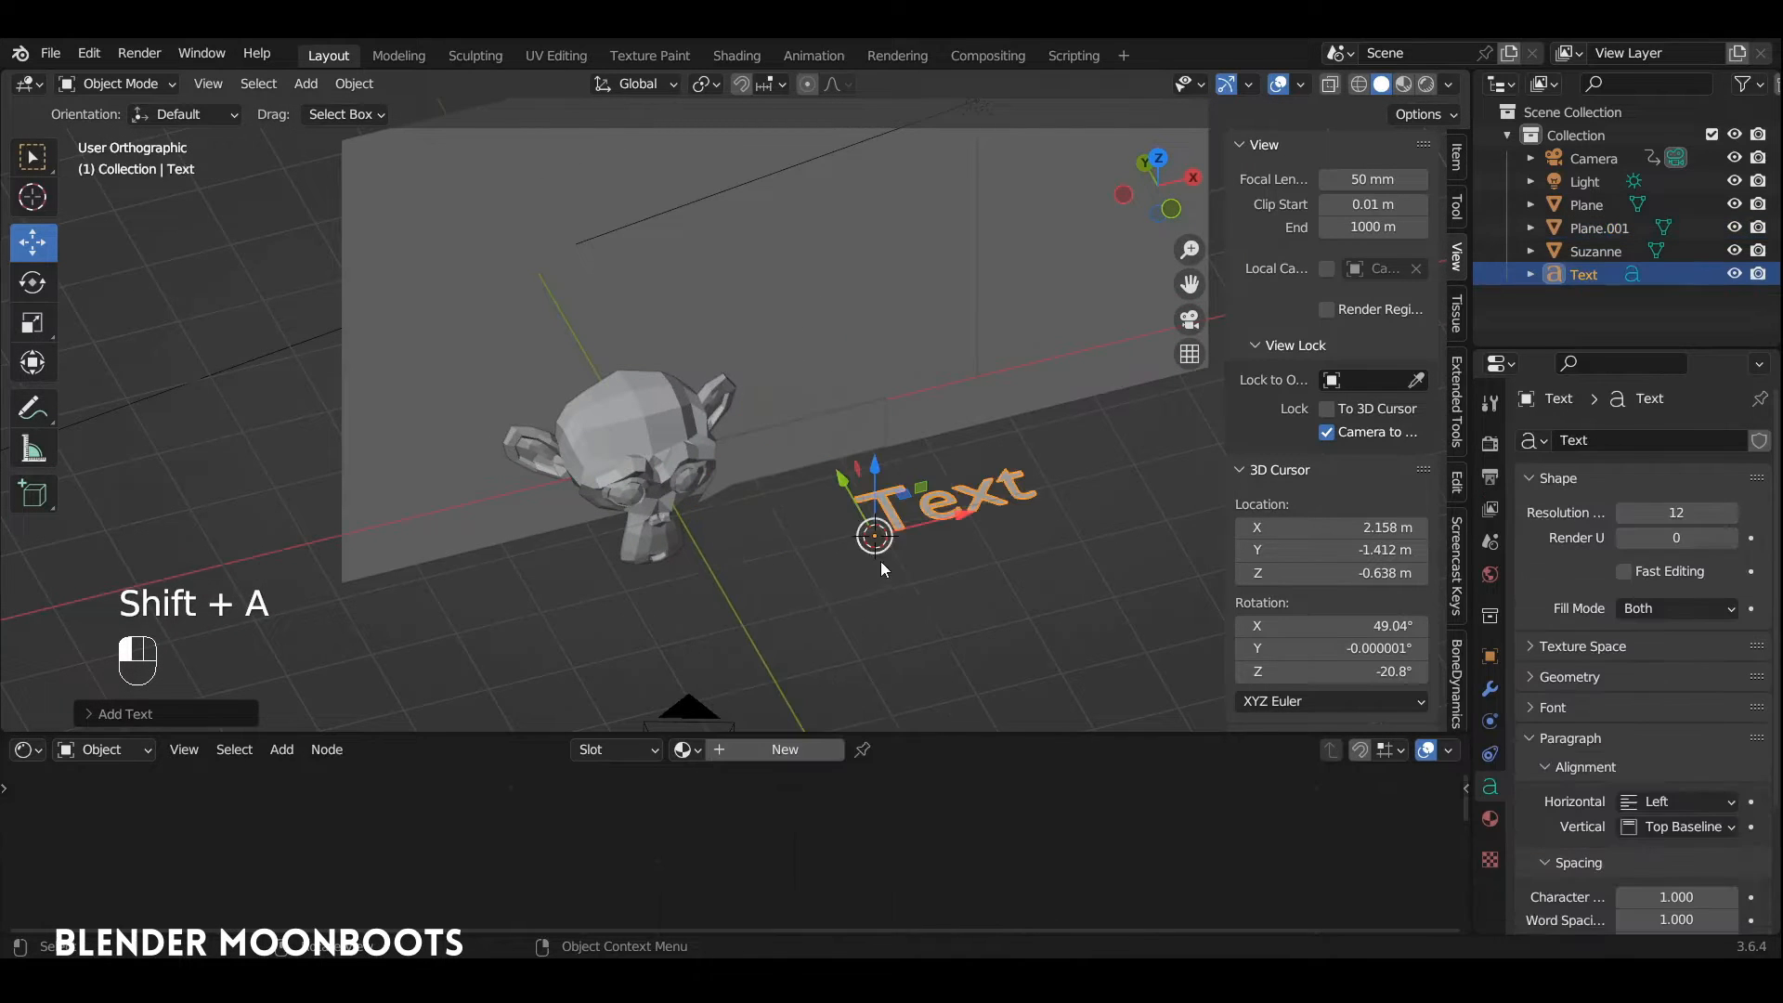
# Step: Replace the default text with "Suzanne" and rotate the text object upright
pyautogui.press('Tab')
pyautogui.press('BackSpace')
pyautogui.press('BackSpace')
pyautogui.press('BackSpace')
pyautogui.press('BackSpace')
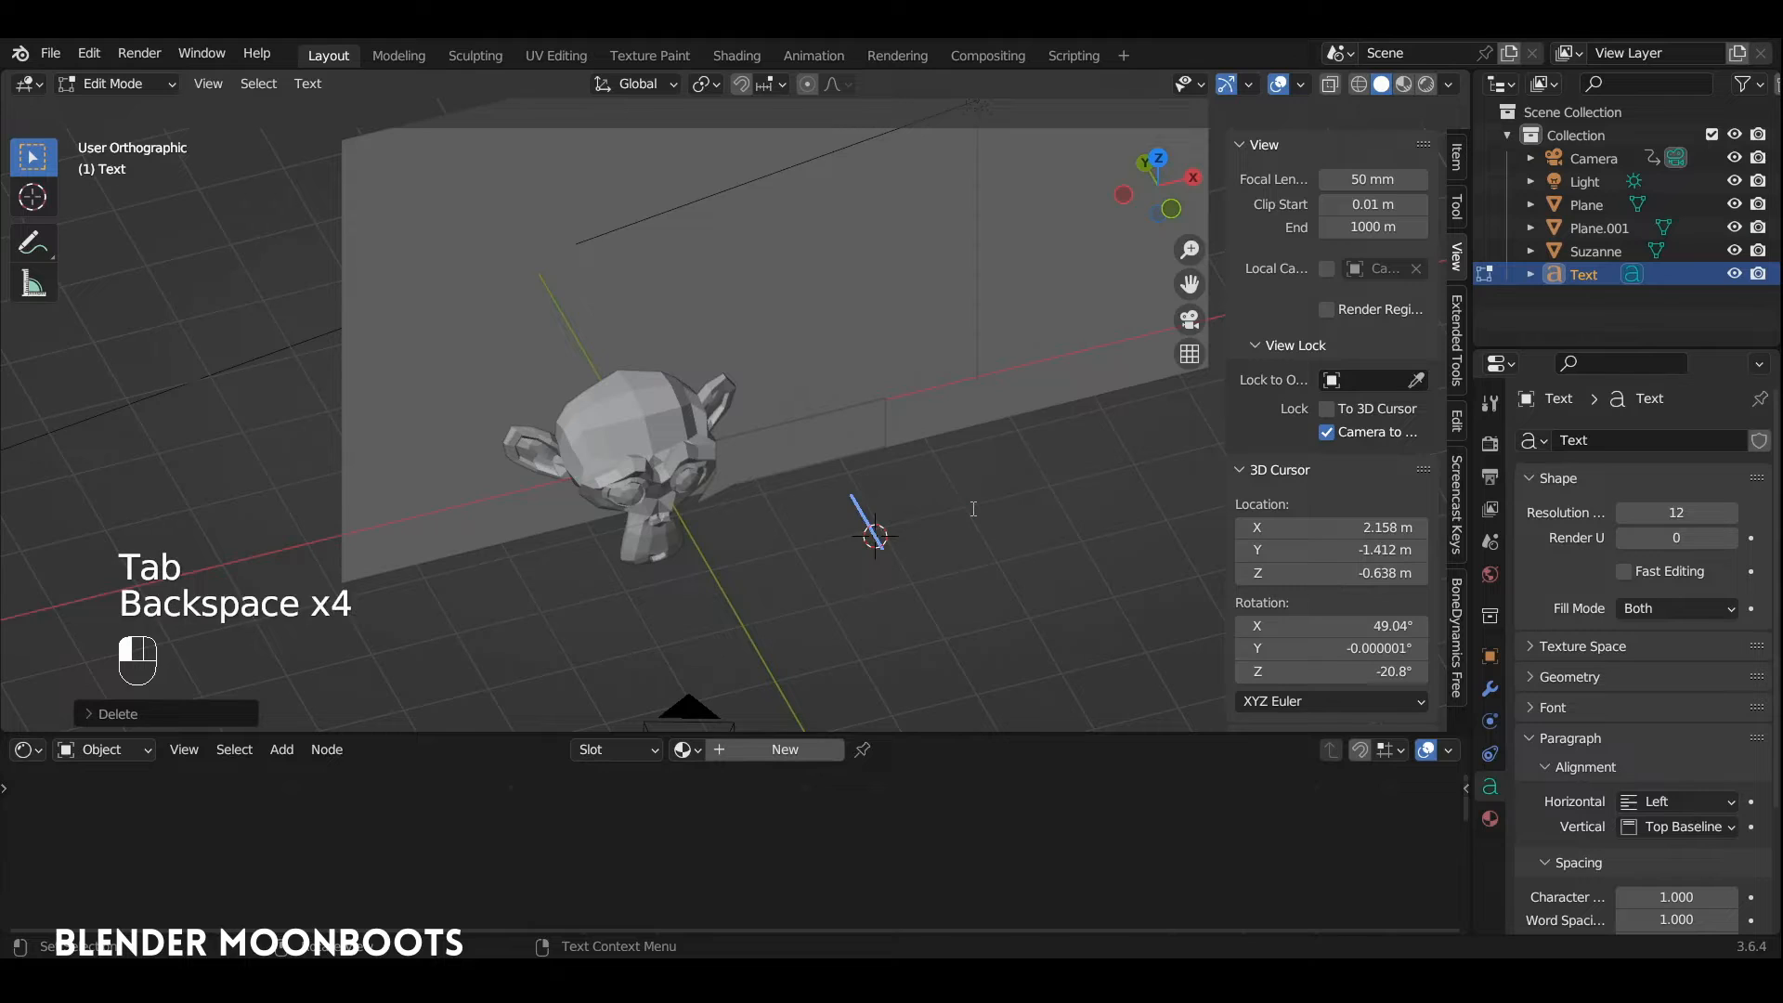
pyautogui.write('Suzanne')
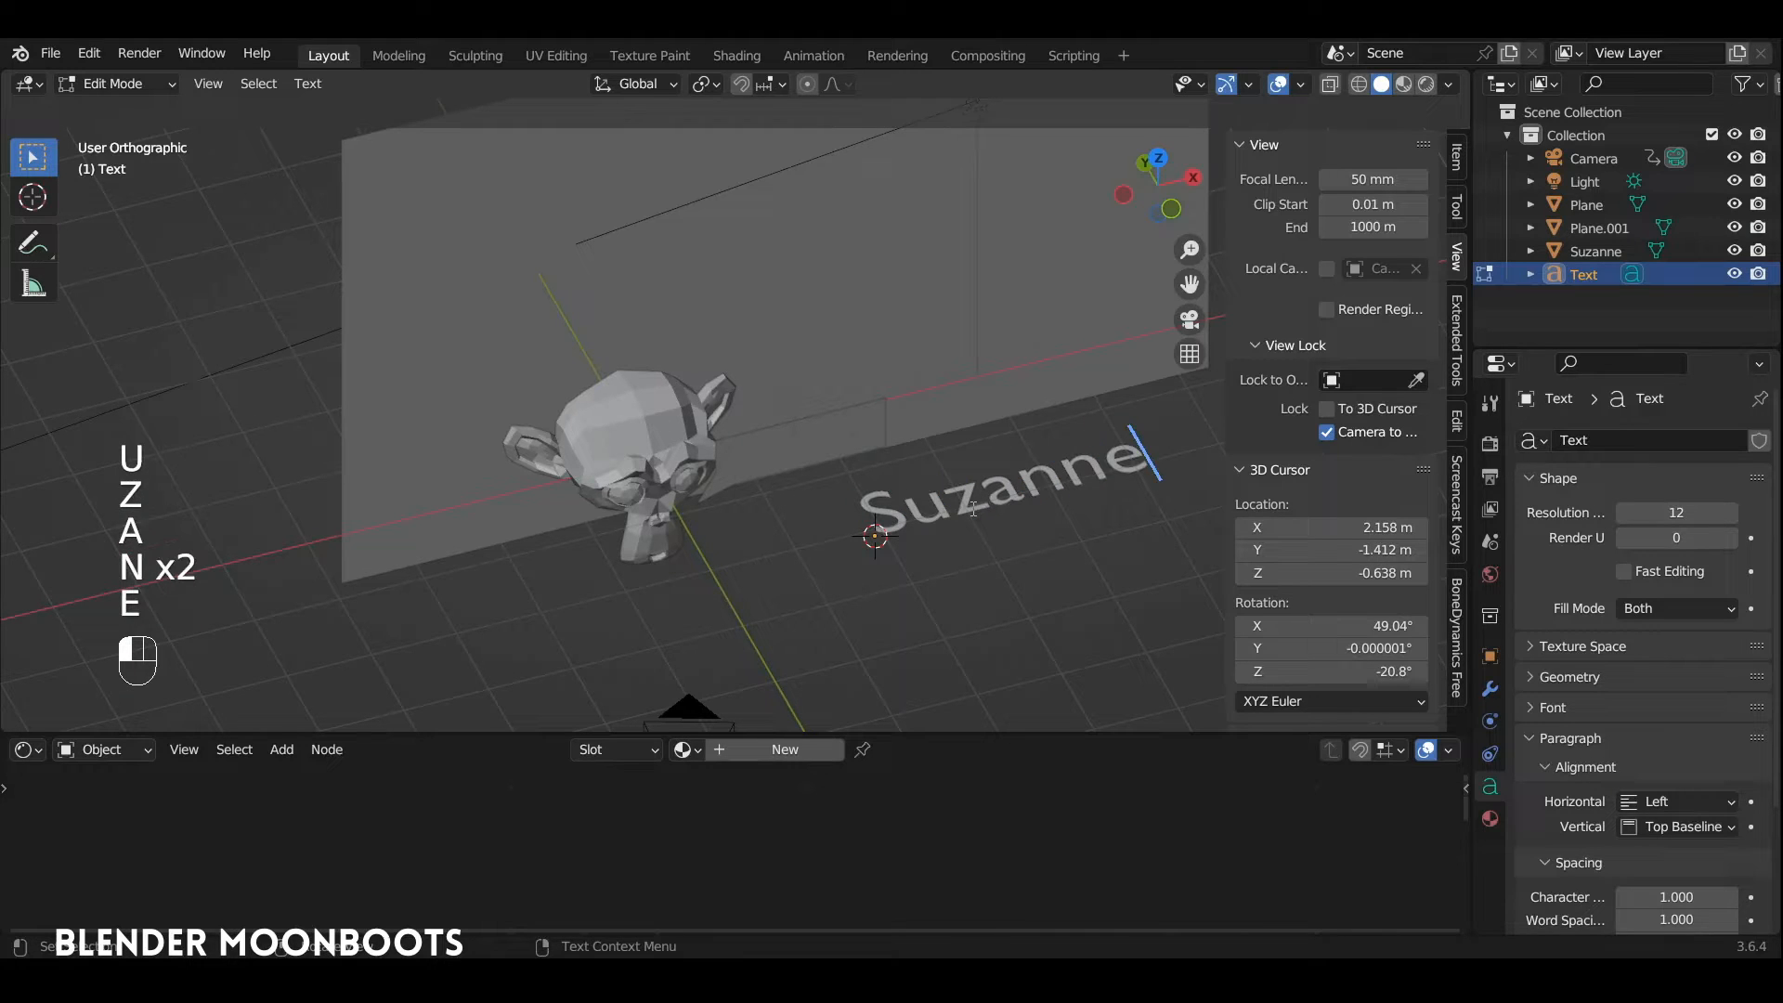
pyautogui.press('Return')
pyautogui.press('Tab')
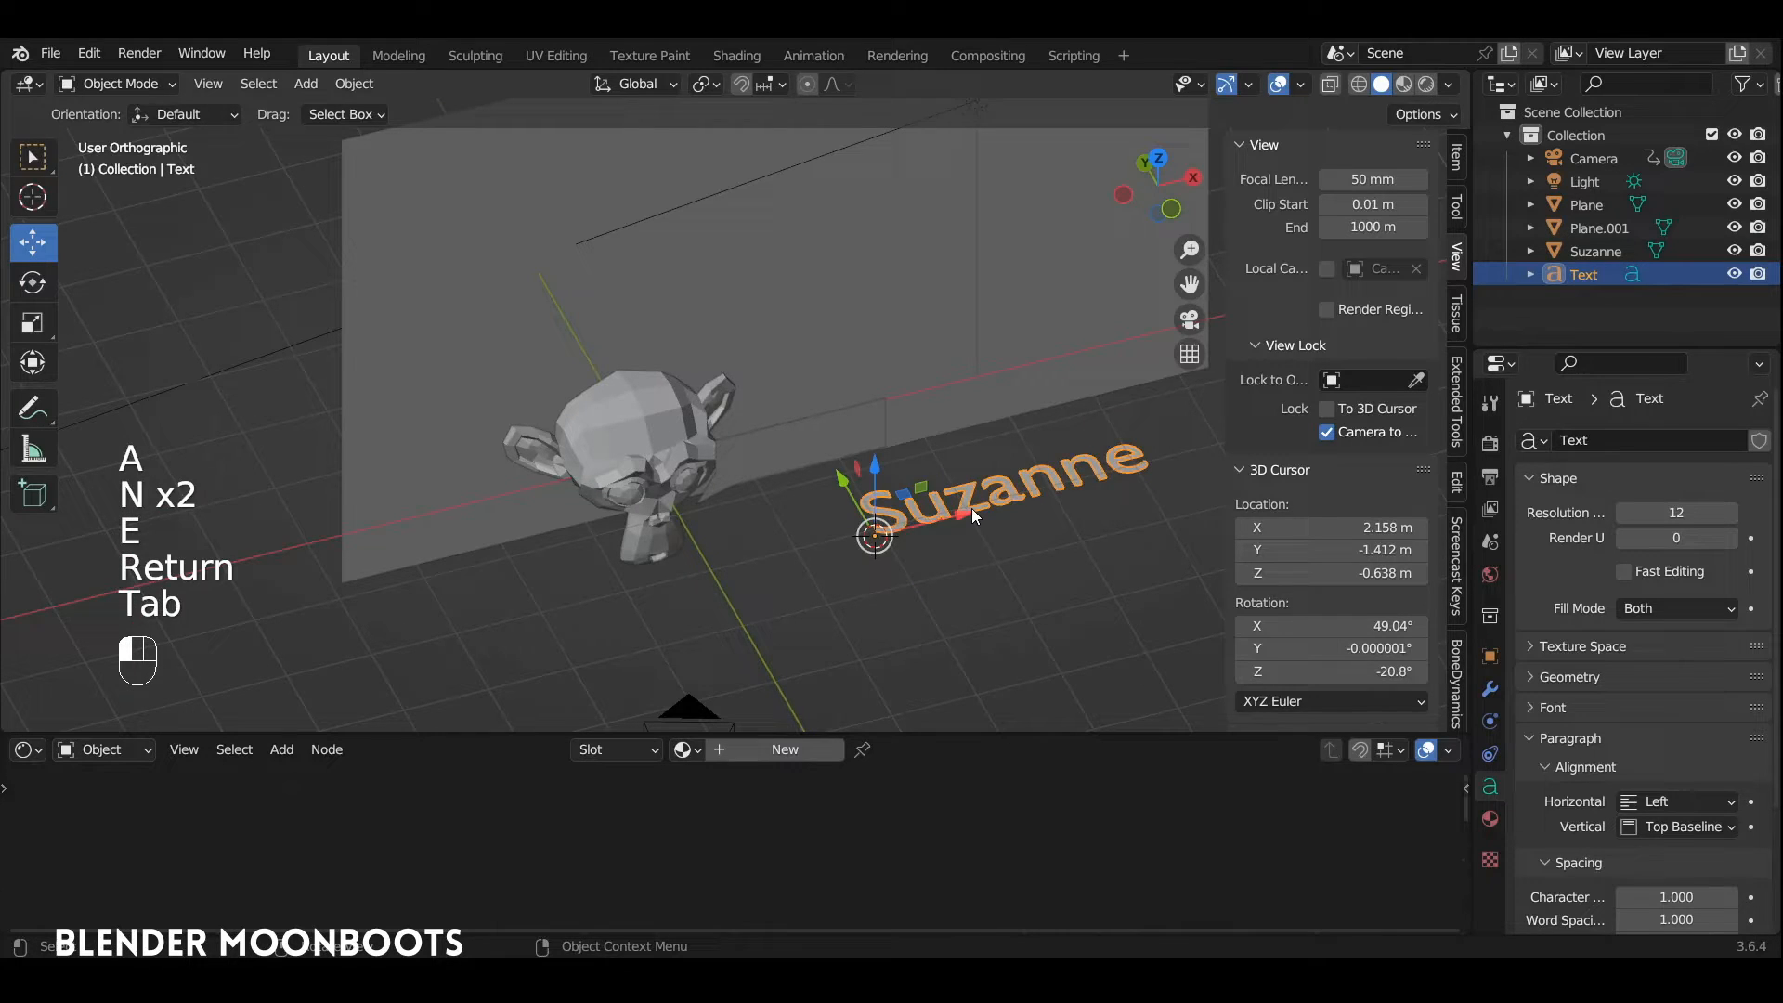
pyautogui.press('r')
pyautogui.click(1028, 490)
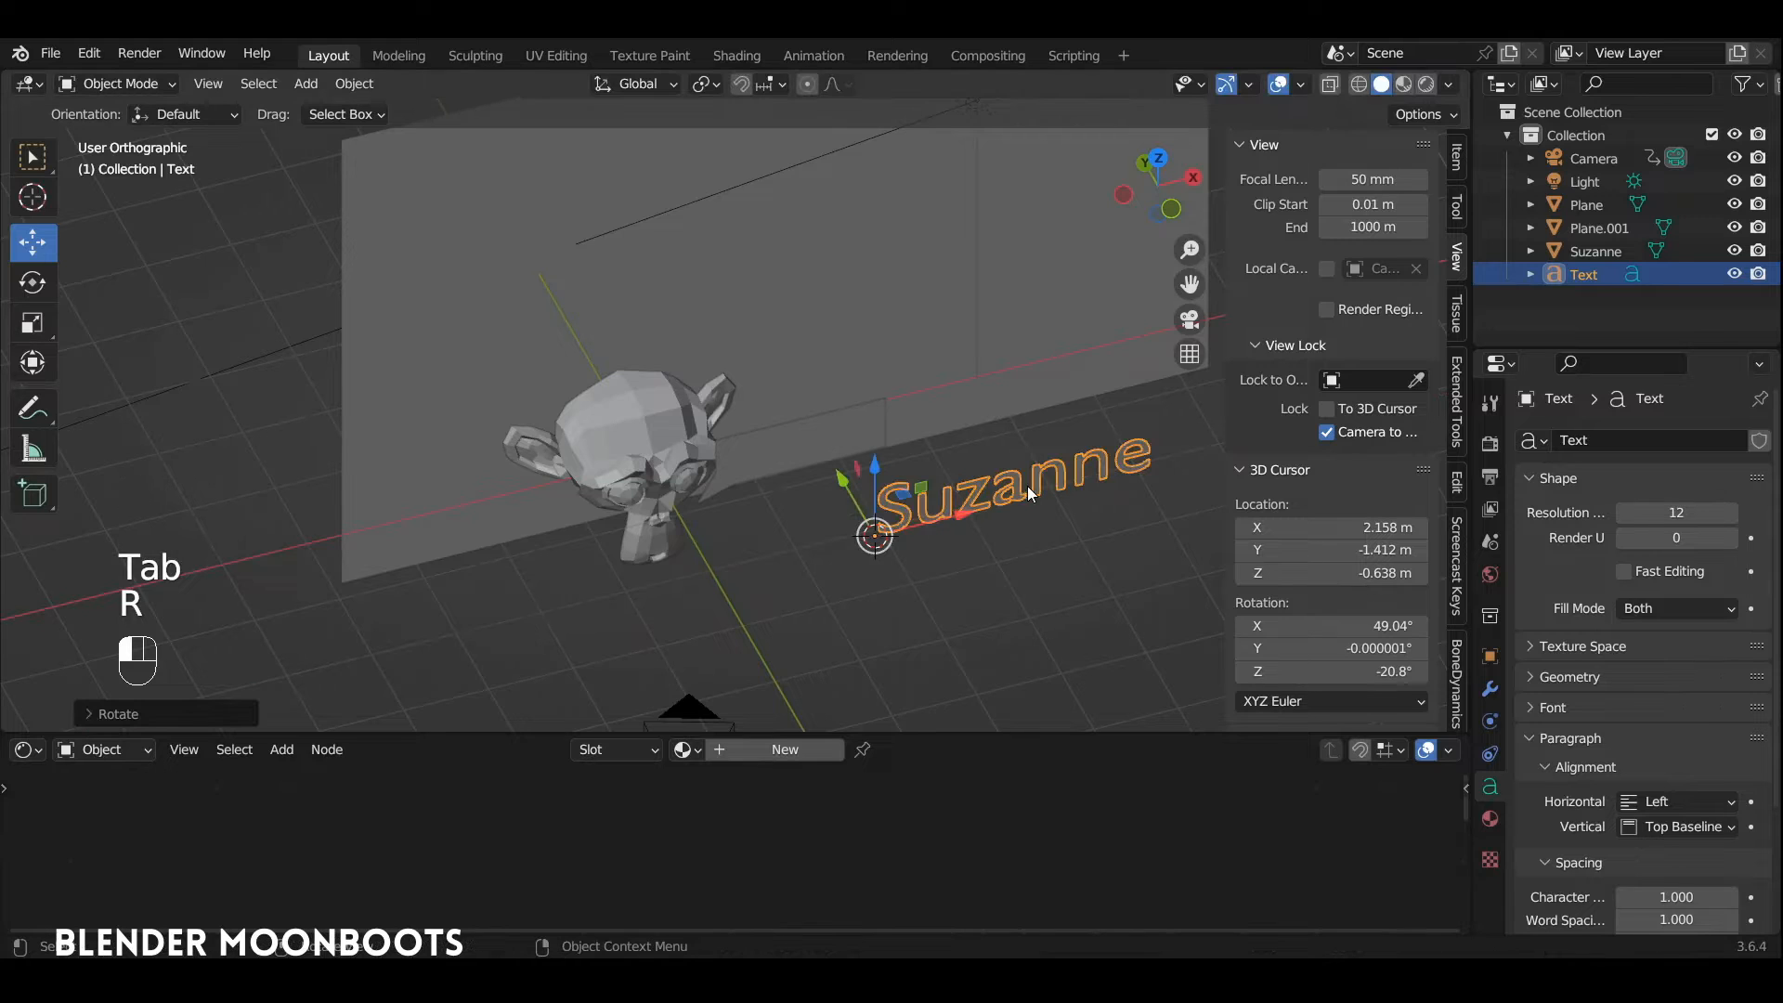
# Step: Convert the "Suzanne" text object to a mesh
pyautogui.rightClick(955, 504)
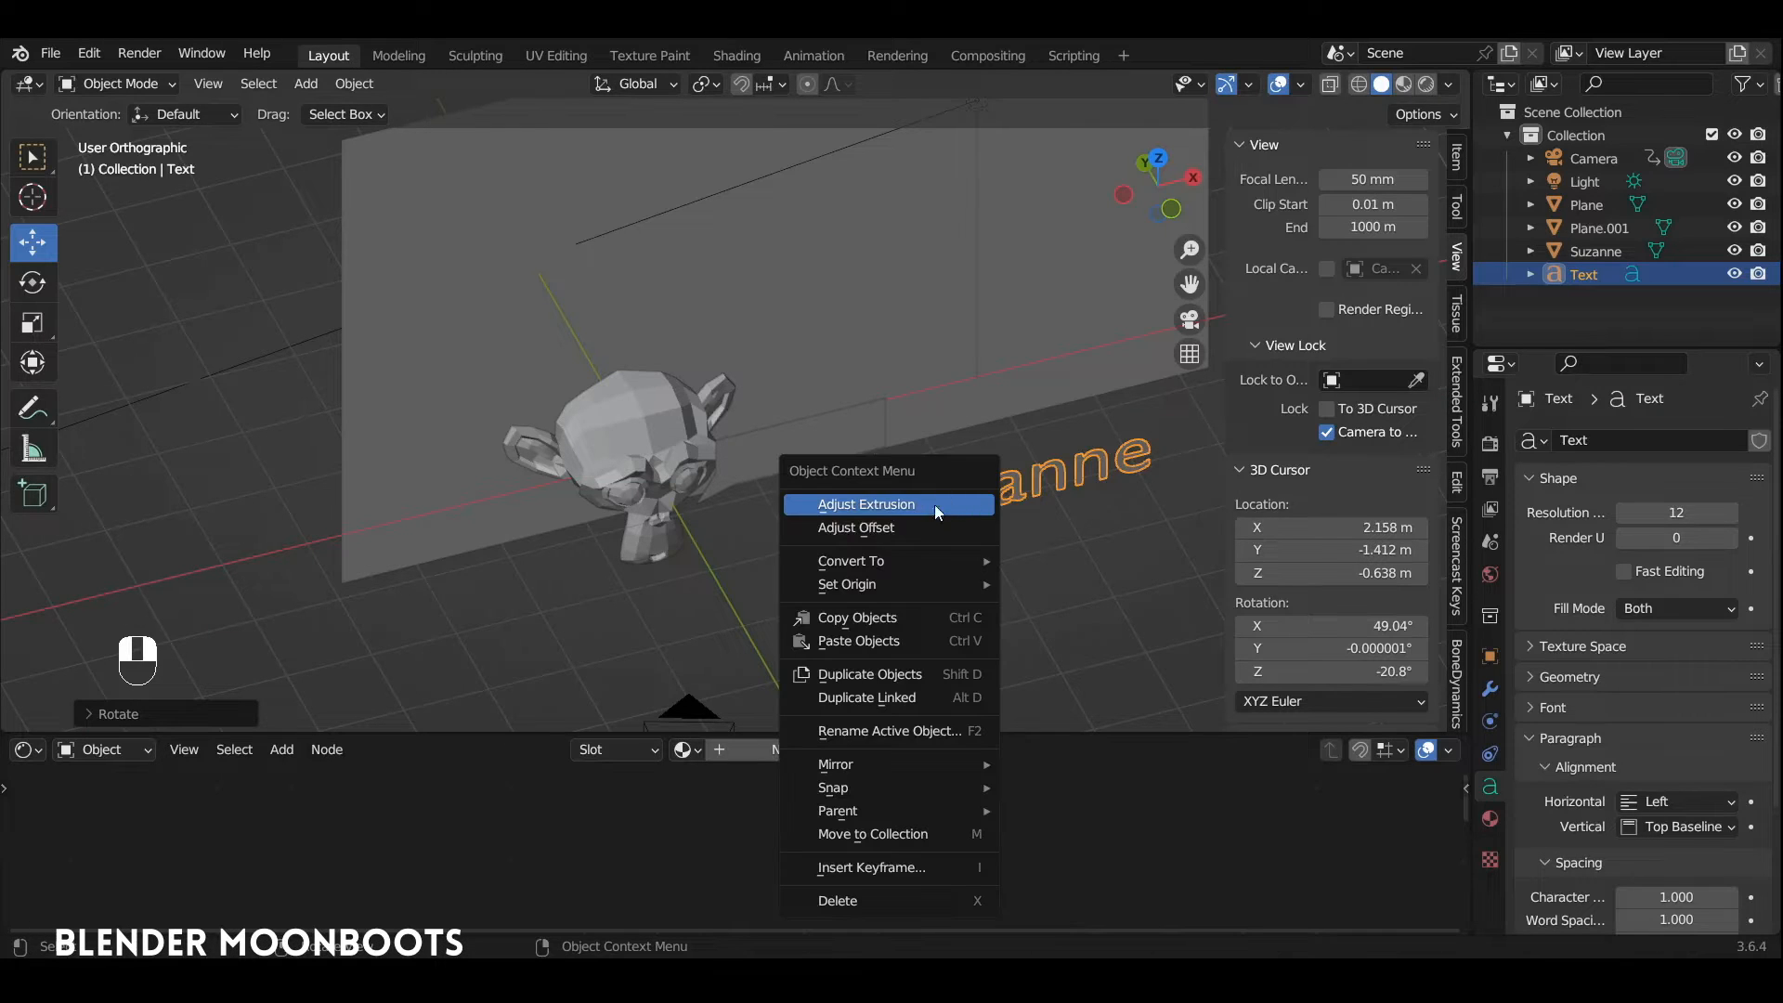
pyautogui.moveTo(915, 560)
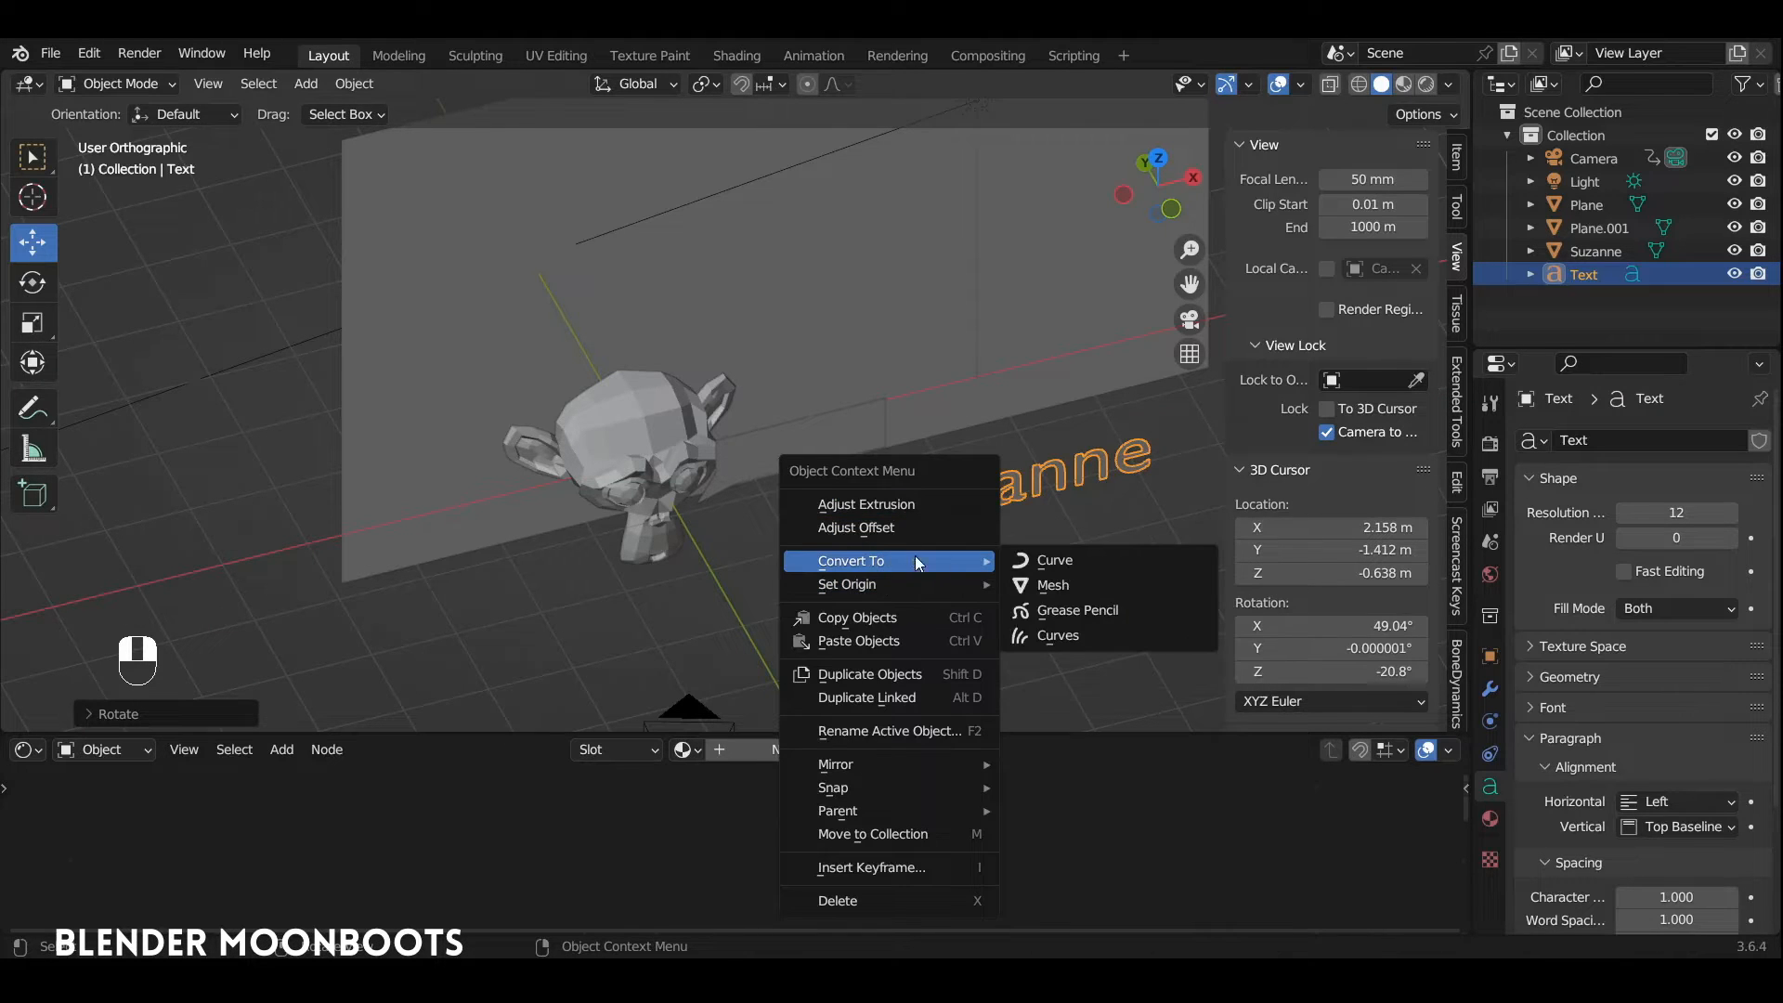
pyautogui.click(1058, 596)
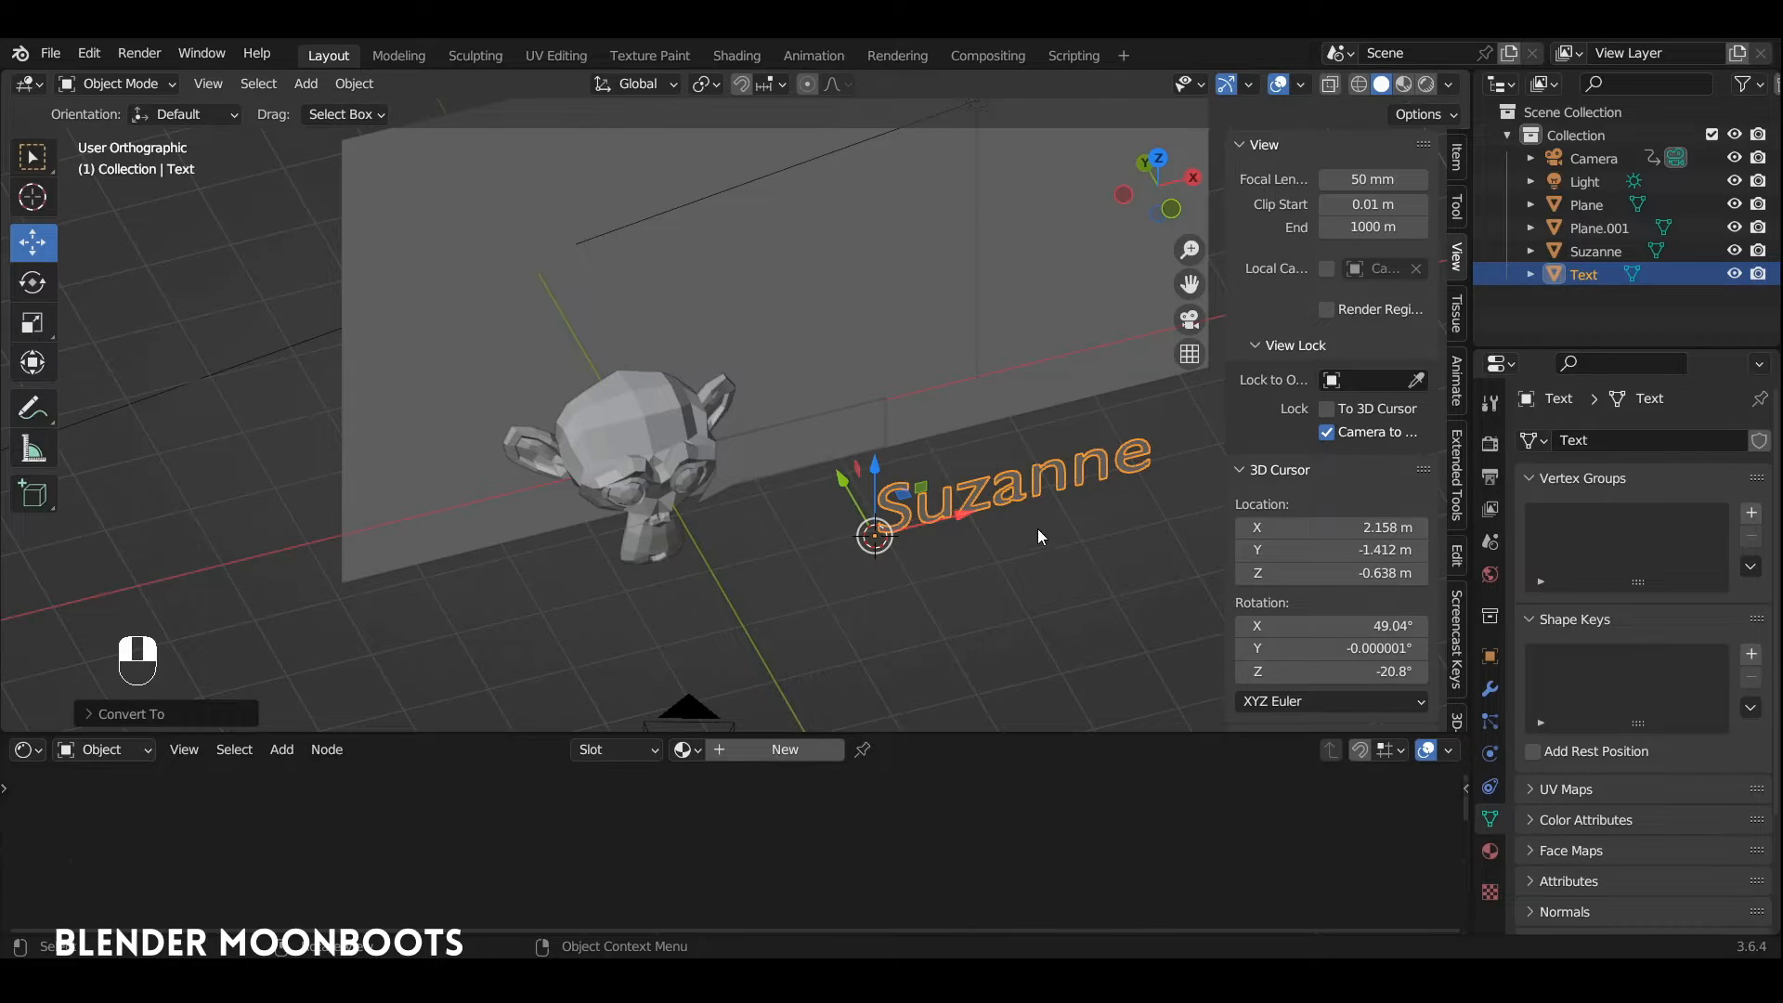
# Step: In front view, move and scale down the "Suzanne" text so it sits over the speech bubble
pyautogui.press('KP_1')
pyautogui.press('g')
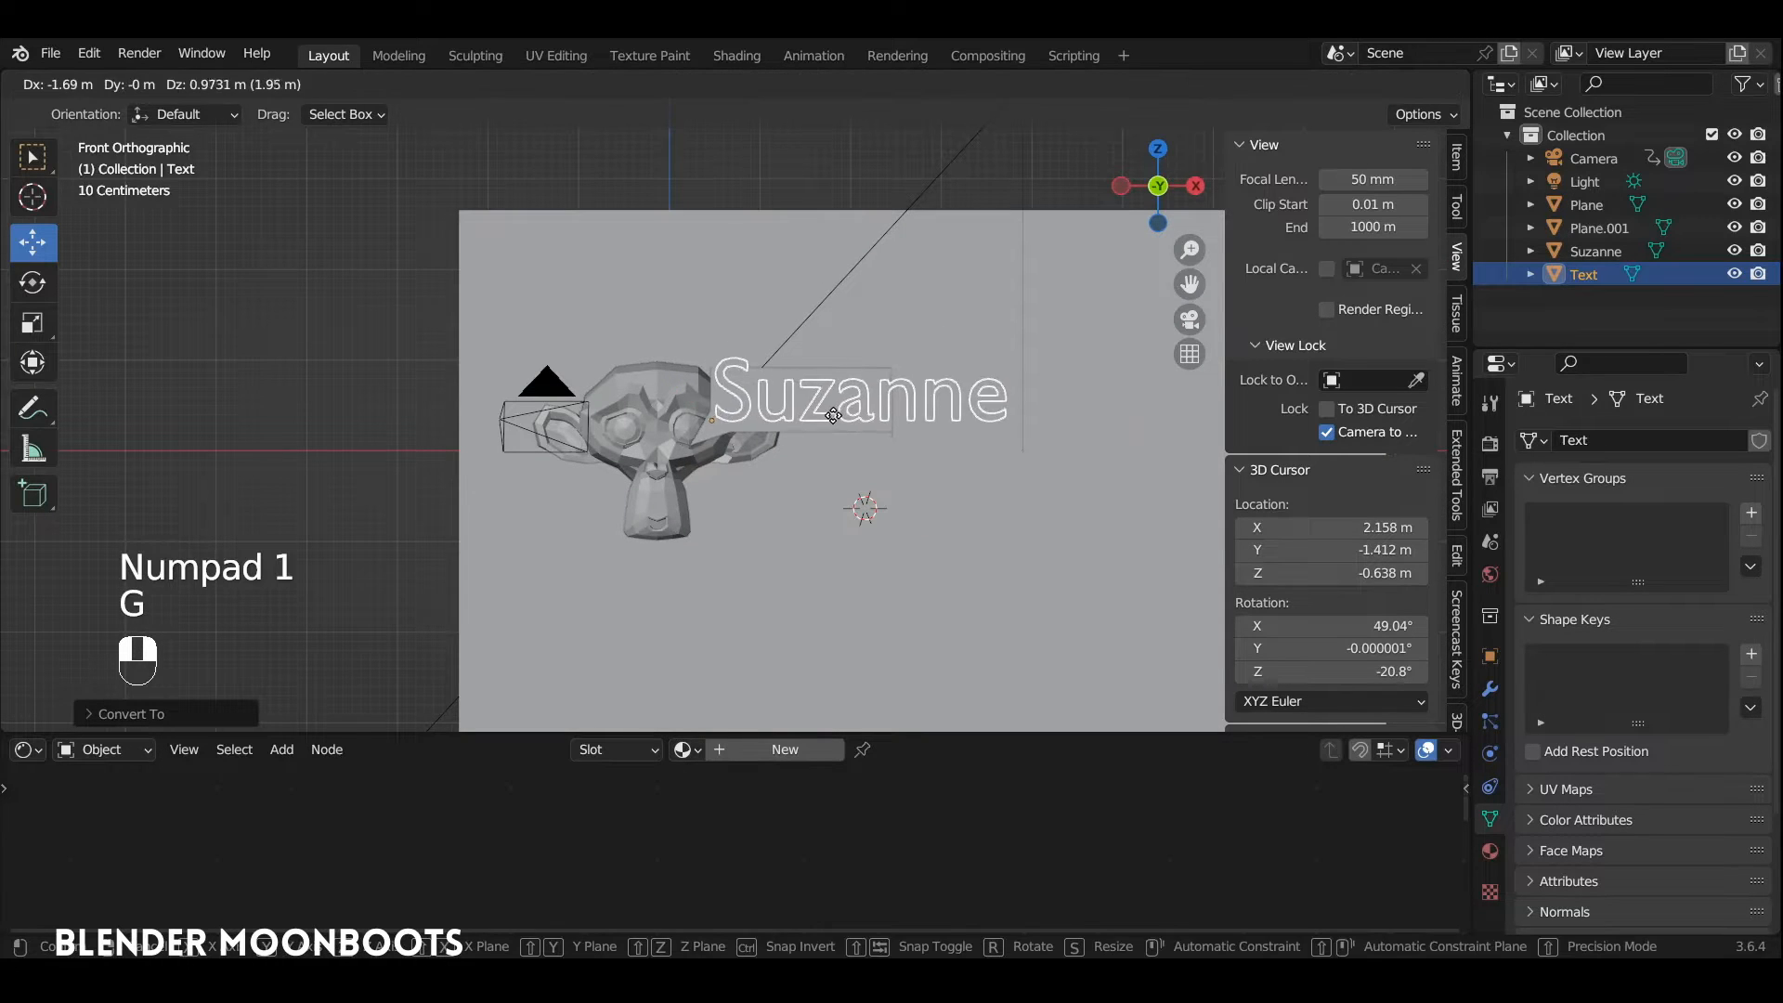
pyautogui.click(838, 422)
pyautogui.keyDown('alt'); pyautogui.keyDown('shift'); pyautogui.moveTo(838, 421); pyautogui.dragTo(871, 329, button='middle'); pyautogui.keyUp('shift'); pyautogui.keyUp('alt')
pyautogui.press('s')
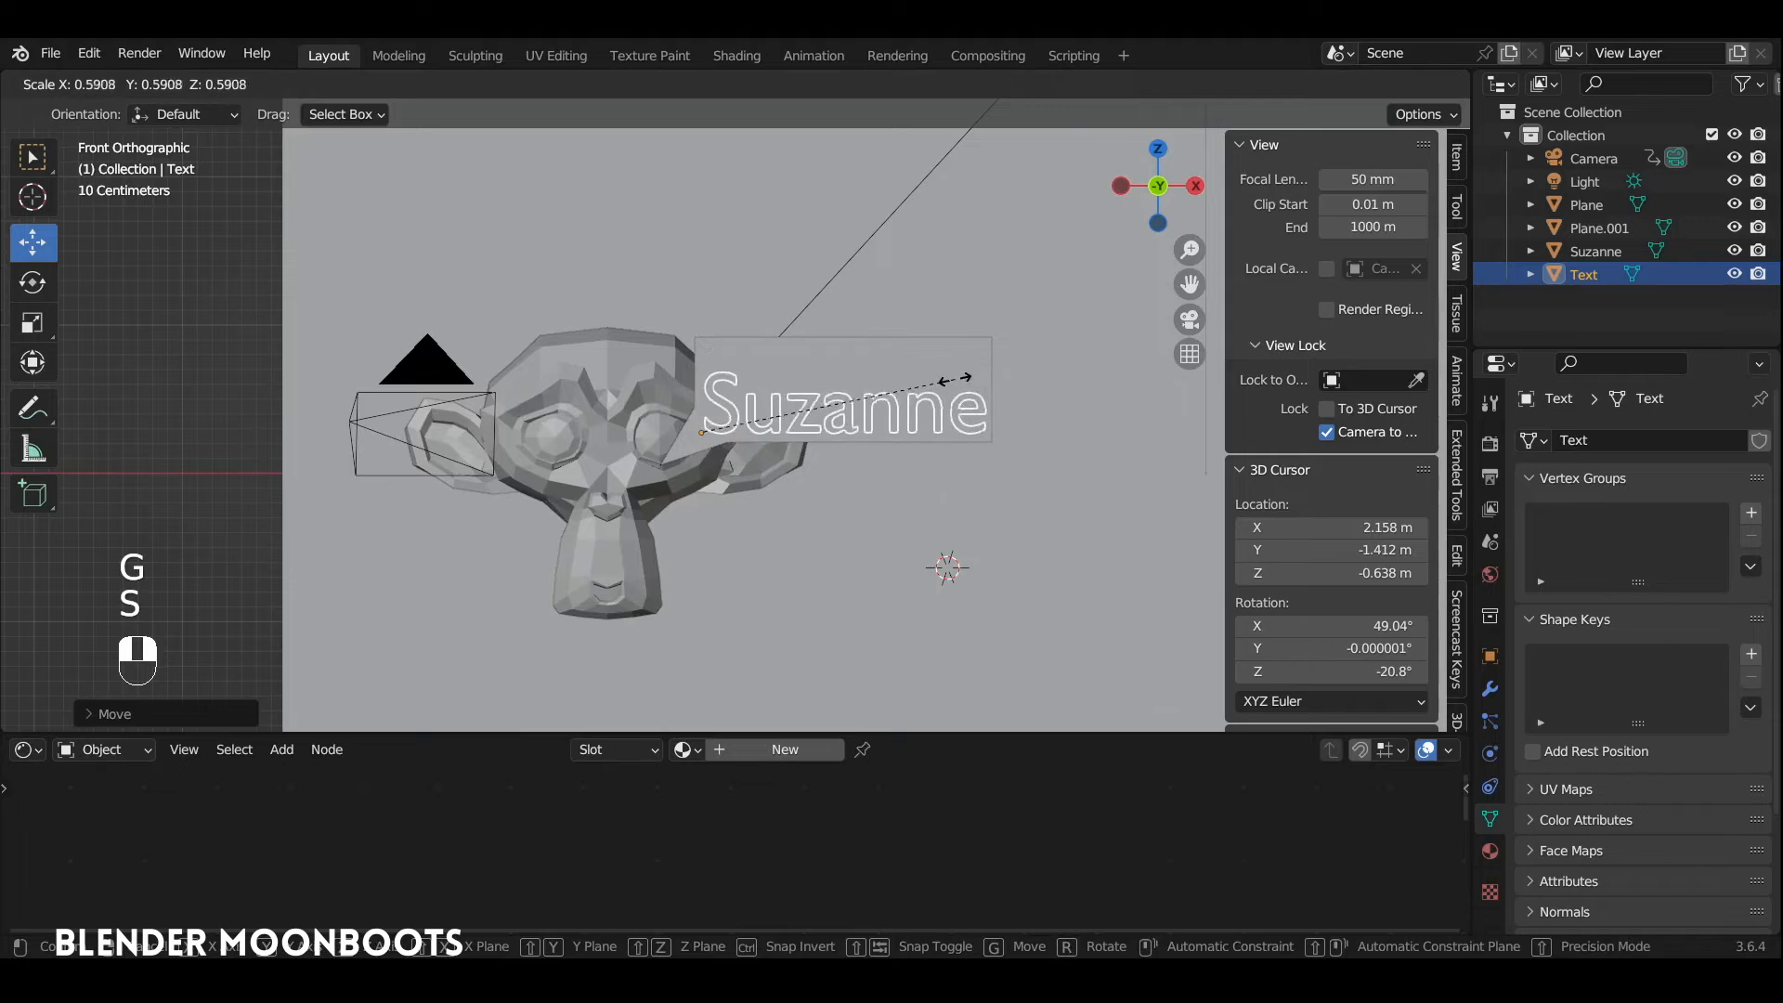
pyautogui.click(944, 376)
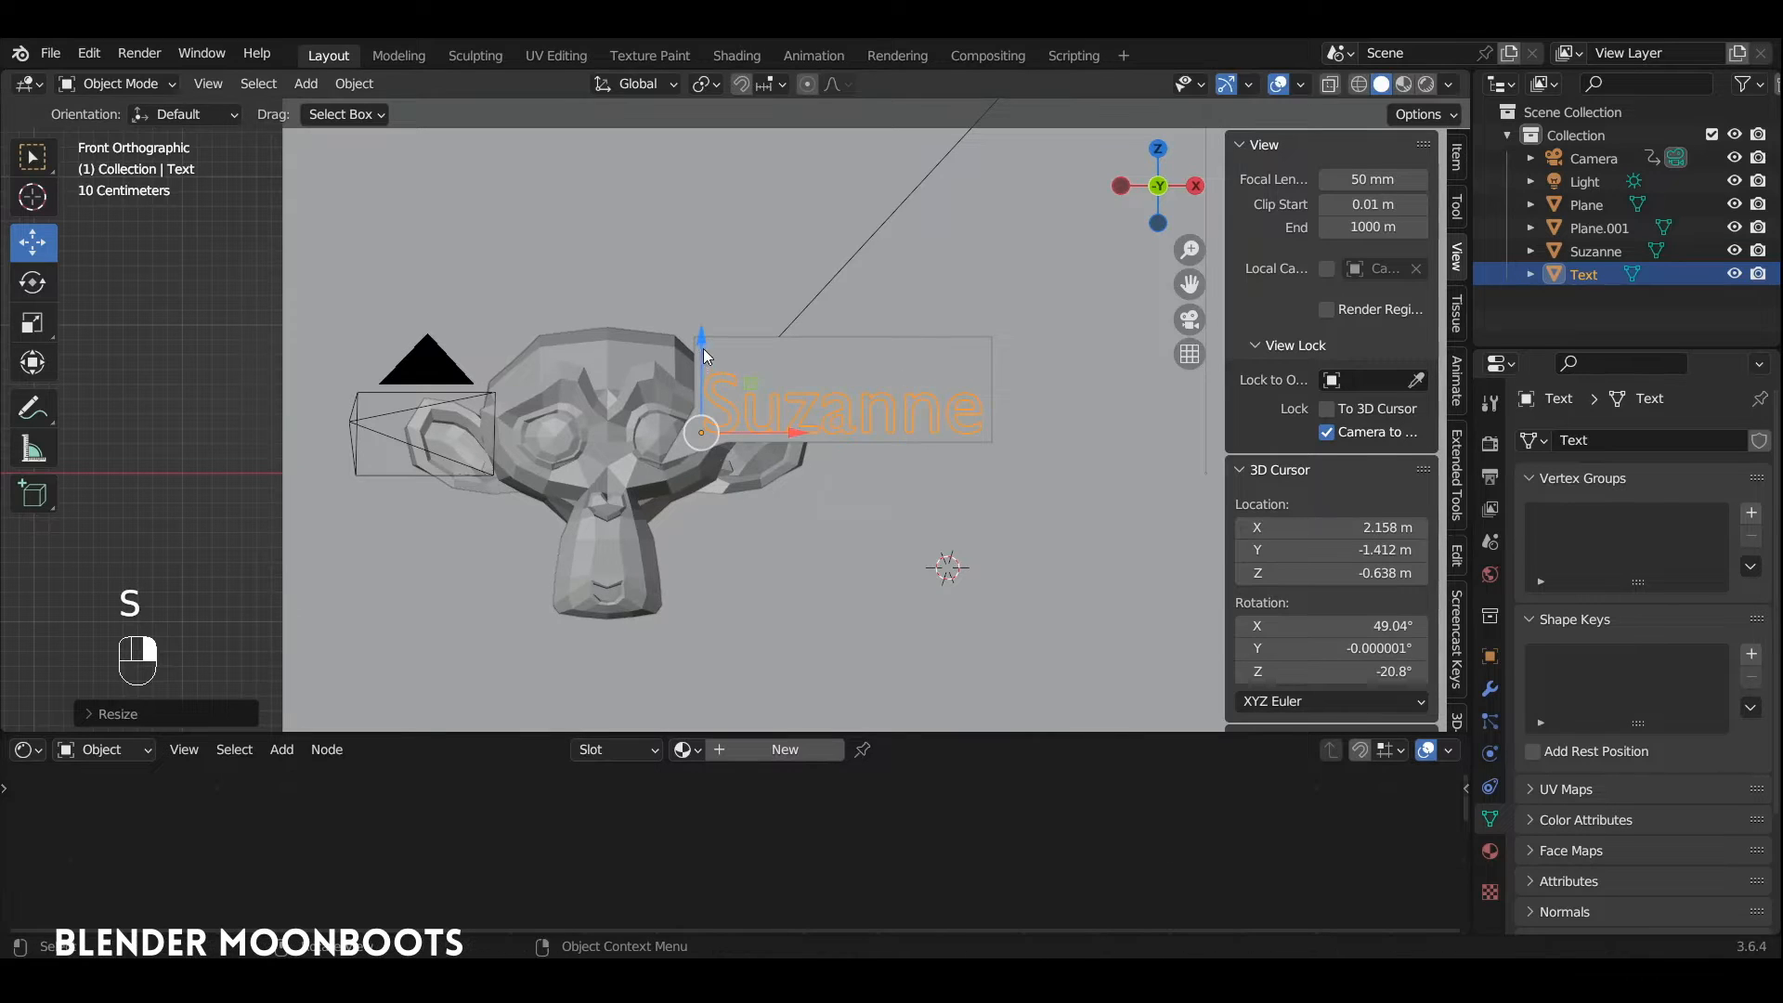
pyautogui.moveTo(703, 355); pyautogui.dragTo(703, 323)
pyautogui.moveTo(799, 417); pyautogui.dragTo(806, 416)
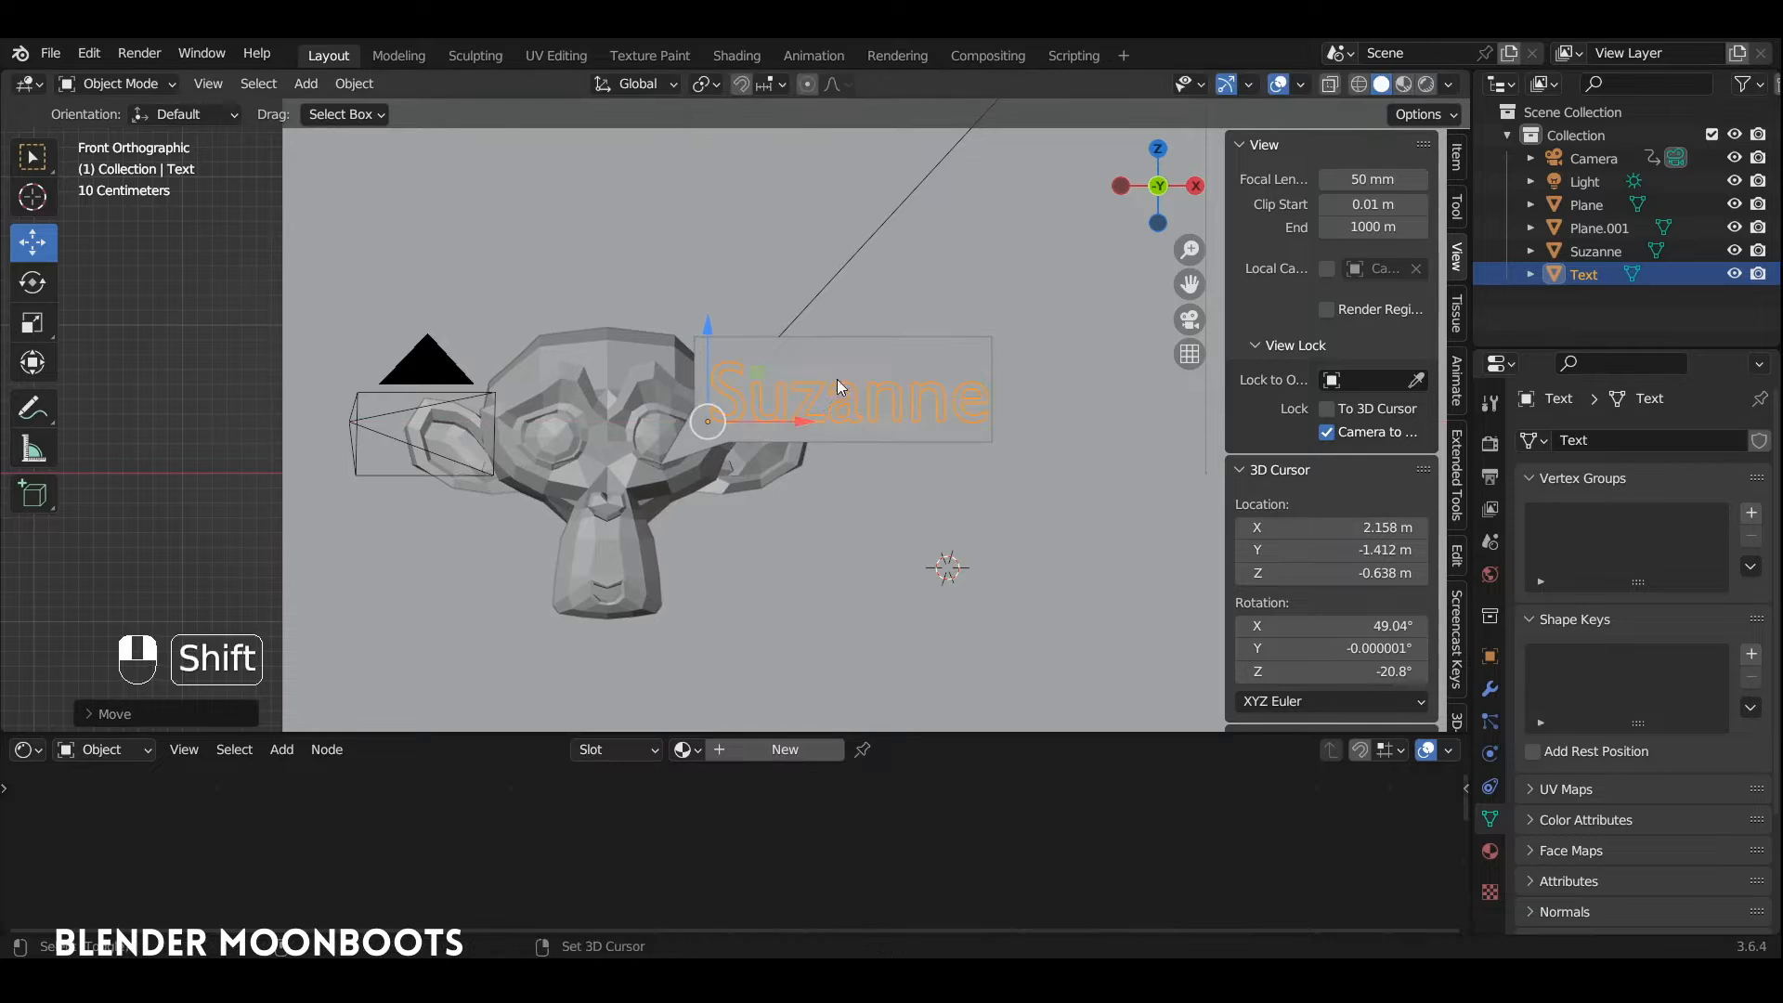
# Step: Join the "Suzanne" text mesh into the speech bubble and enter Edit Mode on the combined object
pyautogui.keyDown('shift'); pyautogui.click(838, 379); pyautogui.keyUp('shift')
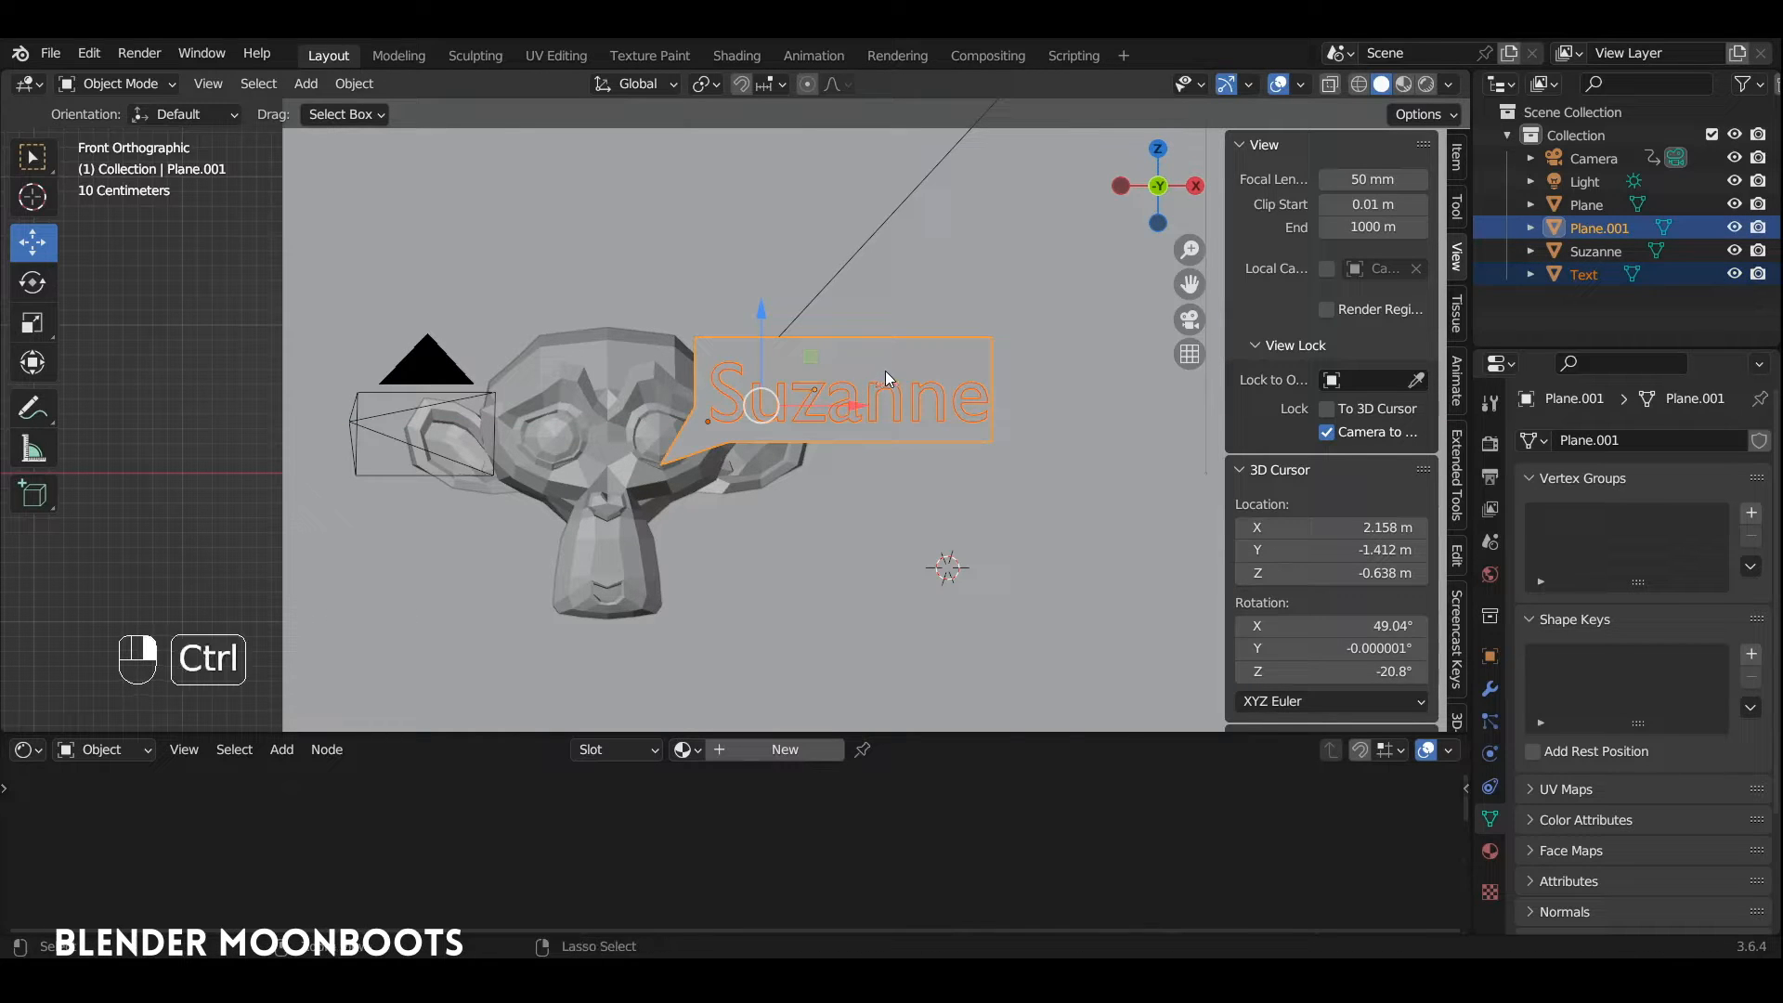
pyautogui.hotkey('ctrl', 'j')
pyautogui.press('Tab')
# Step: Extend the speech bubble's far vertical edge outward along X to leave a margin beside the lettering
pyautogui.click(994, 338)
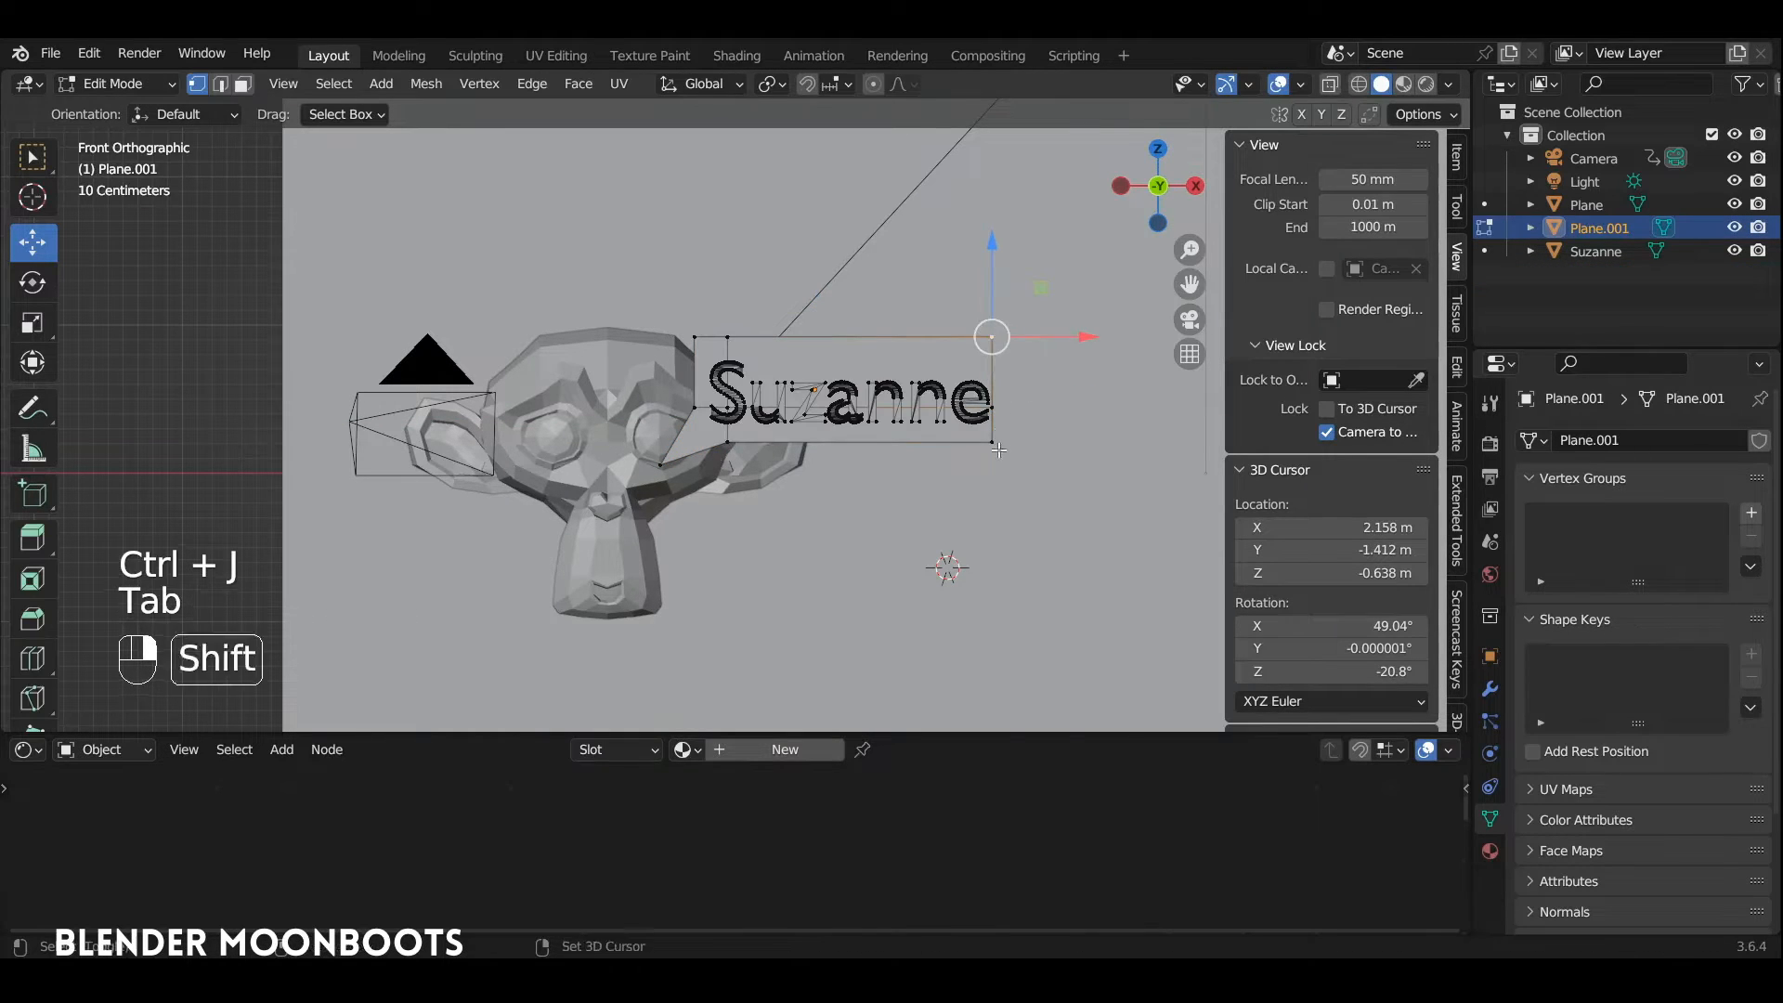
pyautogui.keyDown('shift'); pyautogui.click(994, 441); pyautogui.keyUp('shift')
pyautogui.moveTo(1104, 391); pyautogui.dragTo(1118, 391)
pyautogui.hotkey('ctrl', 'z')
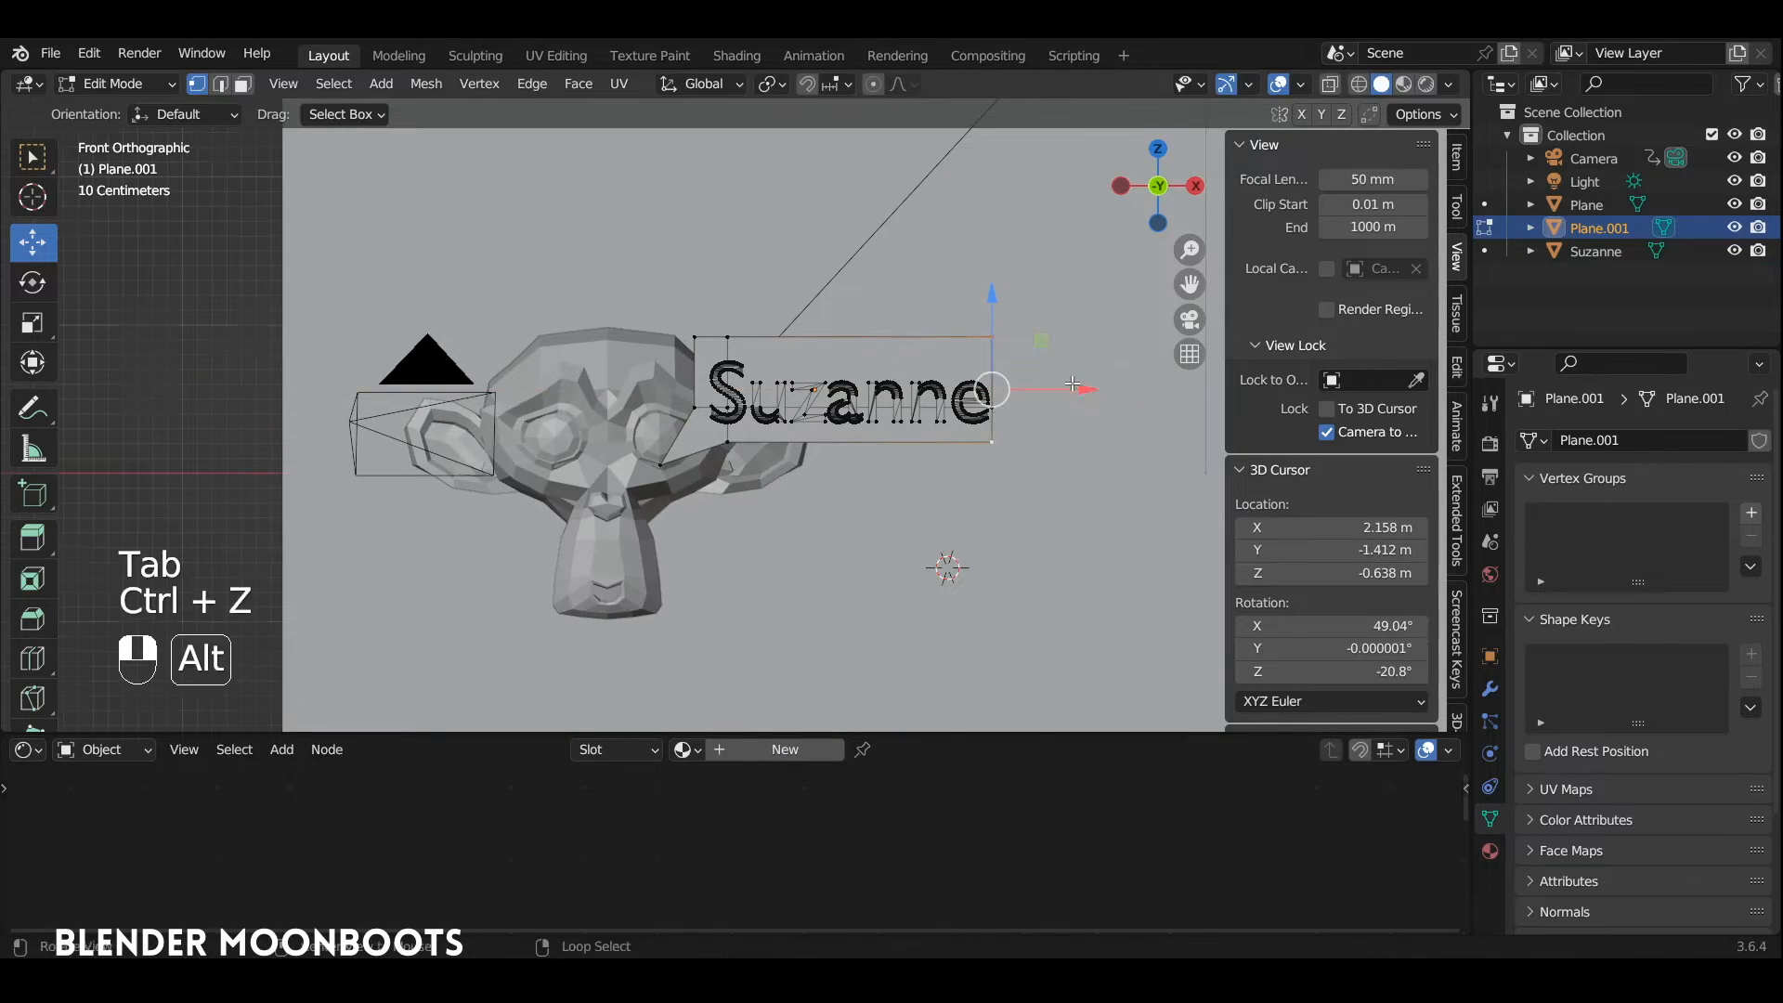
pyautogui.moveTo(1118, 391); pyautogui.dragTo(1056, 401, button='middle')
pyautogui.moveTo(1055, 402); pyautogui.dragTo(1085, 401)
pyautogui.press('KP_1')
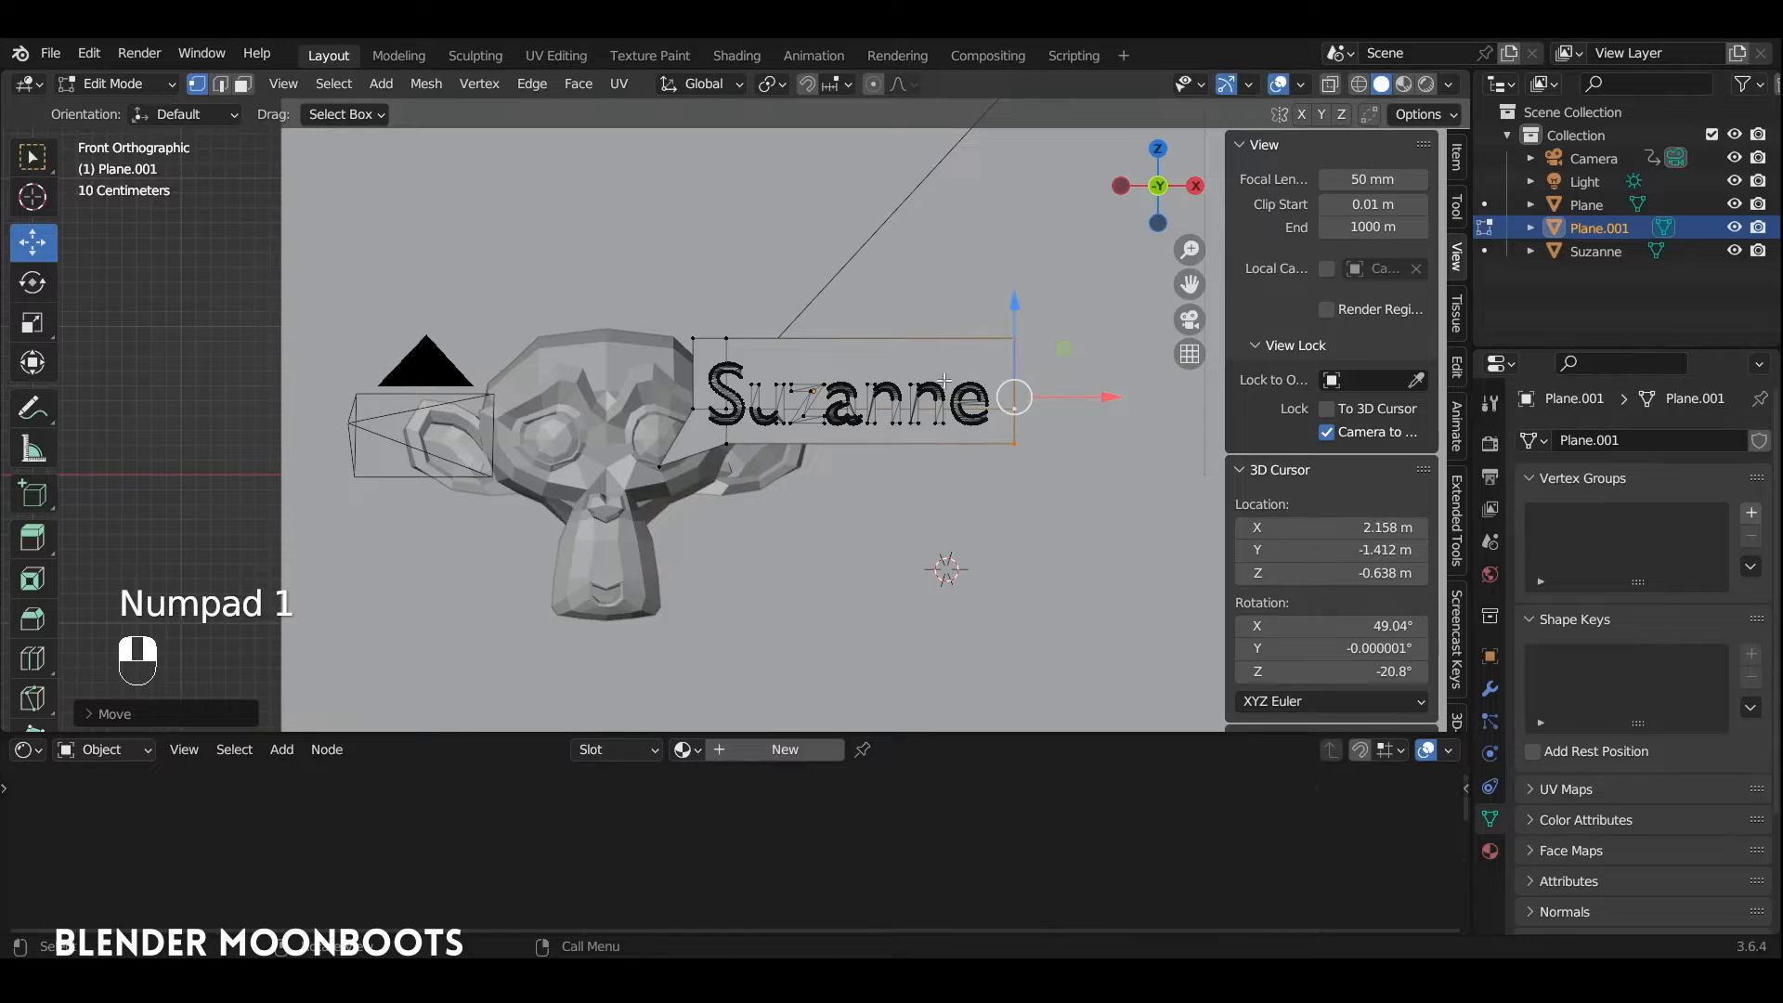
# Step: Select only the "Suzanne" lettering and move it back along Y to just in front of the speech bubble
pyautogui.press('a')
pyautogui.press('a')
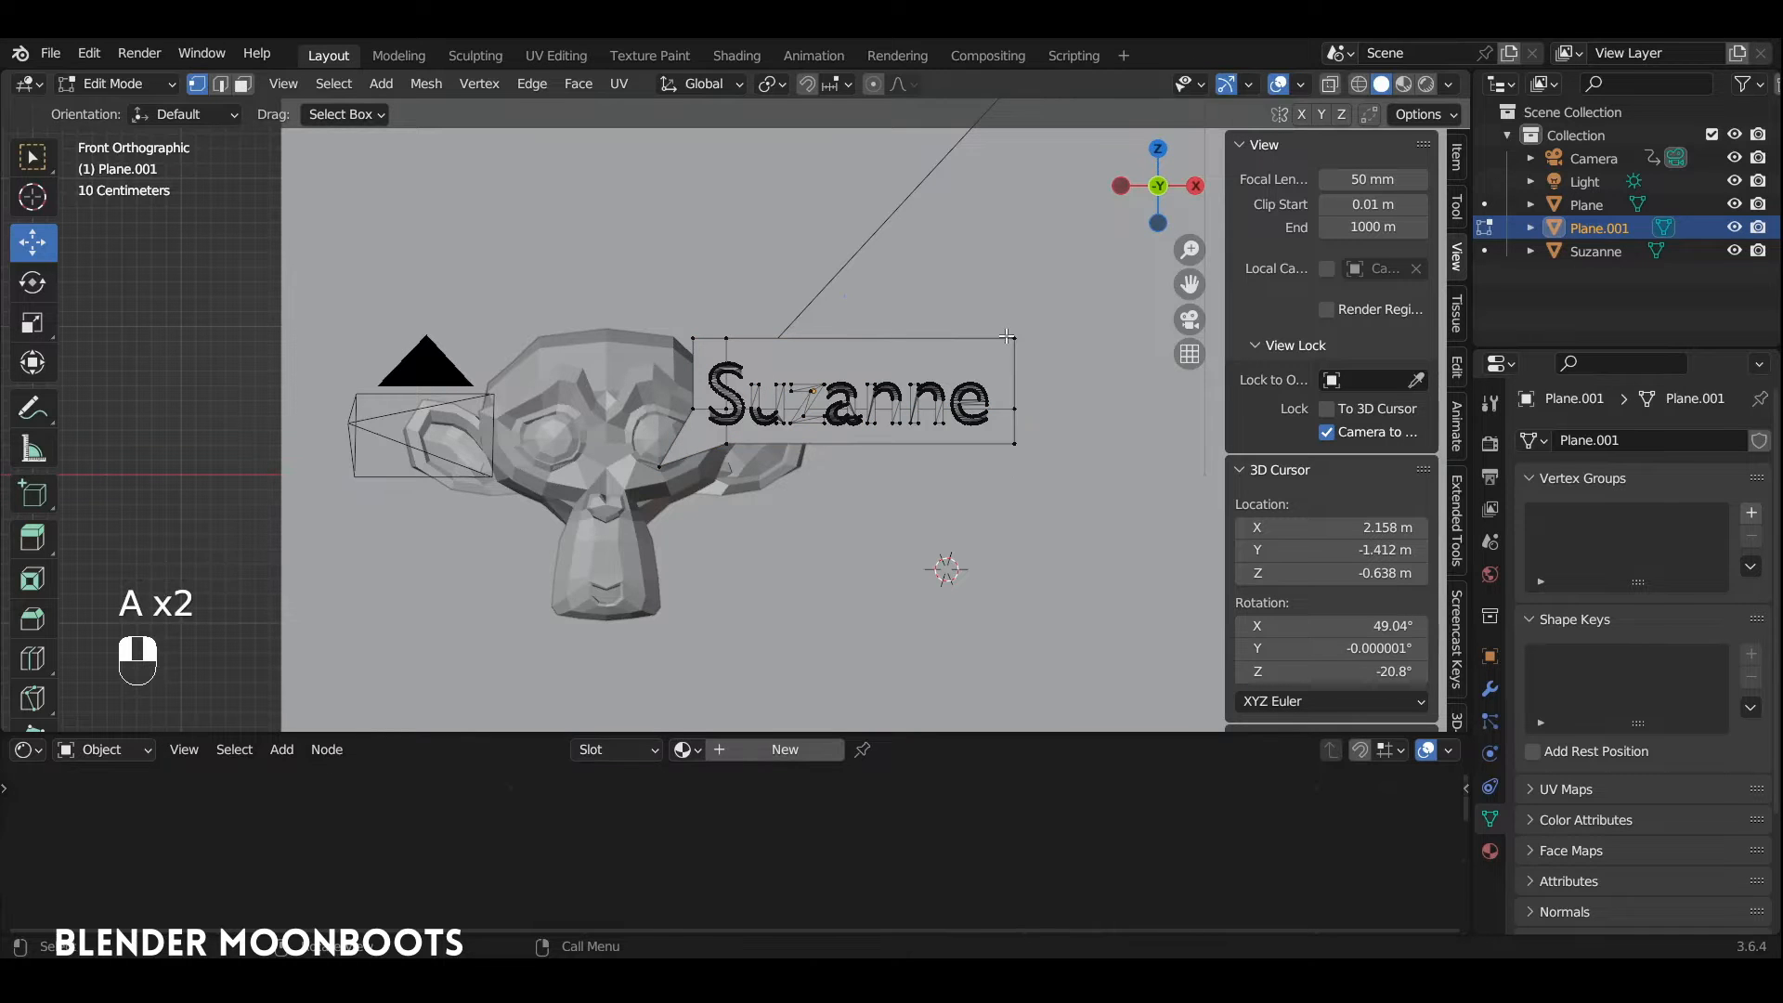
pyautogui.press('l')
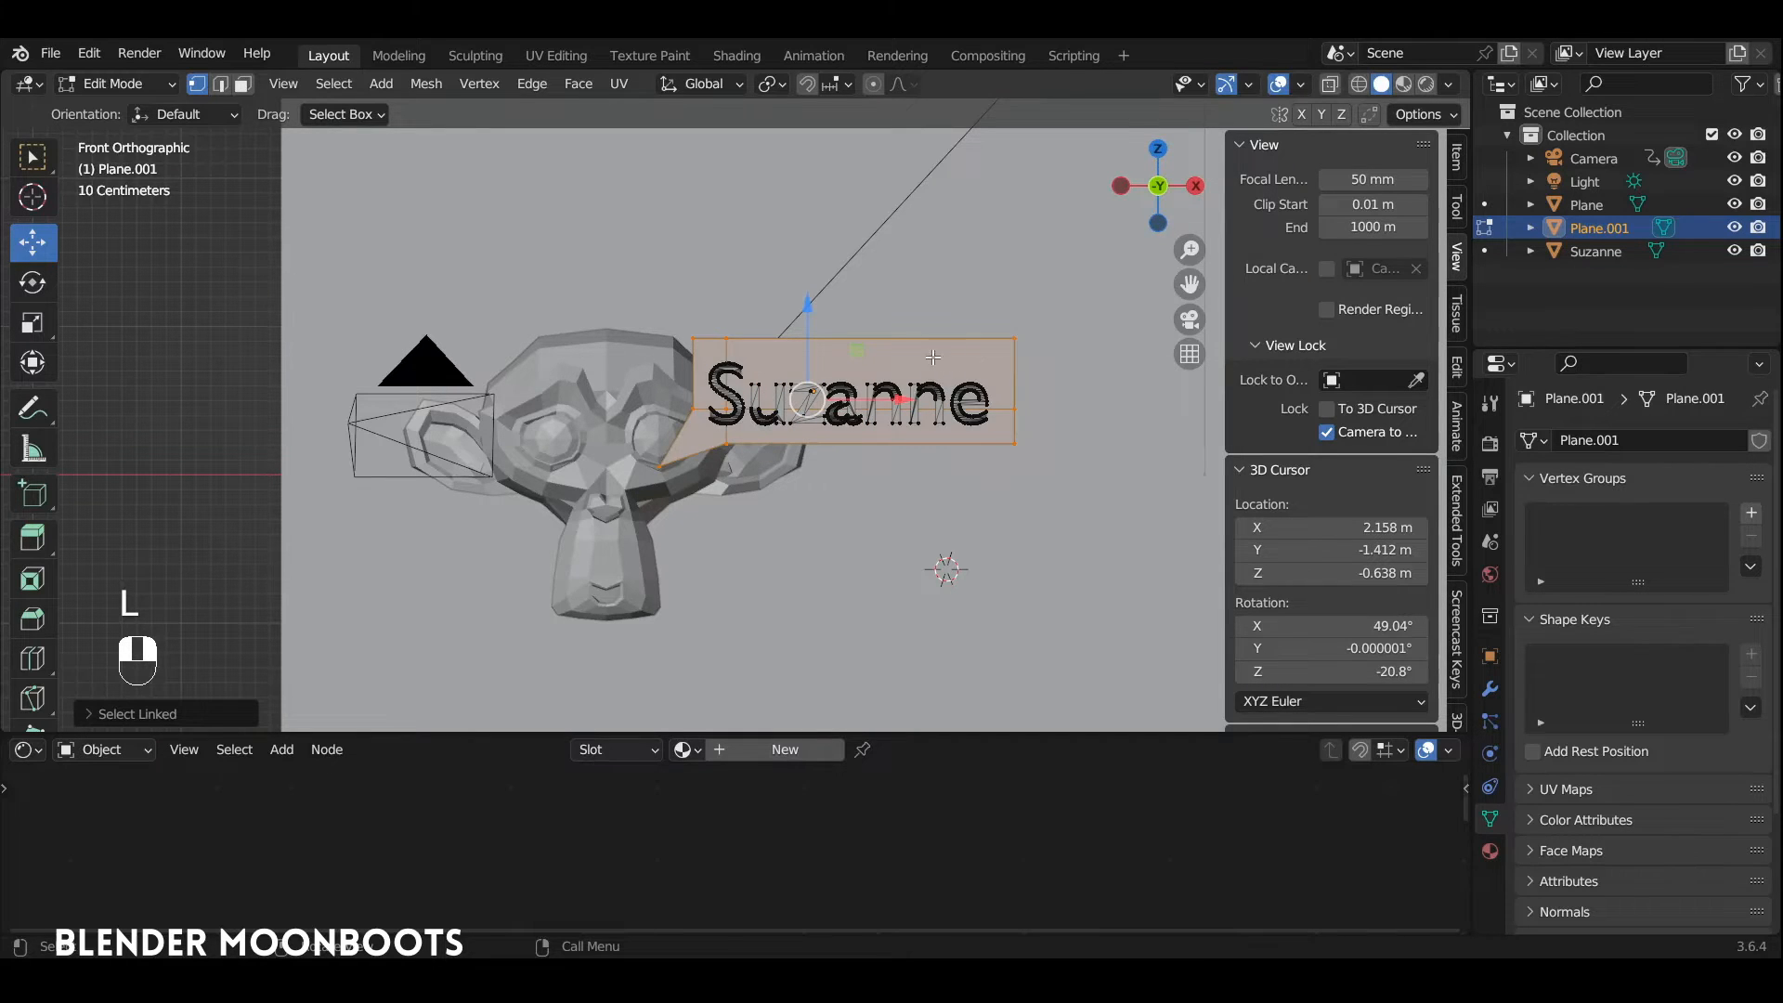
pyautogui.keyDown('alt'); pyautogui.moveTo(973, 354); pyautogui.dragTo(1038, 510); pyautogui.keyUp('alt')
pyautogui.hotkey('alt', 'z')
pyautogui.moveTo(691, 448); pyautogui.dragTo(1039, 510)
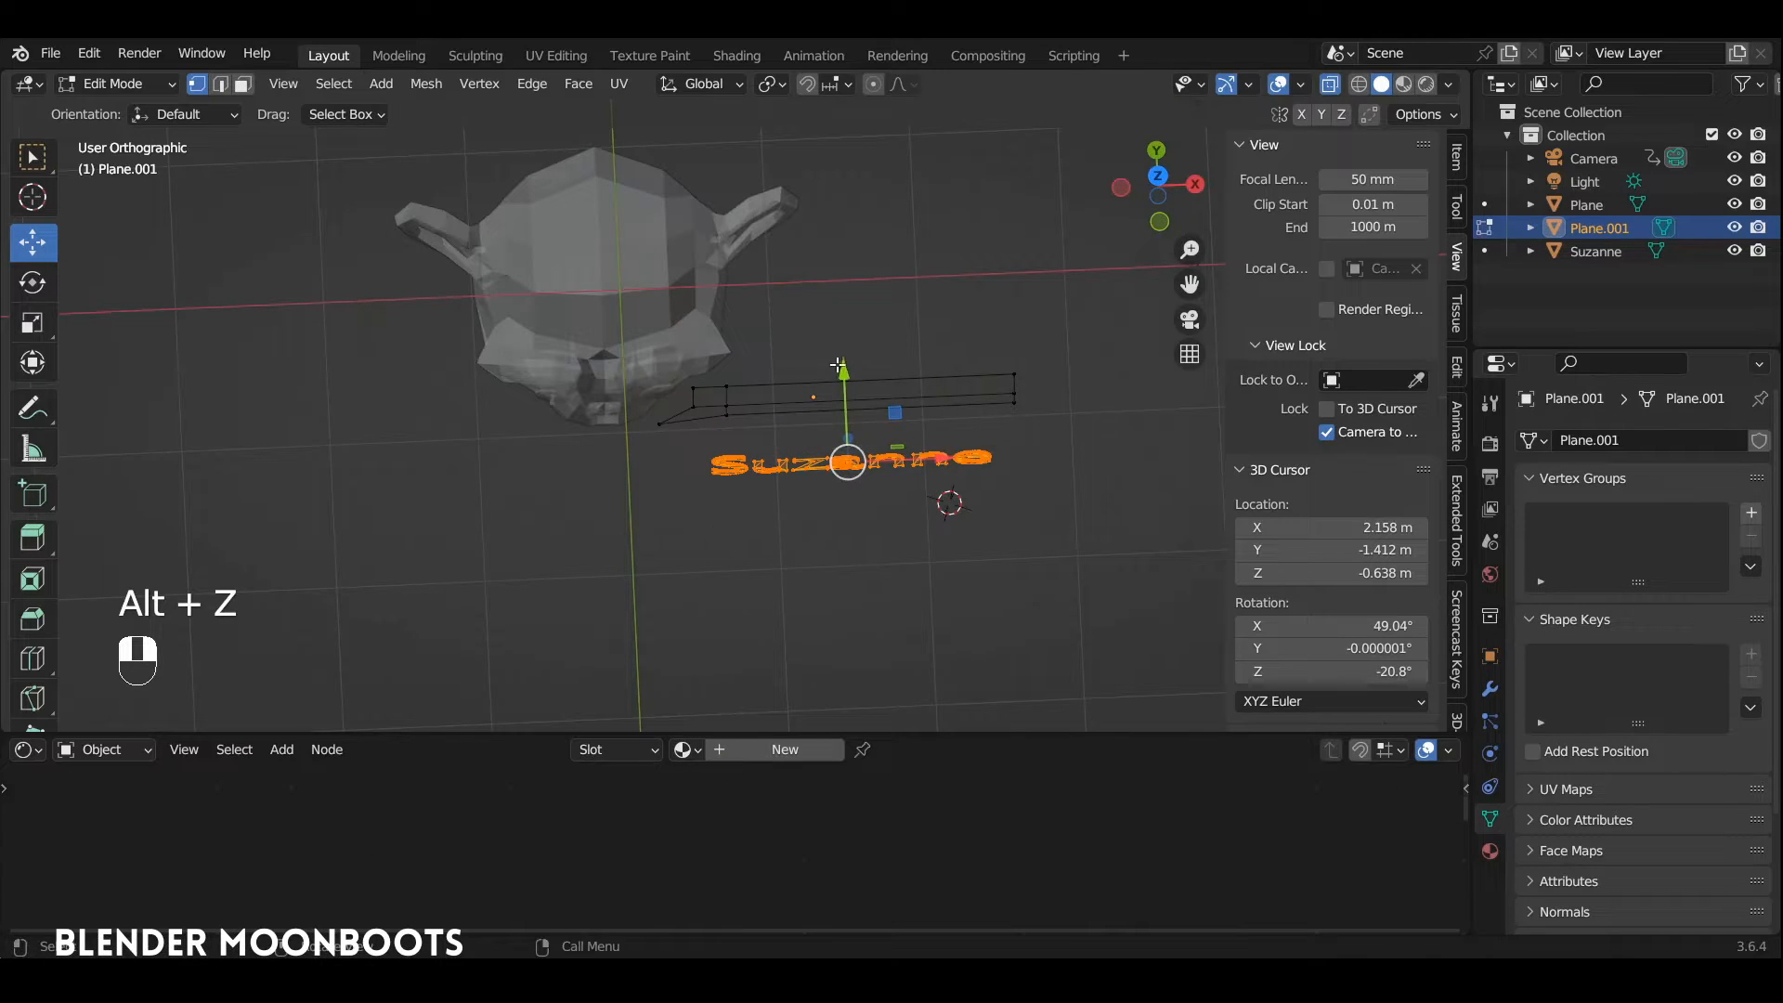
pyautogui.moveTo(841, 371); pyautogui.dragTo(699, 358)
pyautogui.press('KP_7')
pyautogui.keyDown('ctrl'); pyautogui.keyDown('alt'); pyautogui.moveTo(698, 359); pyautogui.dragTo(697, 342); pyautogui.keyUp('alt'); pyautogui.keyUp('ctrl')
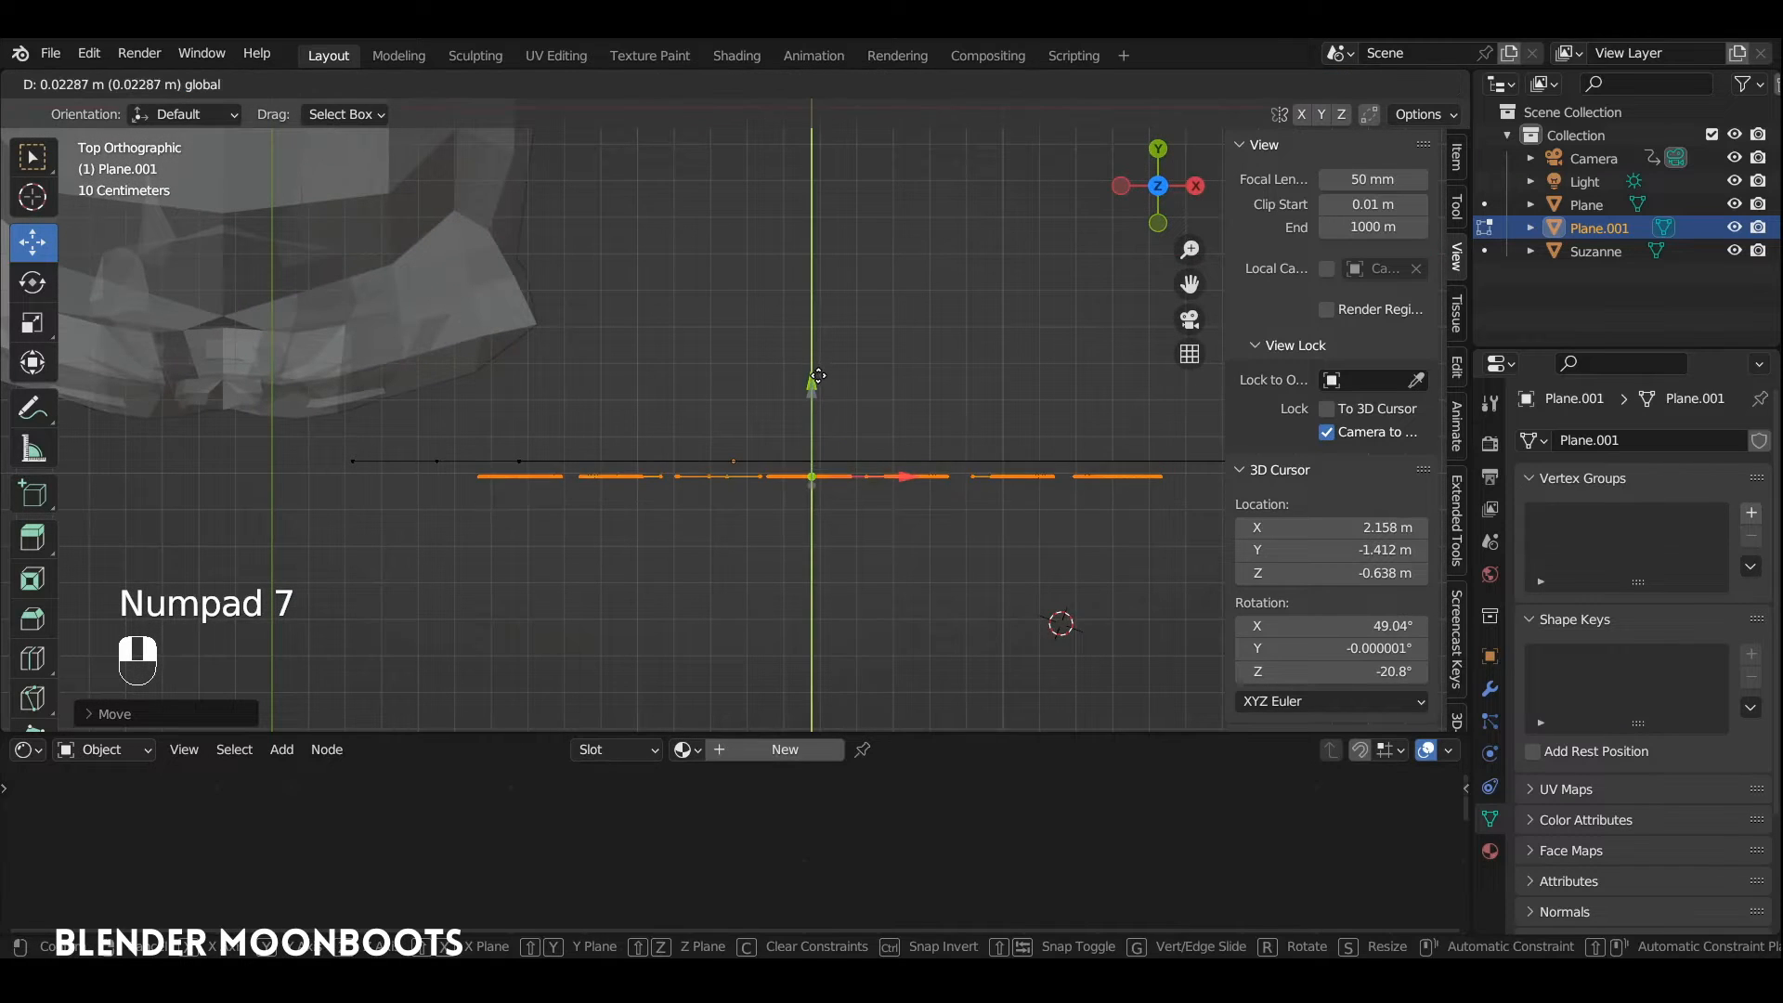
# Step: Look through the camera, return to Object Mode and turn off X-ray display
pyautogui.press('KP_1')
pyautogui.press('KP_0')
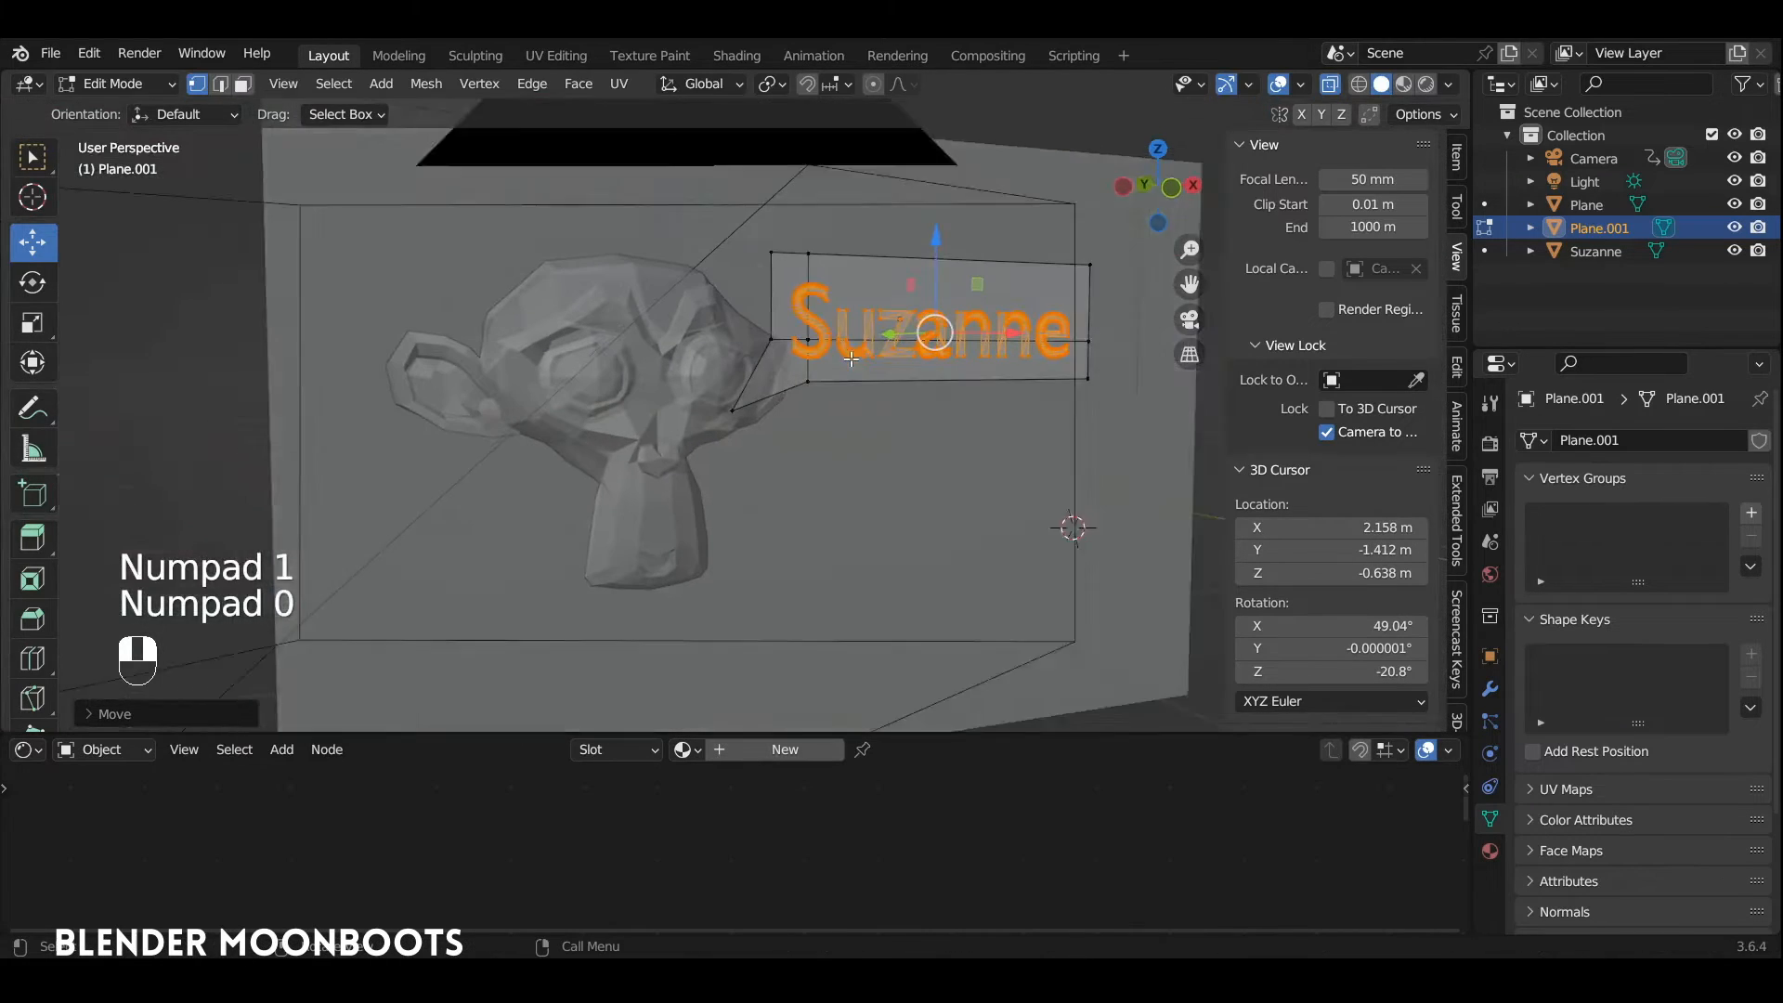
pyautogui.press('Tab')
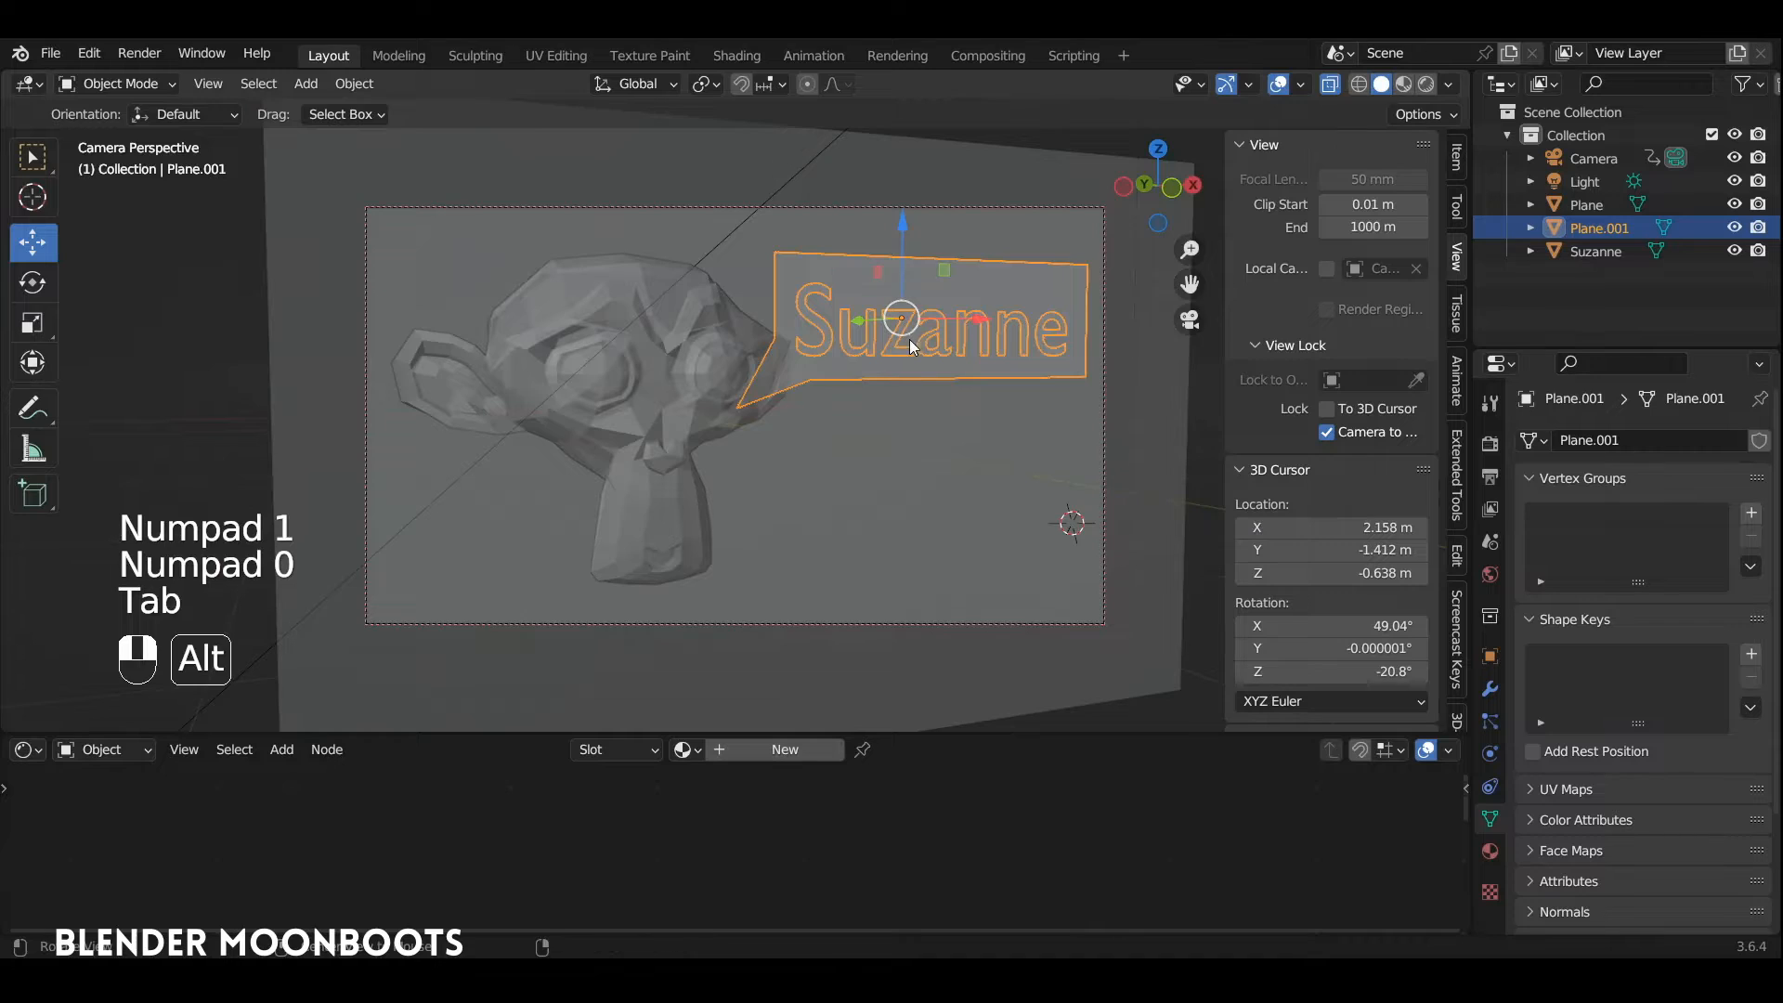
pyautogui.hotkey('alt', 'z')
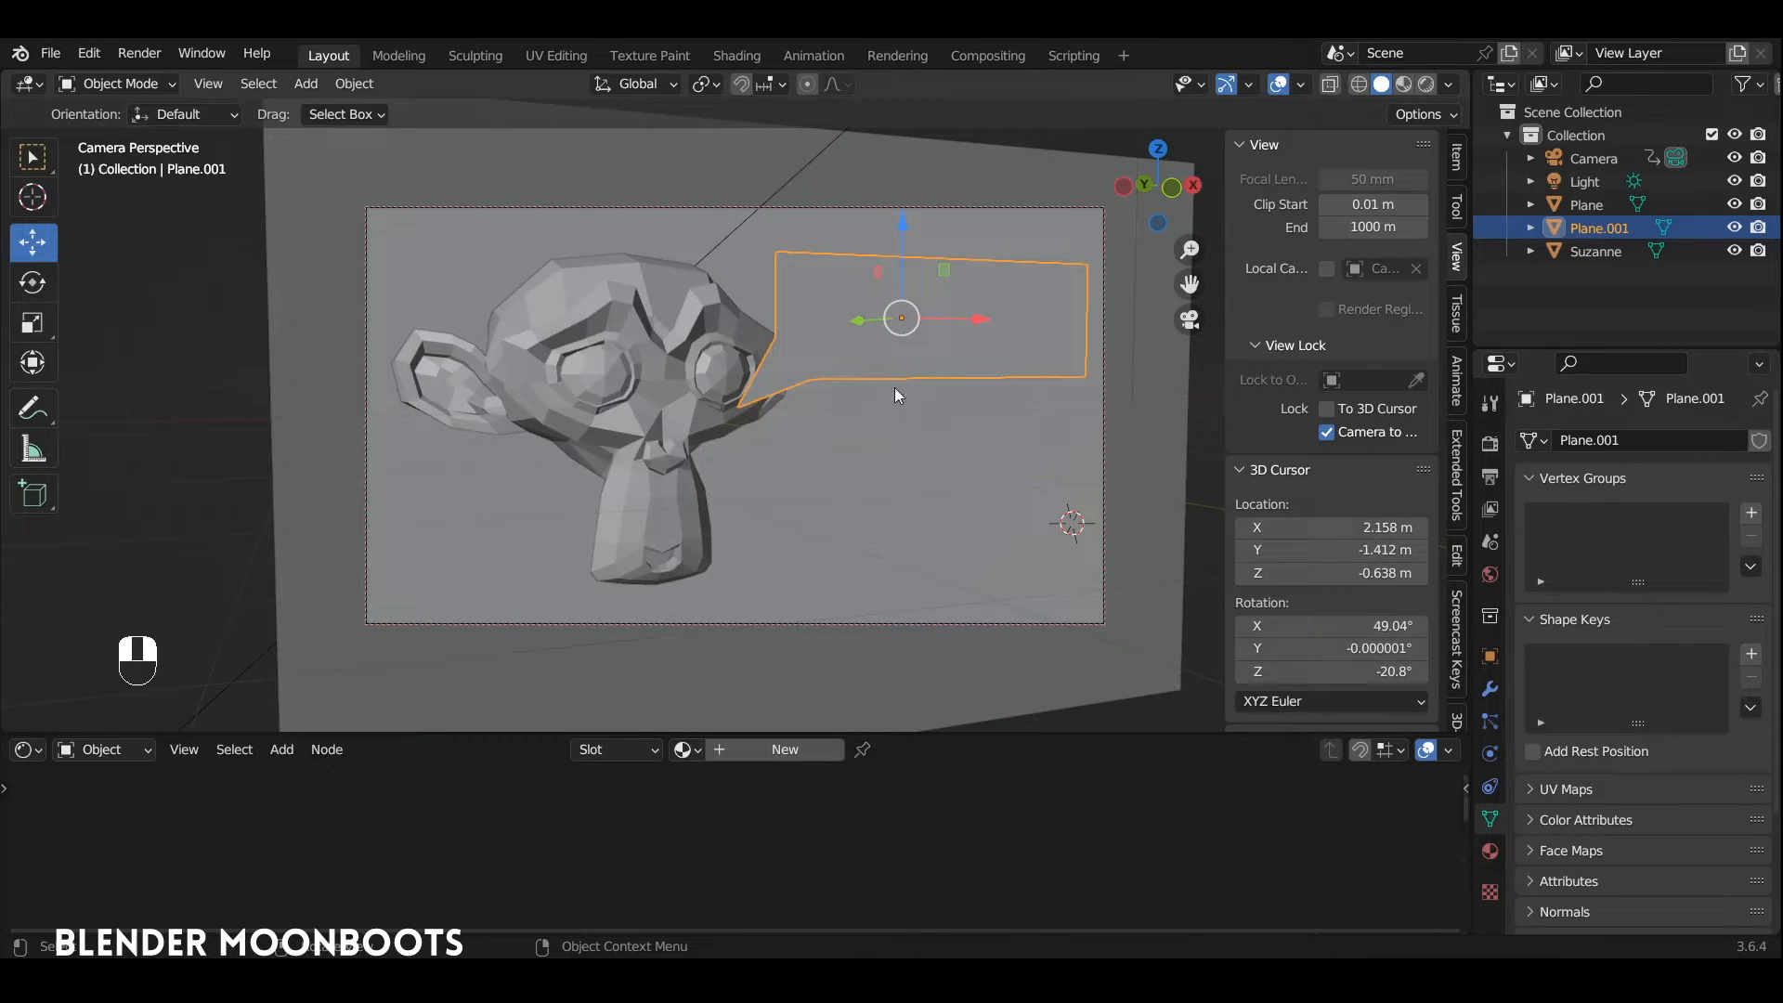
# Step: Give the speech bubble a new material with an Emission shader and switch the viewport to rendered shading
pyautogui.click(795, 749)
pyautogui.moveTo(809, 734); pyautogui.dragTo(812, 671)
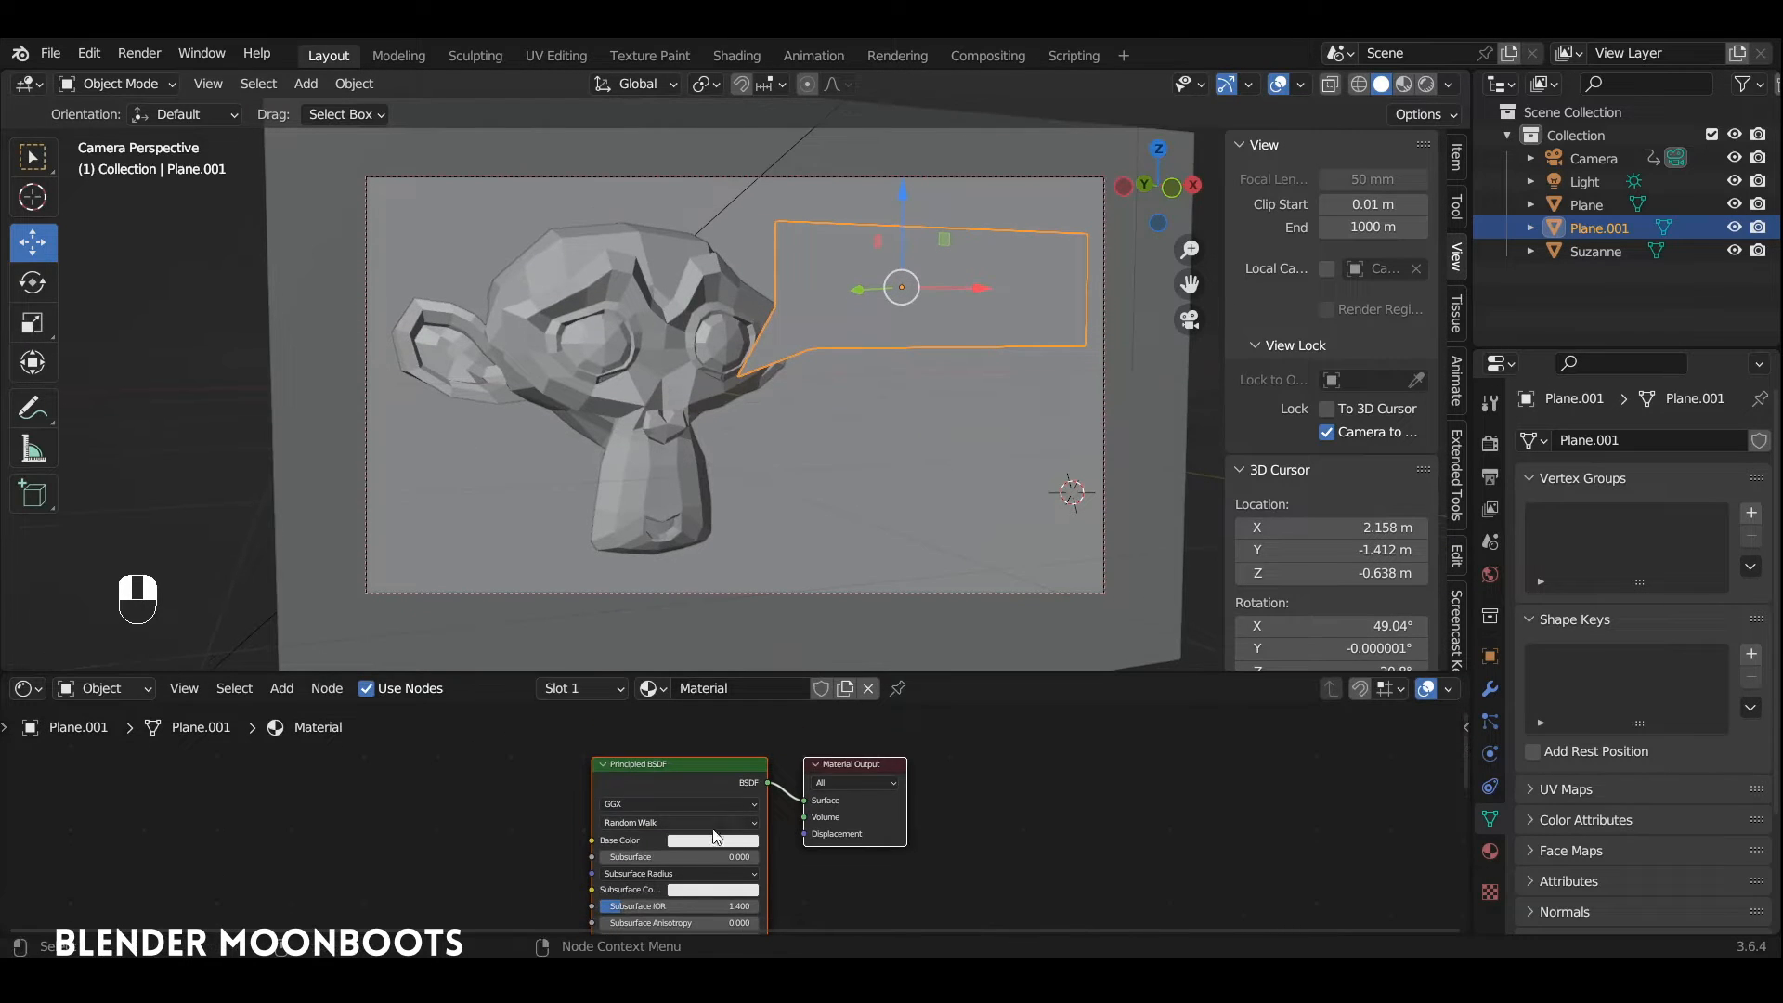
pyautogui.click(727, 767)
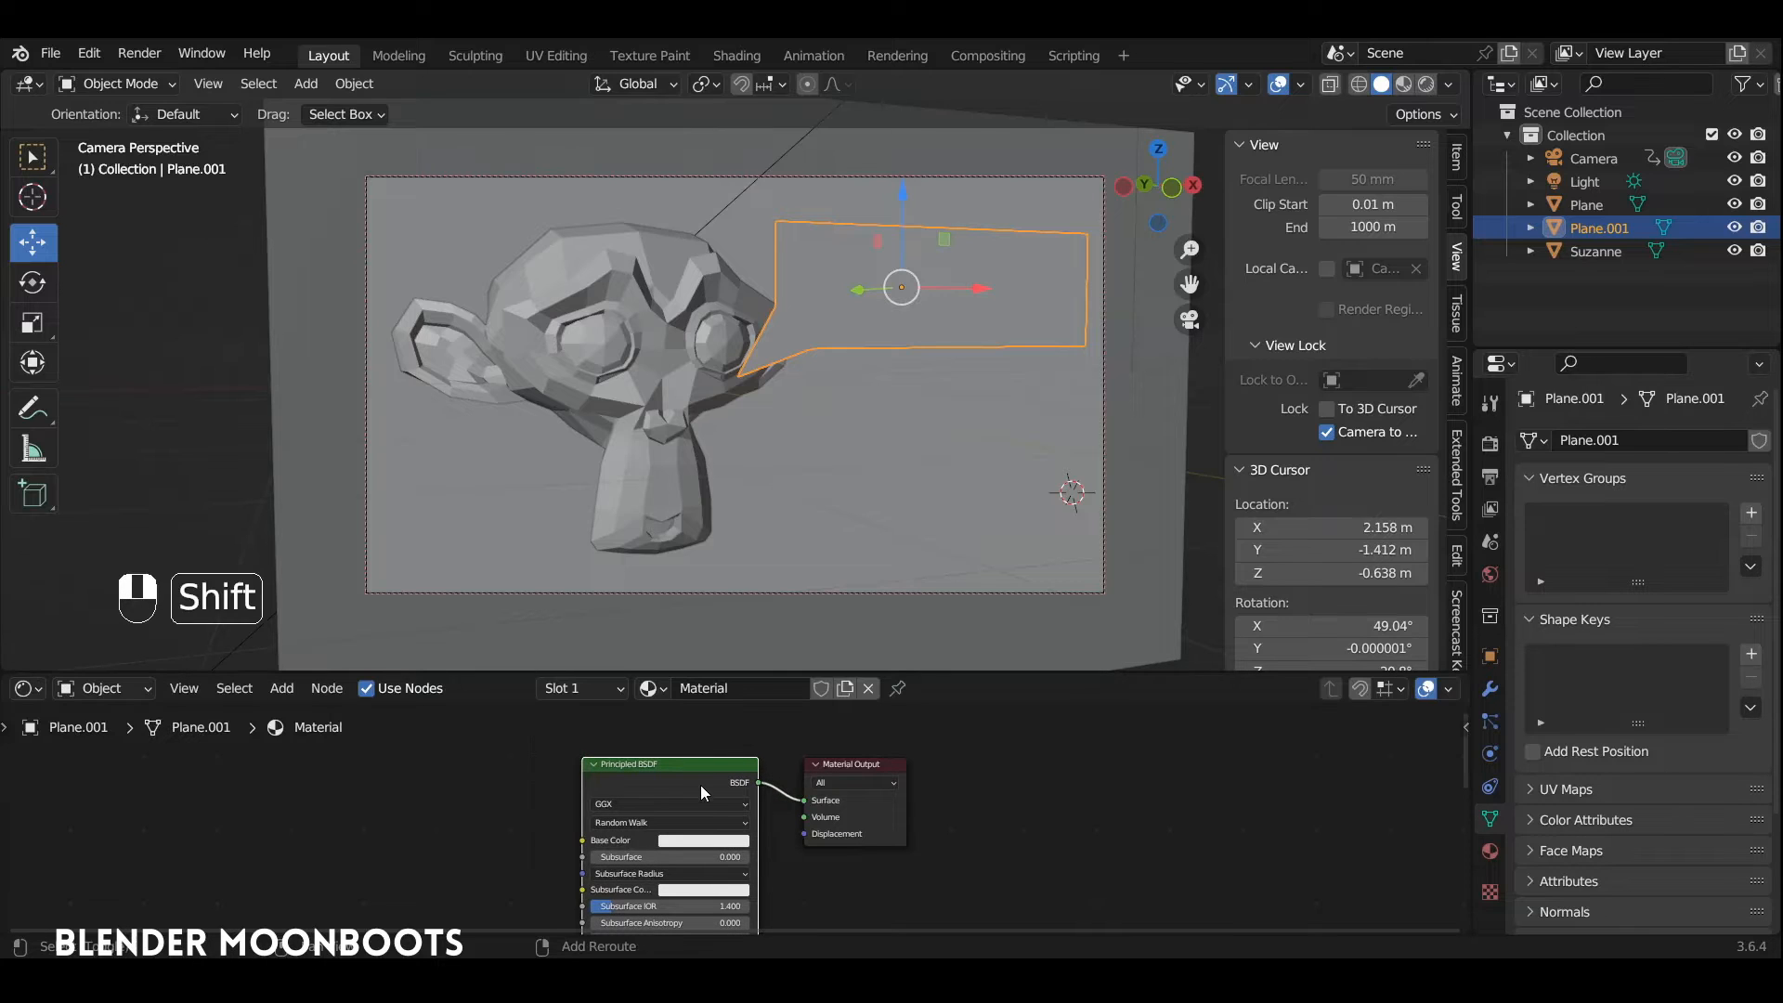
pyautogui.hotkey('shift', 's')
pyautogui.moveTo(700, 791)
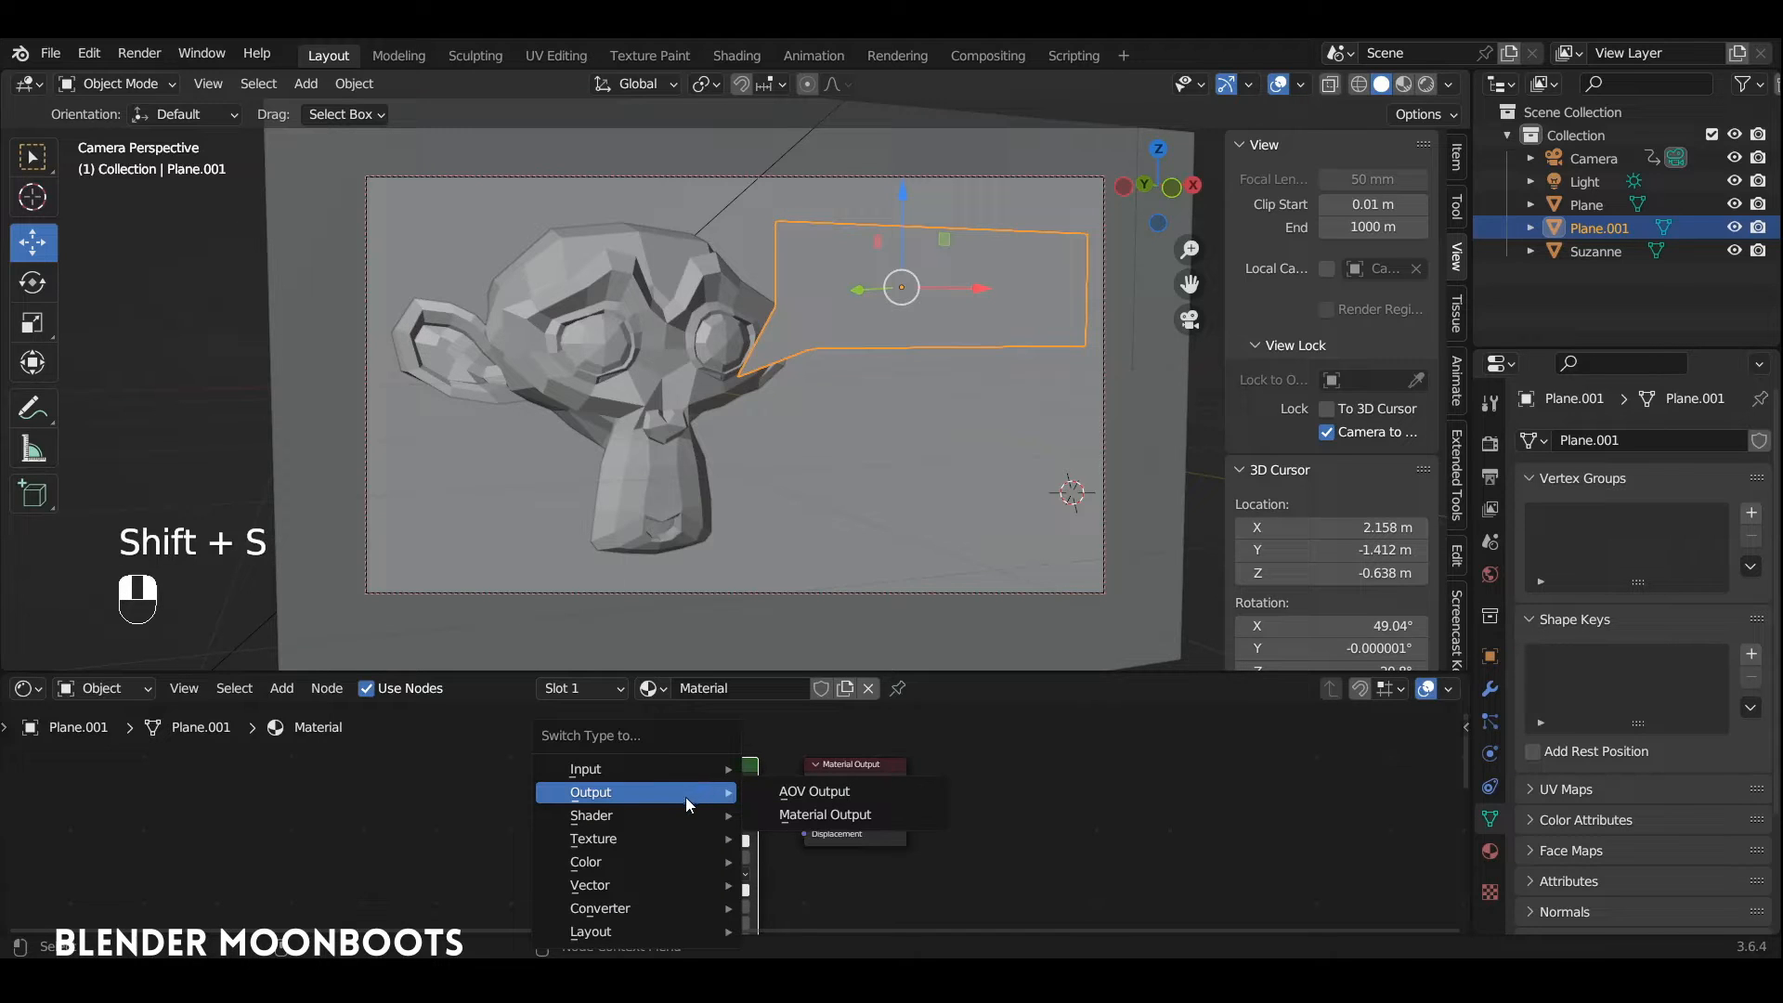
pyautogui.moveTo(669, 817)
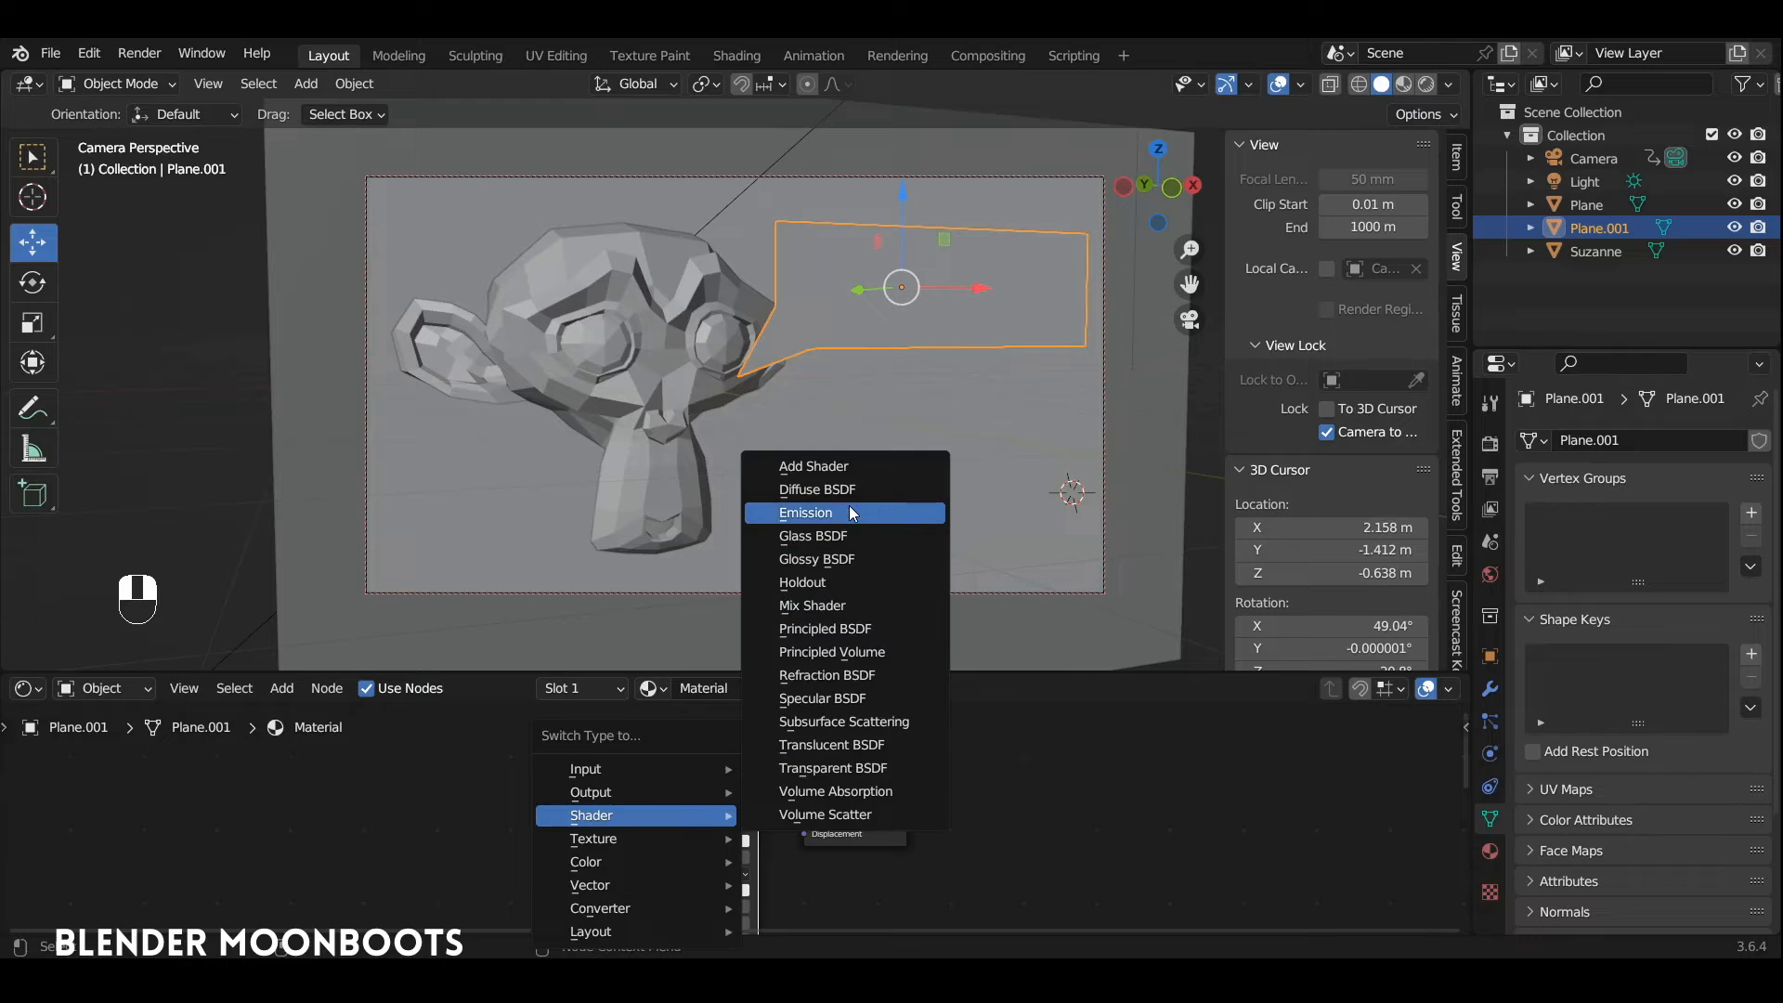
pyautogui.click(808, 513)
pyautogui.moveTo(690, 778); pyautogui.dragTo(735, 790)
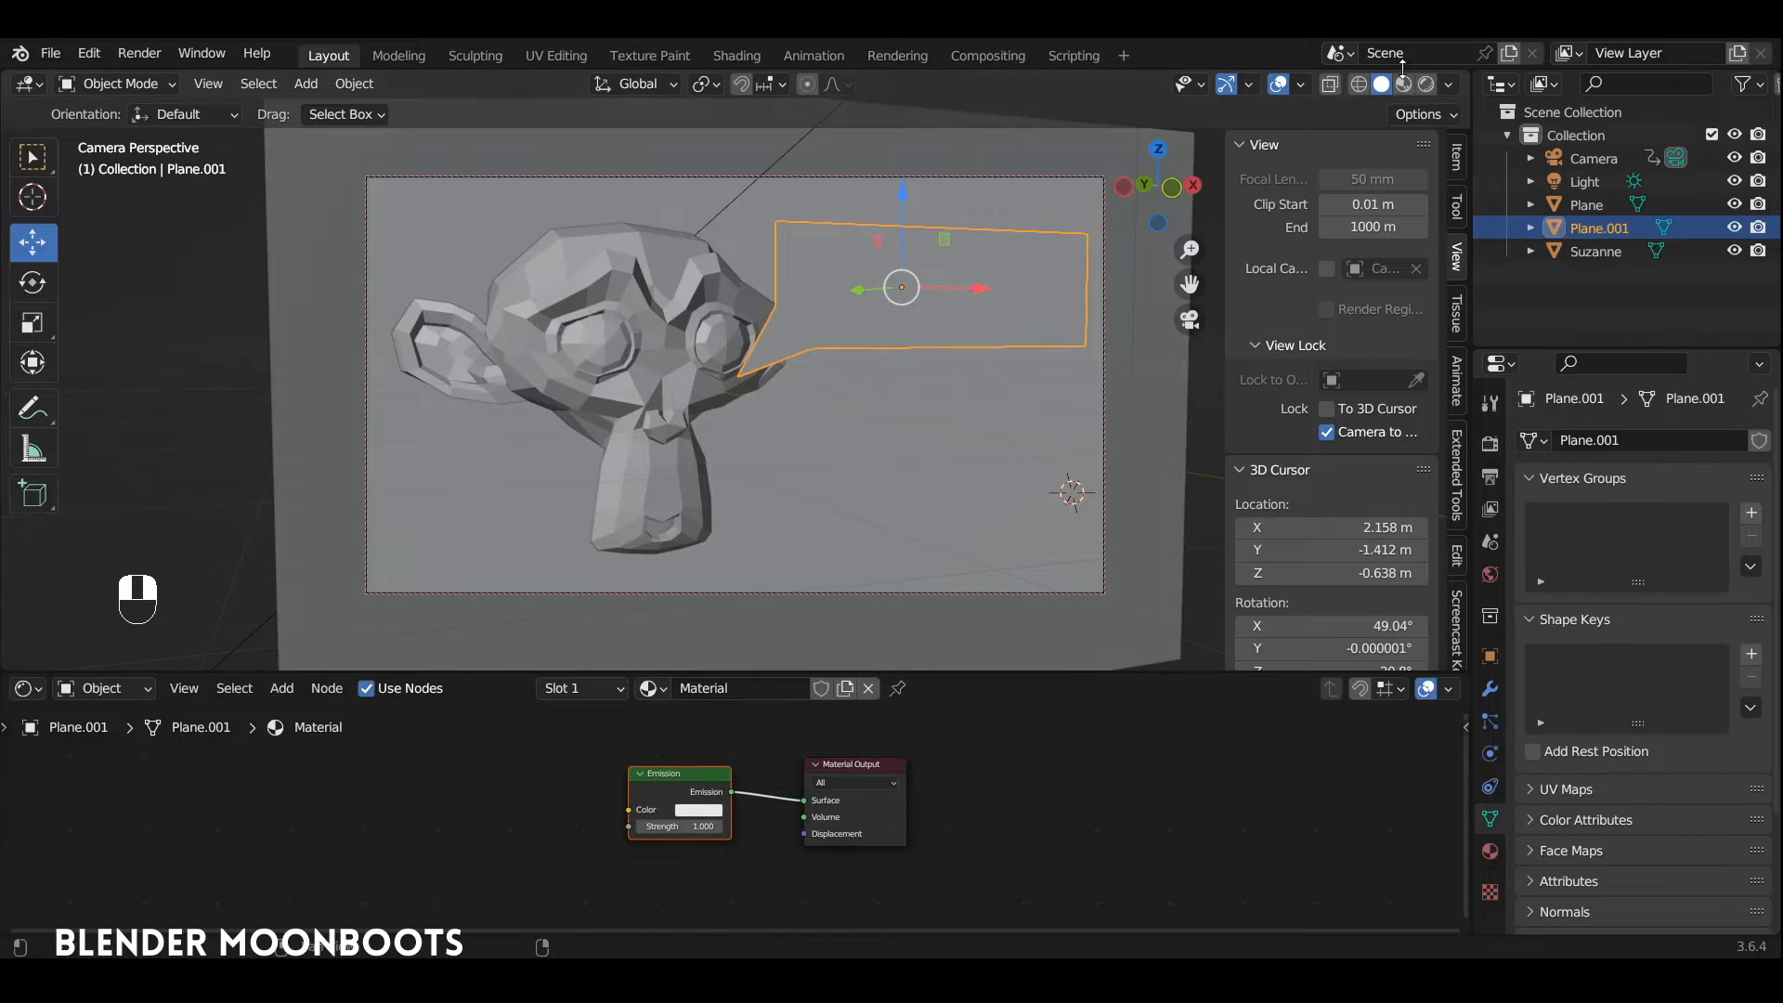
pyautogui.click(1426, 85)
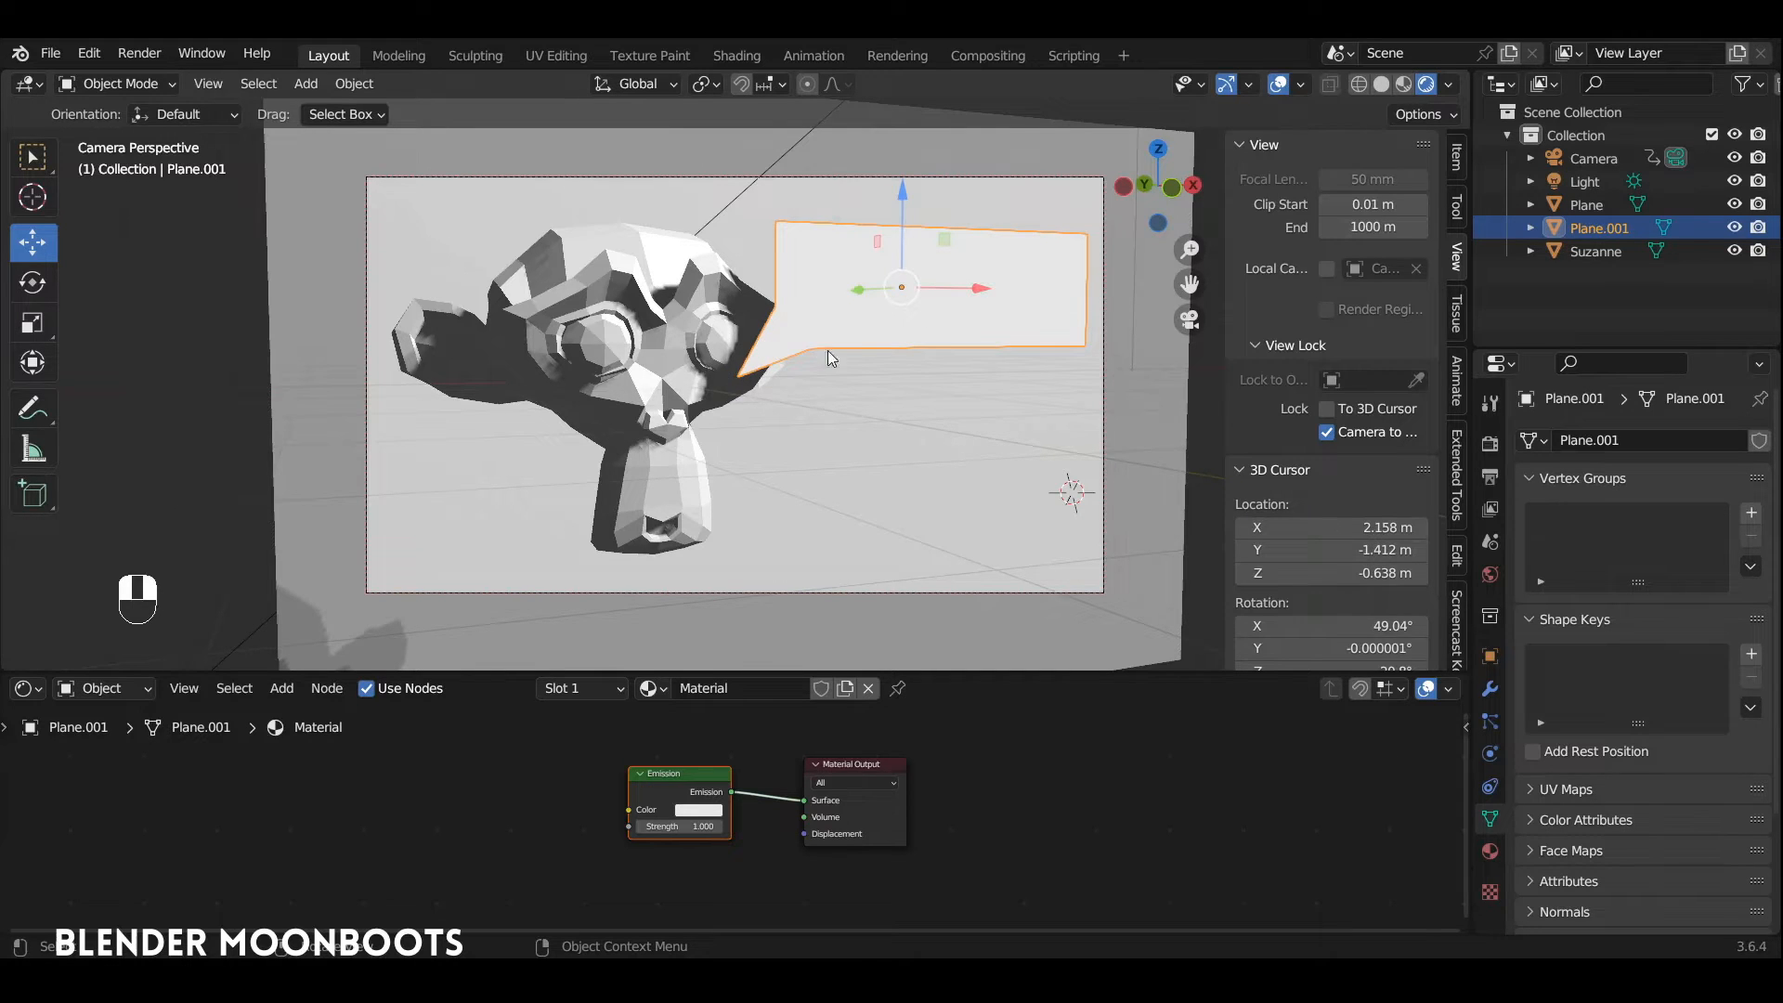
# Step: Set the speech bubble material's Shadow Mode to None
pyautogui.click(1489, 853)
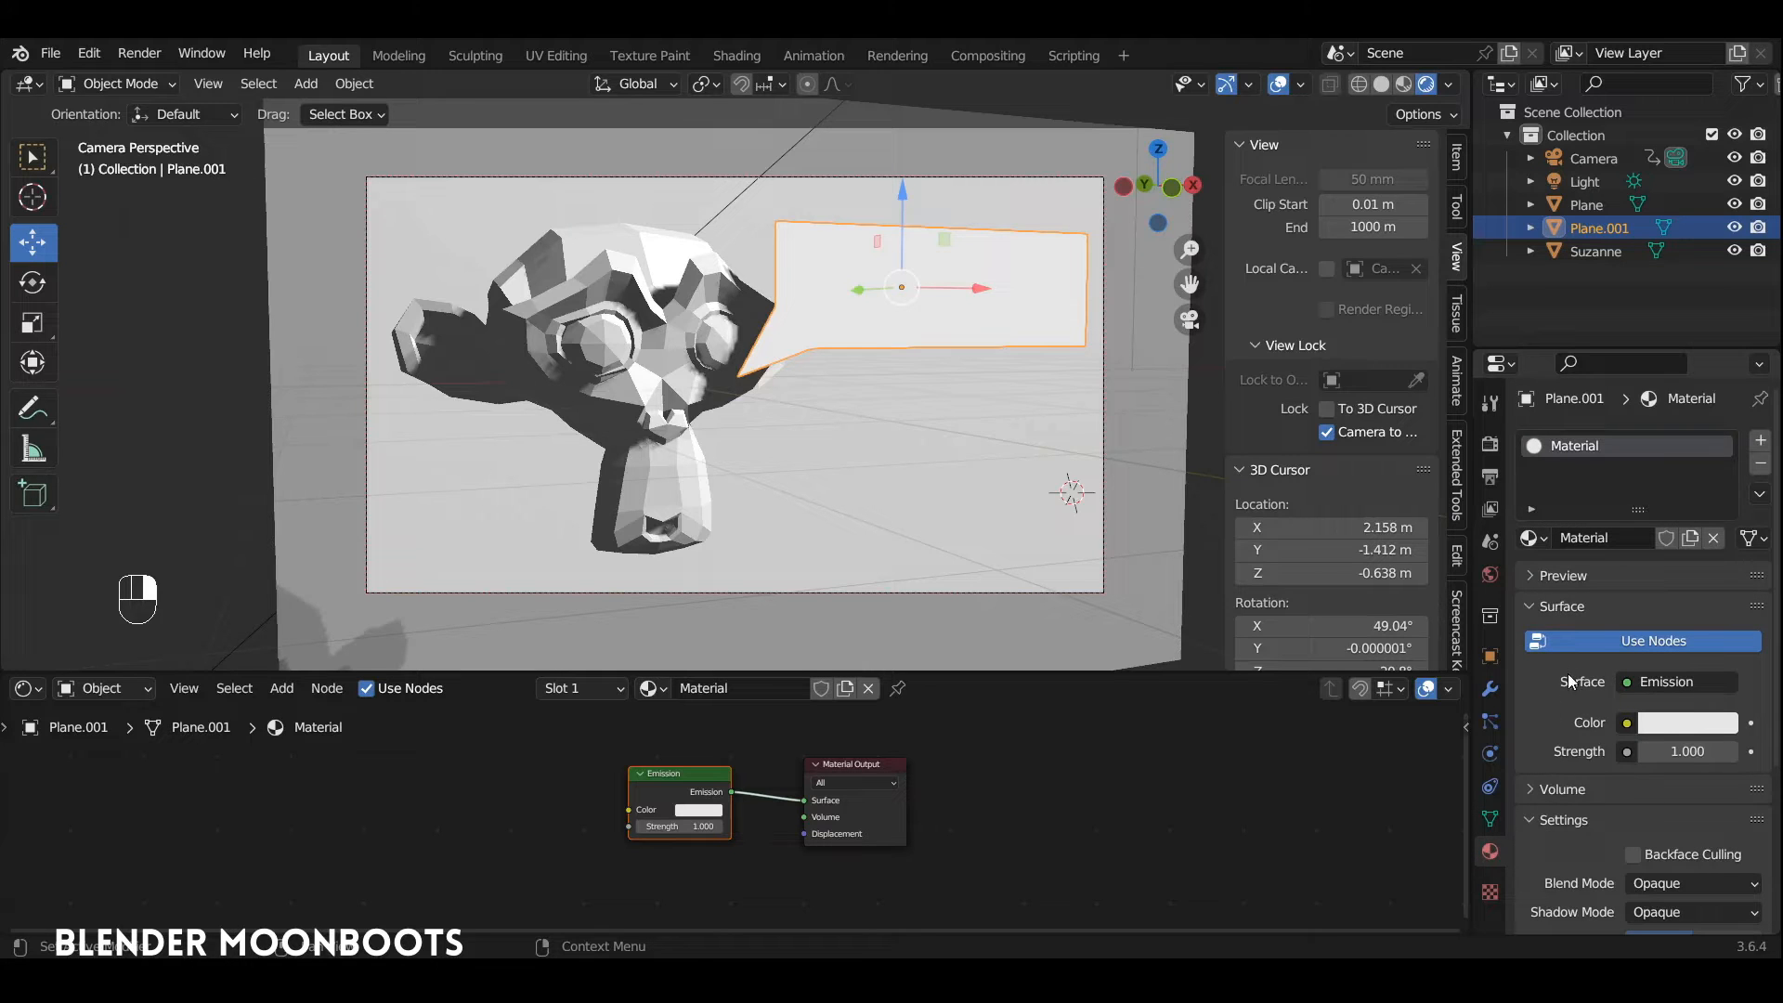
pyautogui.scroll(-5, 1569, 688)
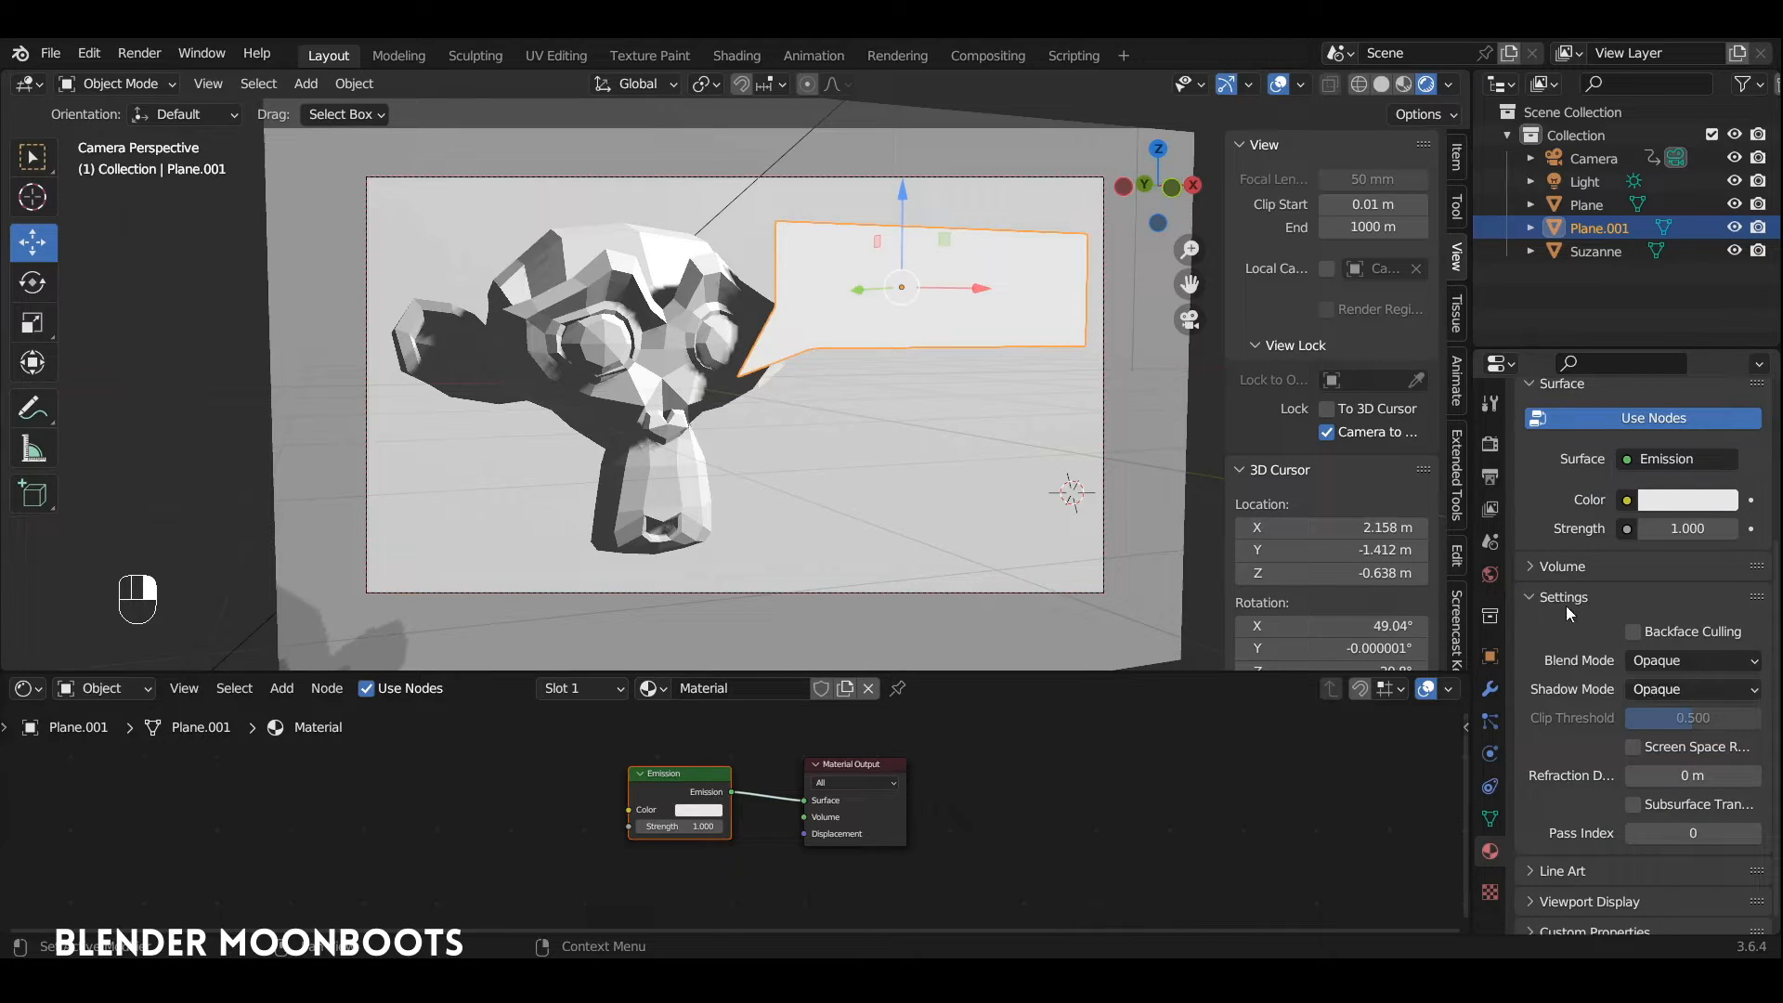
pyautogui.click(1660, 689)
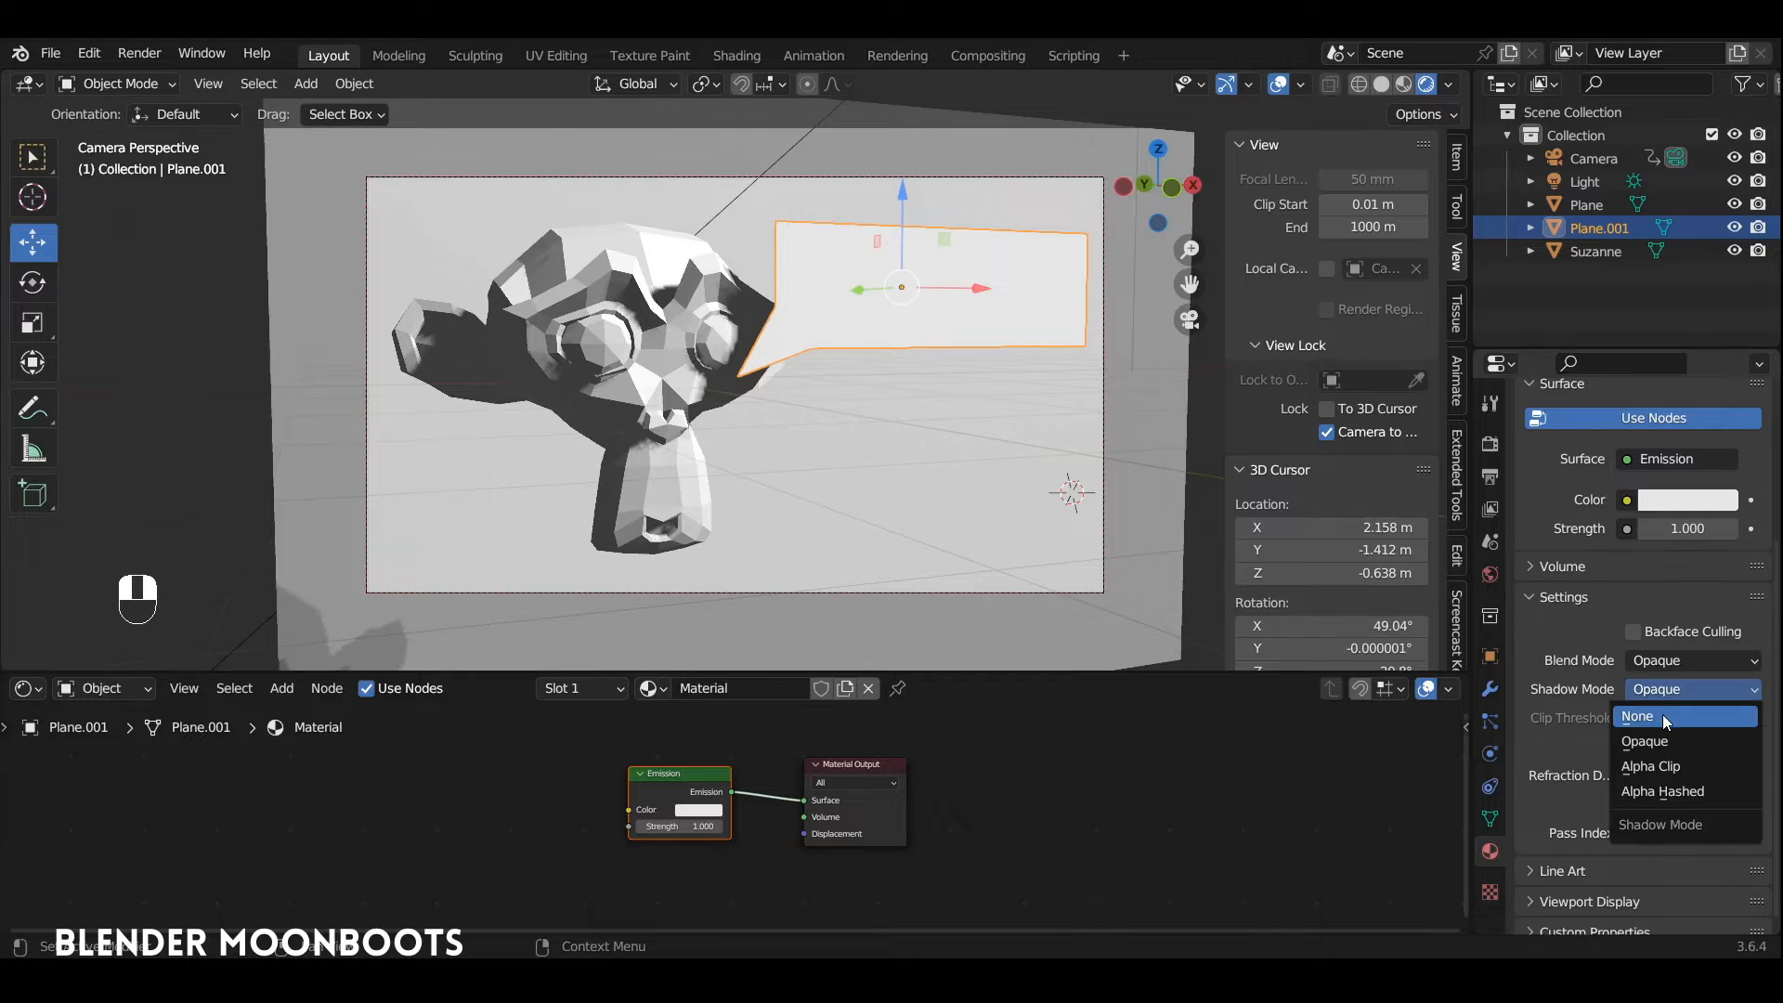
pyautogui.click(1662, 715)
# Step: Add a second material with a black base color and assign it to the selected "Suzanne" lettering
pyautogui.press('Tab')
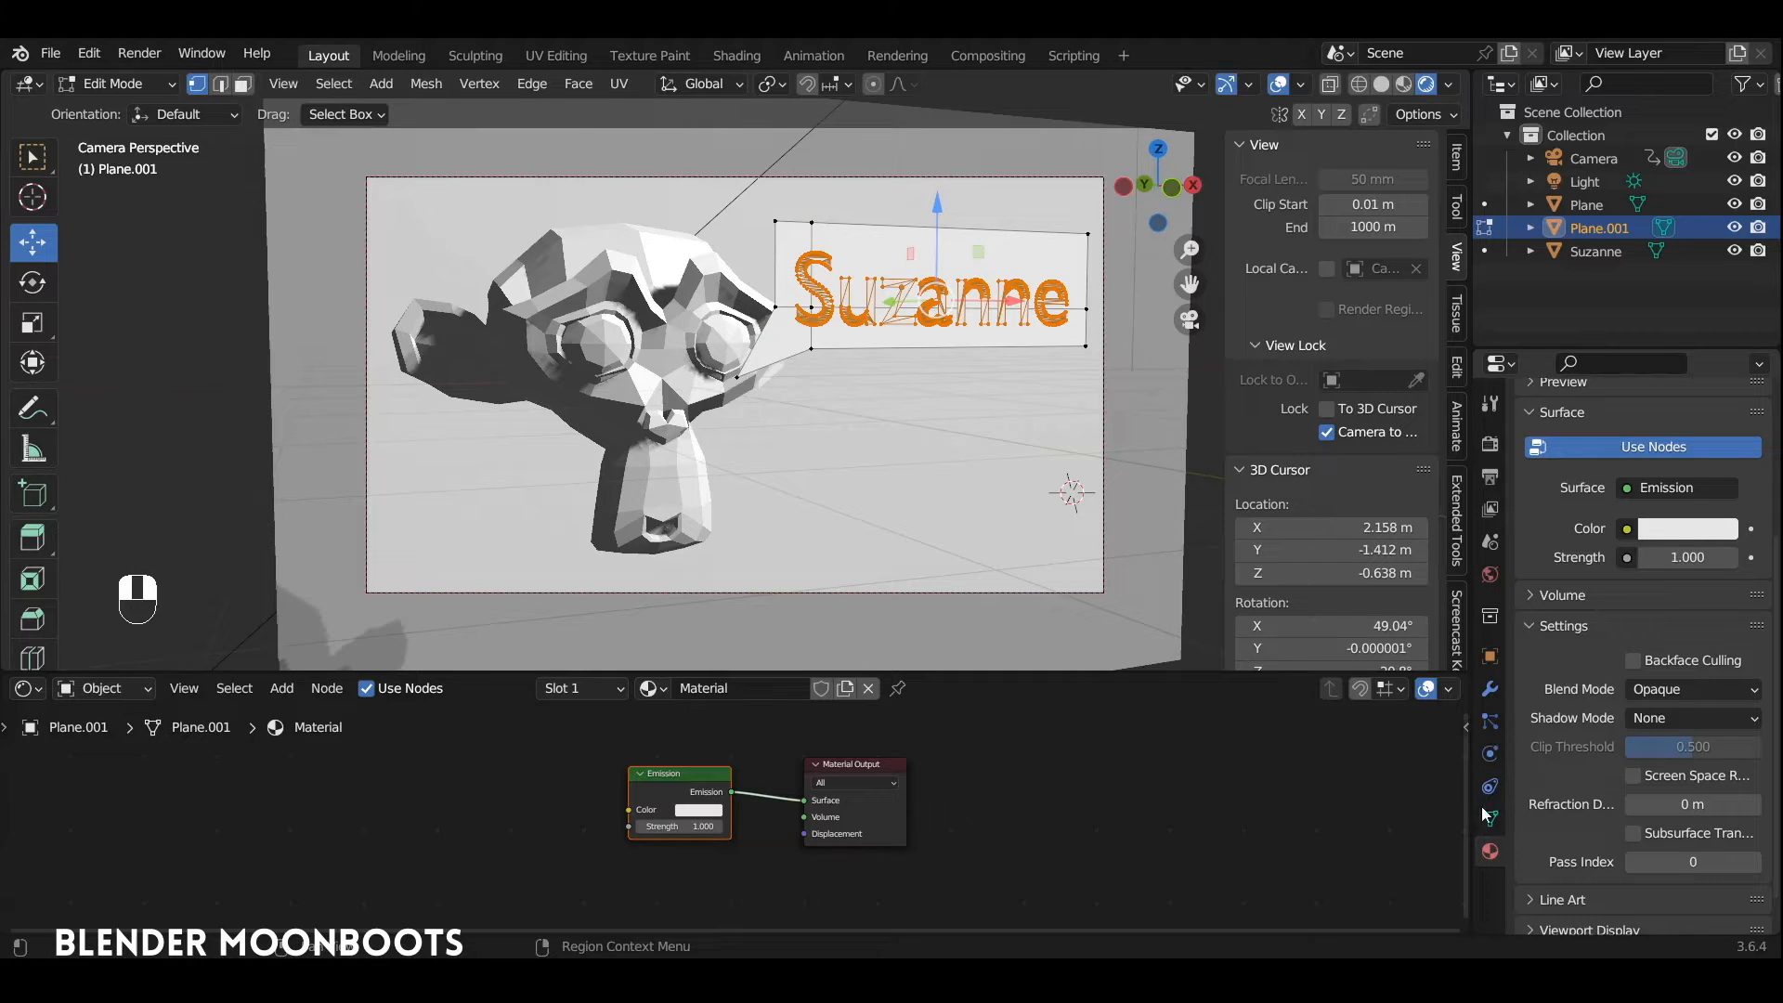
pyautogui.scroll(5, 1579, 710)
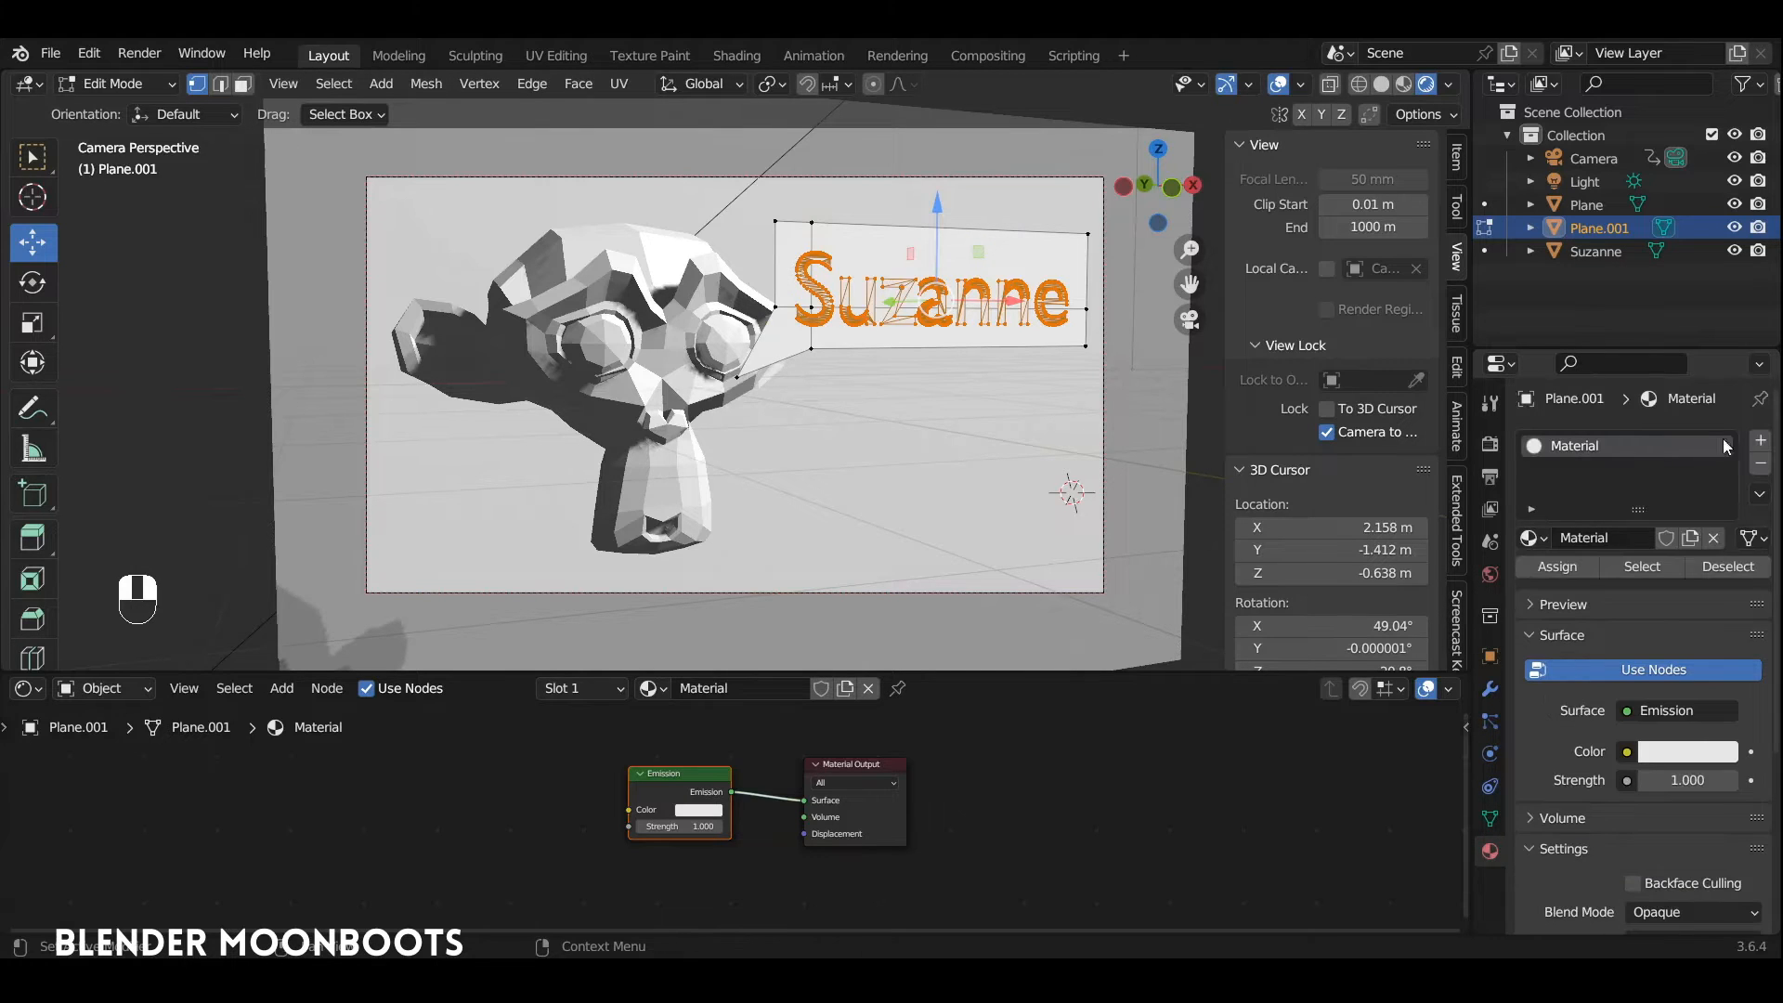
pyautogui.click(1760, 440)
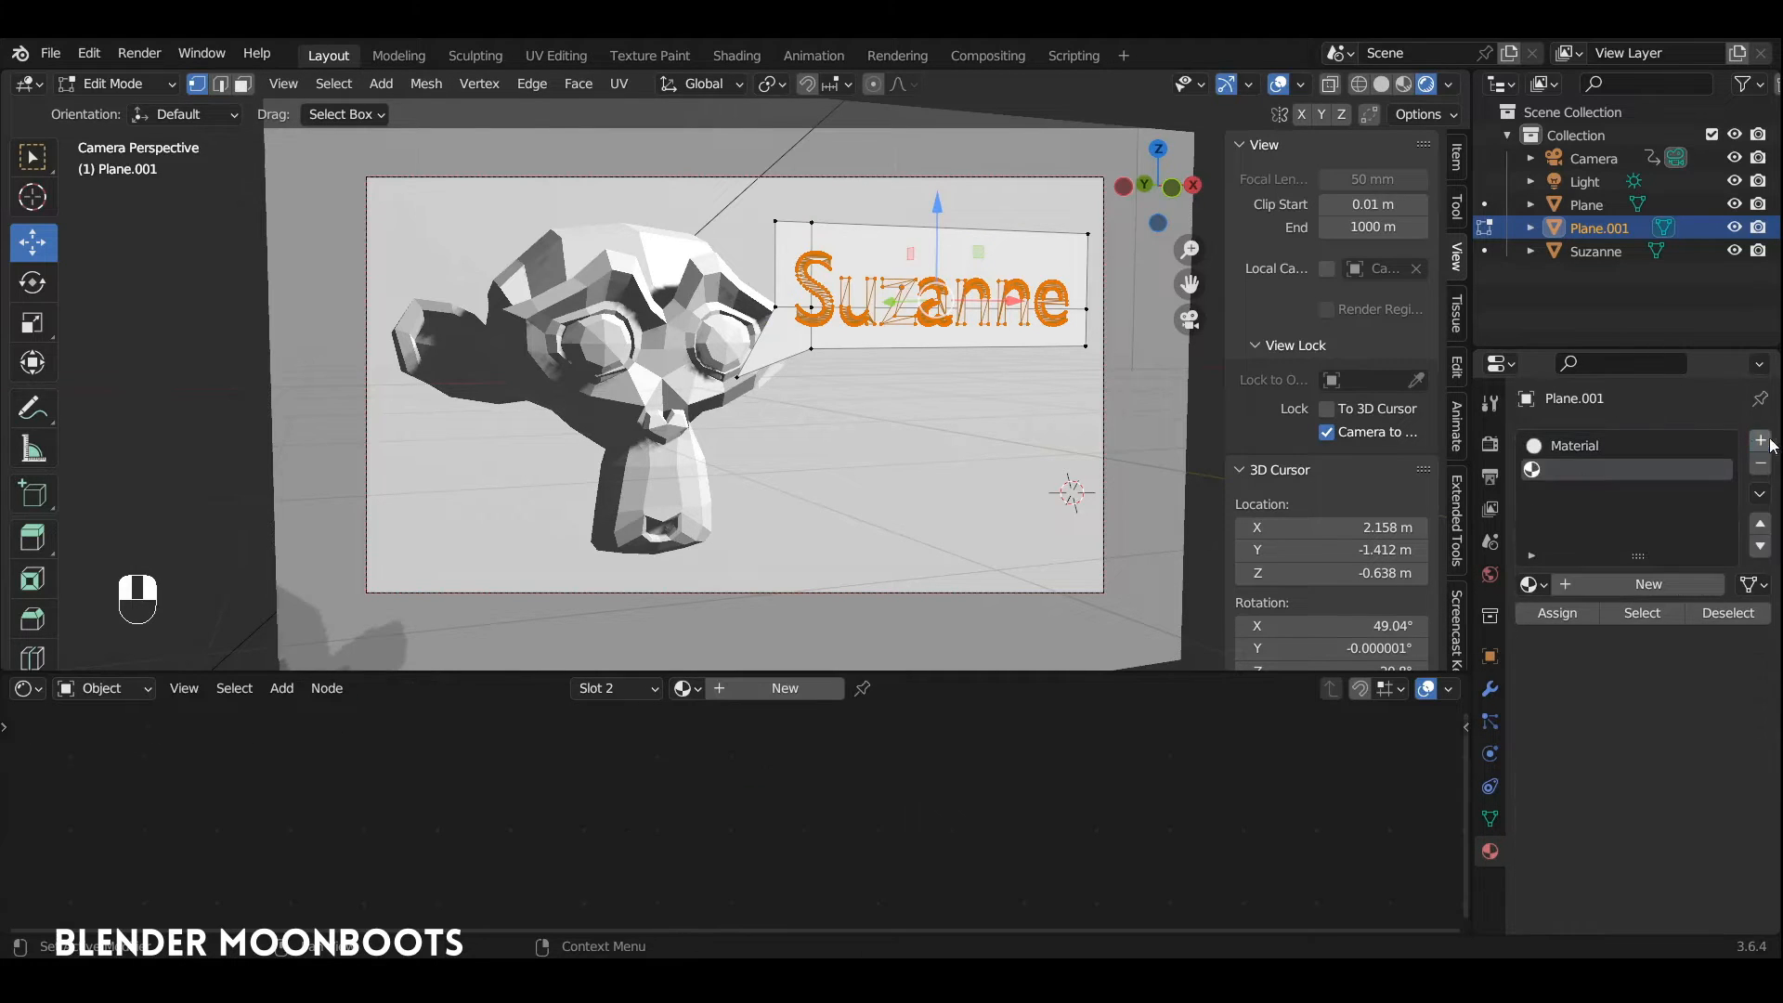
pyautogui.click(1642, 588)
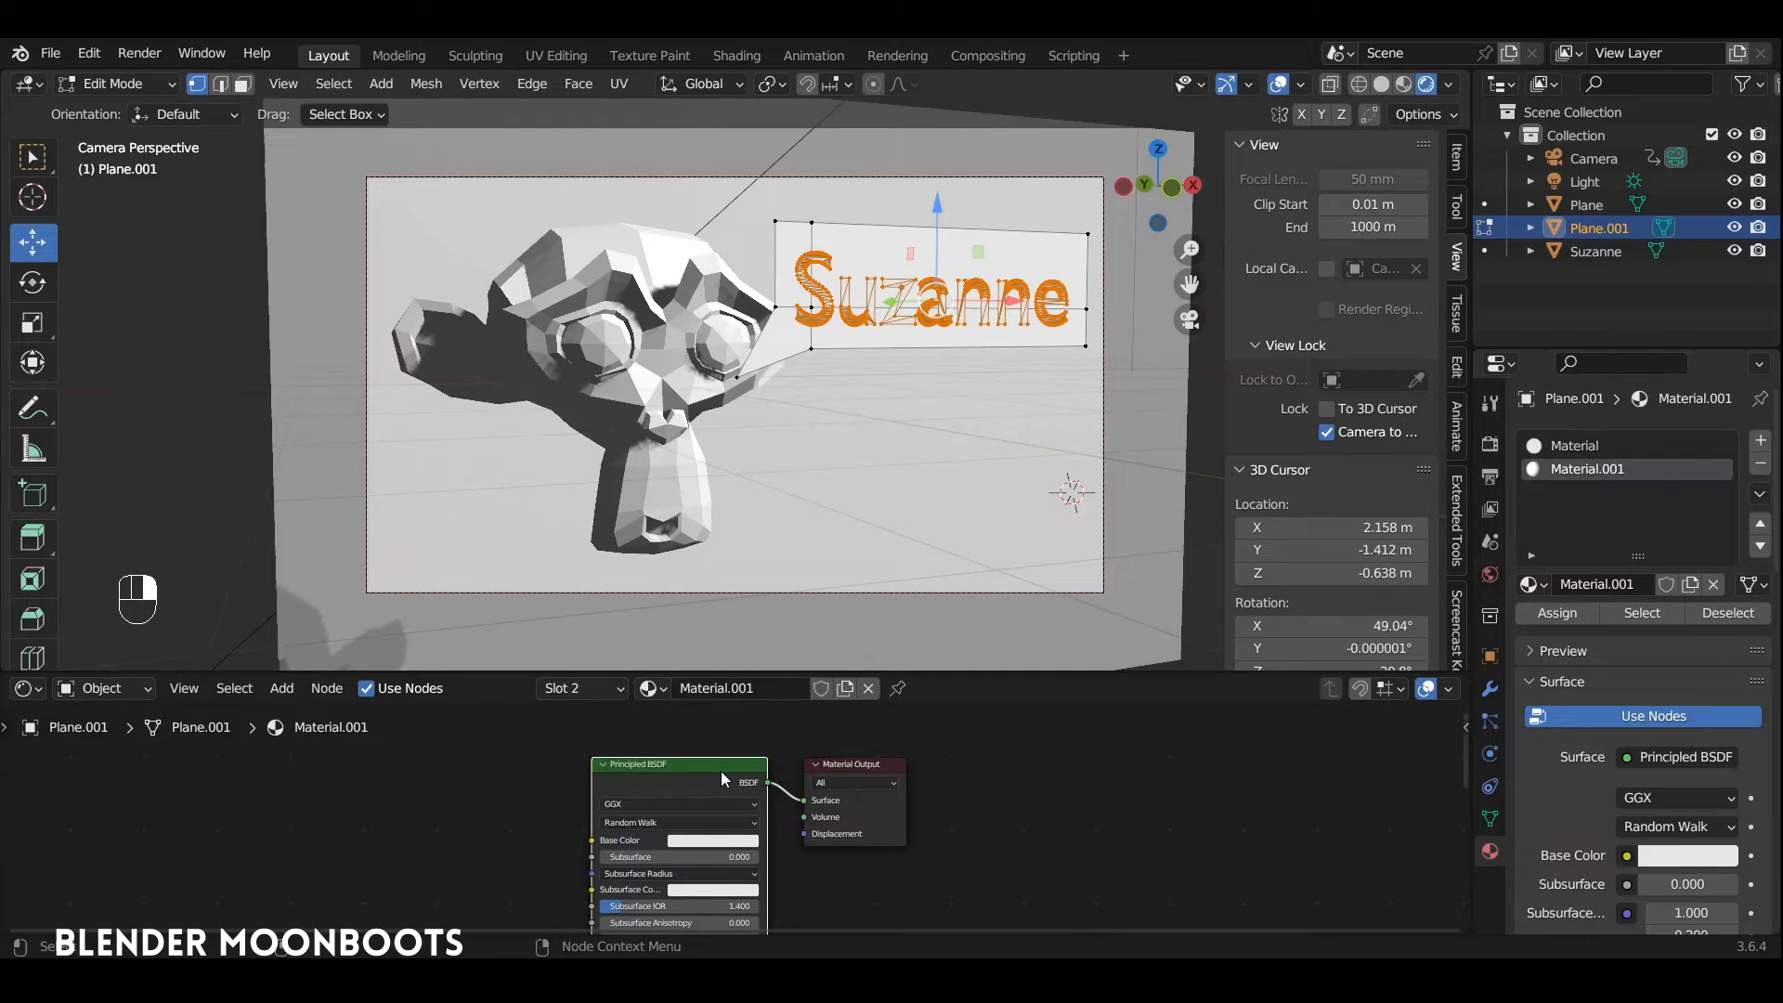
pyautogui.click(727, 840)
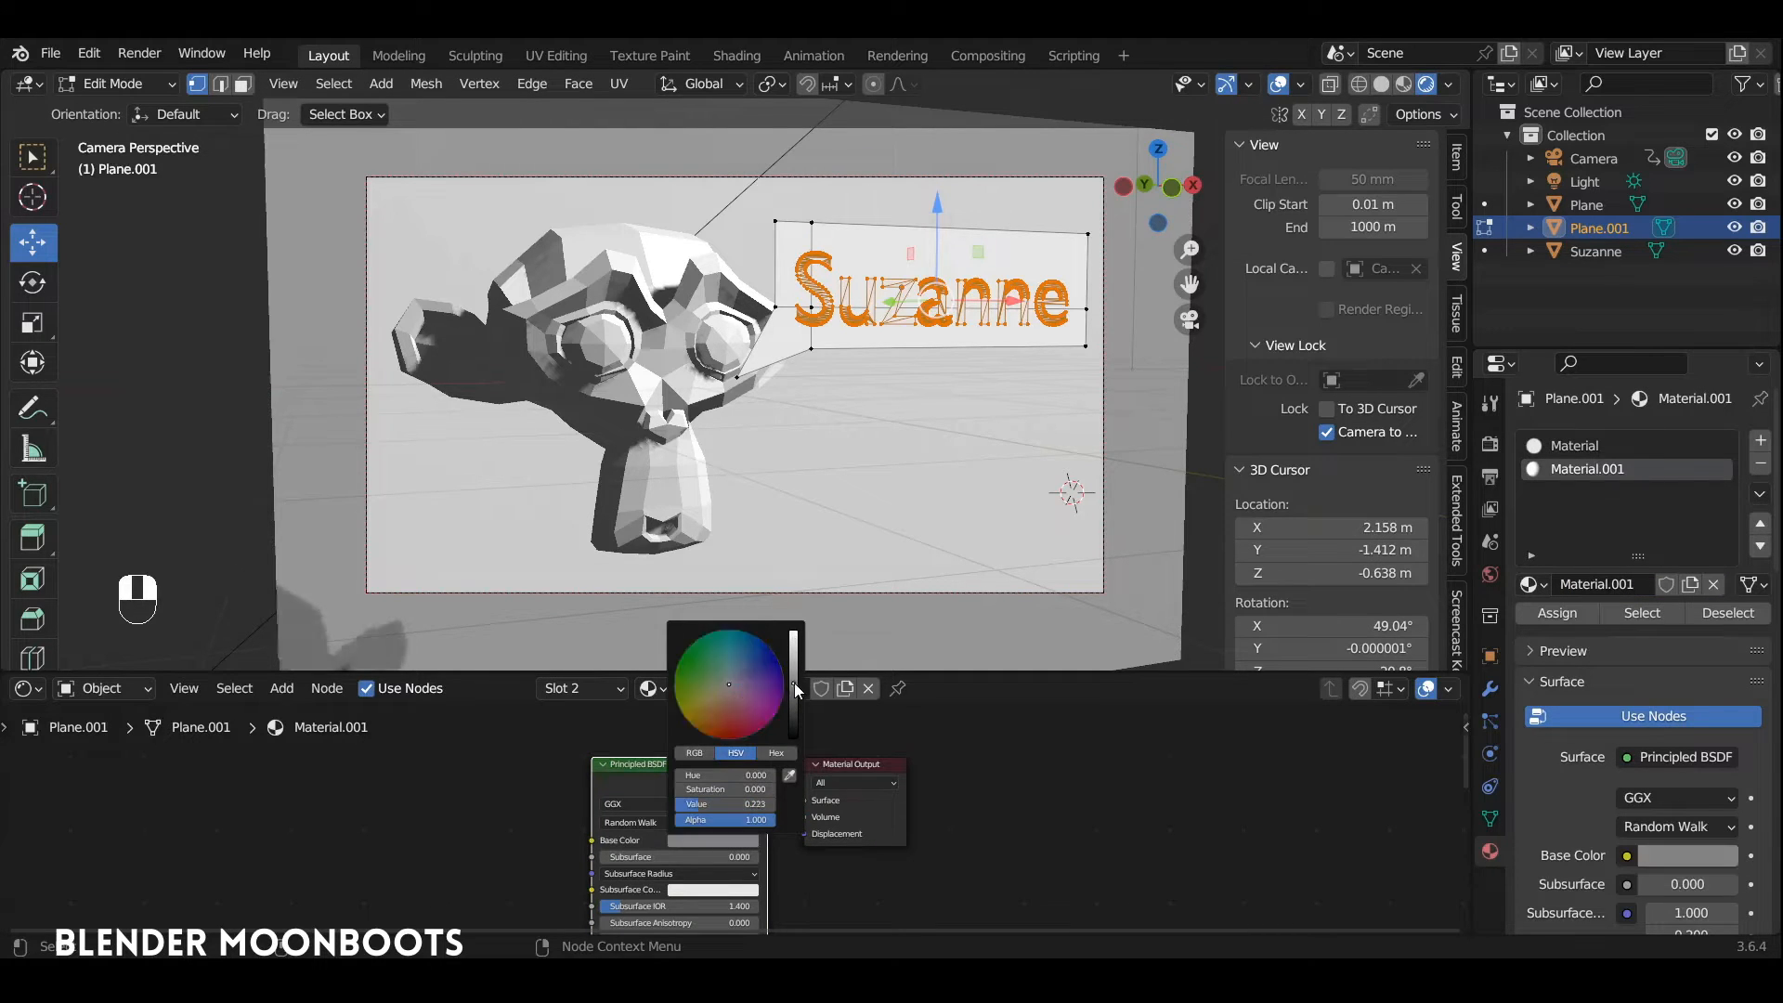
pyautogui.moveTo(794, 683); pyautogui.dragTo(794, 800)
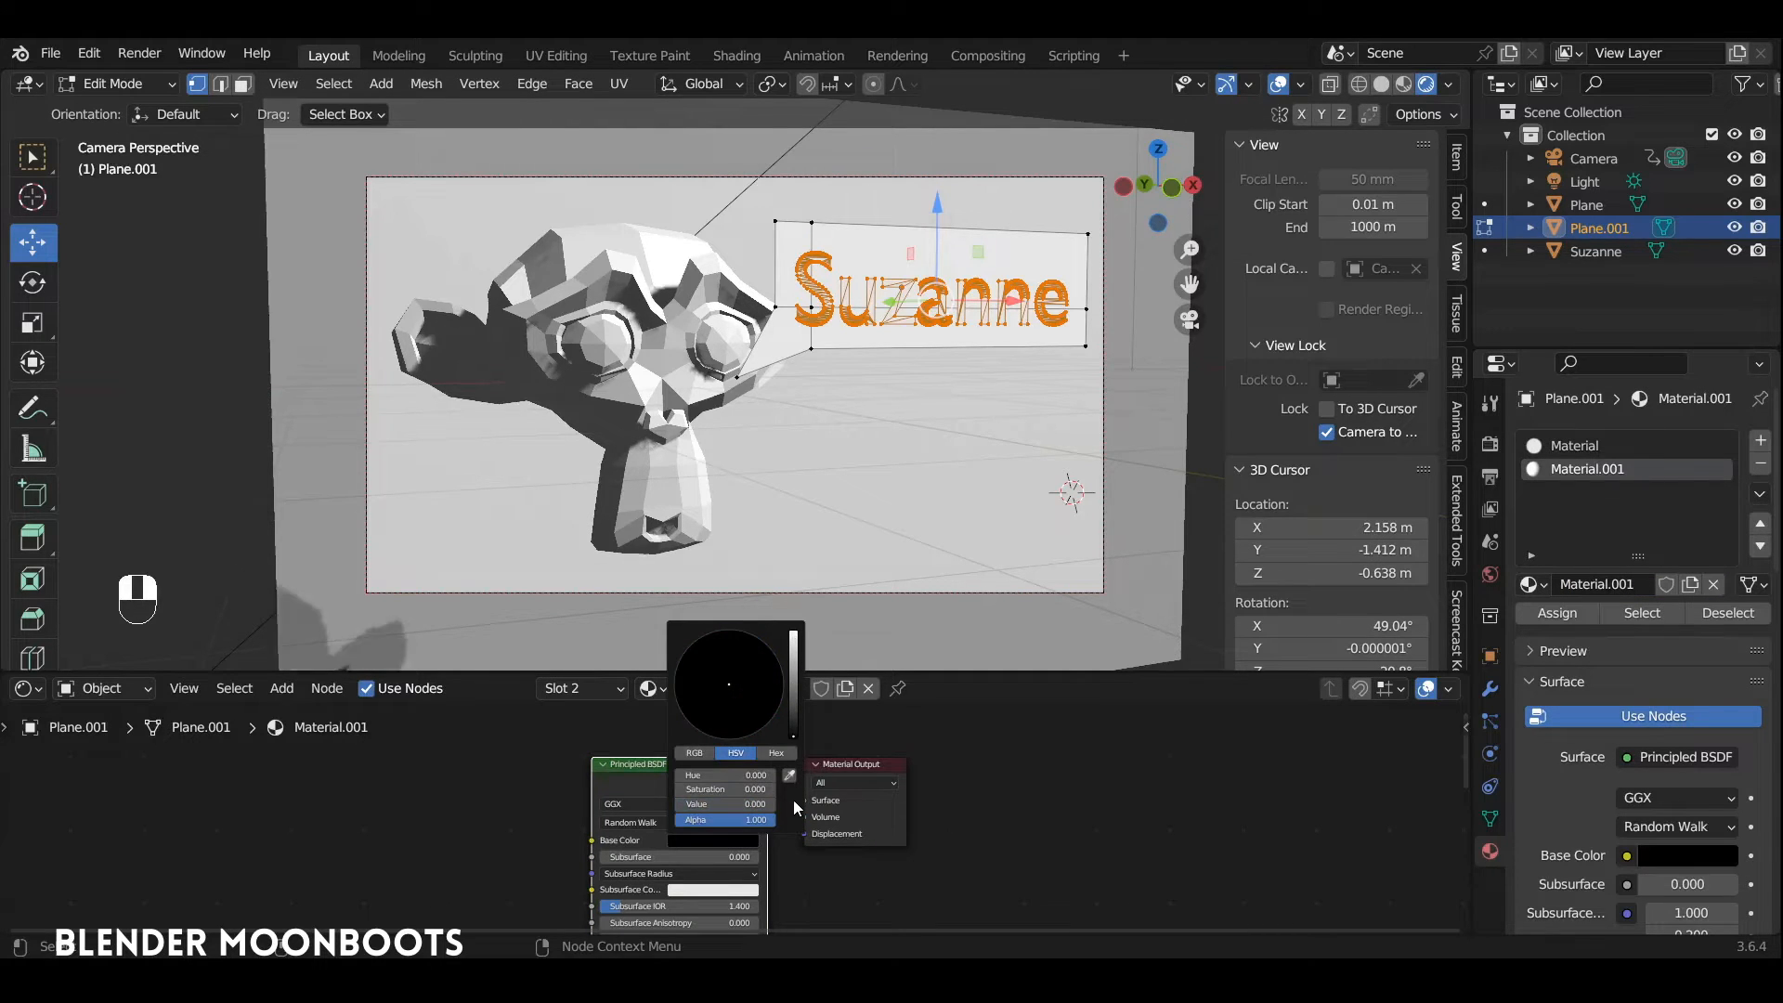
pyautogui.click(1560, 614)
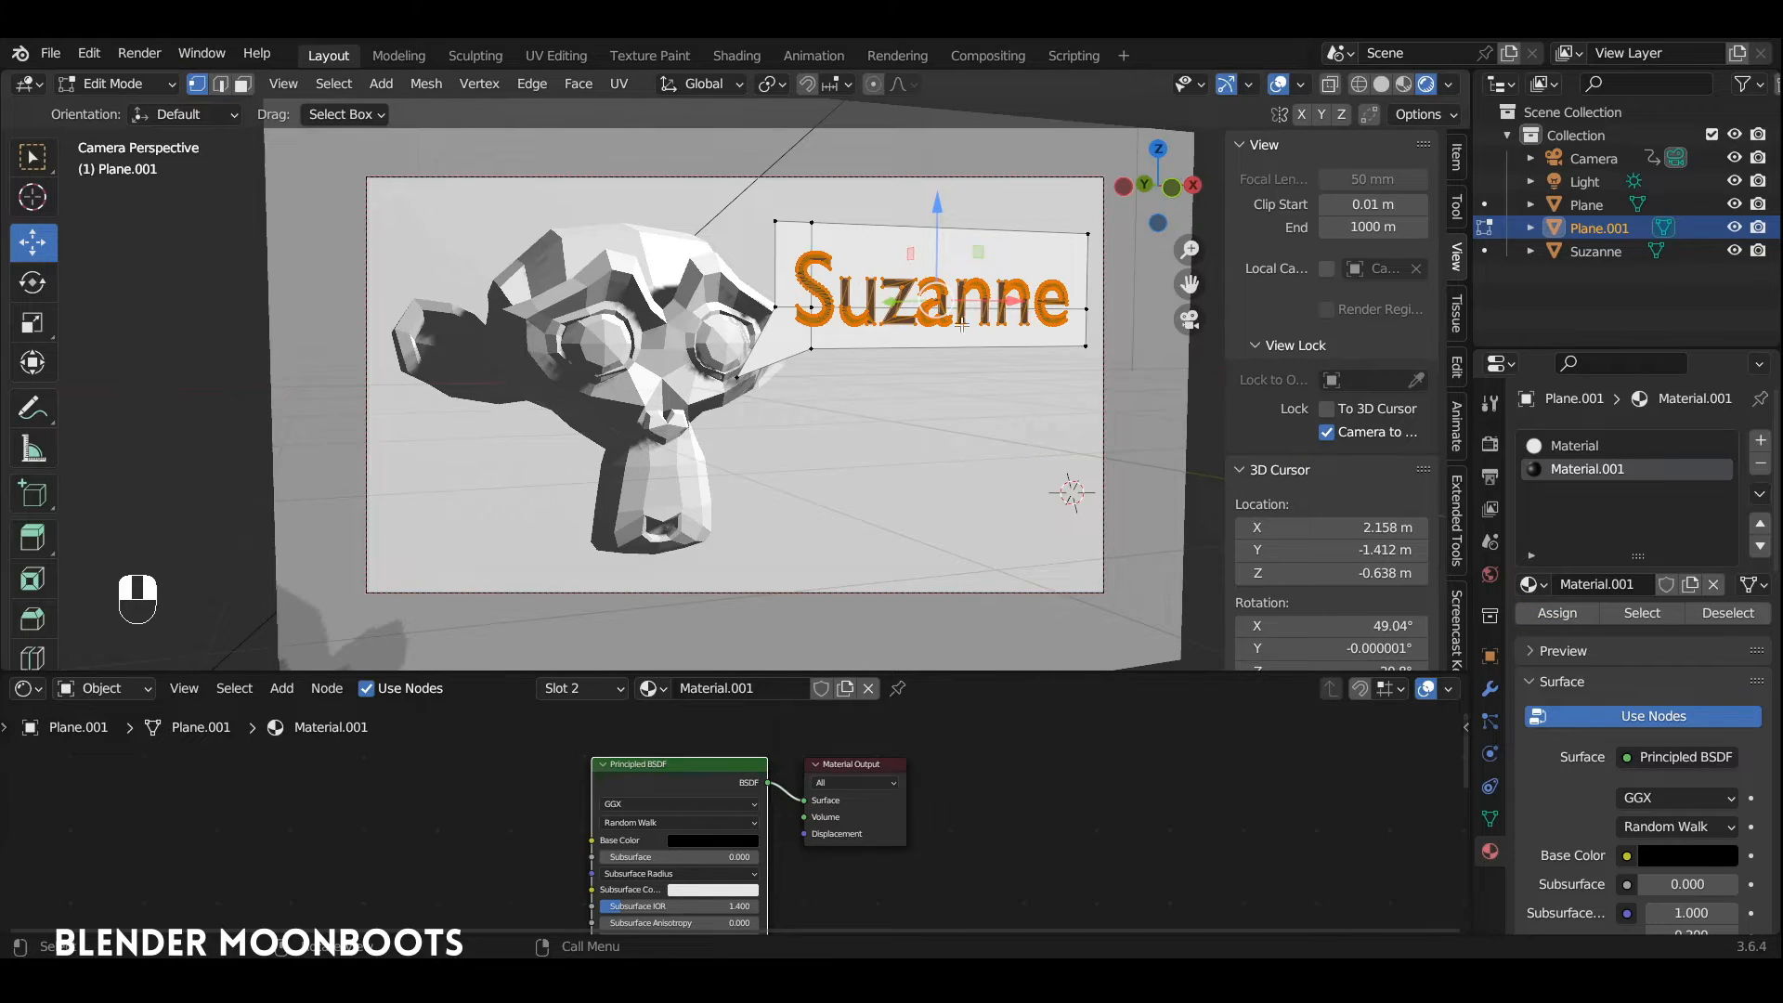
# Step: Set the Shadow Mode of the black lettering material to None and return to Object Mode
pyautogui.scroll(-15, 1569, 731)
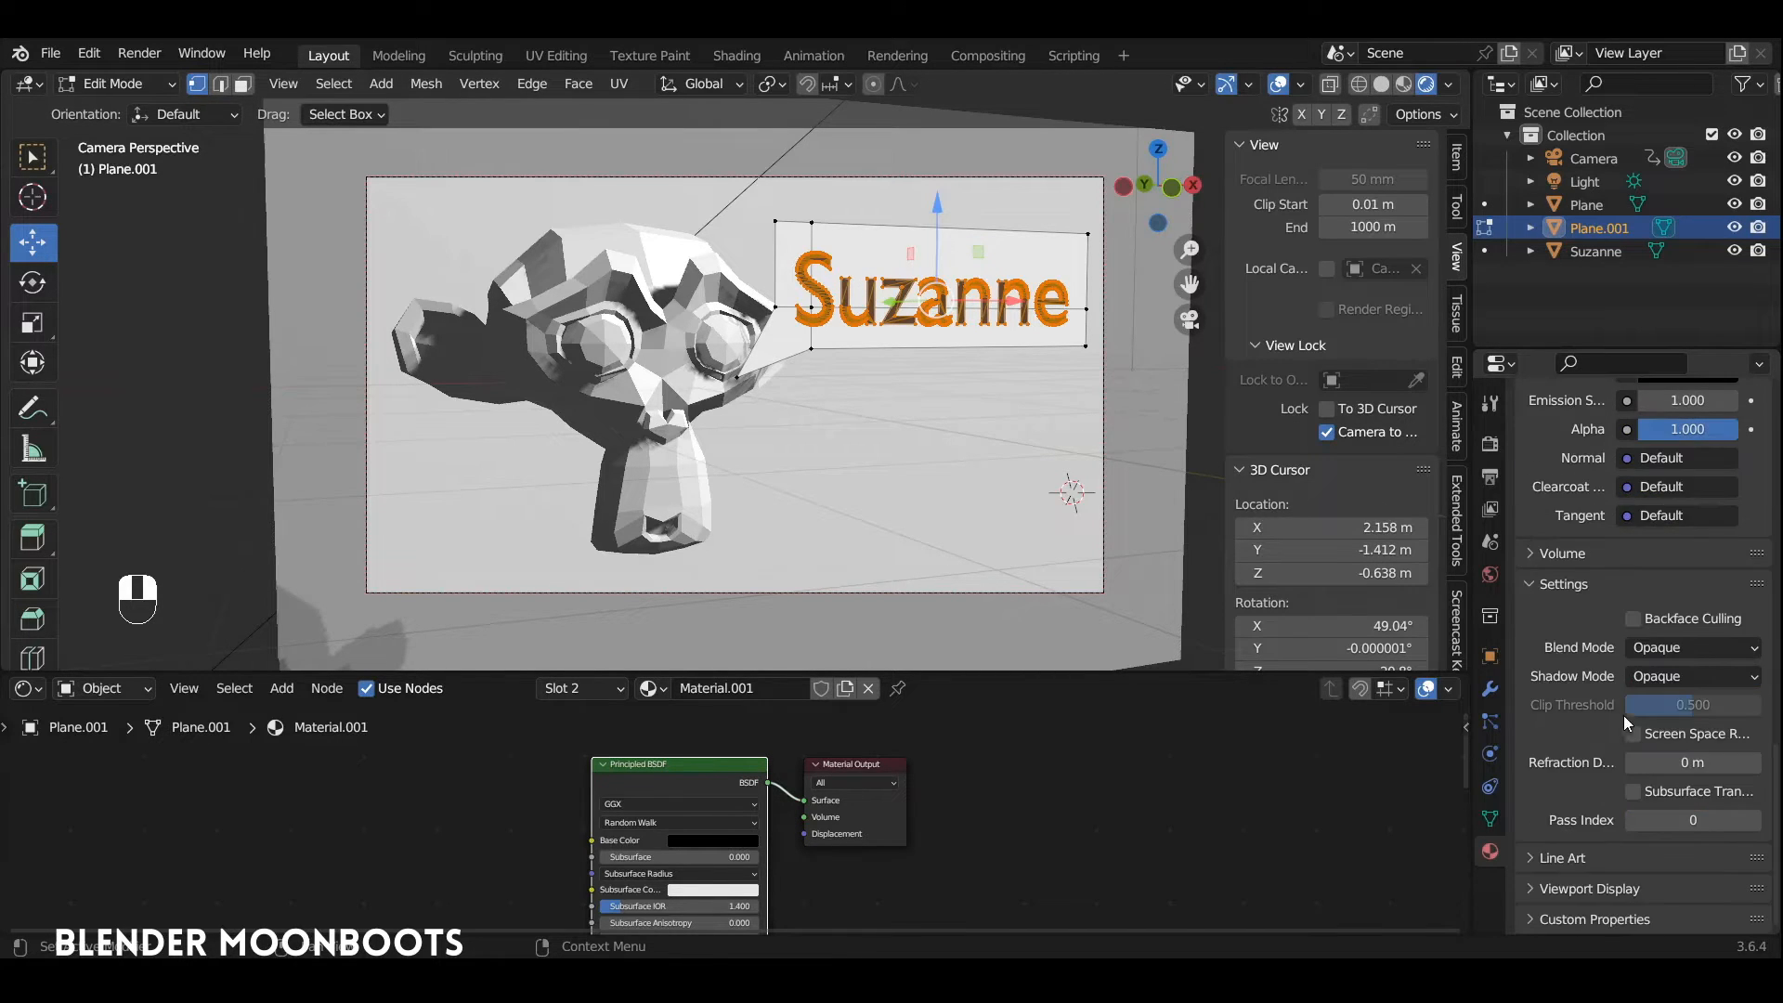
pyautogui.click(1668, 677)
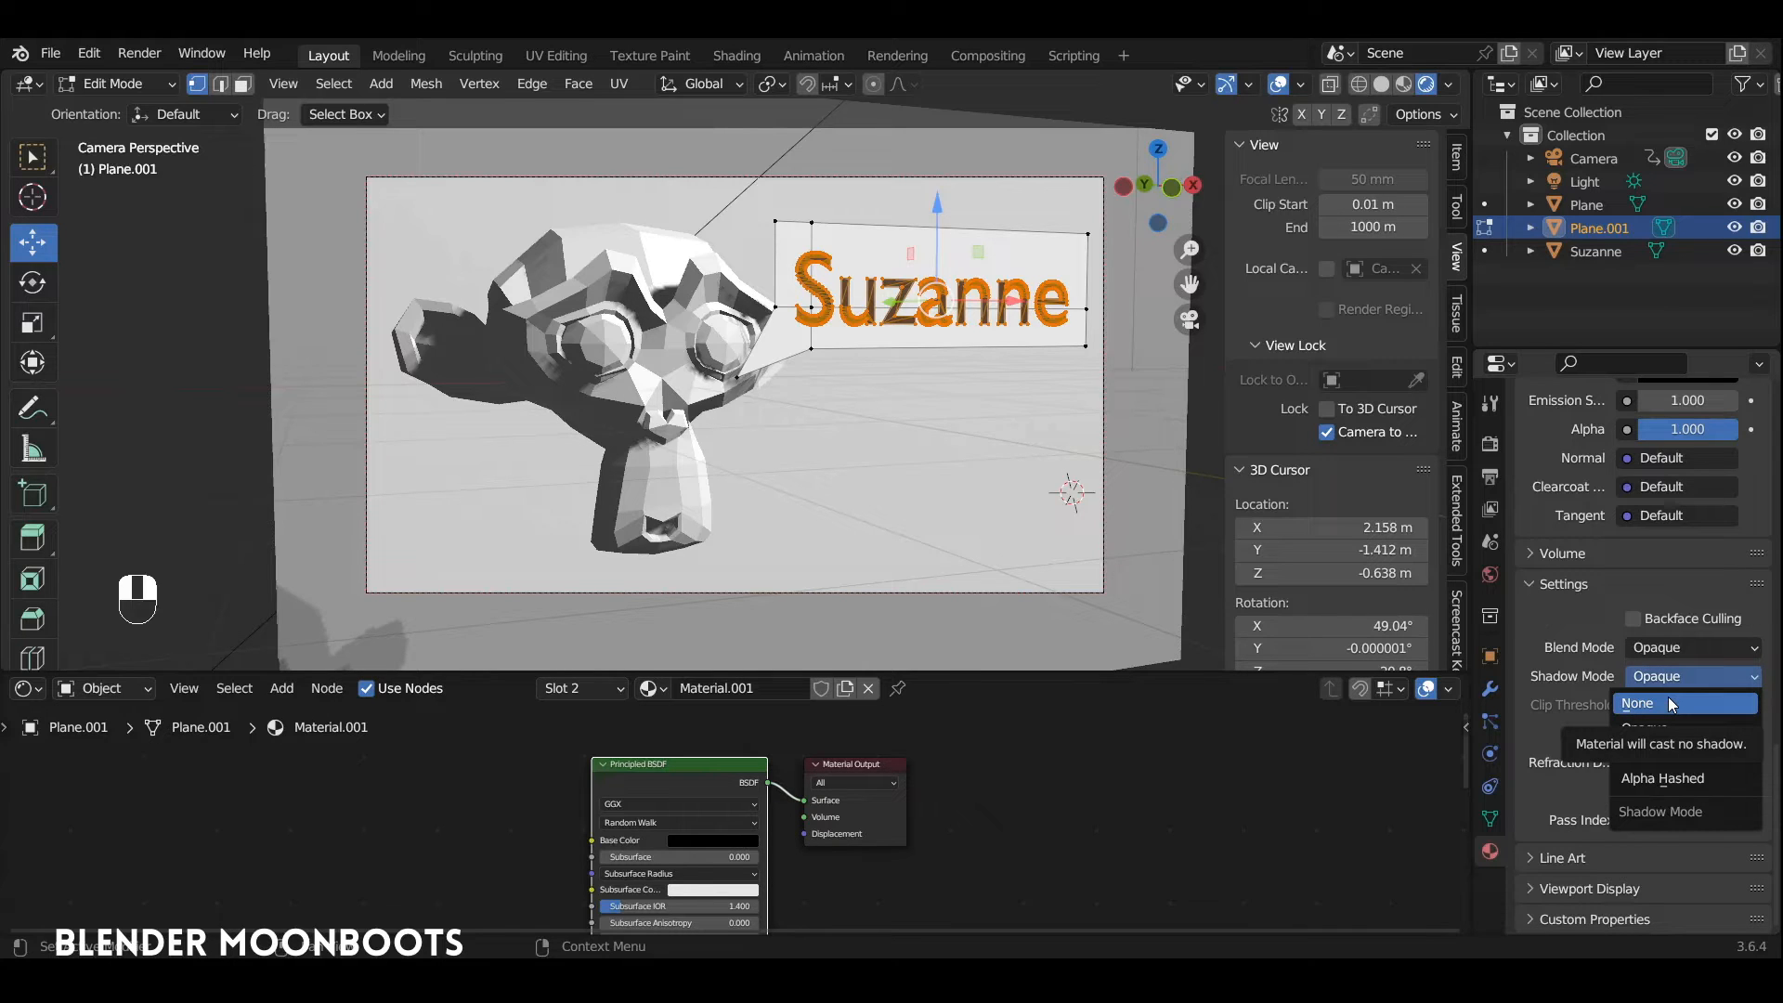
pyautogui.click(1669, 703)
pyautogui.press('Tab')
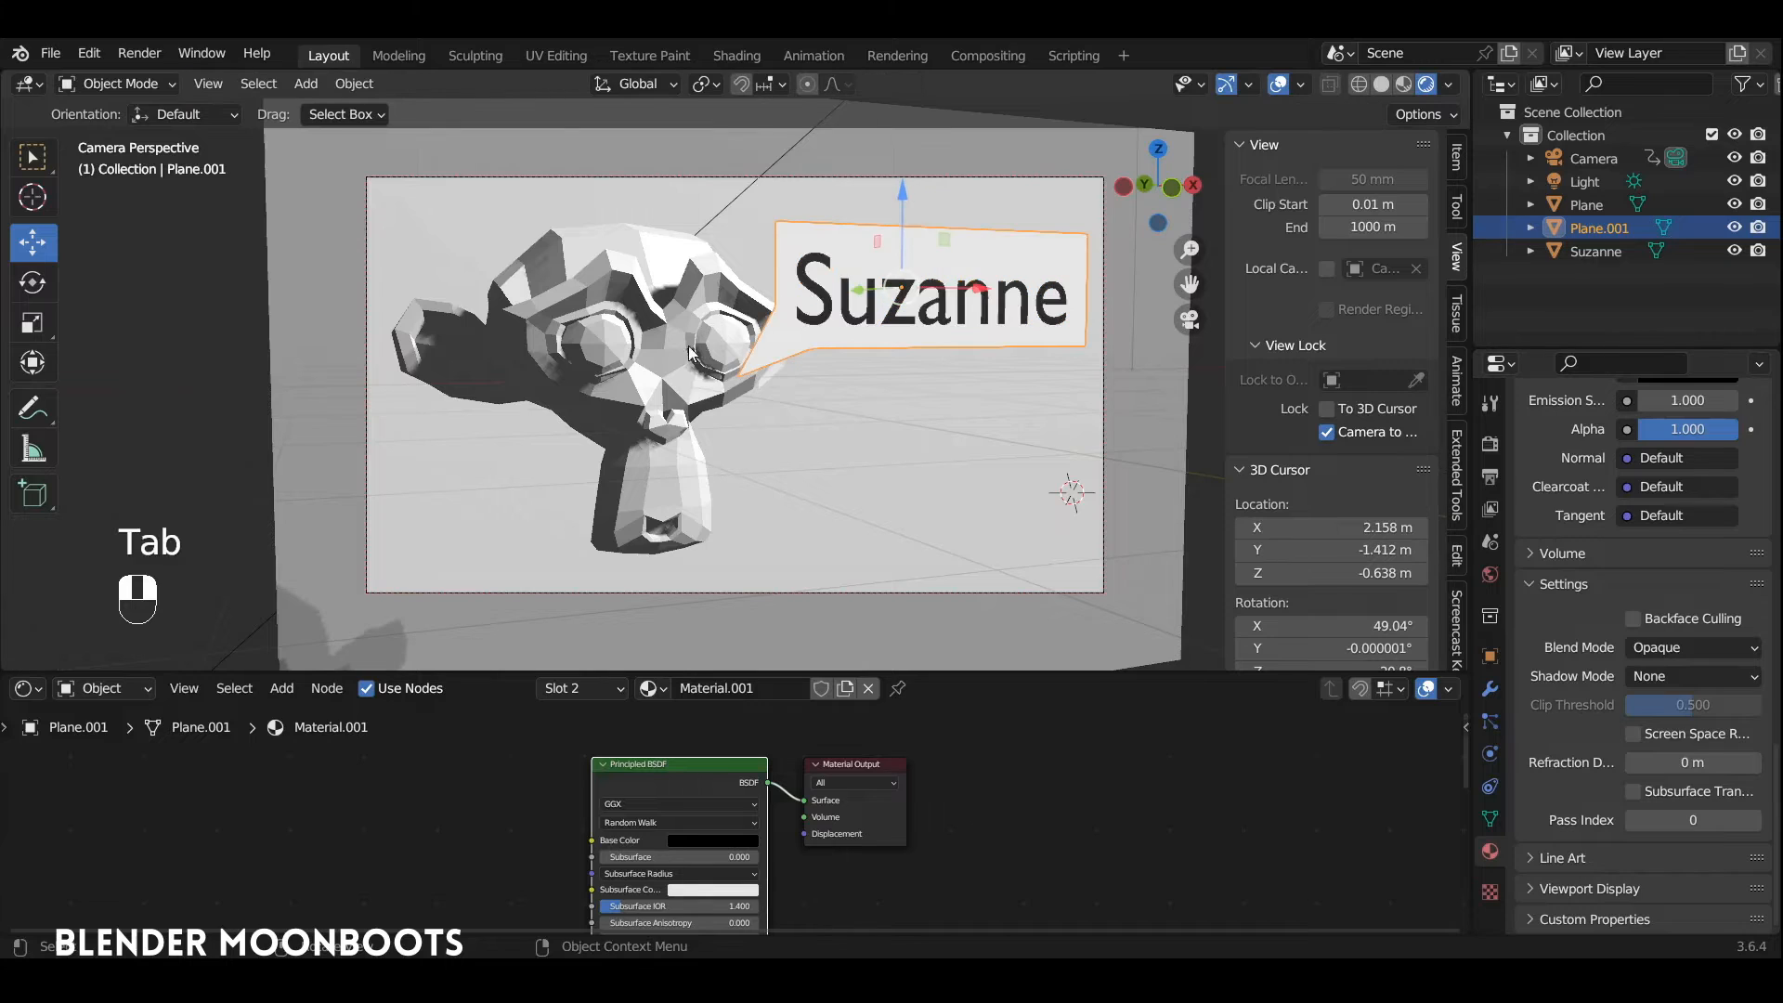
# Step: Give the monkey head a new material with a bright blue base color
pyautogui.click(665, 371)
pyautogui.click(783, 687)
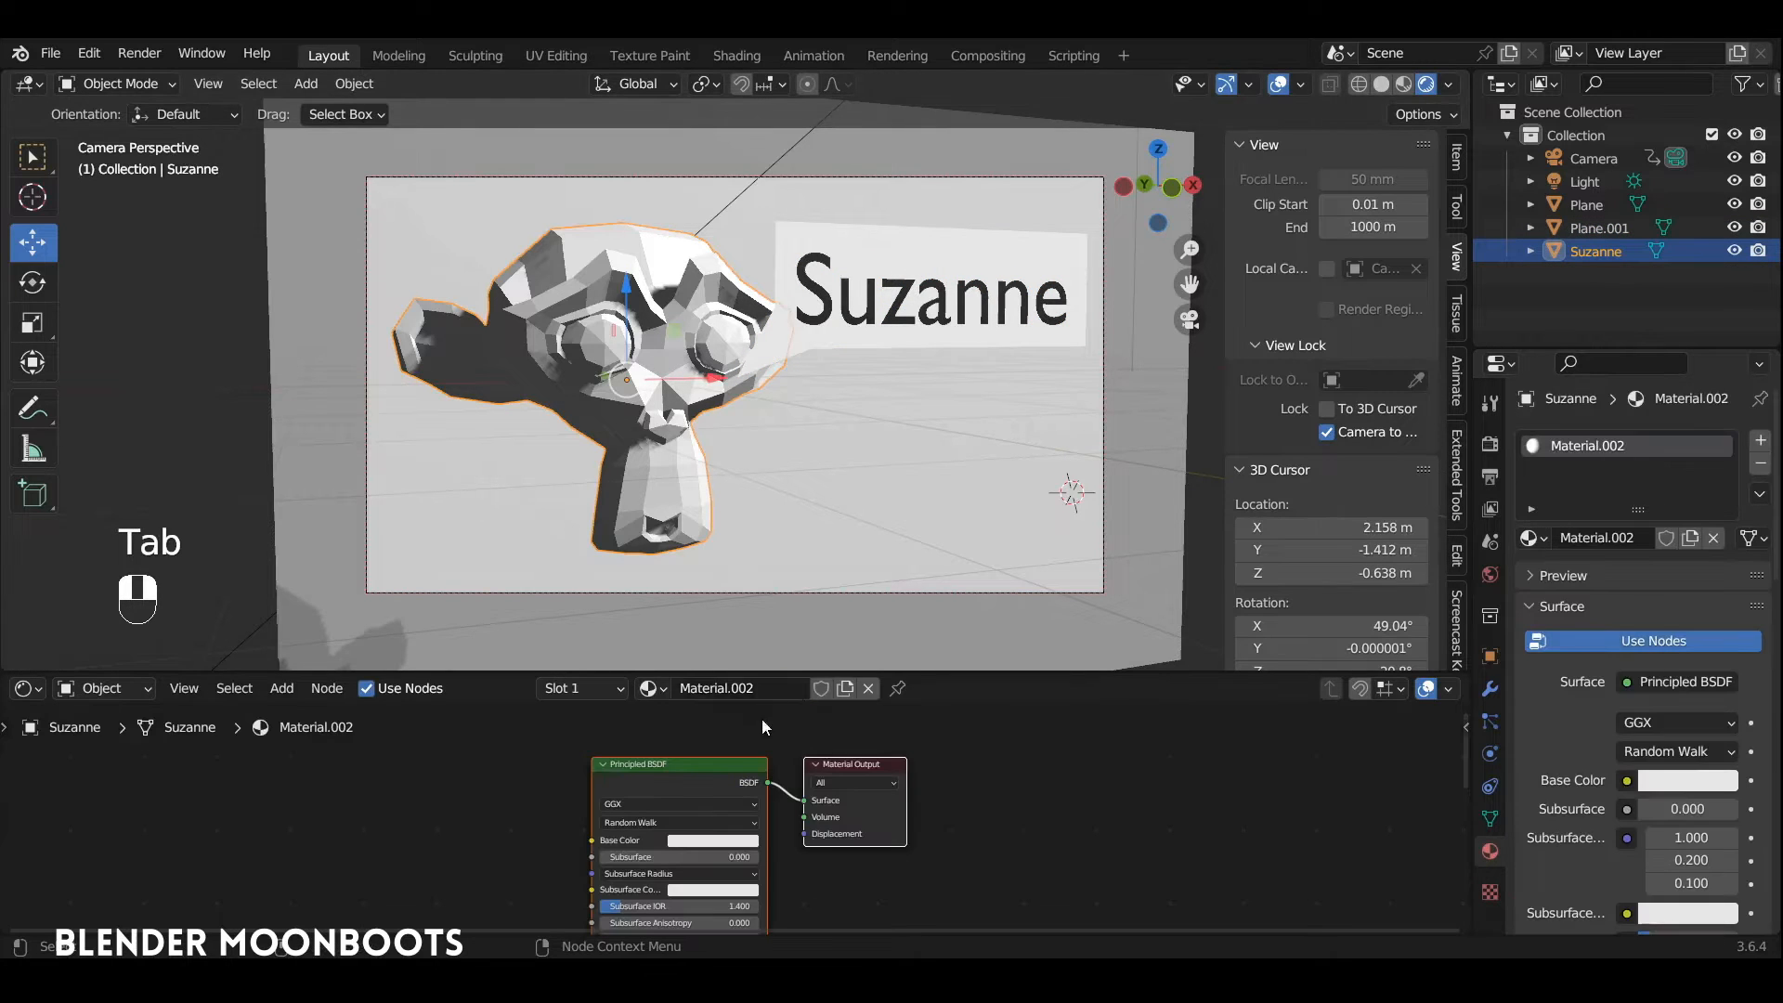
pyautogui.click(723, 841)
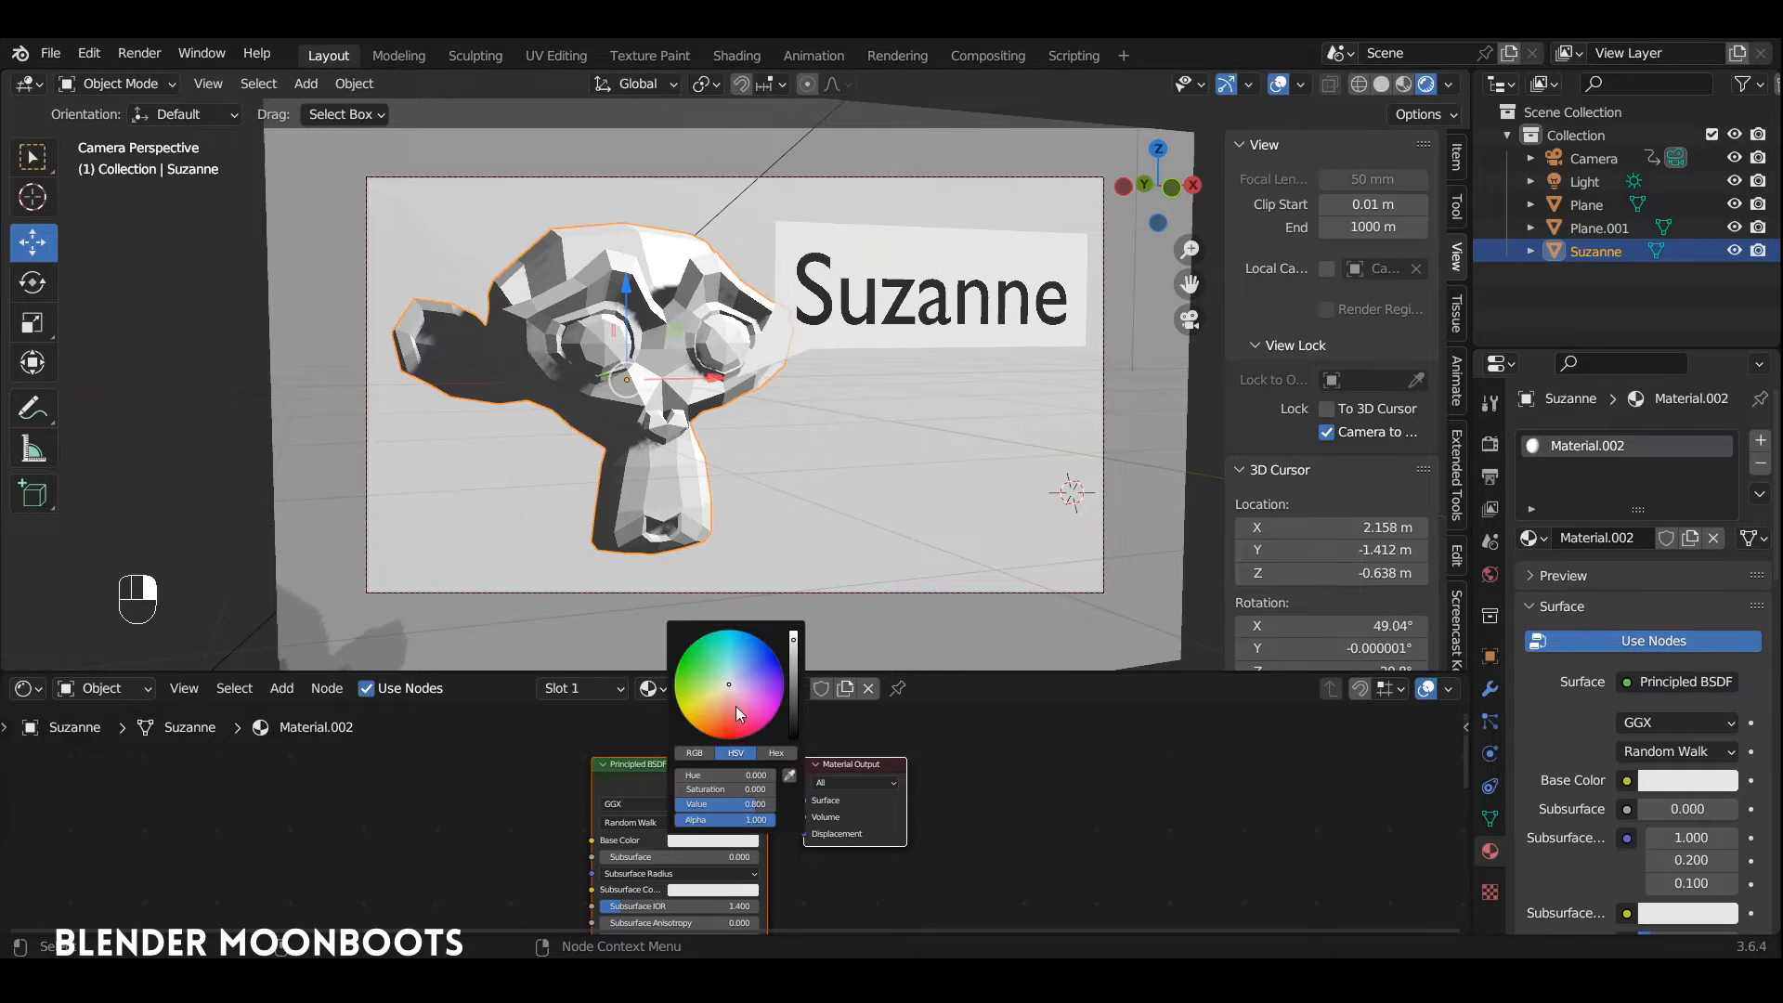
pyautogui.click(771, 644)
pyautogui.moveTo(771, 644); pyautogui.dragTo(750, 642)
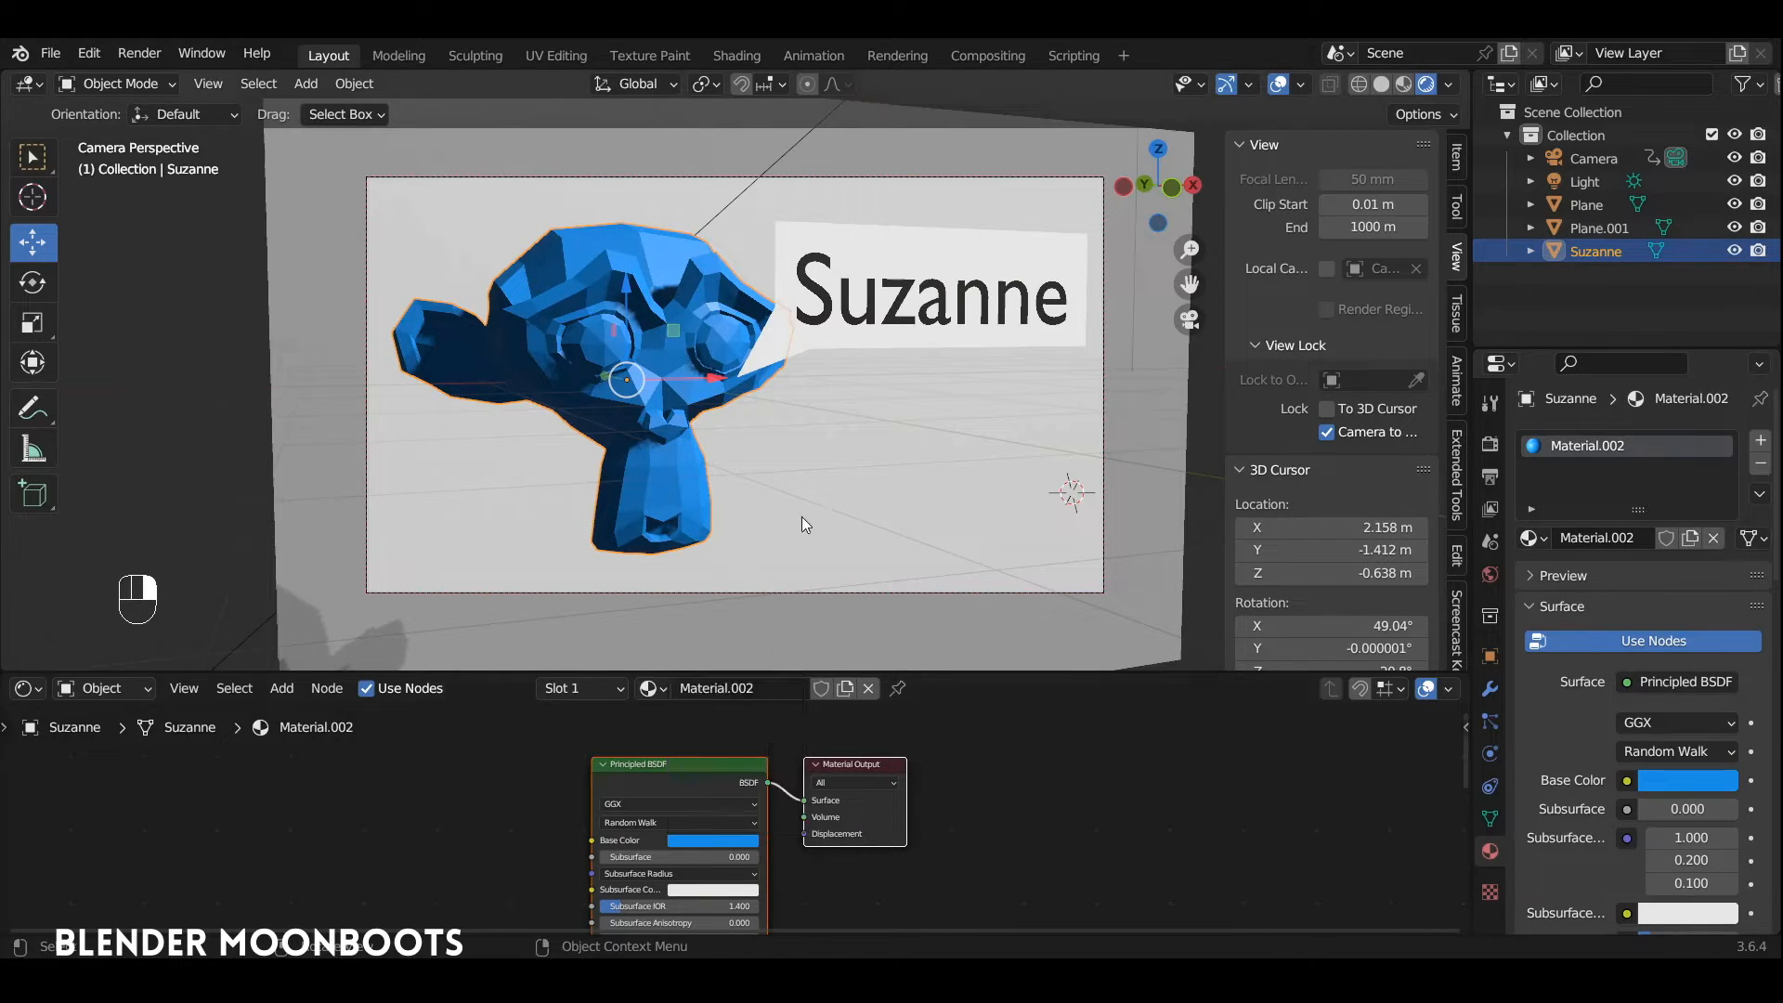
# Step: Give the background plane a new material with a saturated orange base color
pyautogui.click(795, 566)
pyautogui.click(766, 685)
pyautogui.click(713, 839)
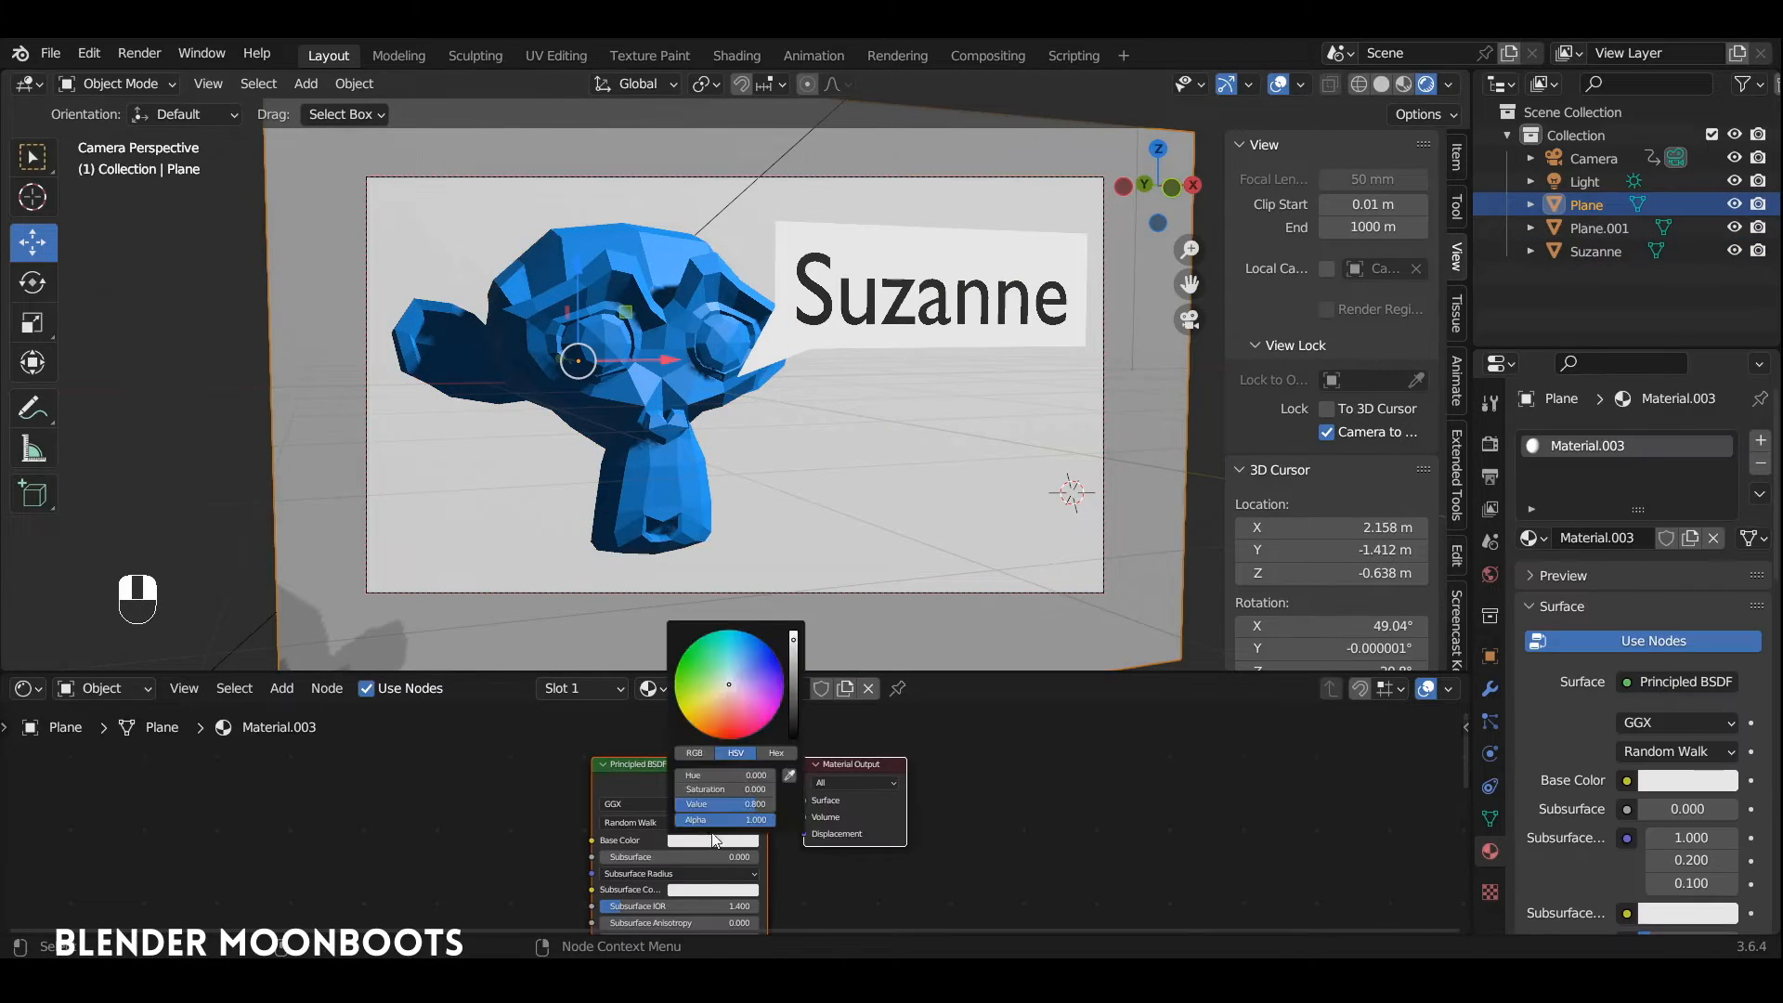
pyautogui.moveTo(723, 724); pyautogui.dragTo(704, 749)
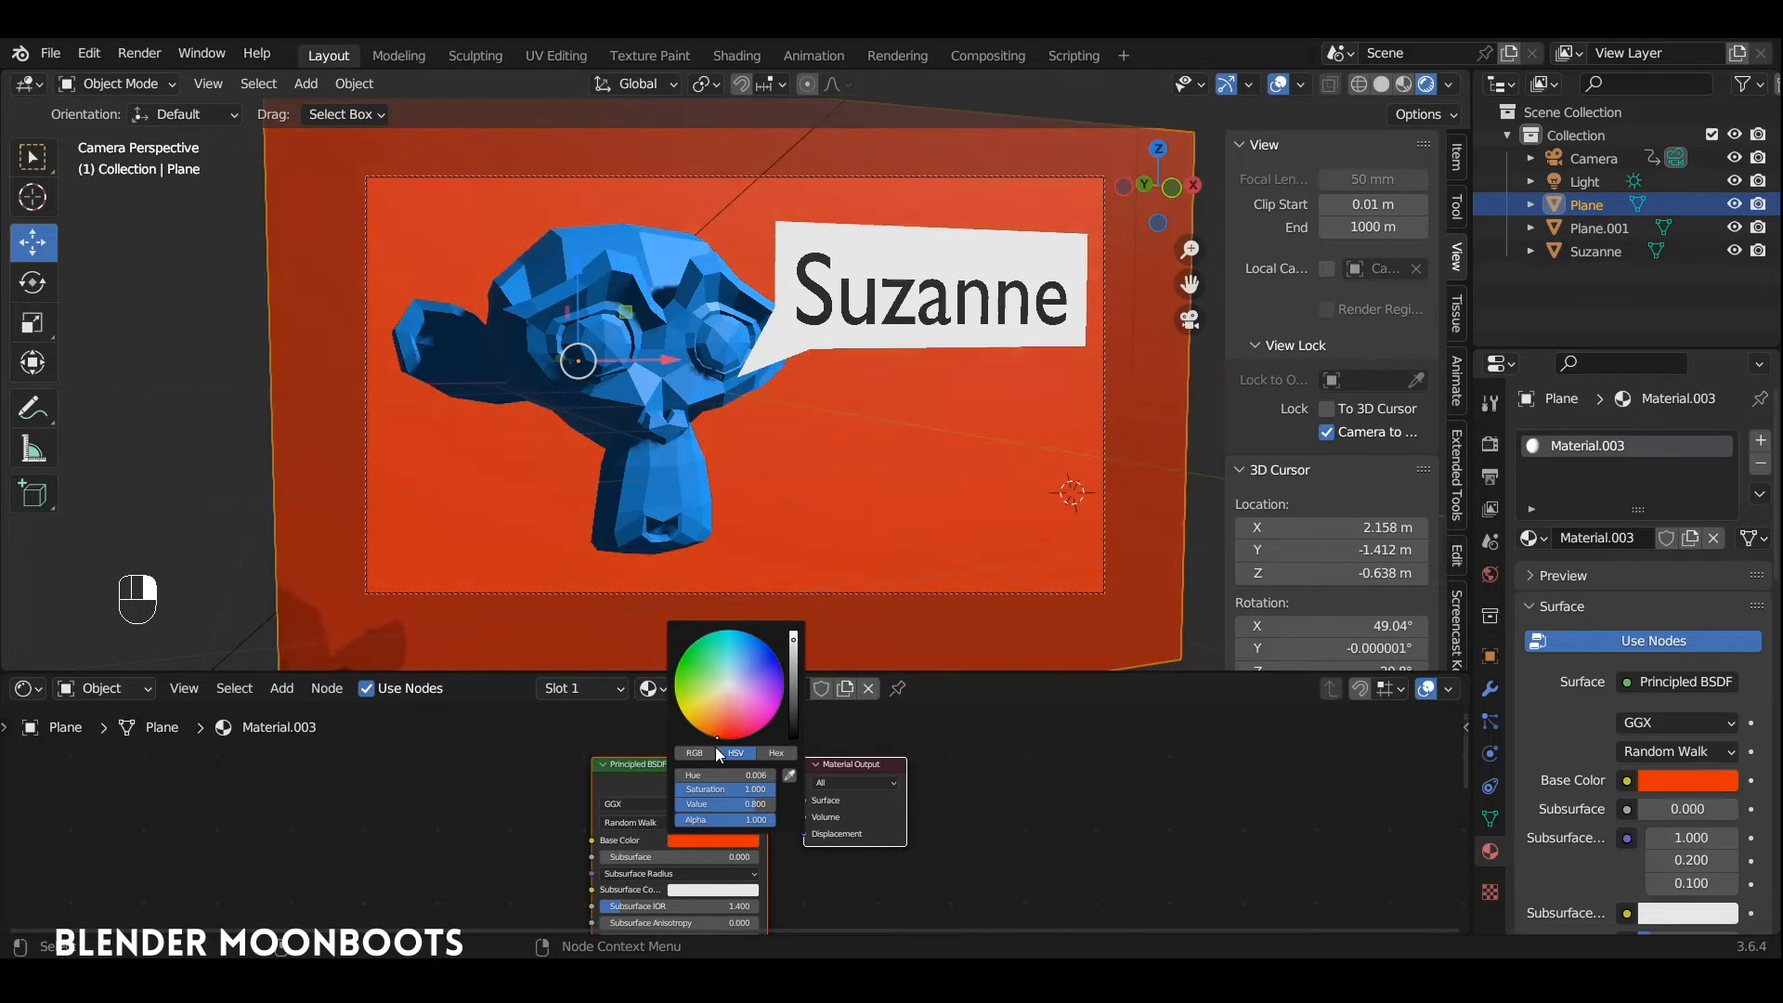
# Step: From the front view, duplicate the sun light, place the copy below and left of the monkey head, and make it a Point light
pyautogui.press('KP_1')
pyautogui.scroll(-6, 779, 444)
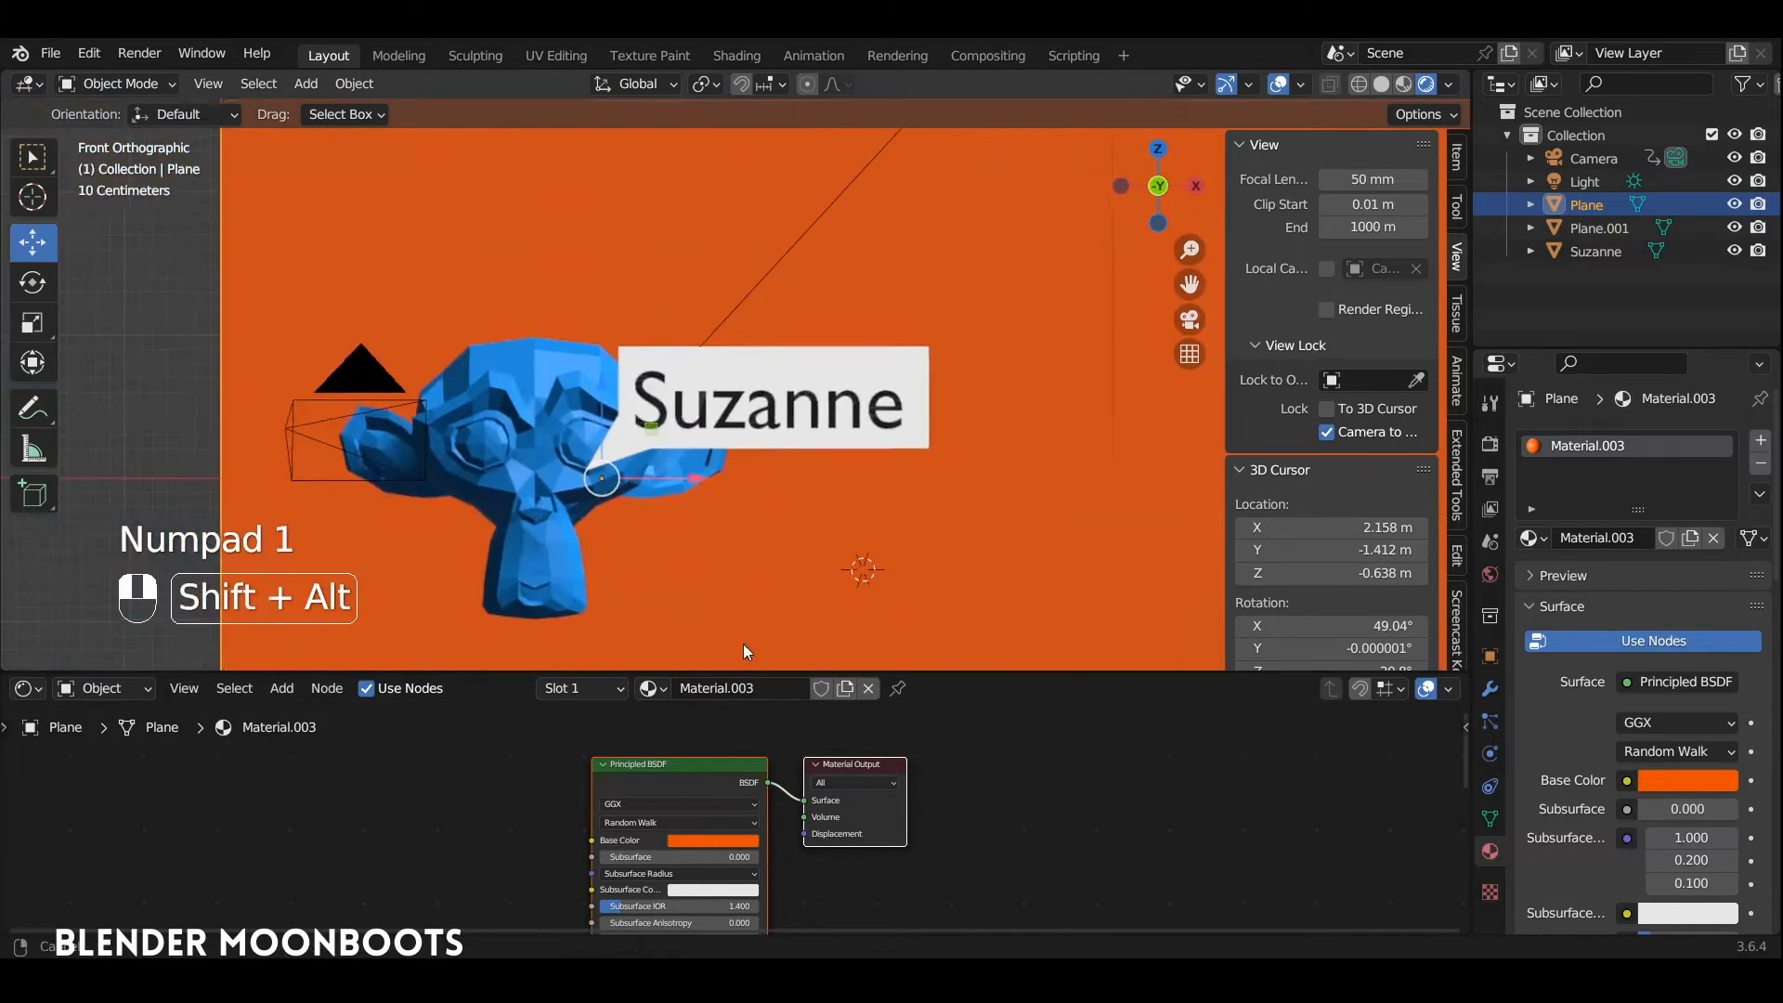
pyautogui.click(882, 191)
pyautogui.hotkey('shift', 'd')
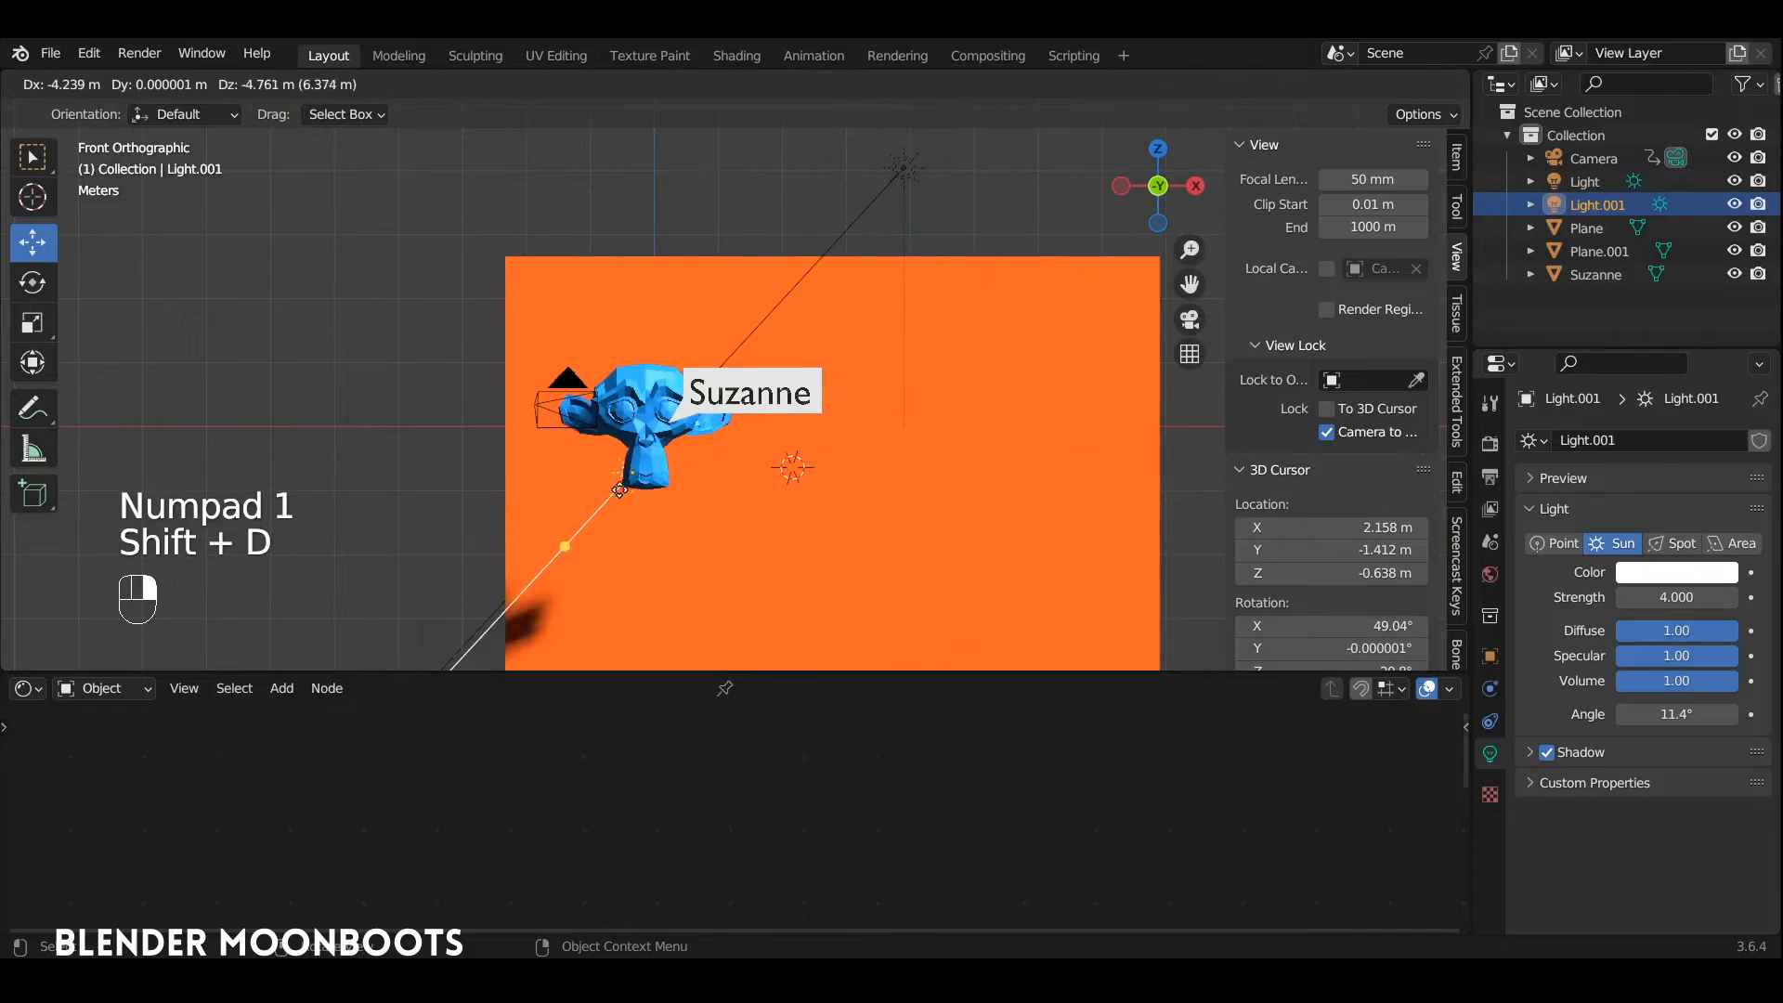
pyautogui.click(564, 502)
pyautogui.click(1556, 545)
pyautogui.keyDown('alt'); pyautogui.moveTo(690, 496); pyautogui.dragTo(808, 539); pyautogui.keyUp('alt')
# Step: Set the point light's power to 100 W and its color to a pale violet-blue
pyautogui.click(1671, 578)
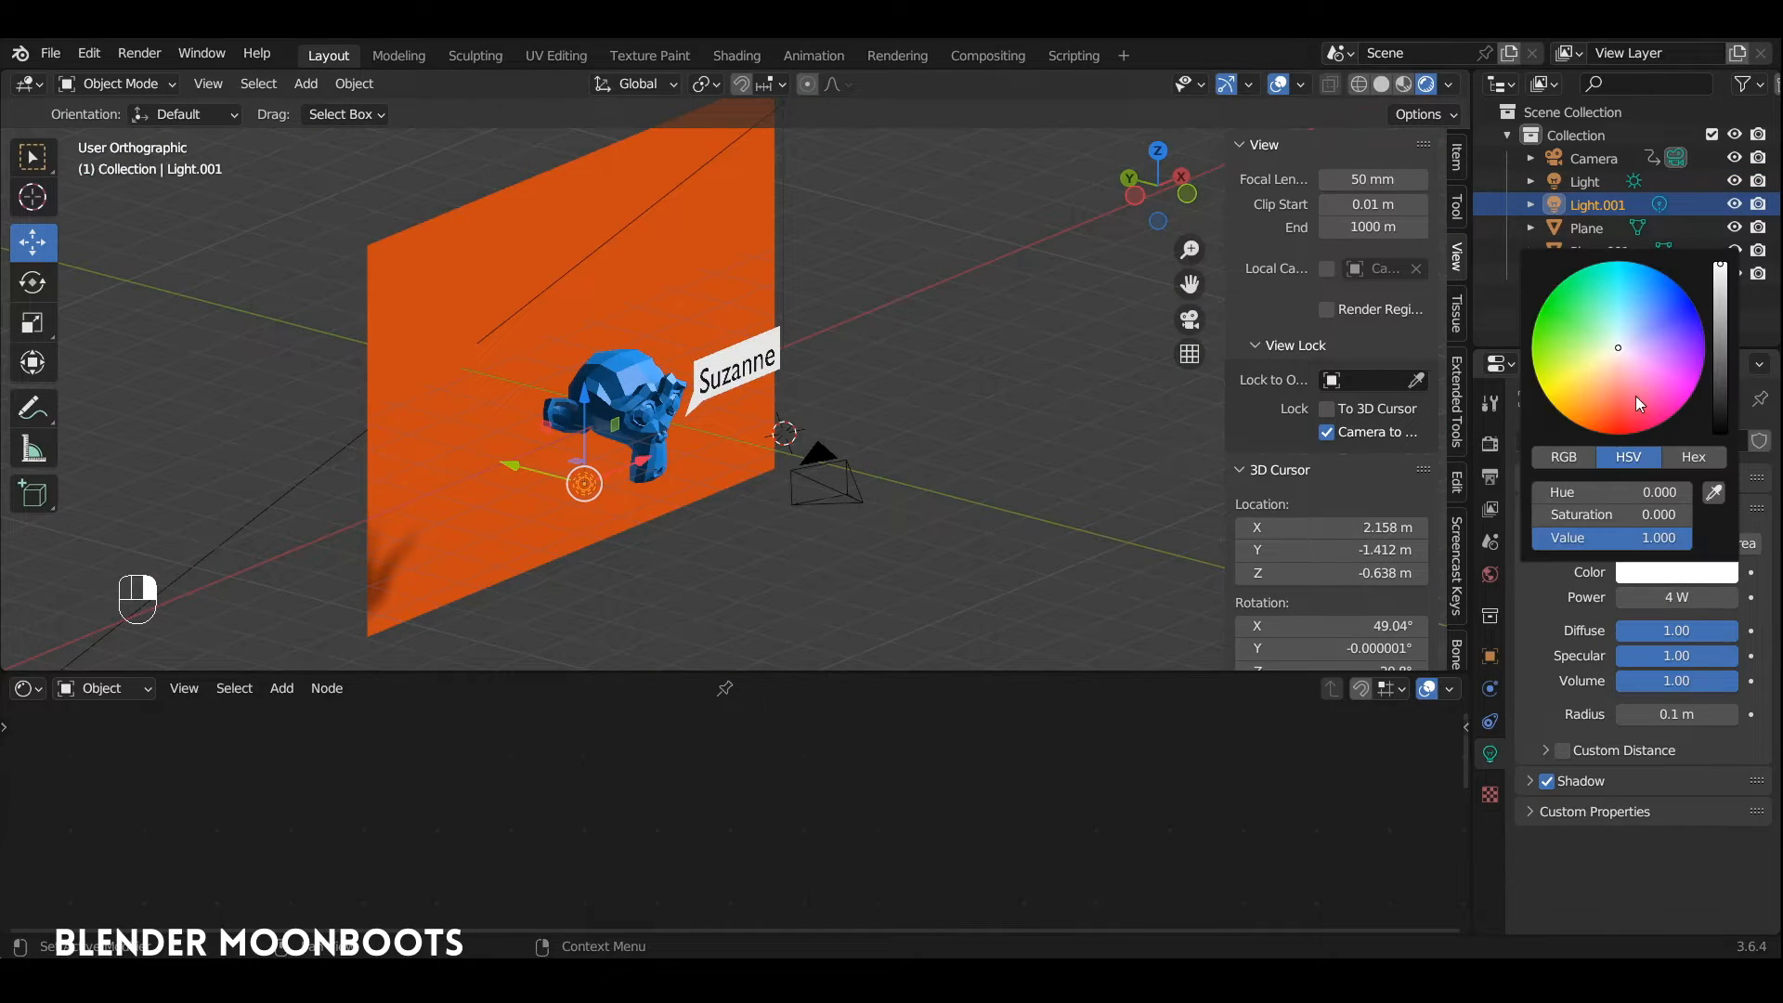
pyautogui.click(1677, 598)
pyautogui.write('100')
pyautogui.press('Return')
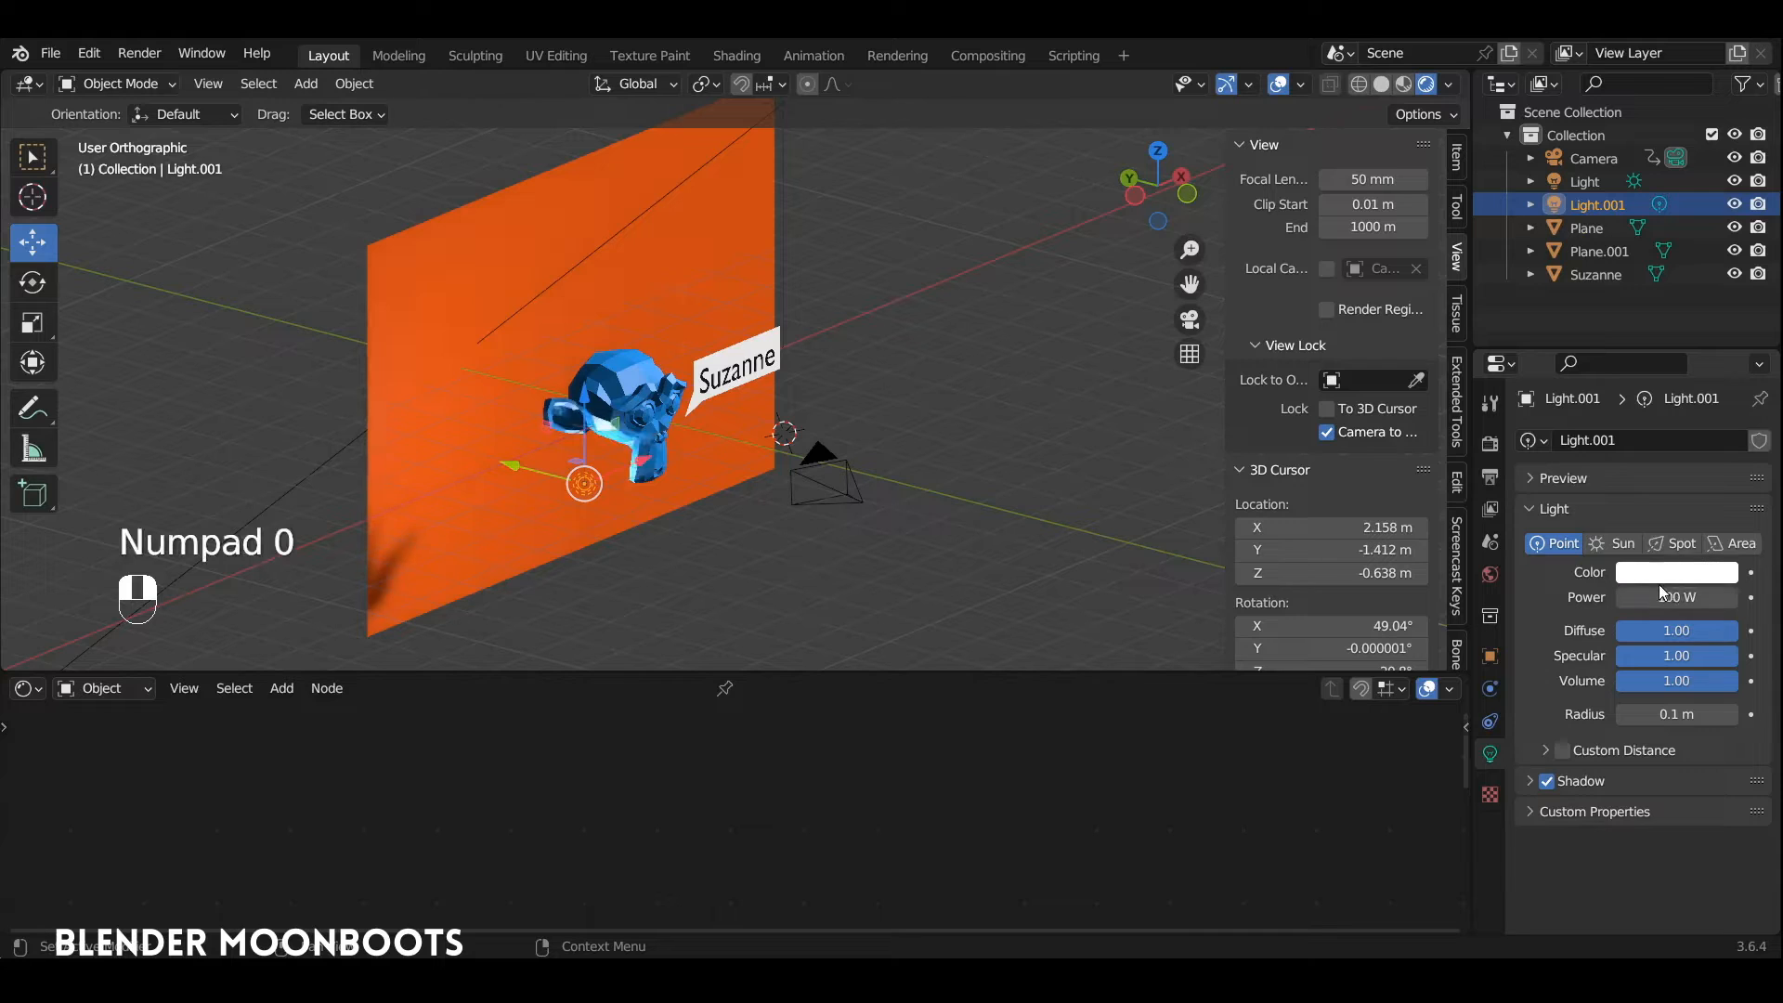
pyautogui.click(1659, 575)
pyautogui.moveTo(1641, 349); pyautogui.dragTo(1638, 331)
pyautogui.keyDown('alt'); pyautogui.moveTo(790, 394); pyautogui.dragTo(724, 364); pyautogui.keyUp('alt')
# Step: Through the camera, raise the point light slightly along Z and compare its shadow off and on, leaving it enabled
pyautogui.press('KP_0')
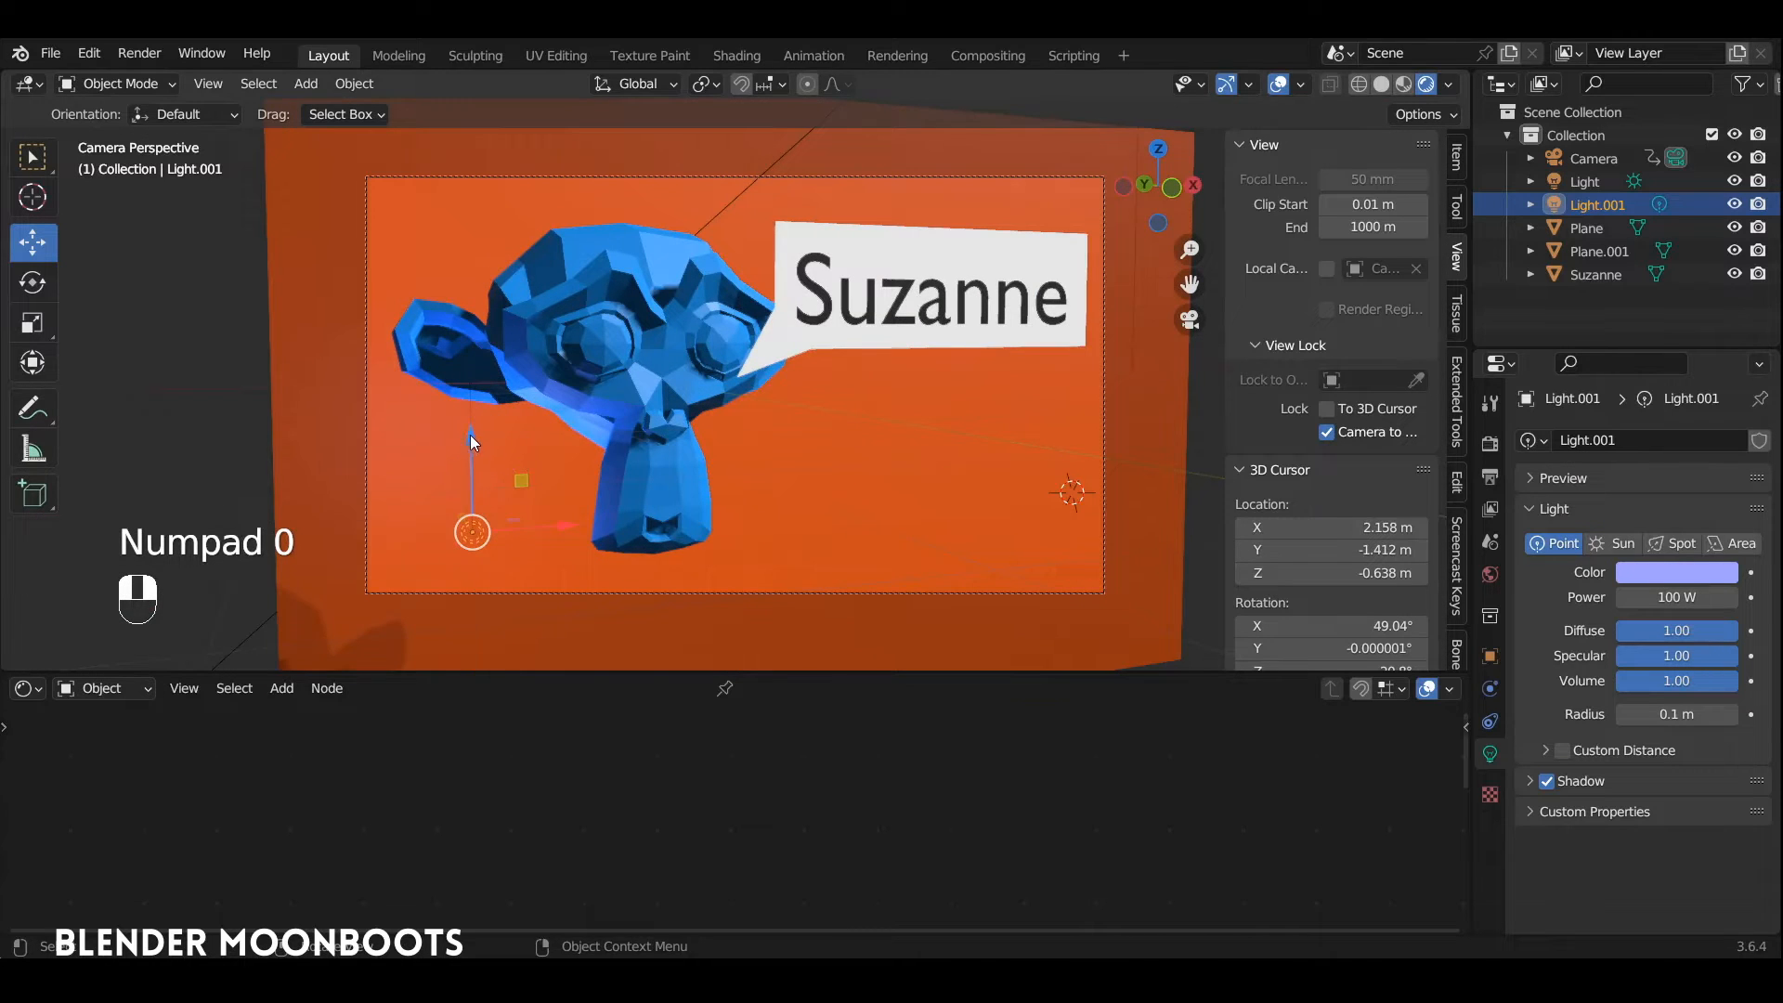
pyautogui.moveTo(470, 434); pyautogui.dragTo(471, 379)
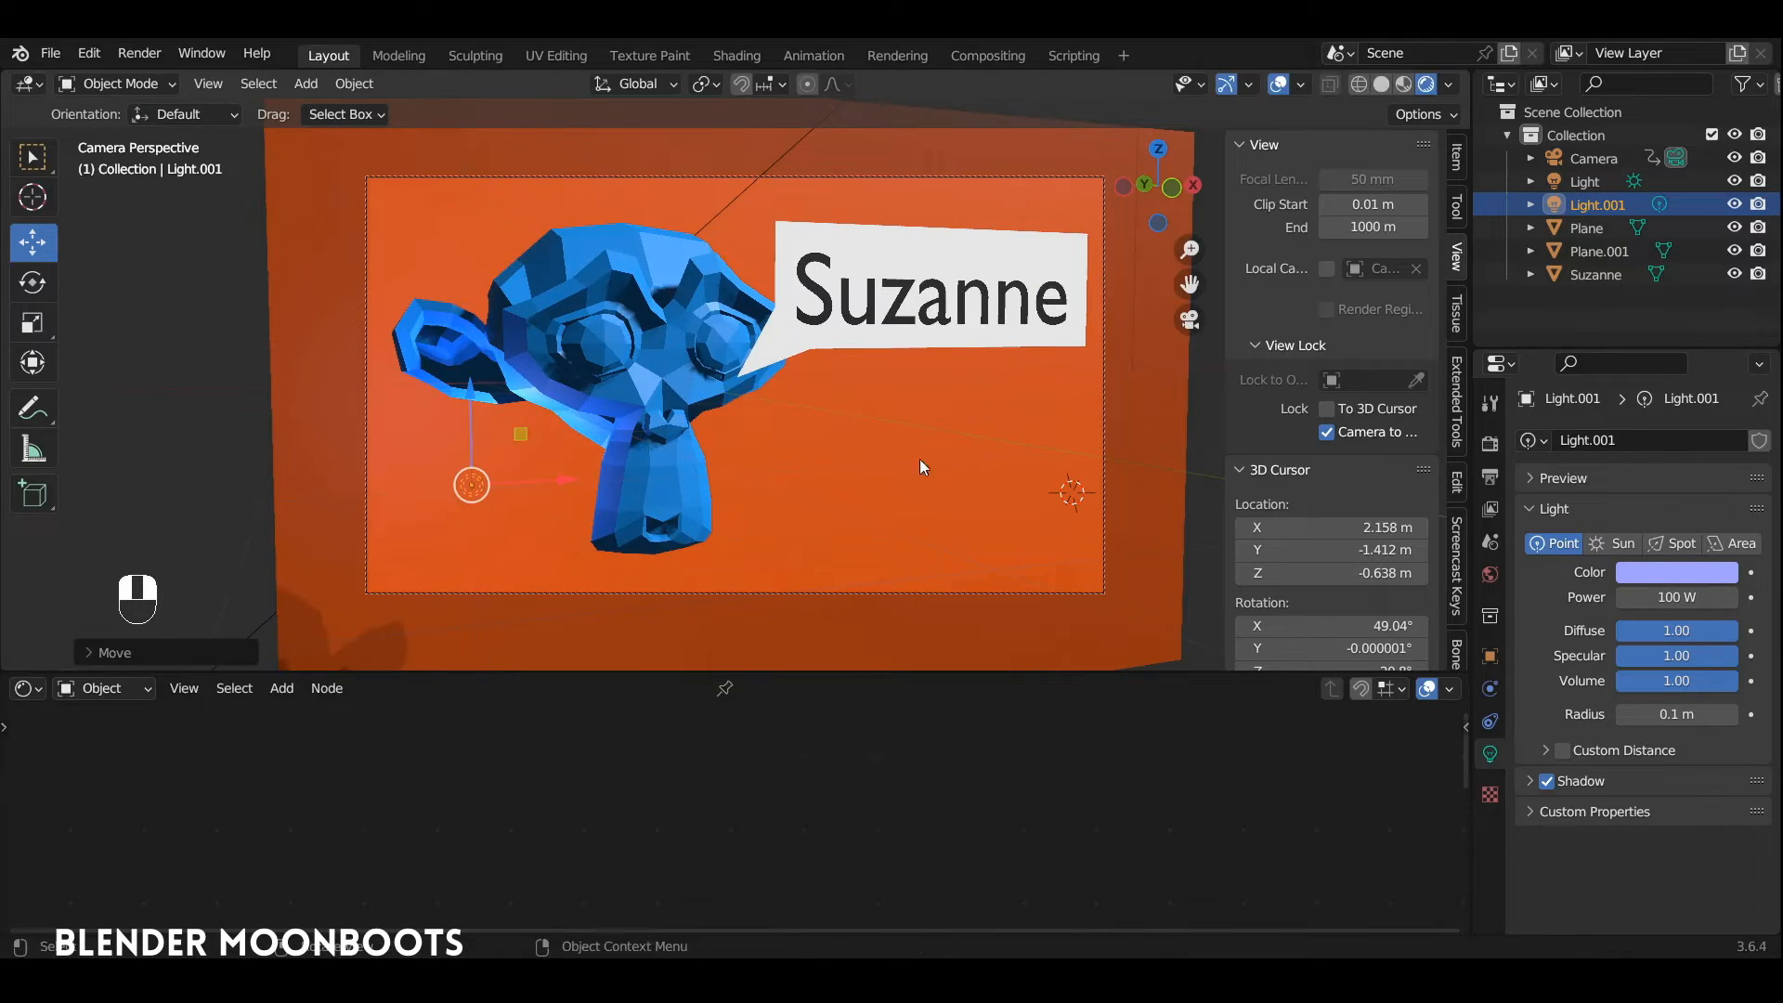
pyautogui.click(1548, 783)
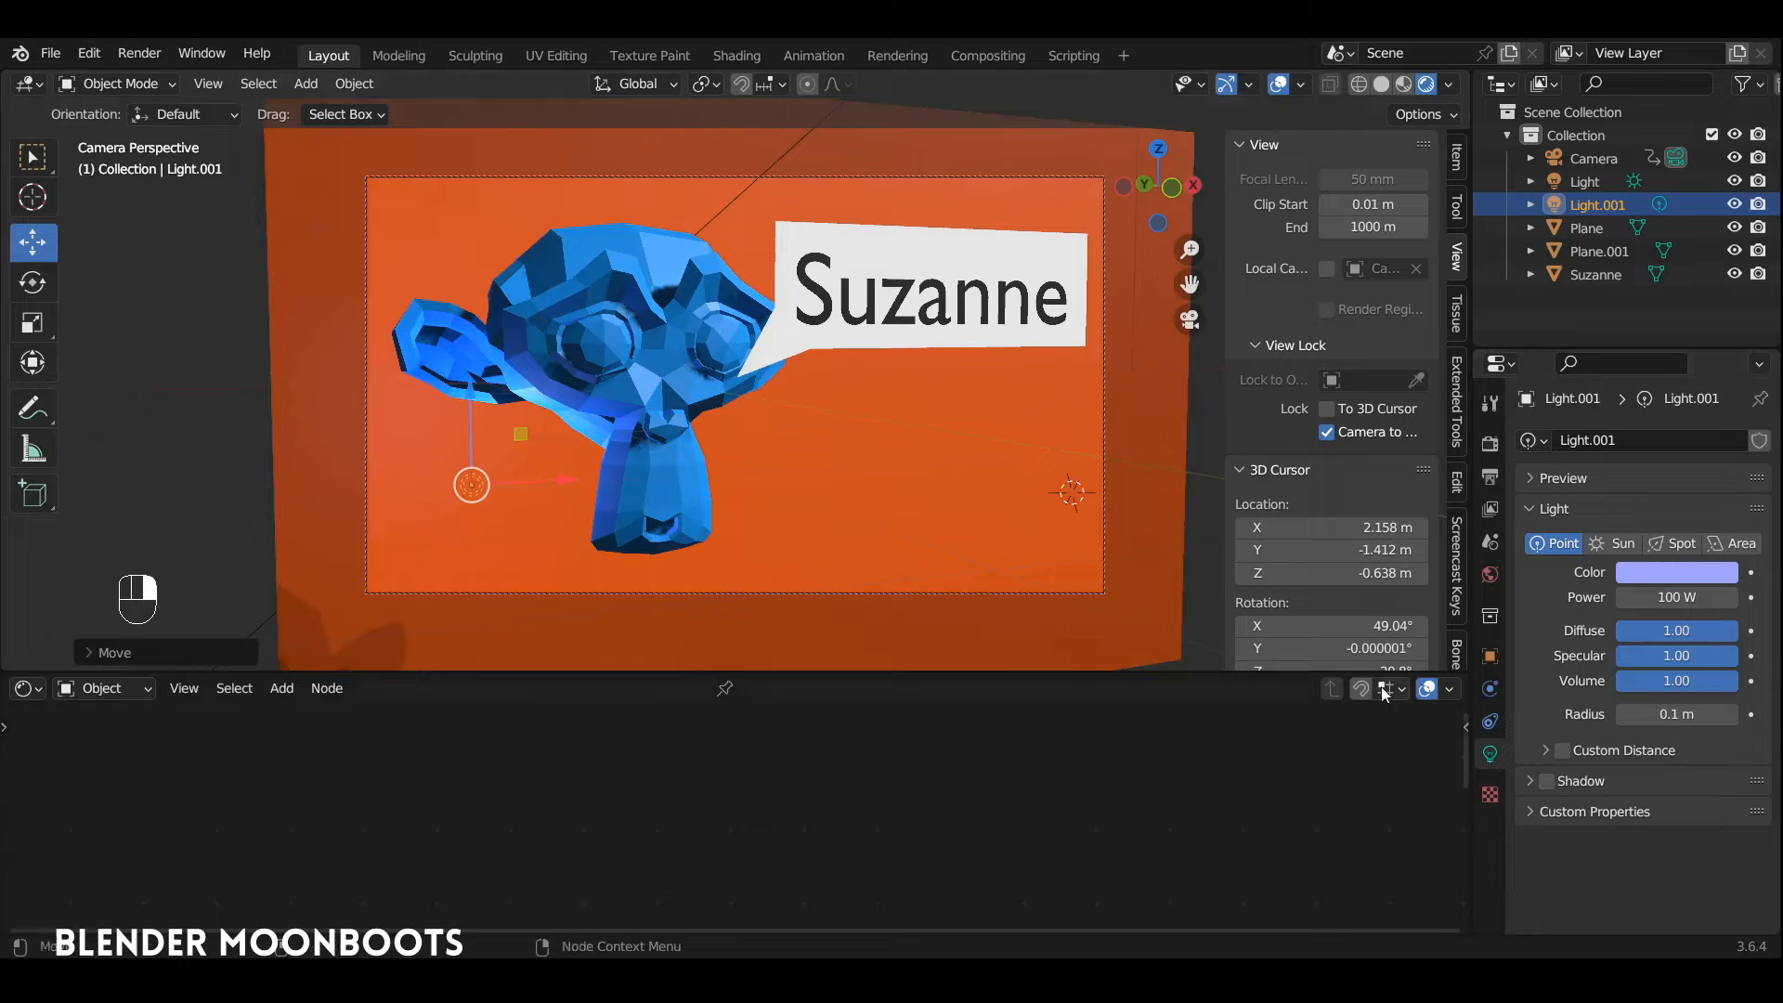
pyautogui.click(1547, 783)
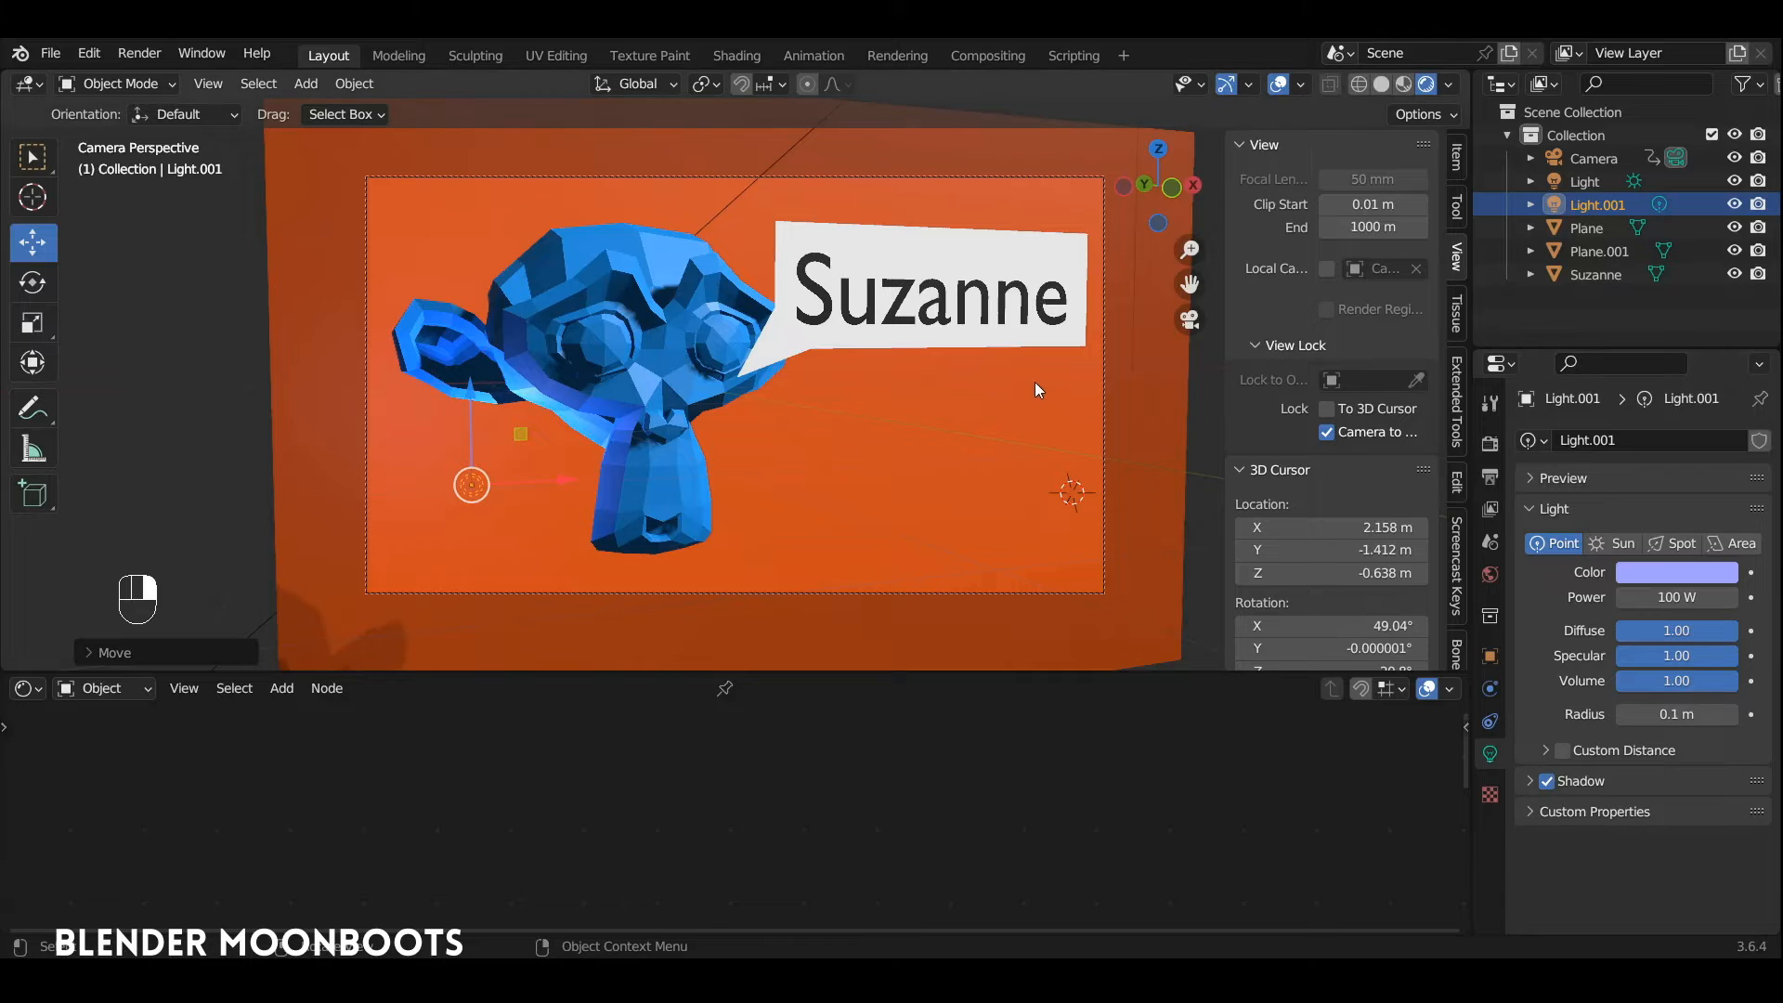
# Step: Leave the camera view, add a mesh plane at the 3D cursor and rotate it 90 degrees about X
pyautogui.press('KP_0')
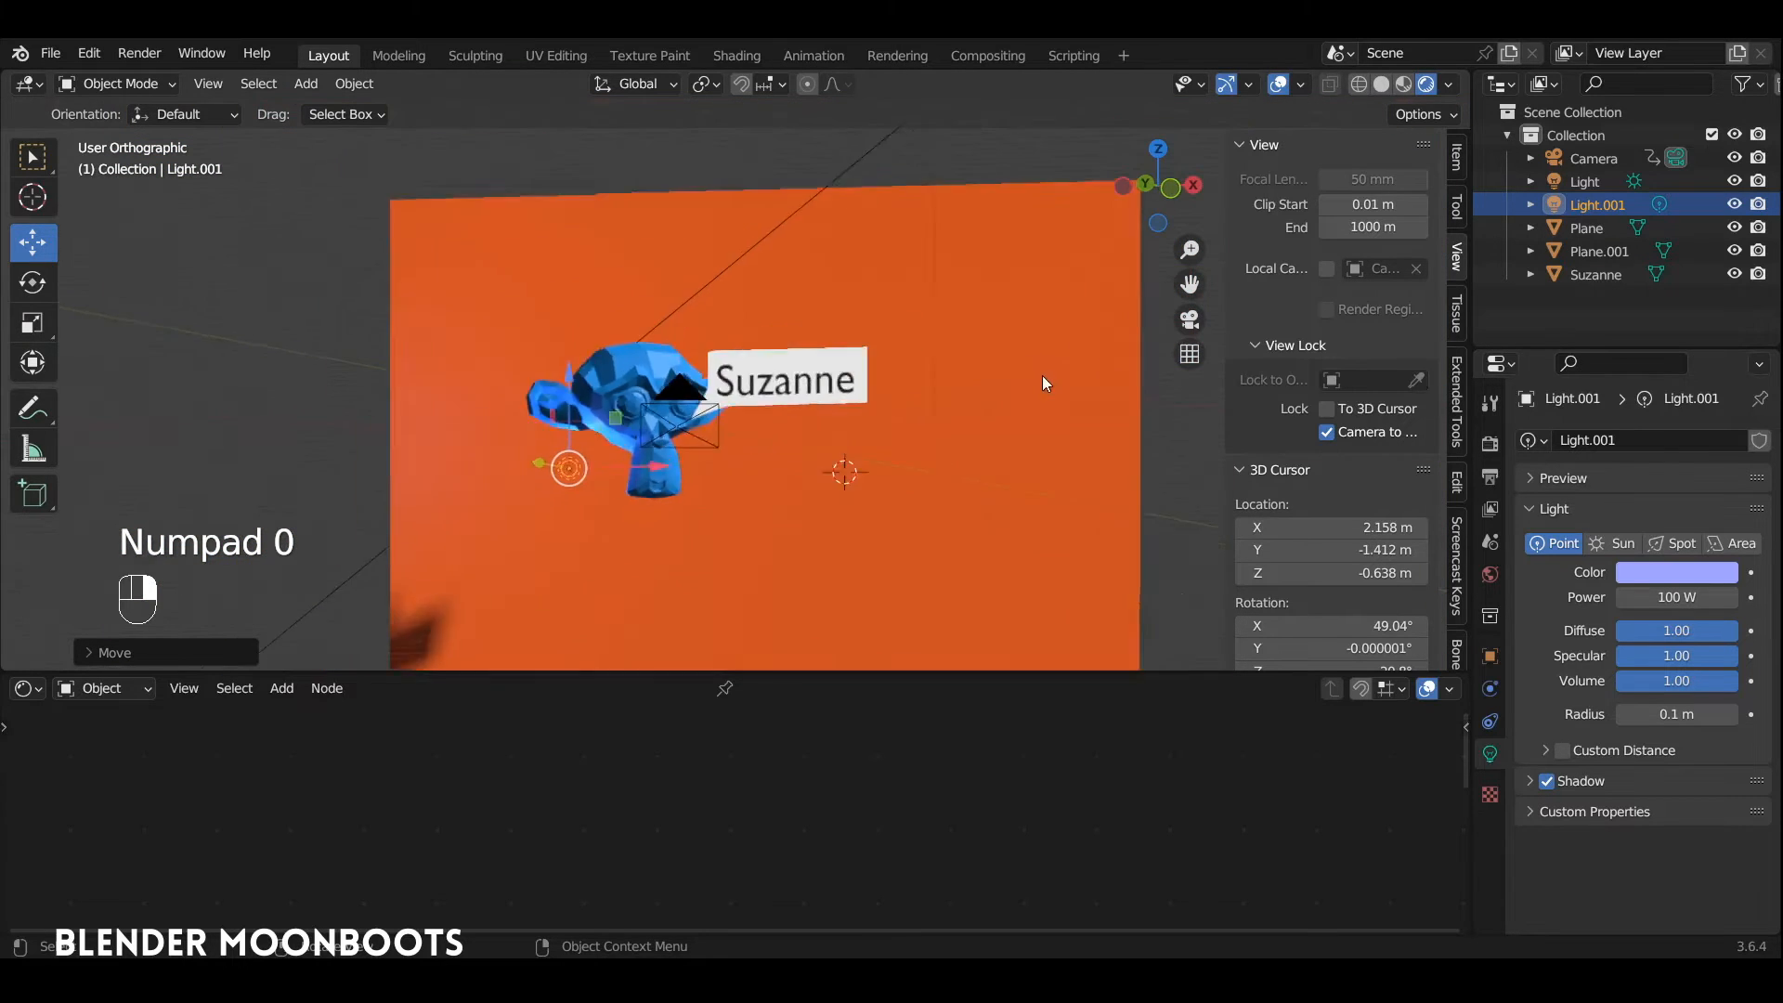
pyautogui.moveTo(899, 345); pyautogui.dragTo(895, 386, button='middle')
pyautogui.hotkey('shift', 'a')
pyautogui.moveTo(836, 268)
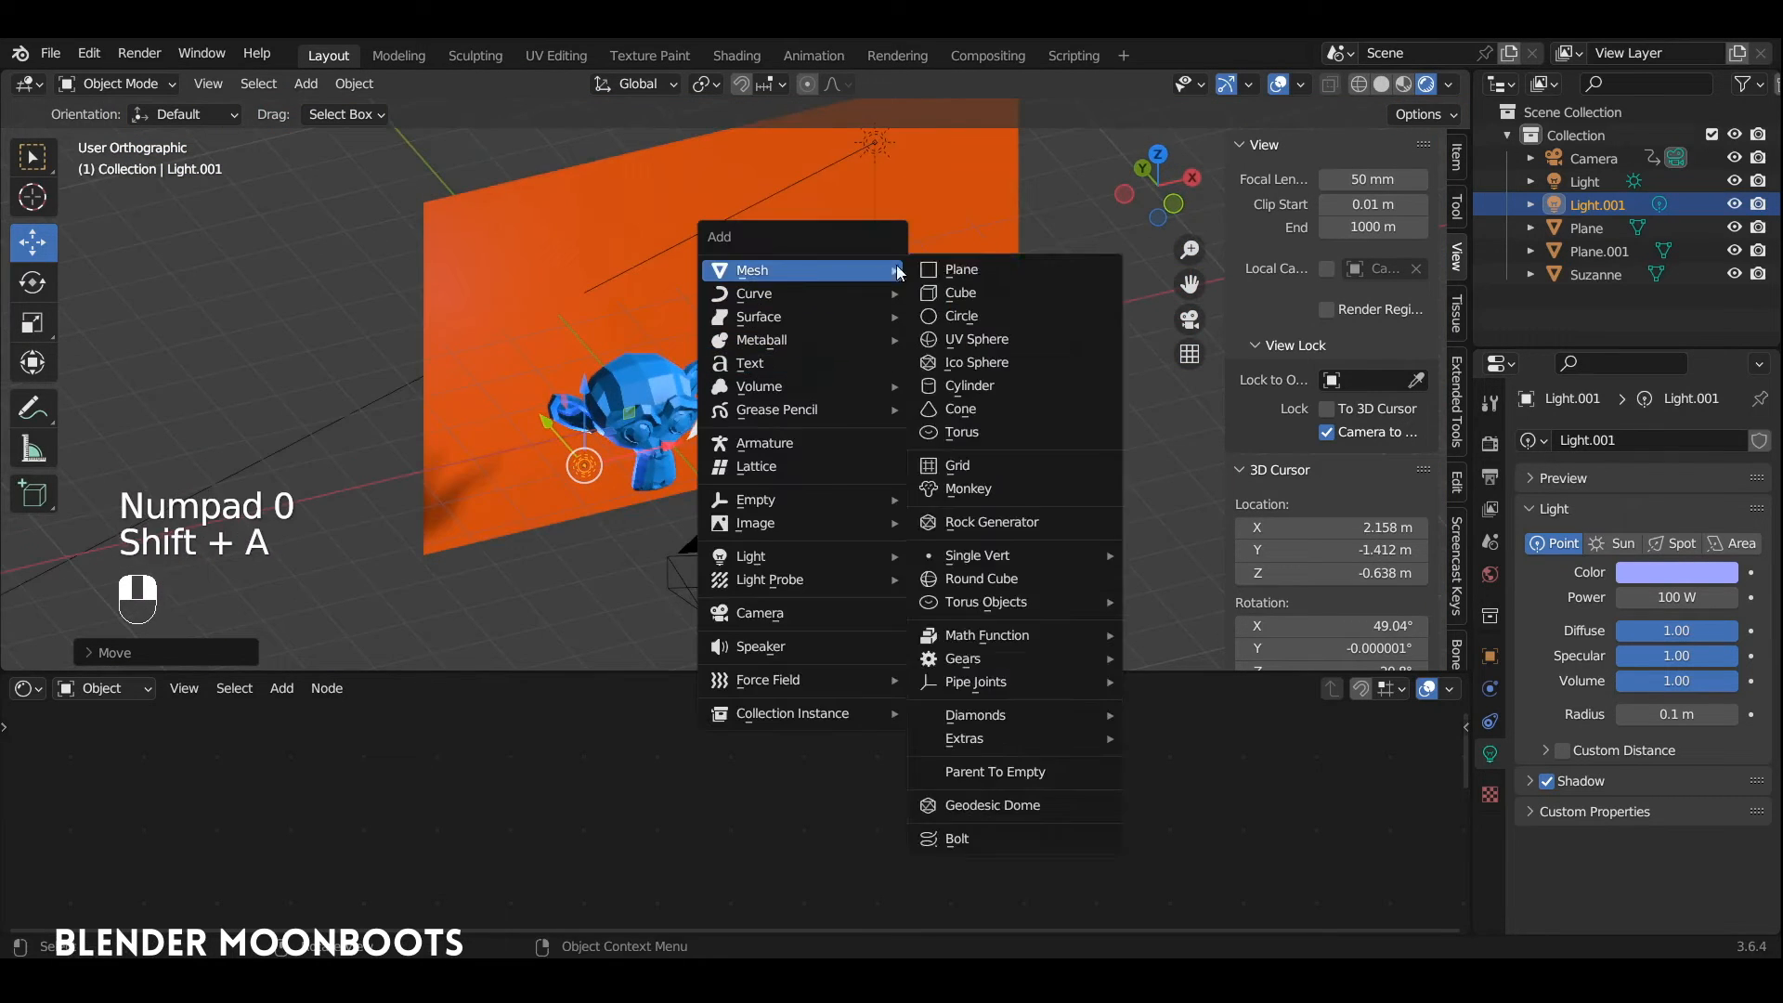
pyautogui.click(966, 276)
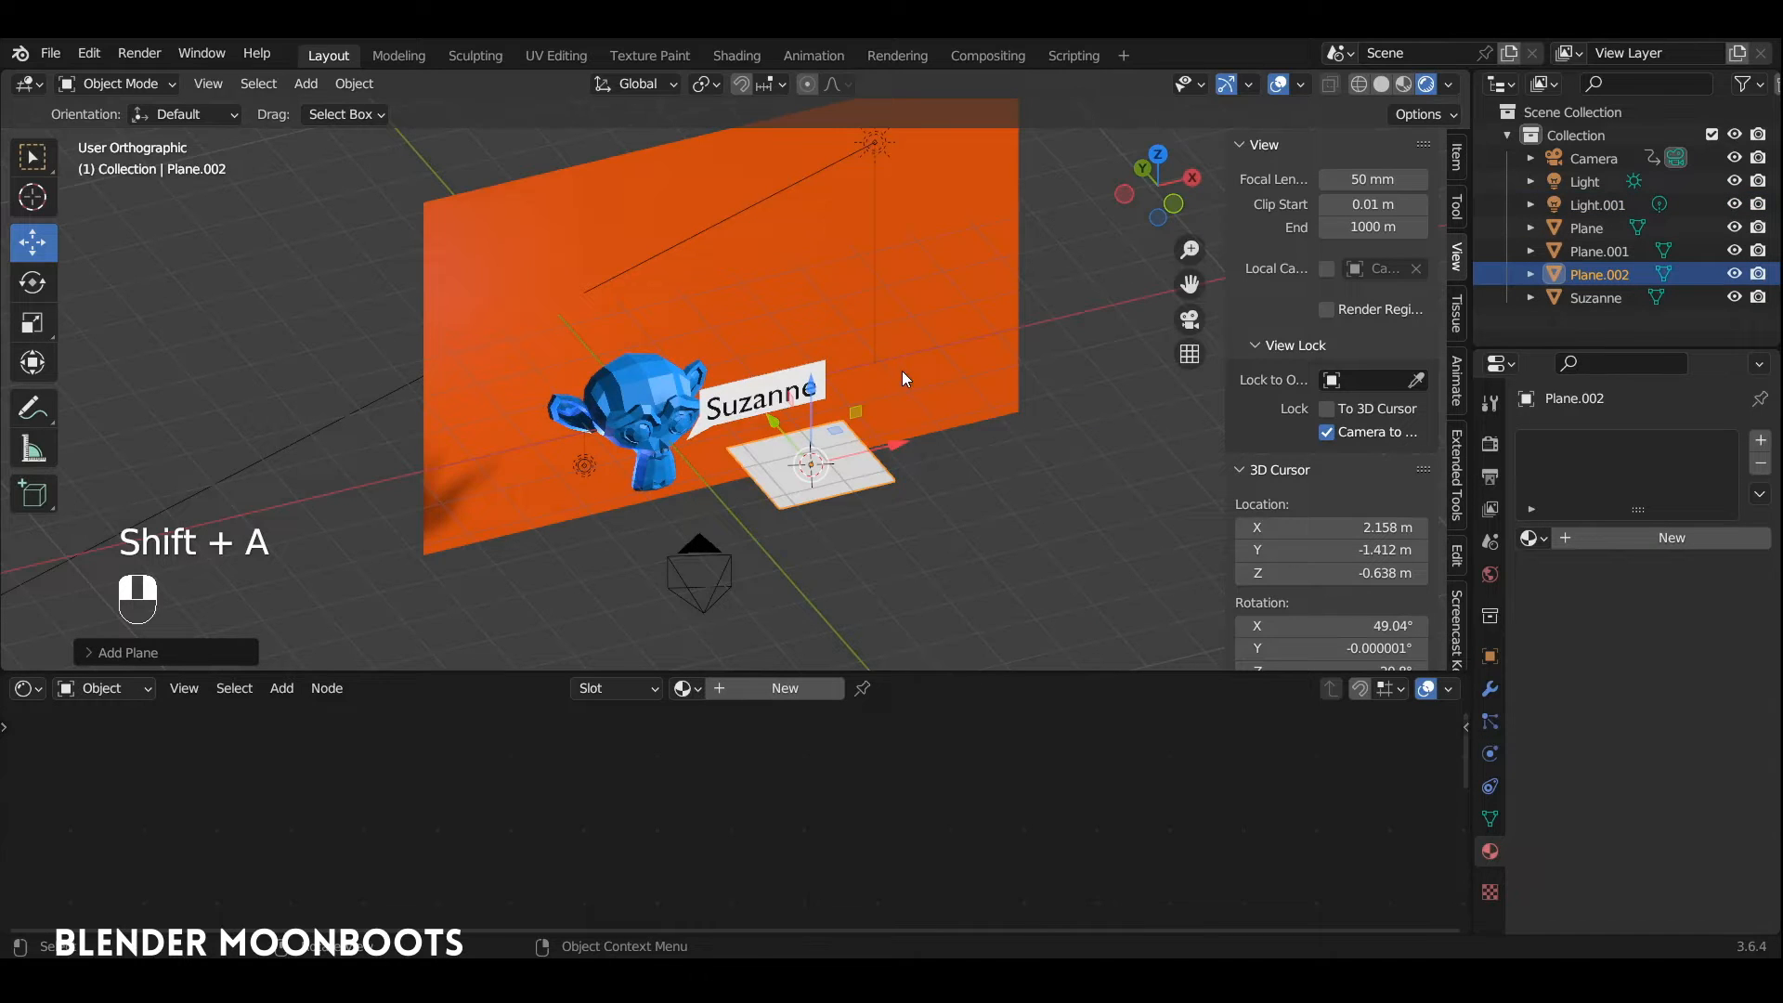
pyautogui.write('rx90')
pyautogui.press('Return')
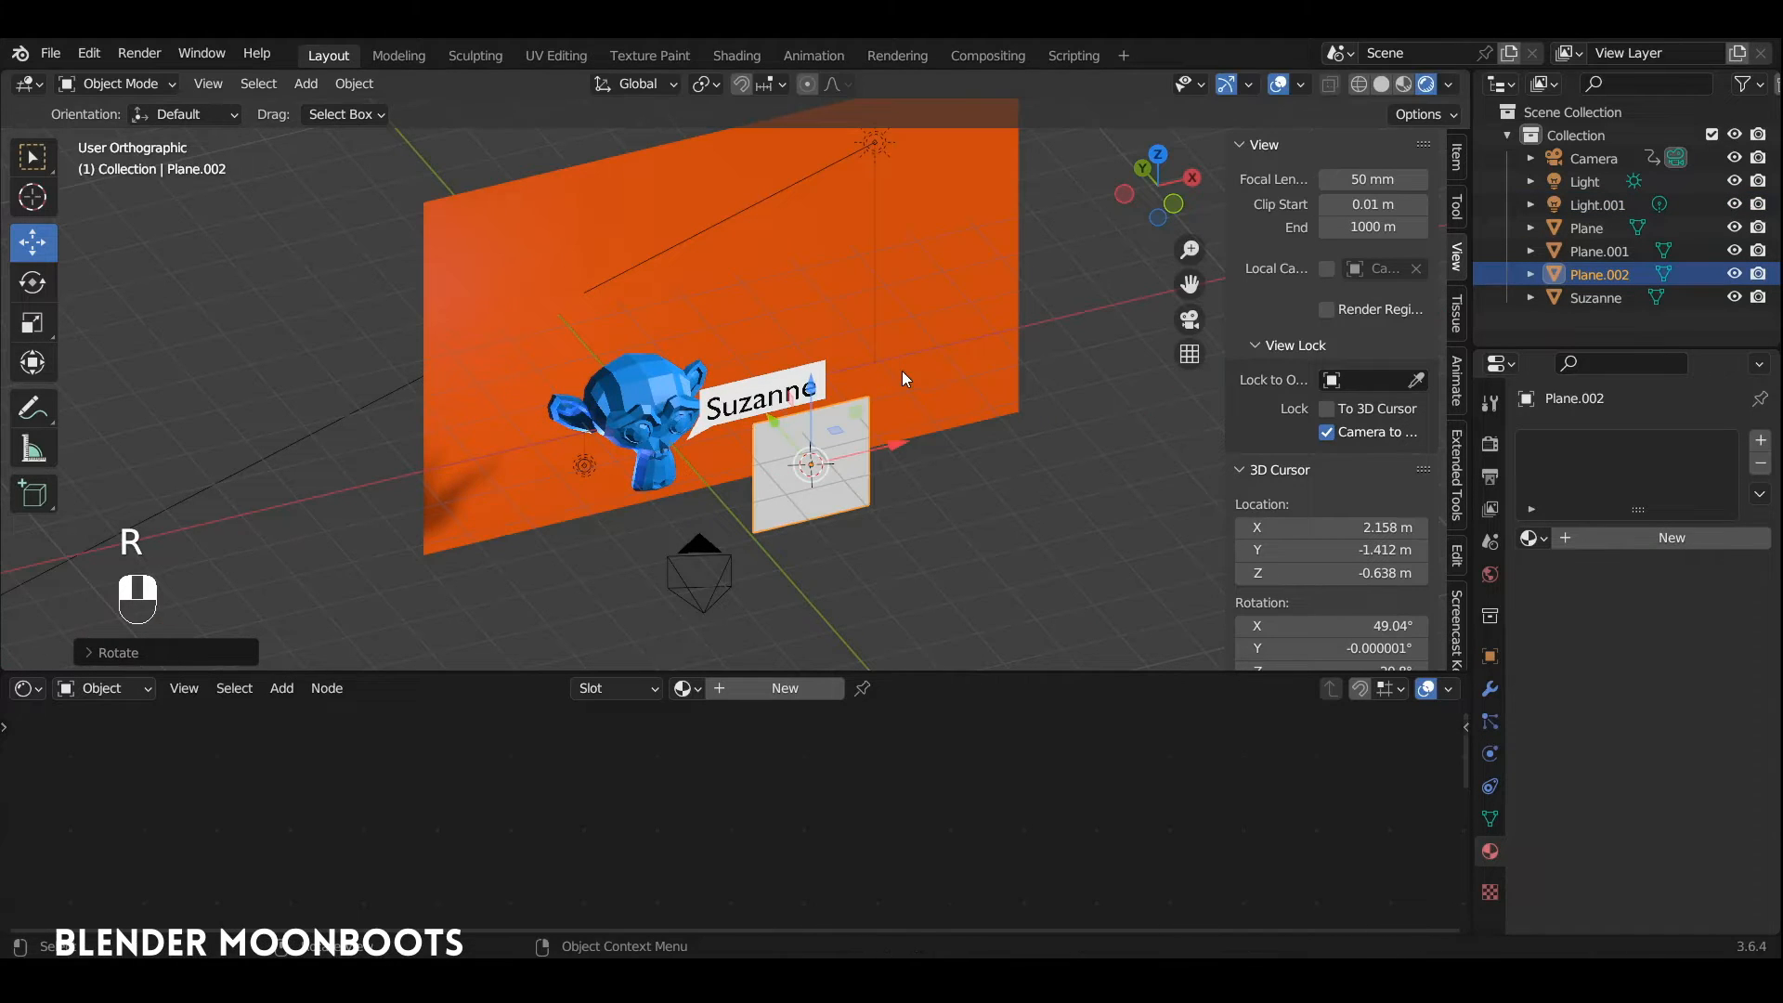
# Step: Move the new plane up and in front of the speech bubble, and widen it in Edit Mode into a long rectangle
pyautogui.moveTo(811, 386); pyautogui.dragTo(812, 356)
pyautogui.keyDown('alt'); pyautogui.moveTo(799, 358); pyautogui.dragTo(873, 371); pyautogui.keyUp('alt')
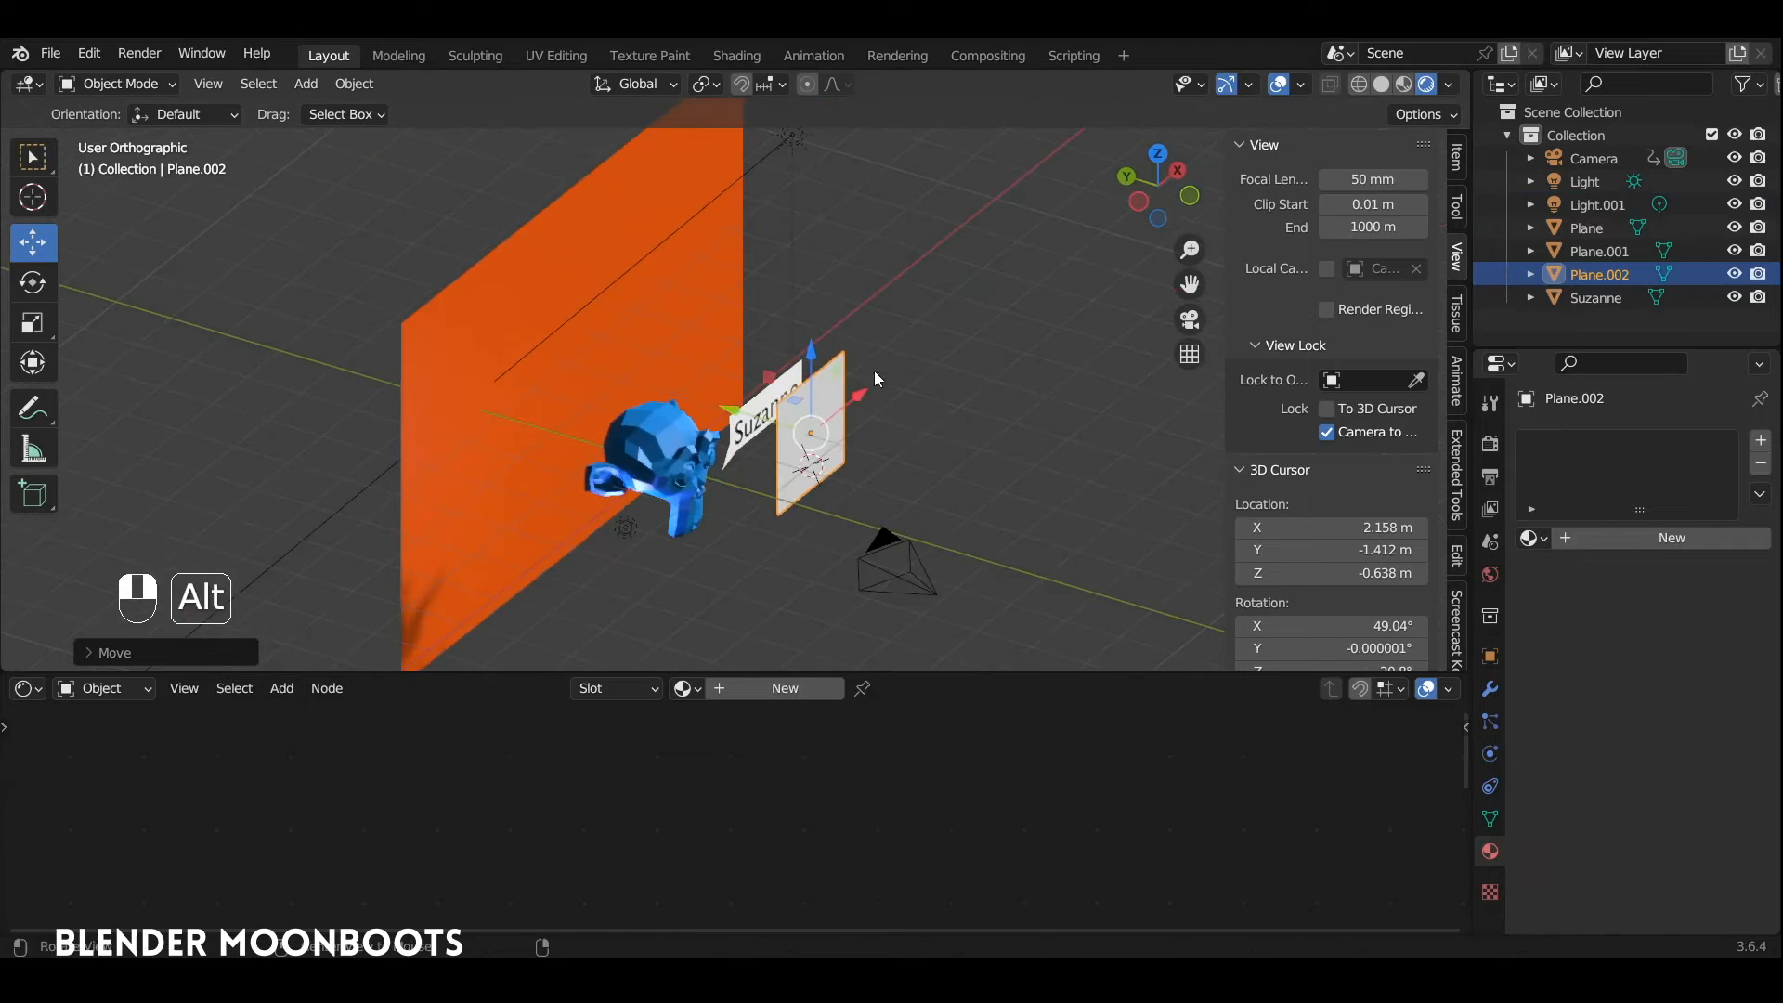
pyautogui.keyDown('alt'); pyautogui.moveTo(734, 411); pyautogui.dragTo(804, 287); pyautogui.keyUp('alt')
pyautogui.keyDown('alt'); pyautogui.moveTo(804, 287); pyautogui.dragTo(1035, 371); pyautogui.keyUp('alt')
pyautogui.press('Tab')
pyautogui.press('s')
pyautogui.click(870, 435)
pyautogui.click(843, 328)
pyautogui.keyDown('shift'); pyautogui.click(849, 468); pyautogui.keyUp('shift')
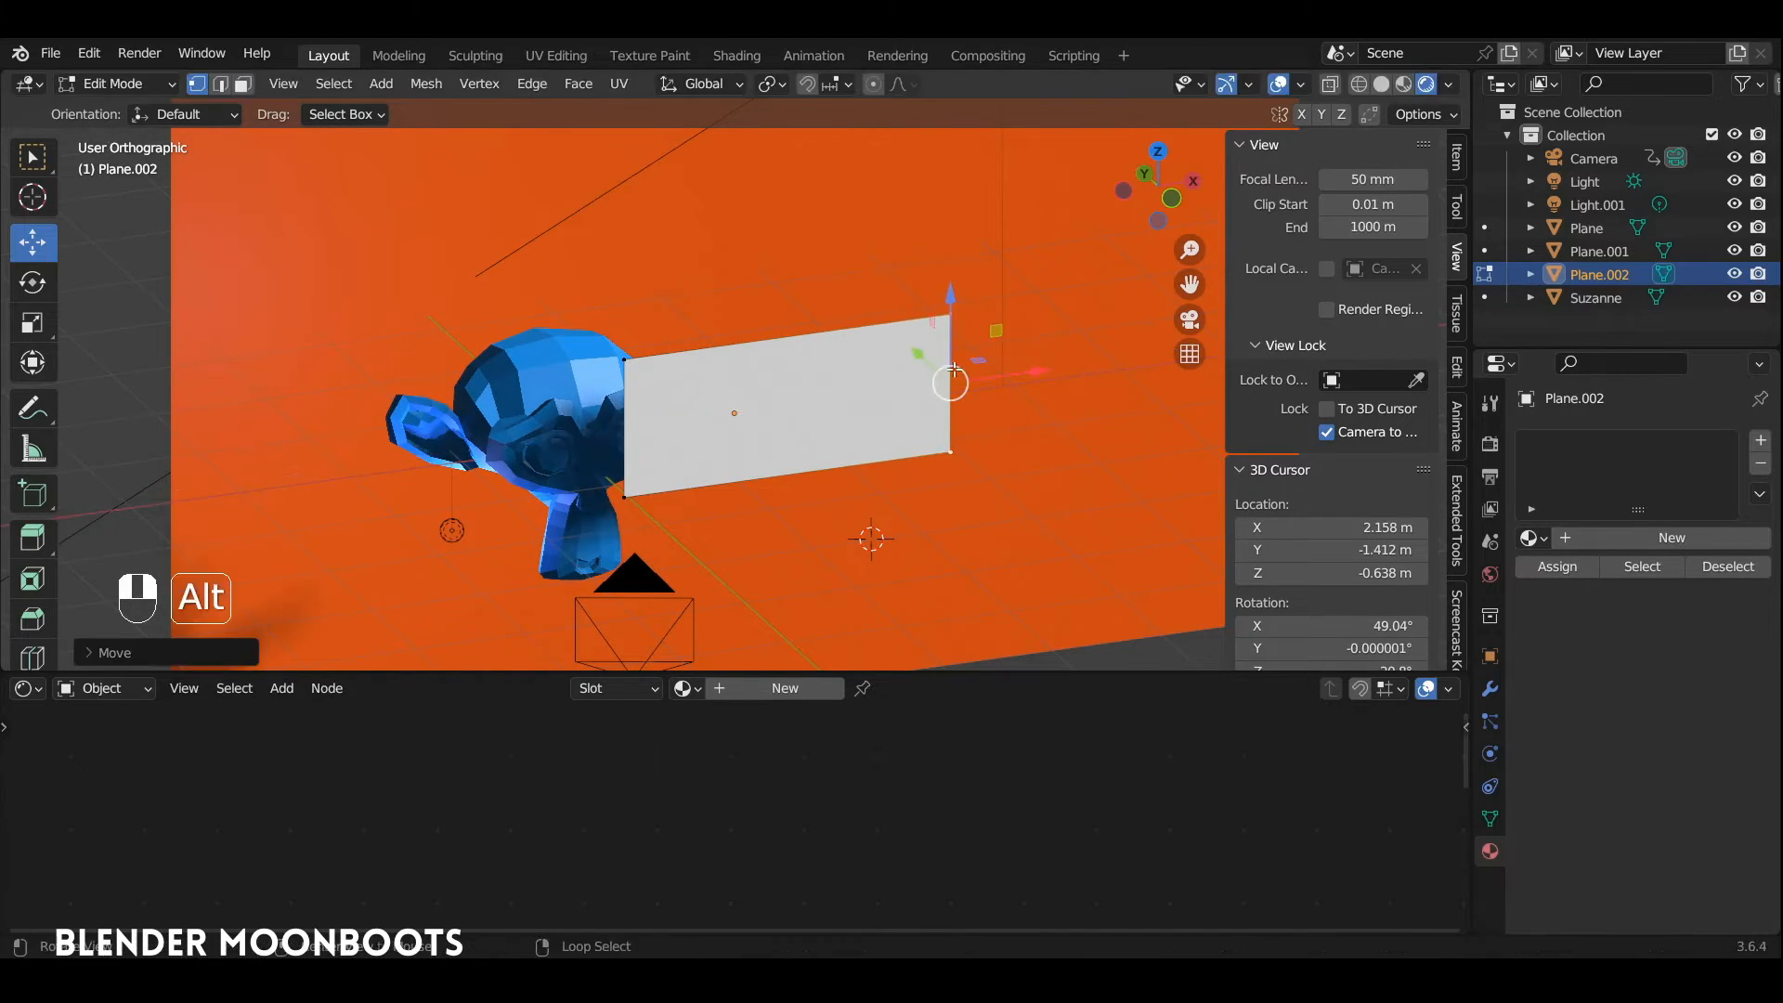
# Step: In camera view, slant the plane's left edge by moving its lower corner right, shift that edge left over the head, and exit Edit Mode
pyautogui.press('KP_0')
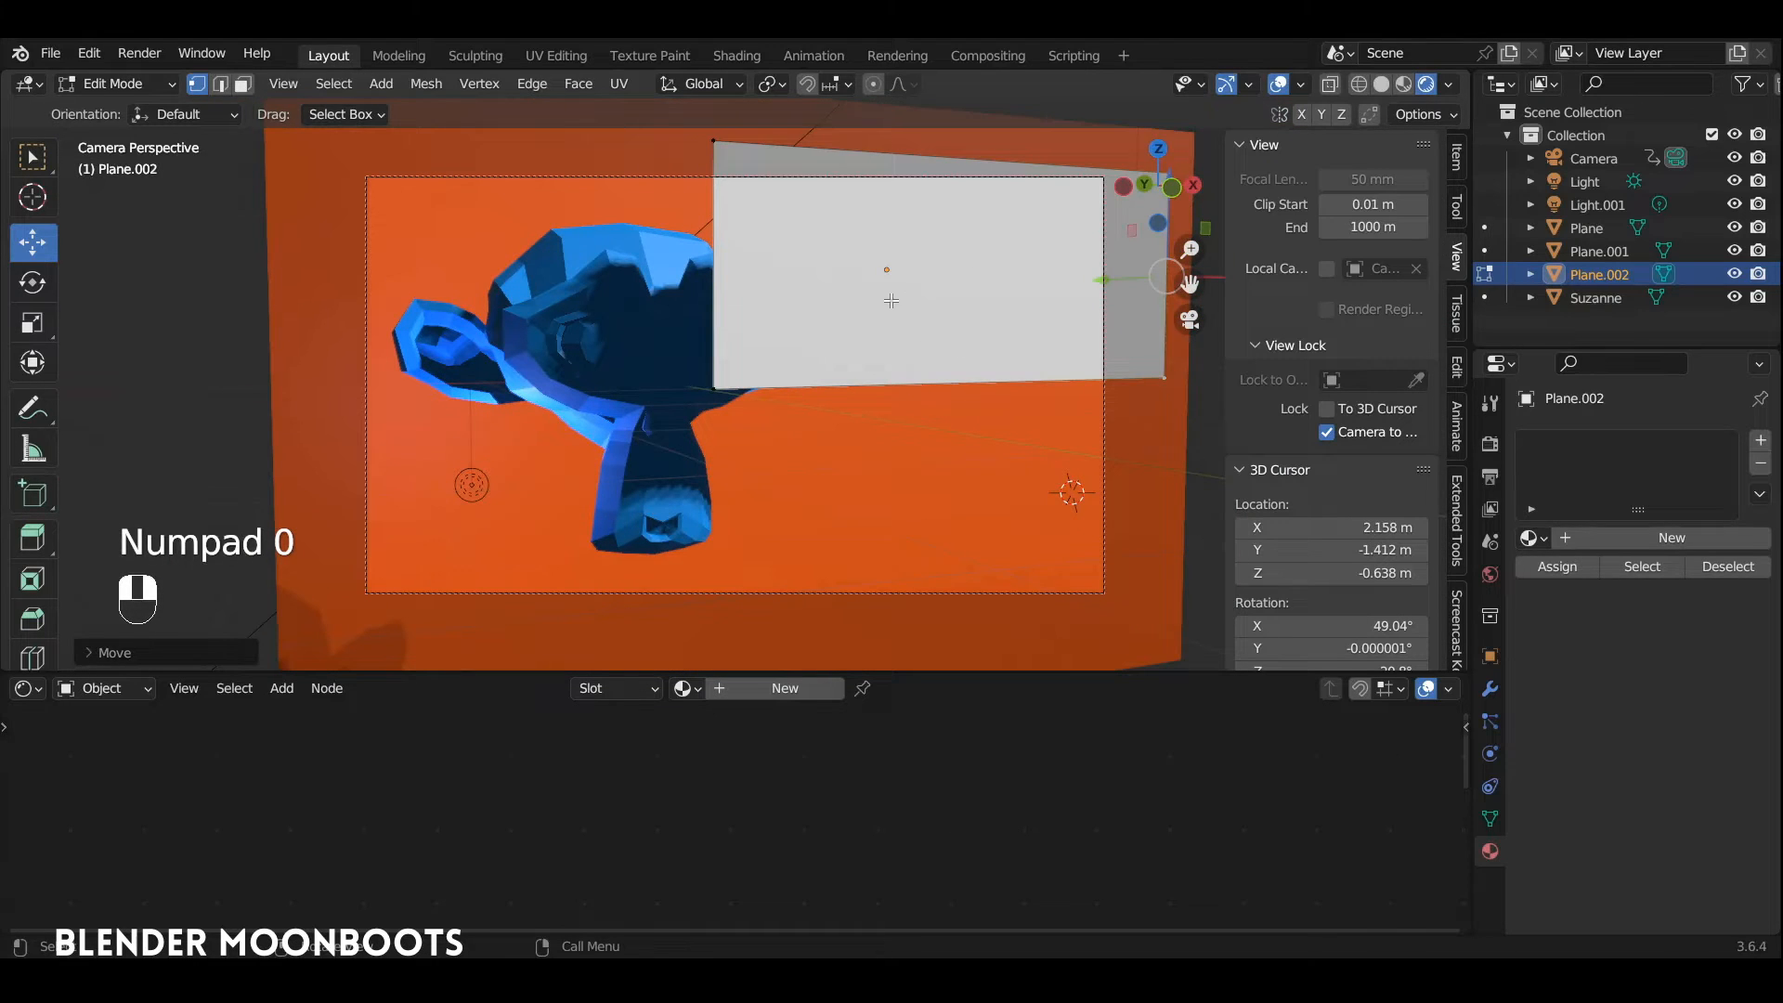
pyautogui.press('Tab')
pyautogui.press('Tab')
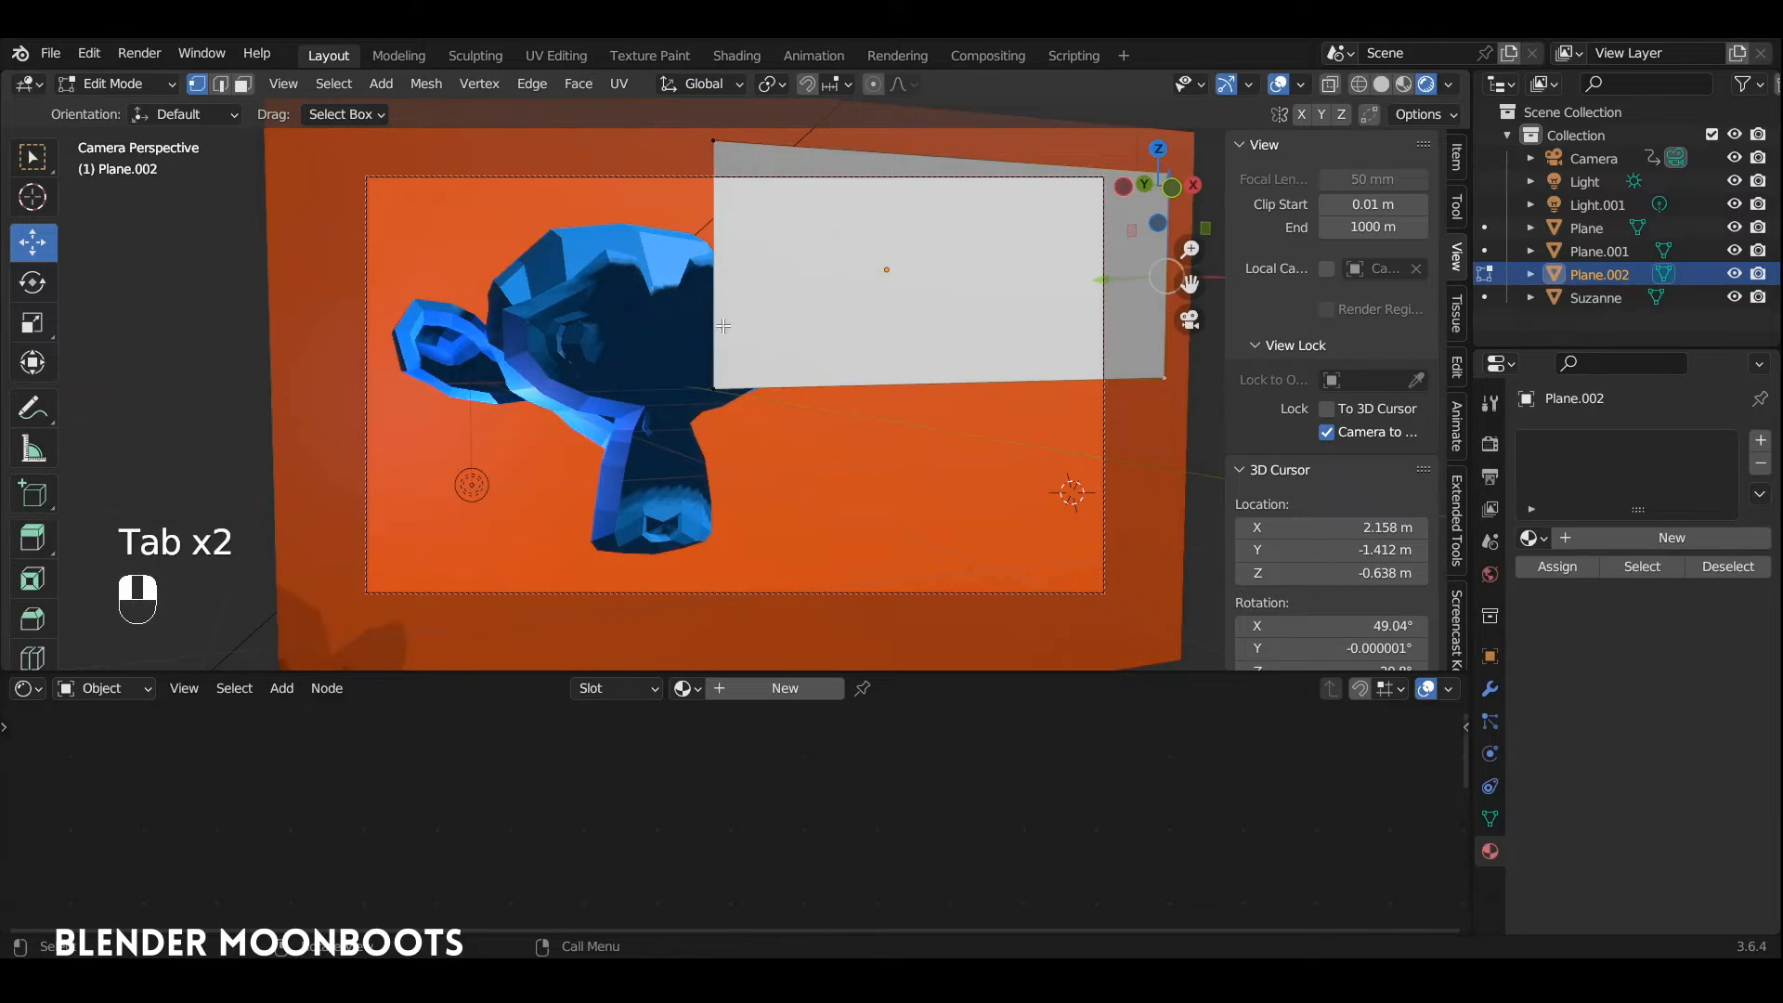
pyautogui.click(715, 393)
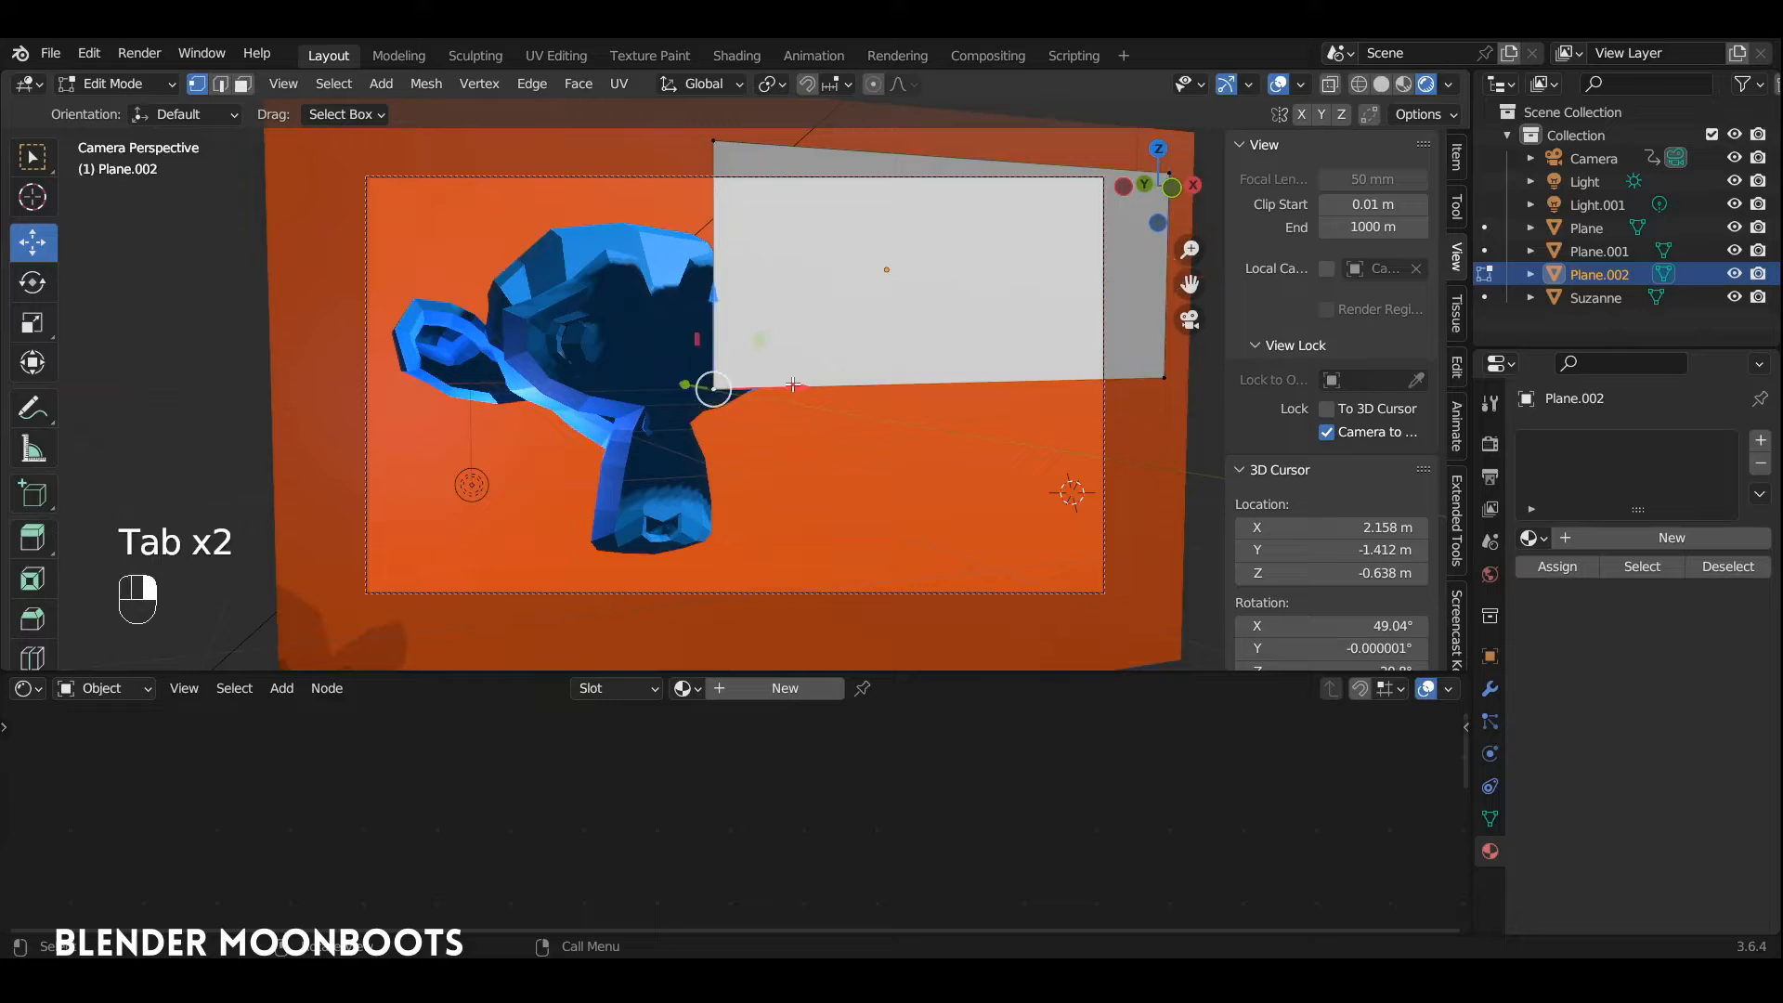
pyautogui.moveTo(806, 385); pyautogui.dragTo(943, 360)
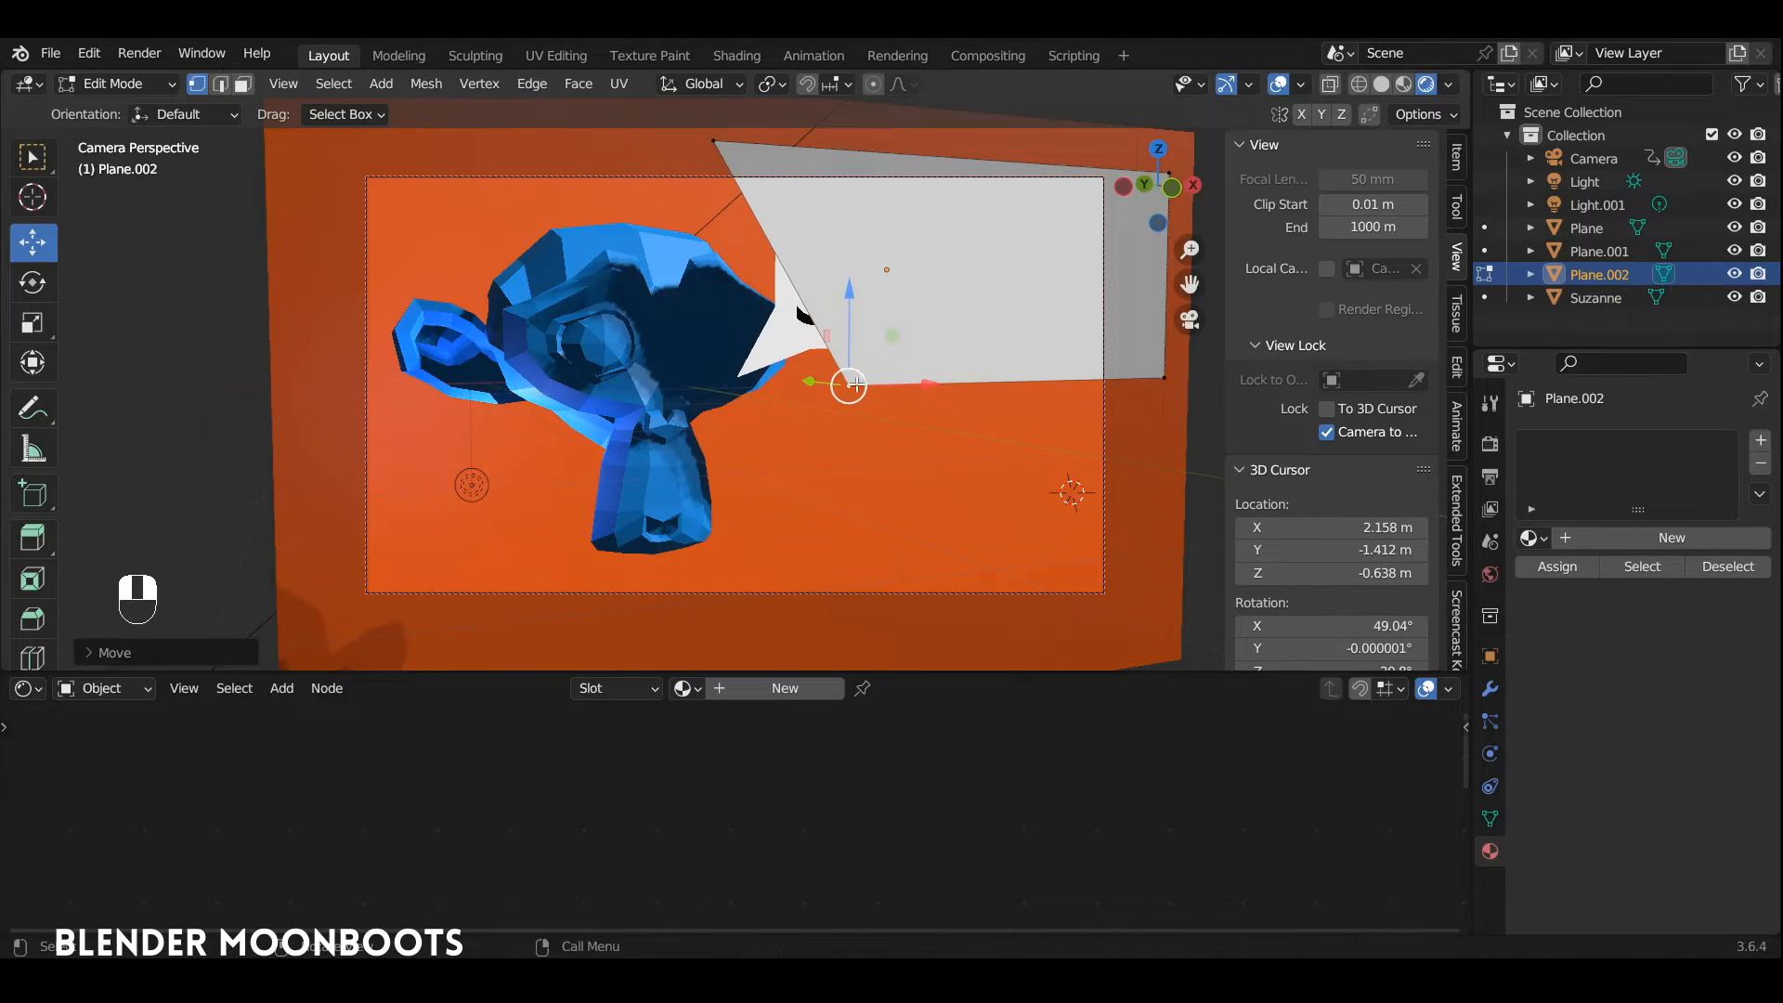
pyautogui.keyDown('shift'); pyautogui.click(732, 161); pyautogui.keyUp('shift')
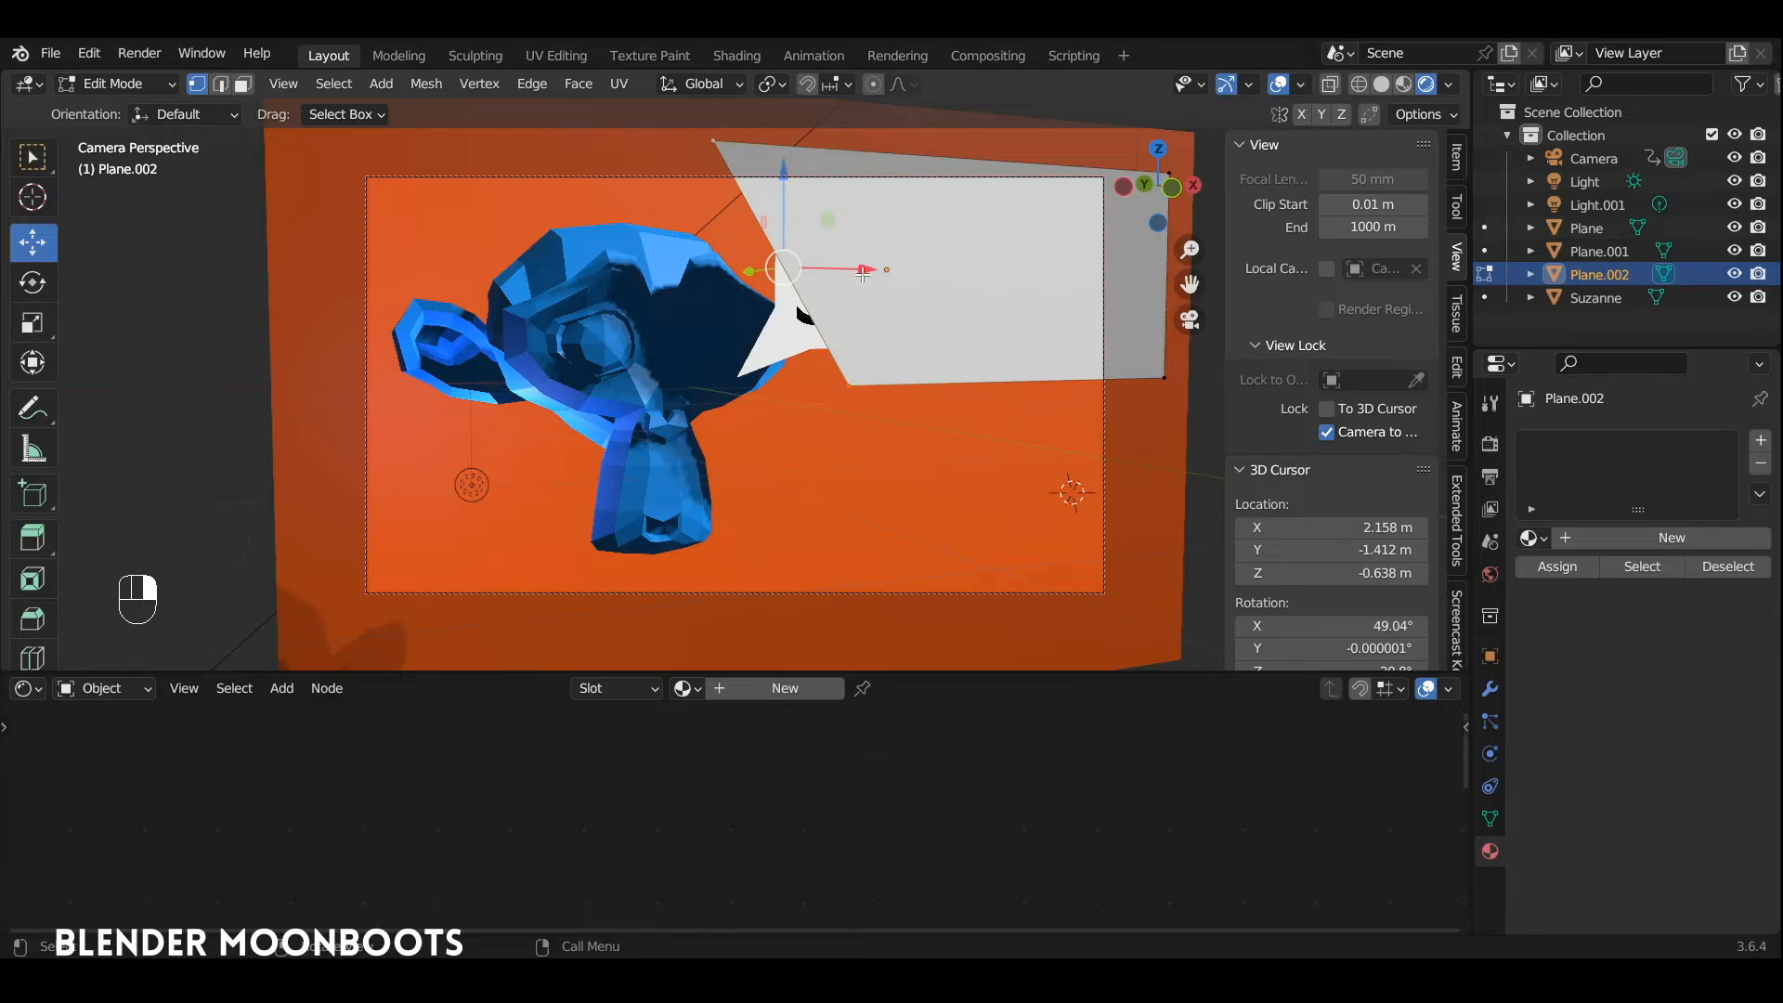
pyautogui.moveTo(855, 270); pyautogui.dragTo(715, 282)
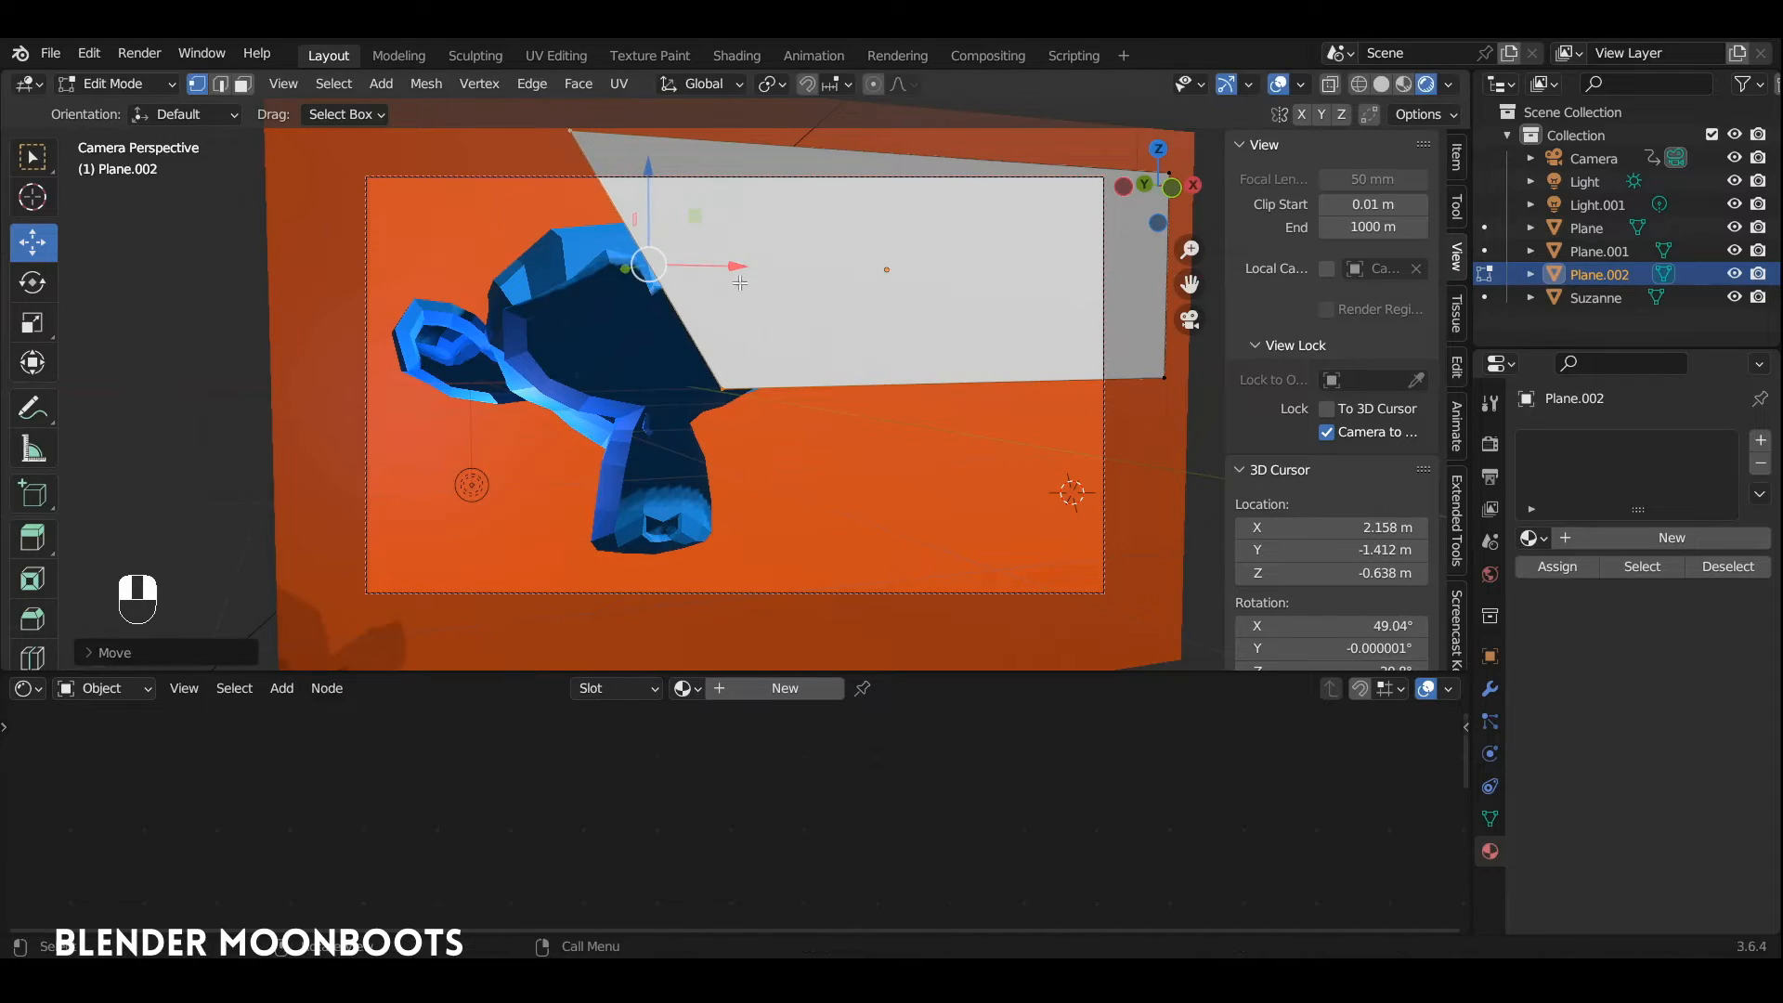
pyautogui.press('Tab')
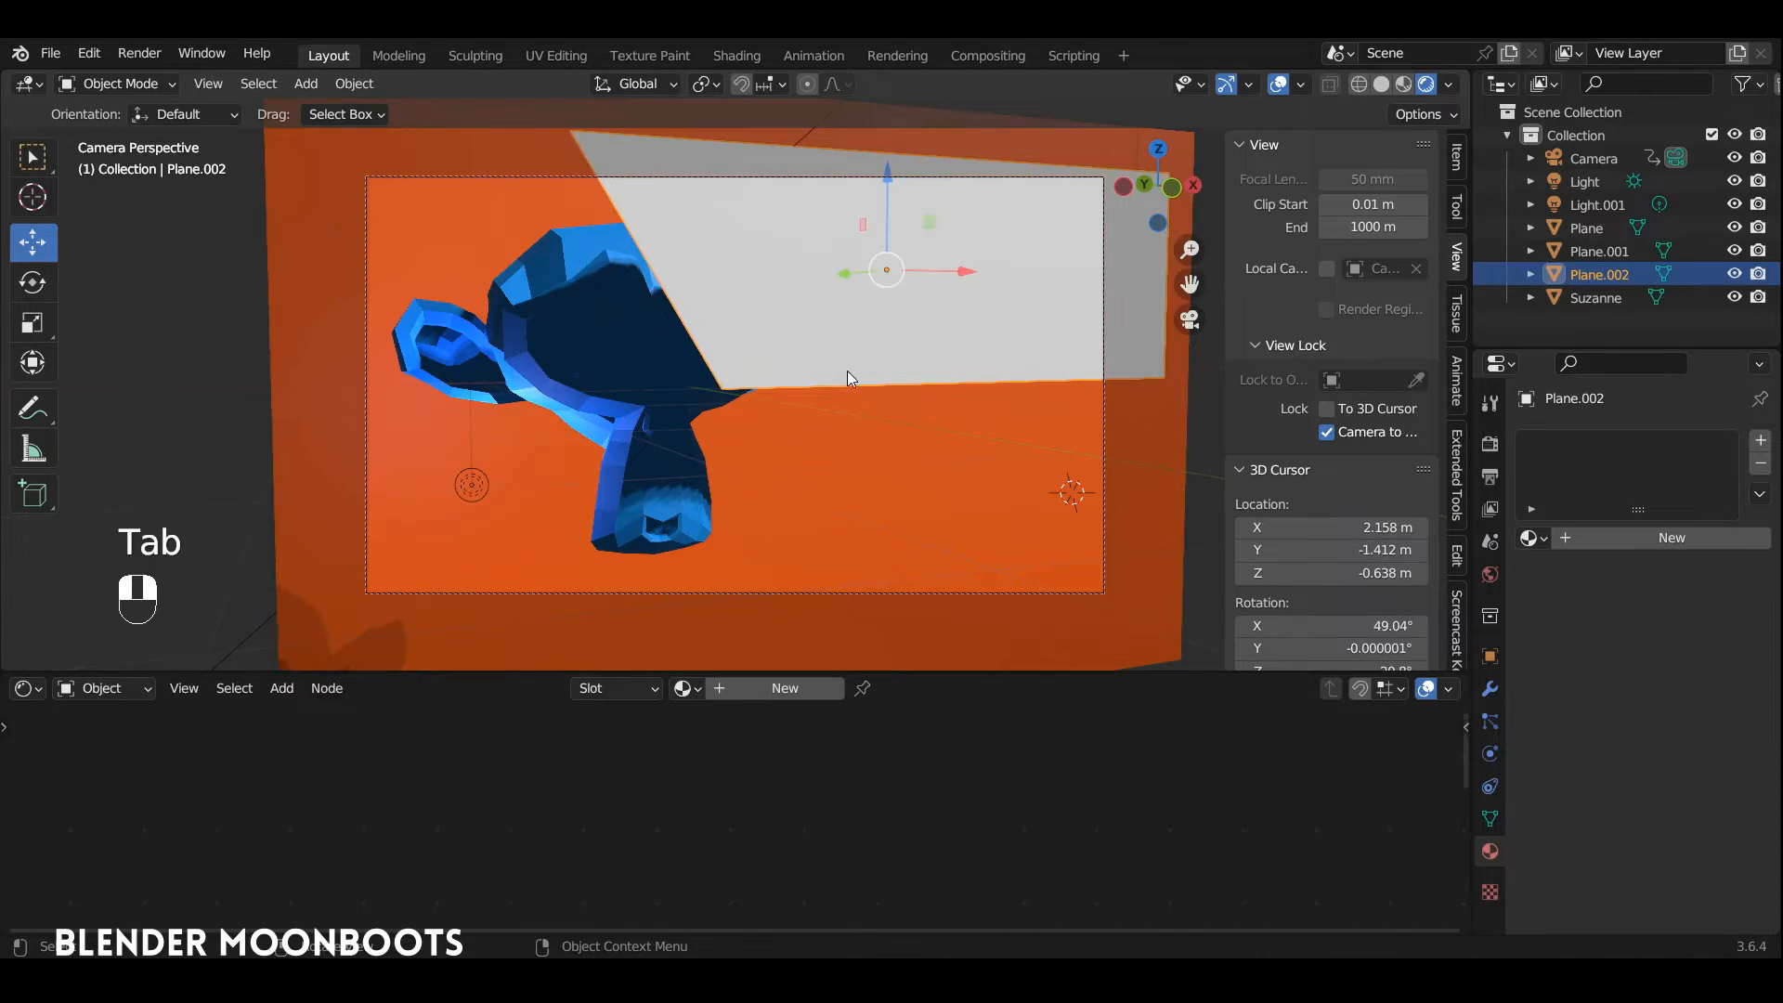
# Step: Give the front plane a new material and switch its Principled BSDF shader to Holdout
pyautogui.click(780, 683)
pyautogui.moveTo(775, 674); pyautogui.dragTo(762, 604)
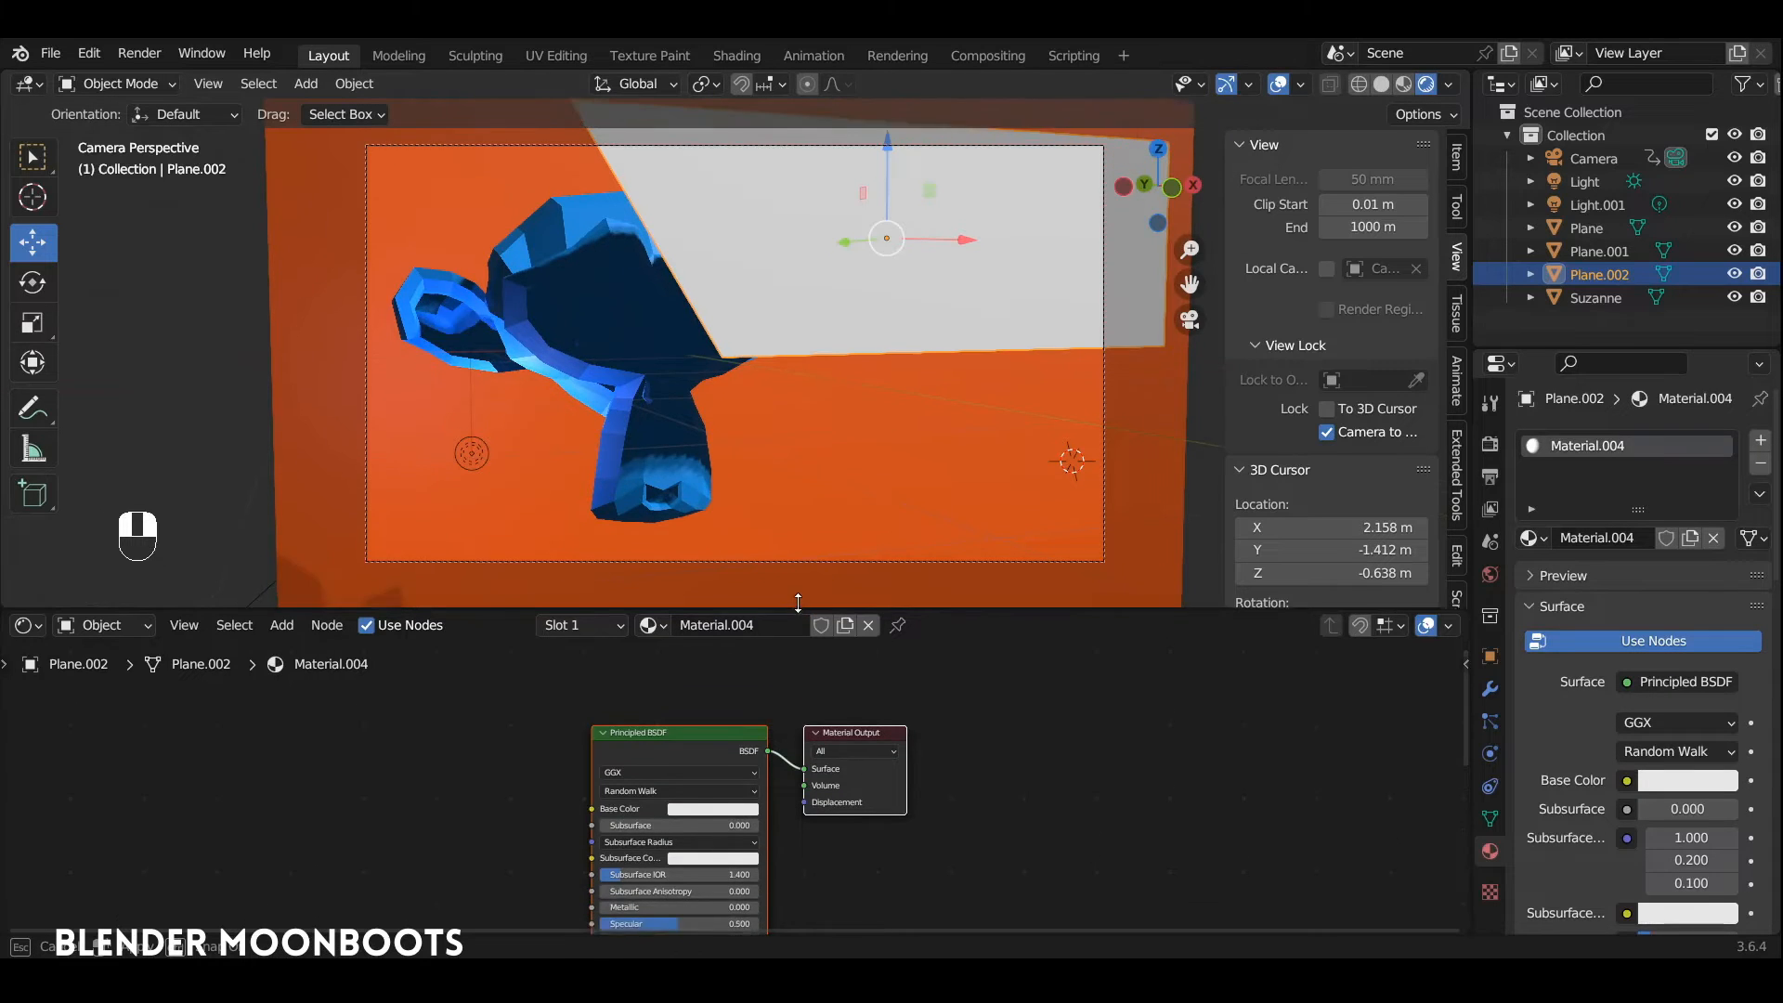
pyautogui.click(701, 727)
pyautogui.hotkey('shift', 's')
pyautogui.moveTo(696, 748)
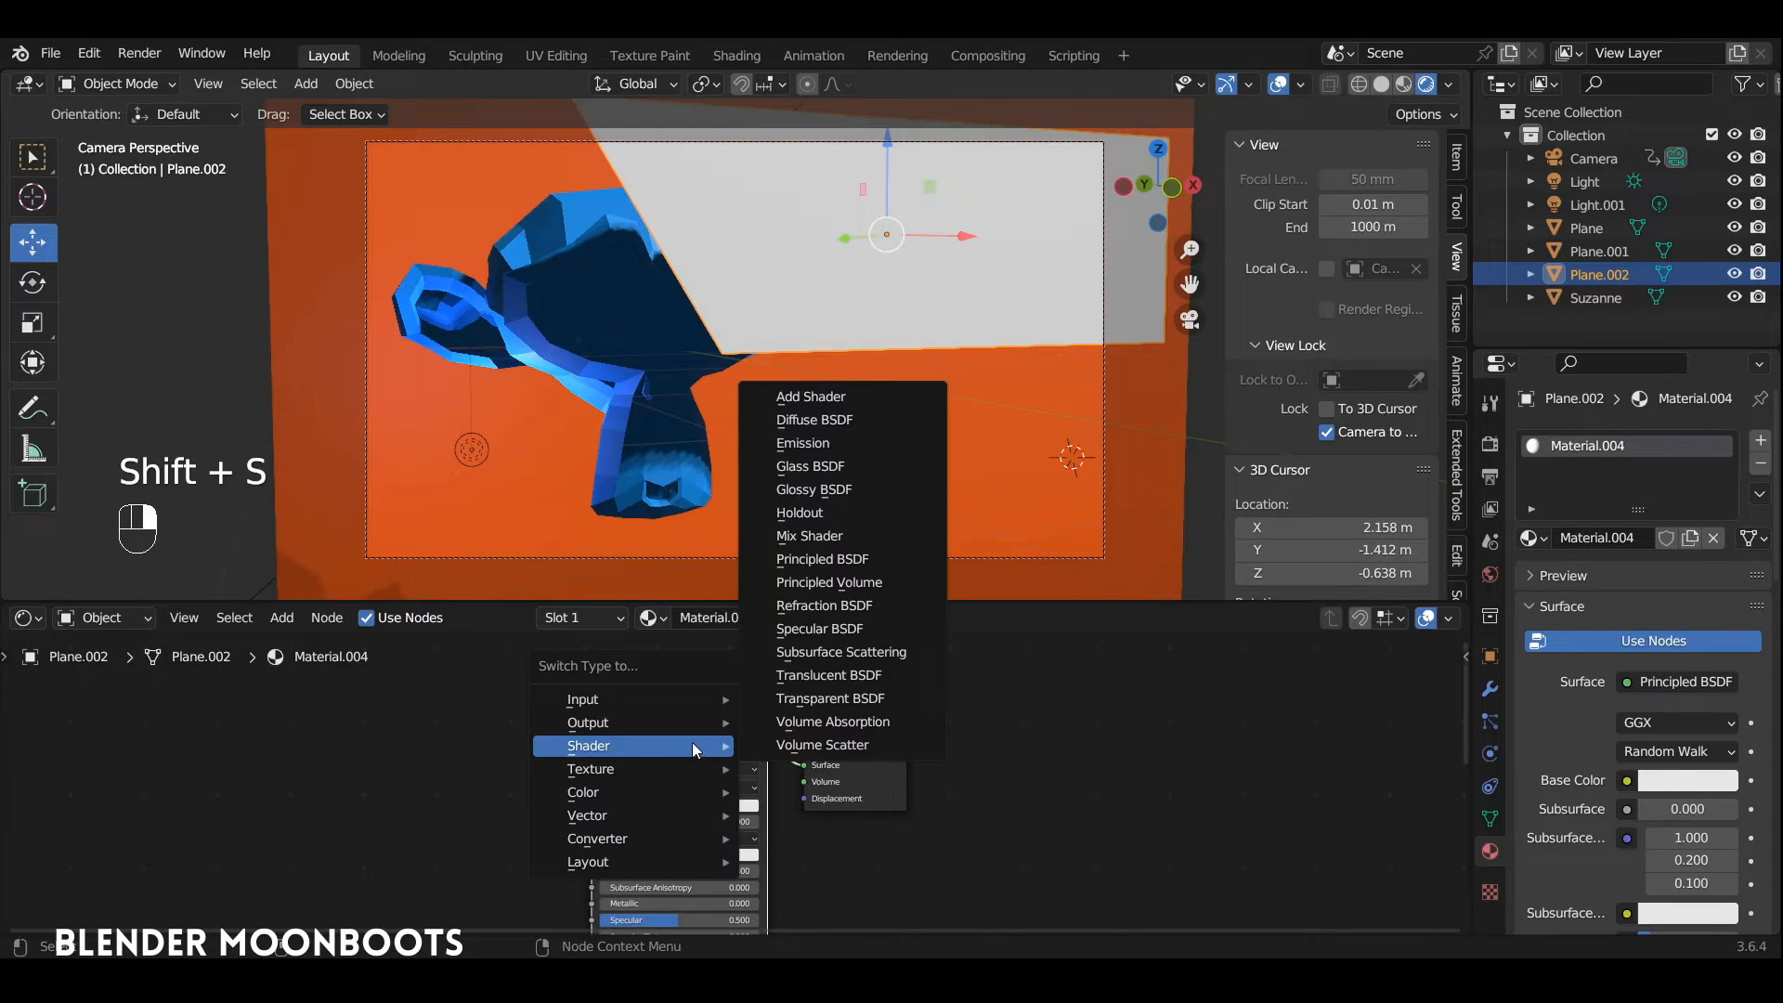
pyautogui.click(843, 513)
pyautogui.moveTo(678, 738); pyautogui.dragTo(721, 743)
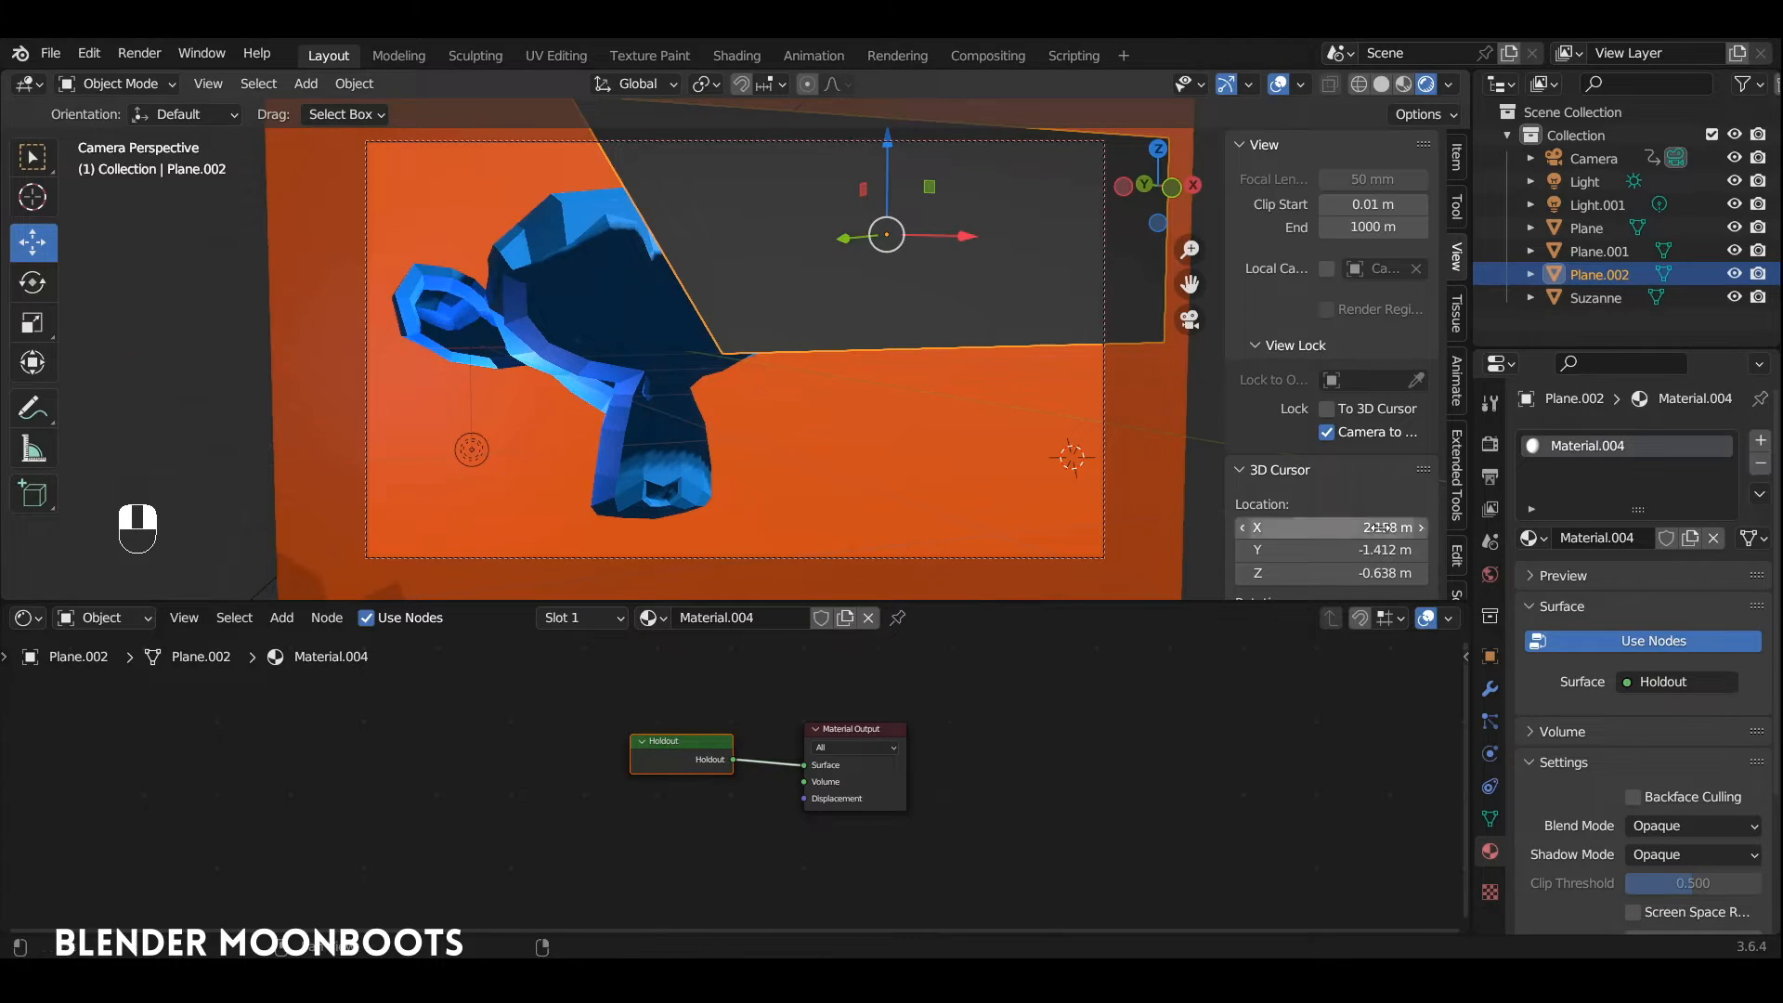
# Step: Set the holdout material's Shadow Mode to None
pyautogui.scroll(-5, 1574, 723)
pyautogui.click(1672, 678)
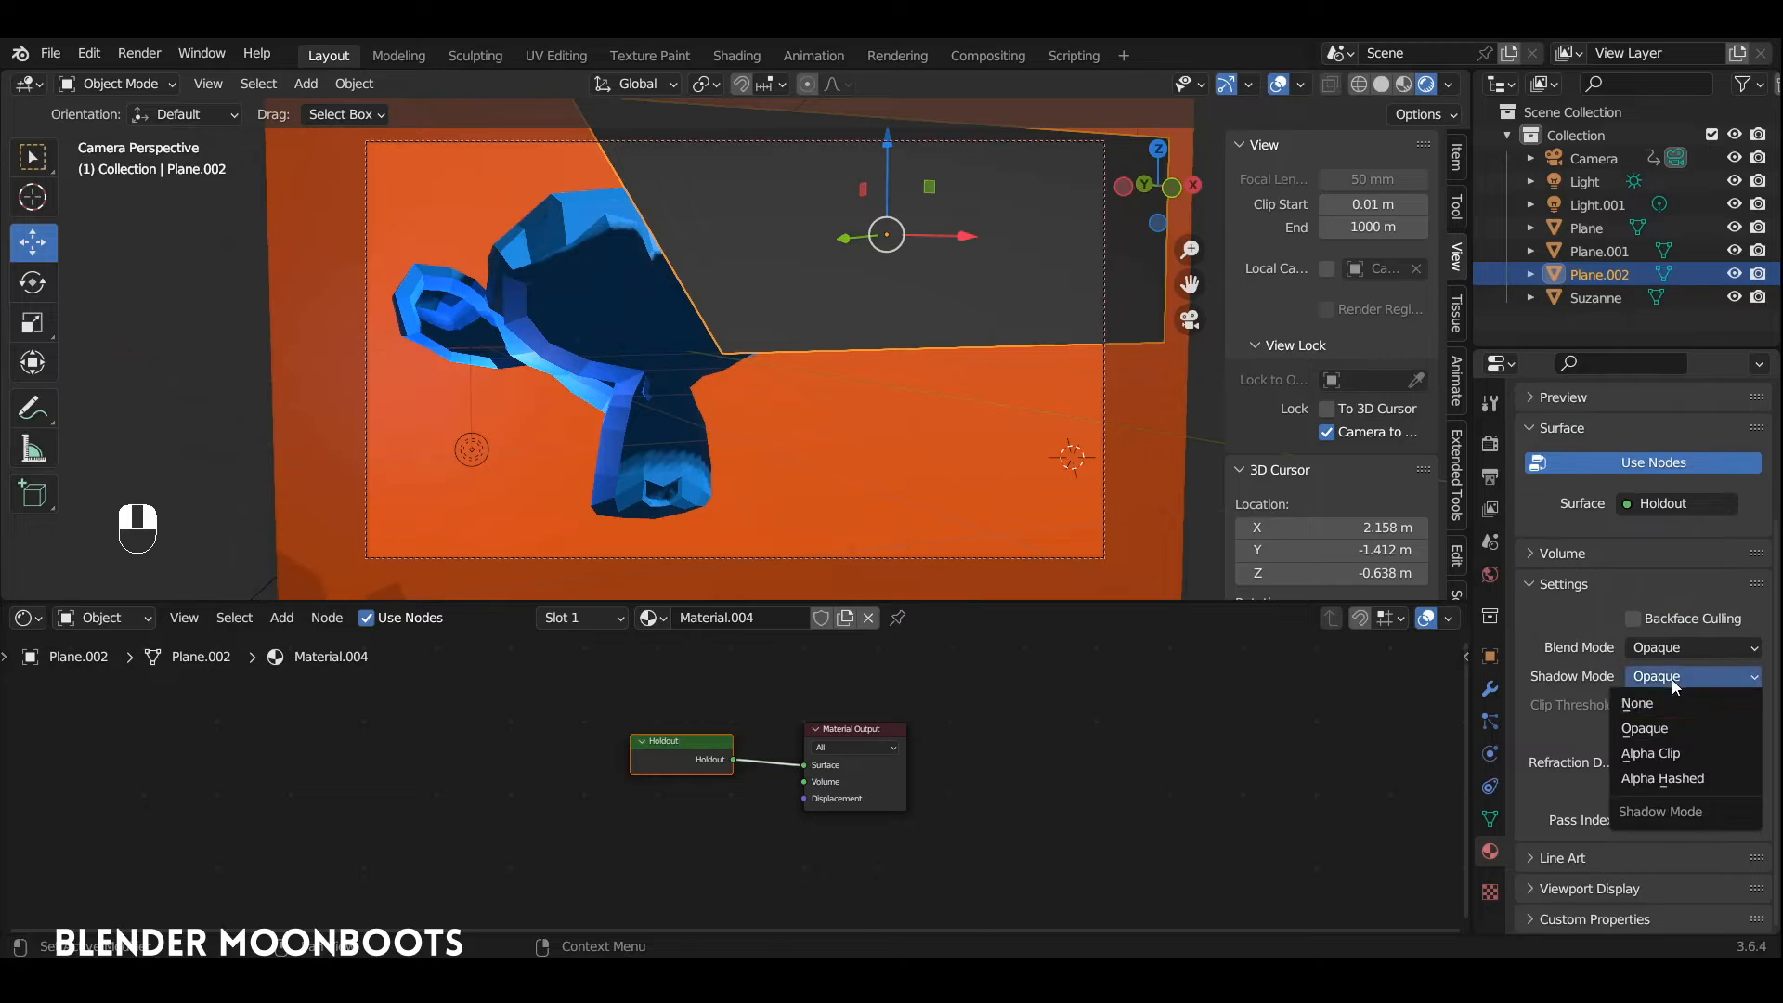
pyautogui.click(1666, 697)
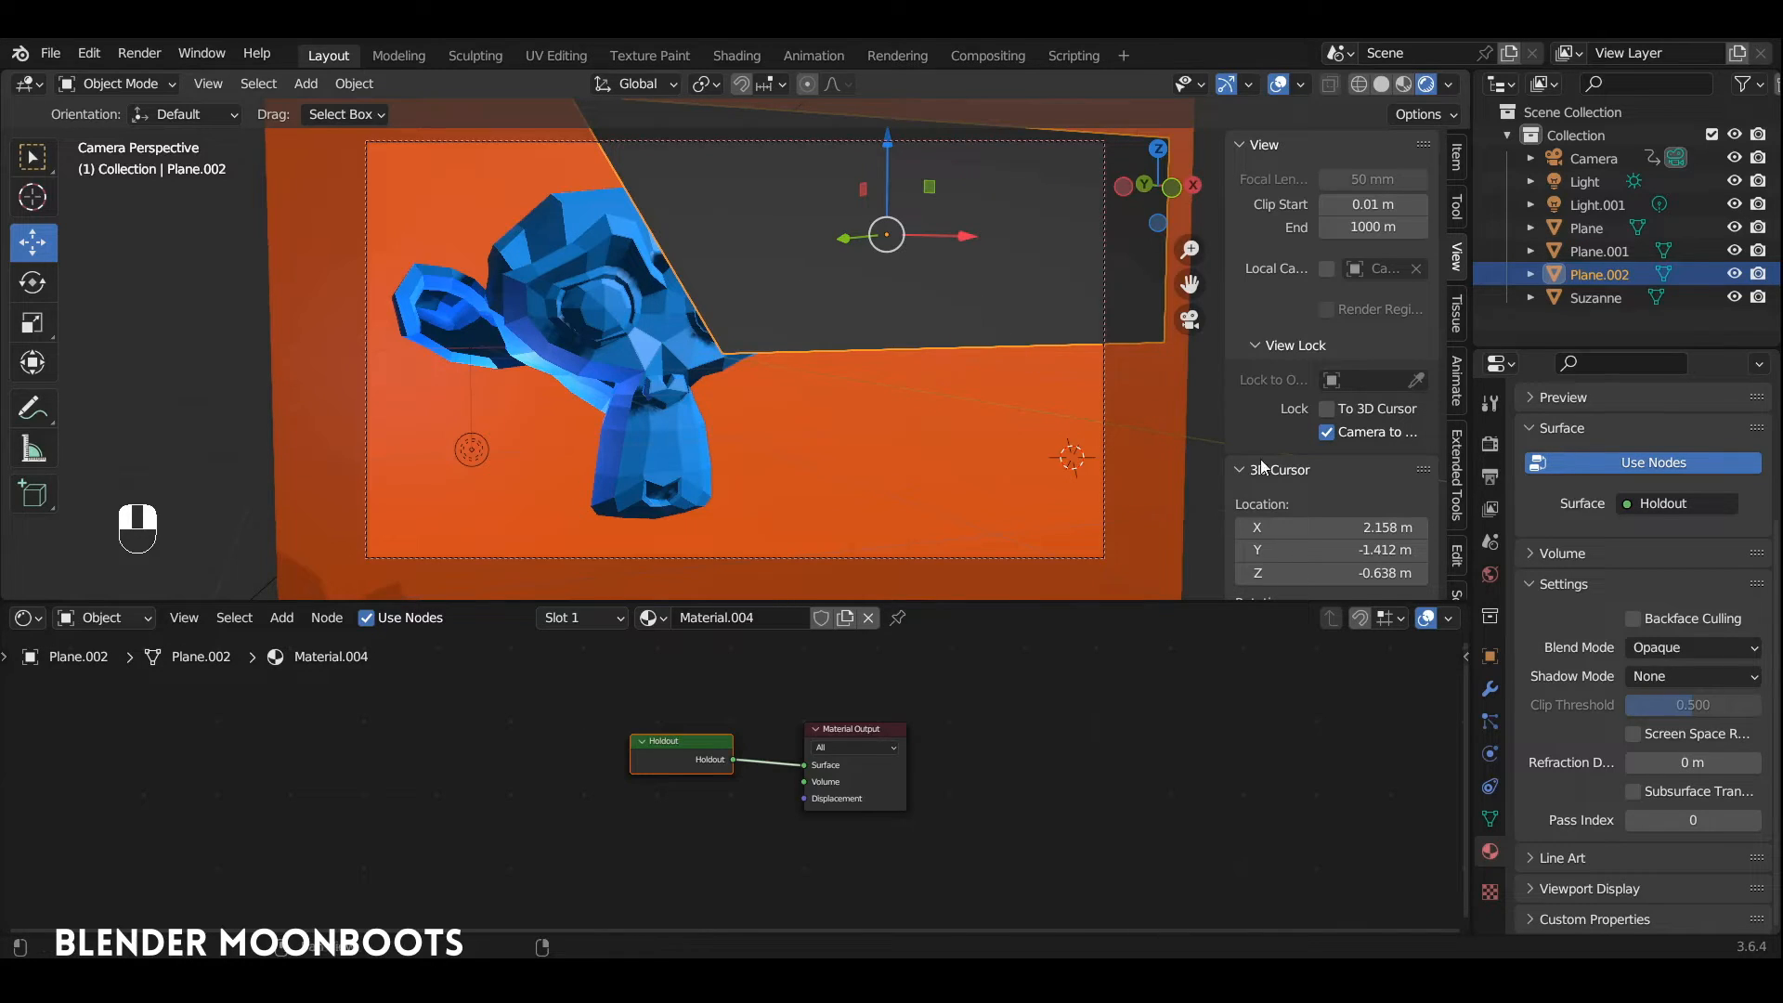
# Step: Enable a transparent film background in the Eevee render settings
pyautogui.click(1491, 445)
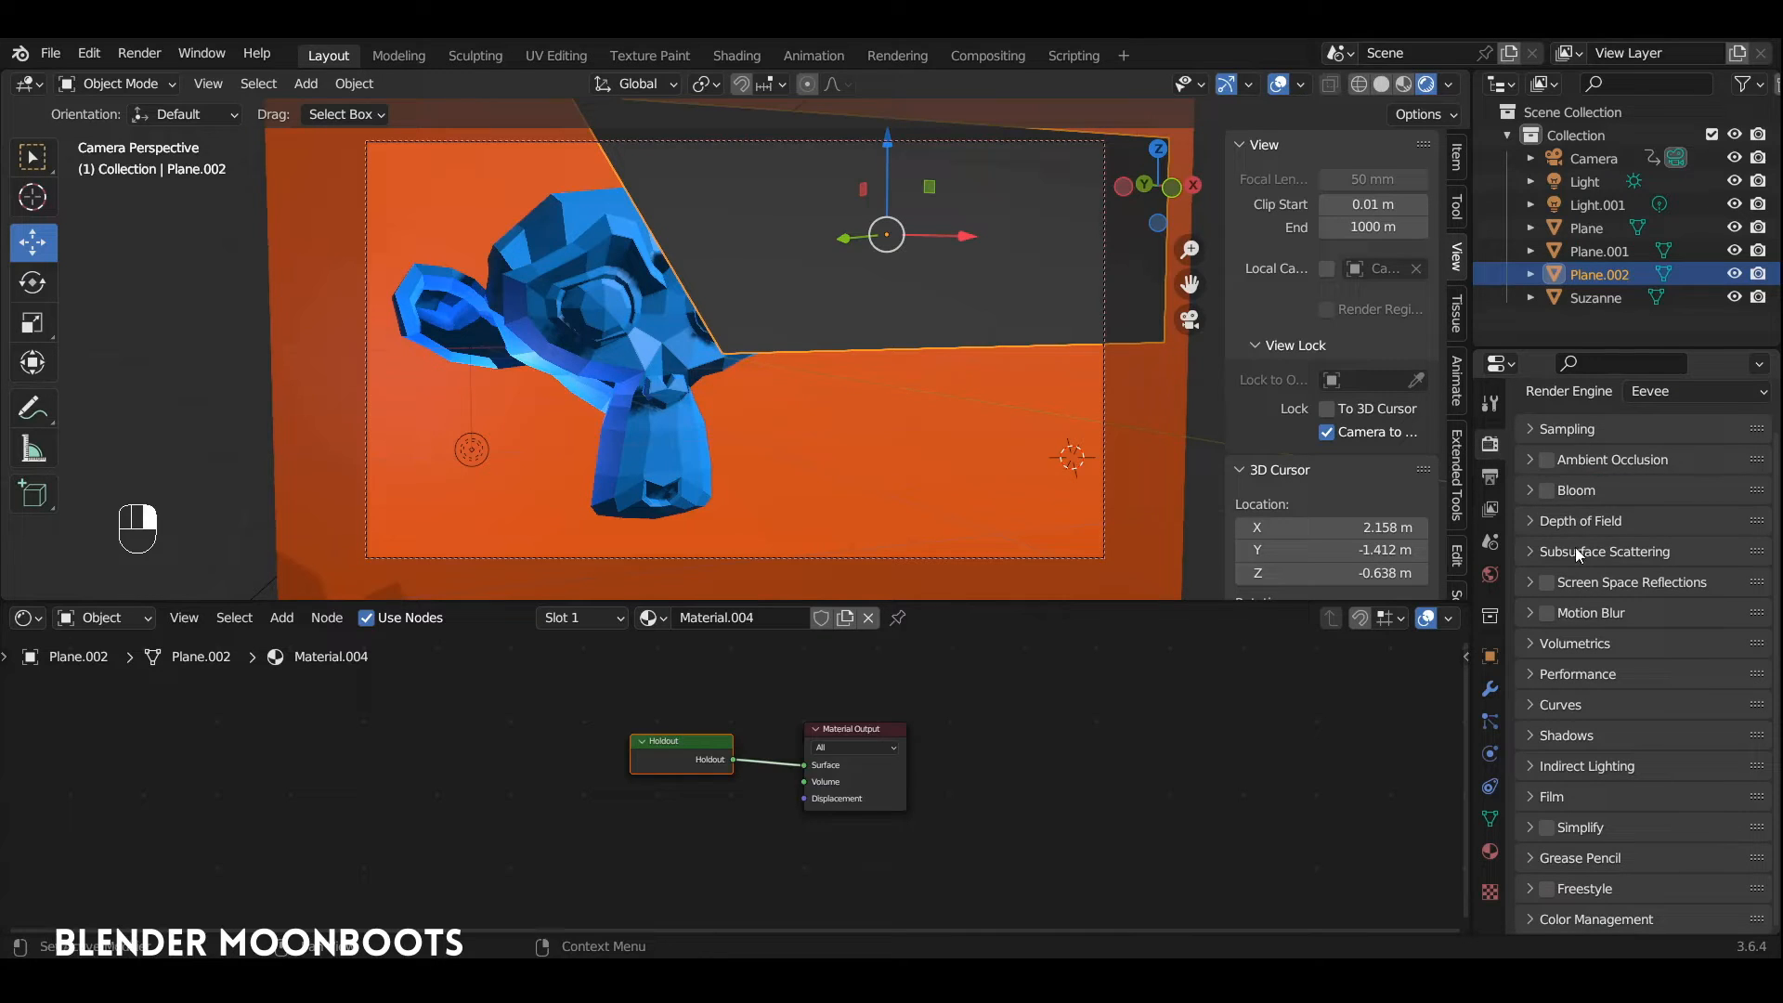
pyautogui.click(1530, 797)
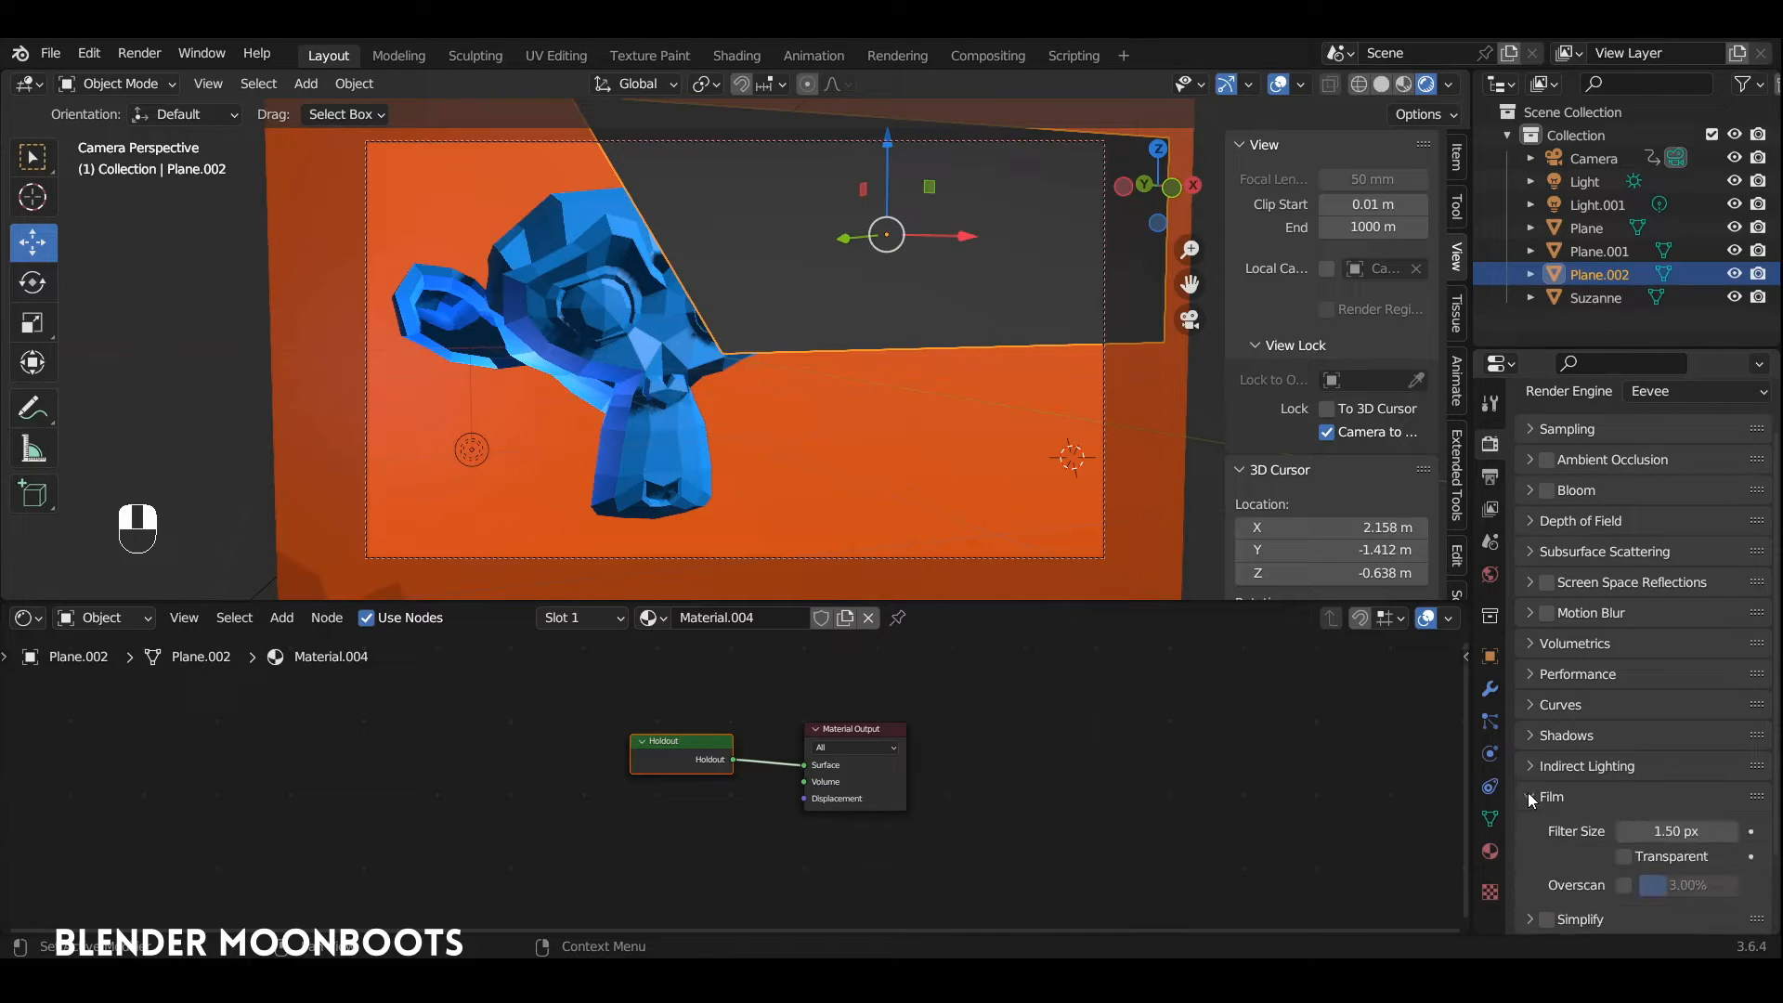
pyautogui.click(1625, 857)
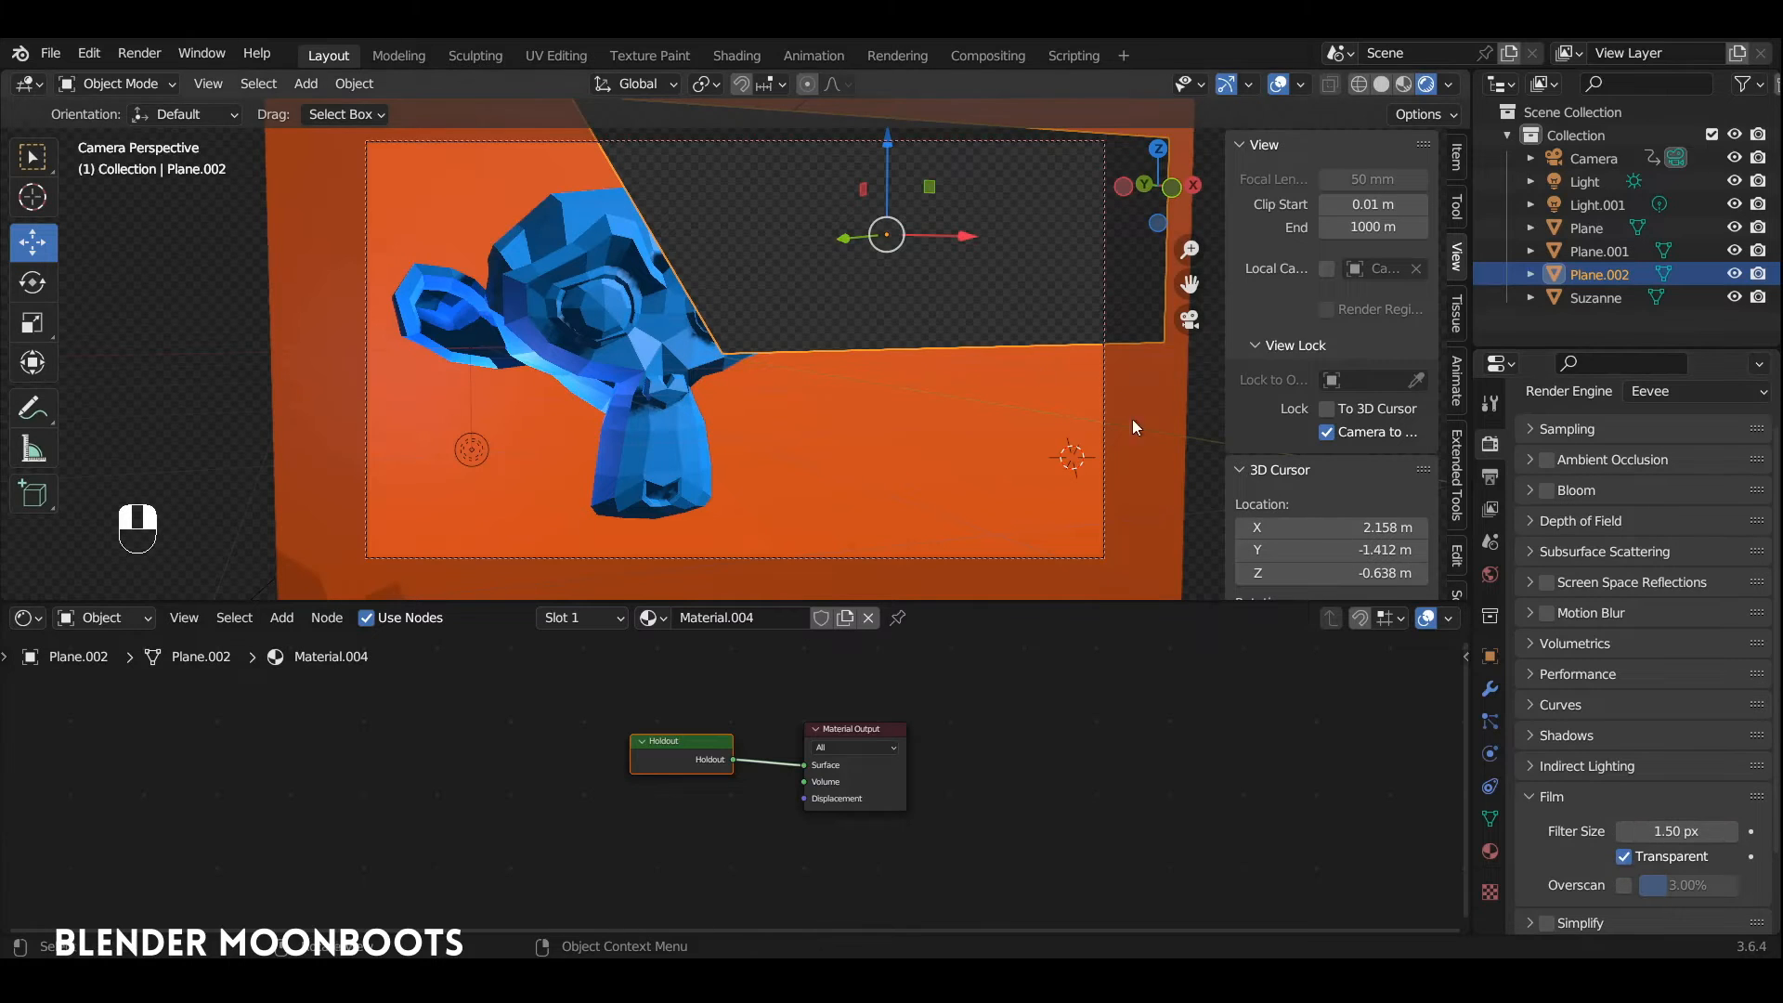
# Step: Shift the holdout plane slightly left along X over the monkey head and return to the camera view
pyautogui.press('KP_0')
pyautogui.keyDown('alt'); pyautogui.moveTo(862, 294); pyautogui.dragTo(850, 342); pyautogui.keyUp('alt')
pyautogui.keyDown('ctrl'); pyautogui.keyDown('alt'); pyautogui.moveTo(850, 342); pyautogui.dragTo(892, 428); pyautogui.keyUp('alt'); pyautogui.keyUp('ctrl')
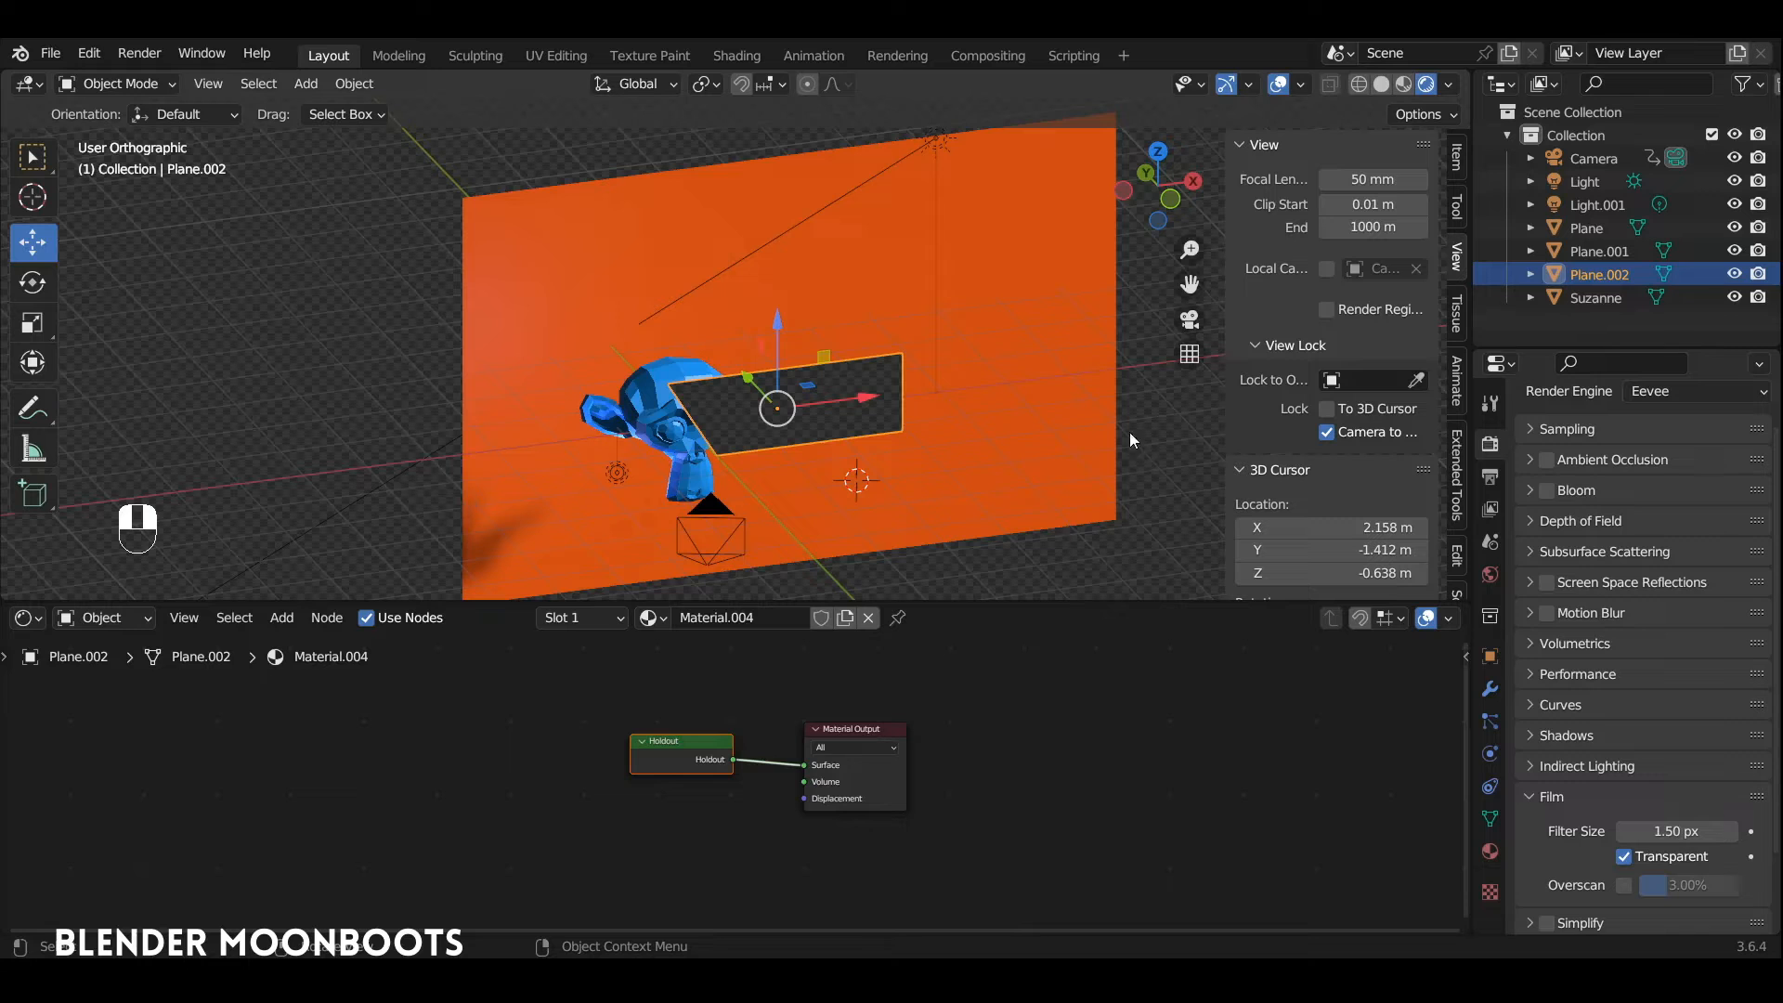
pyautogui.keyDown('alt'); pyautogui.keyDown('shift'); pyautogui.moveTo(1099, 537); pyautogui.dragTo(952, 279); pyautogui.keyUp('shift'); pyautogui.keyUp('alt')
pyautogui.press('KP_0')
# Step: Switch the node editor area to the Timeline and insert a Location, Rotation & Scale keyframe for the holdout plane at frame 10
pyautogui.press('shift')
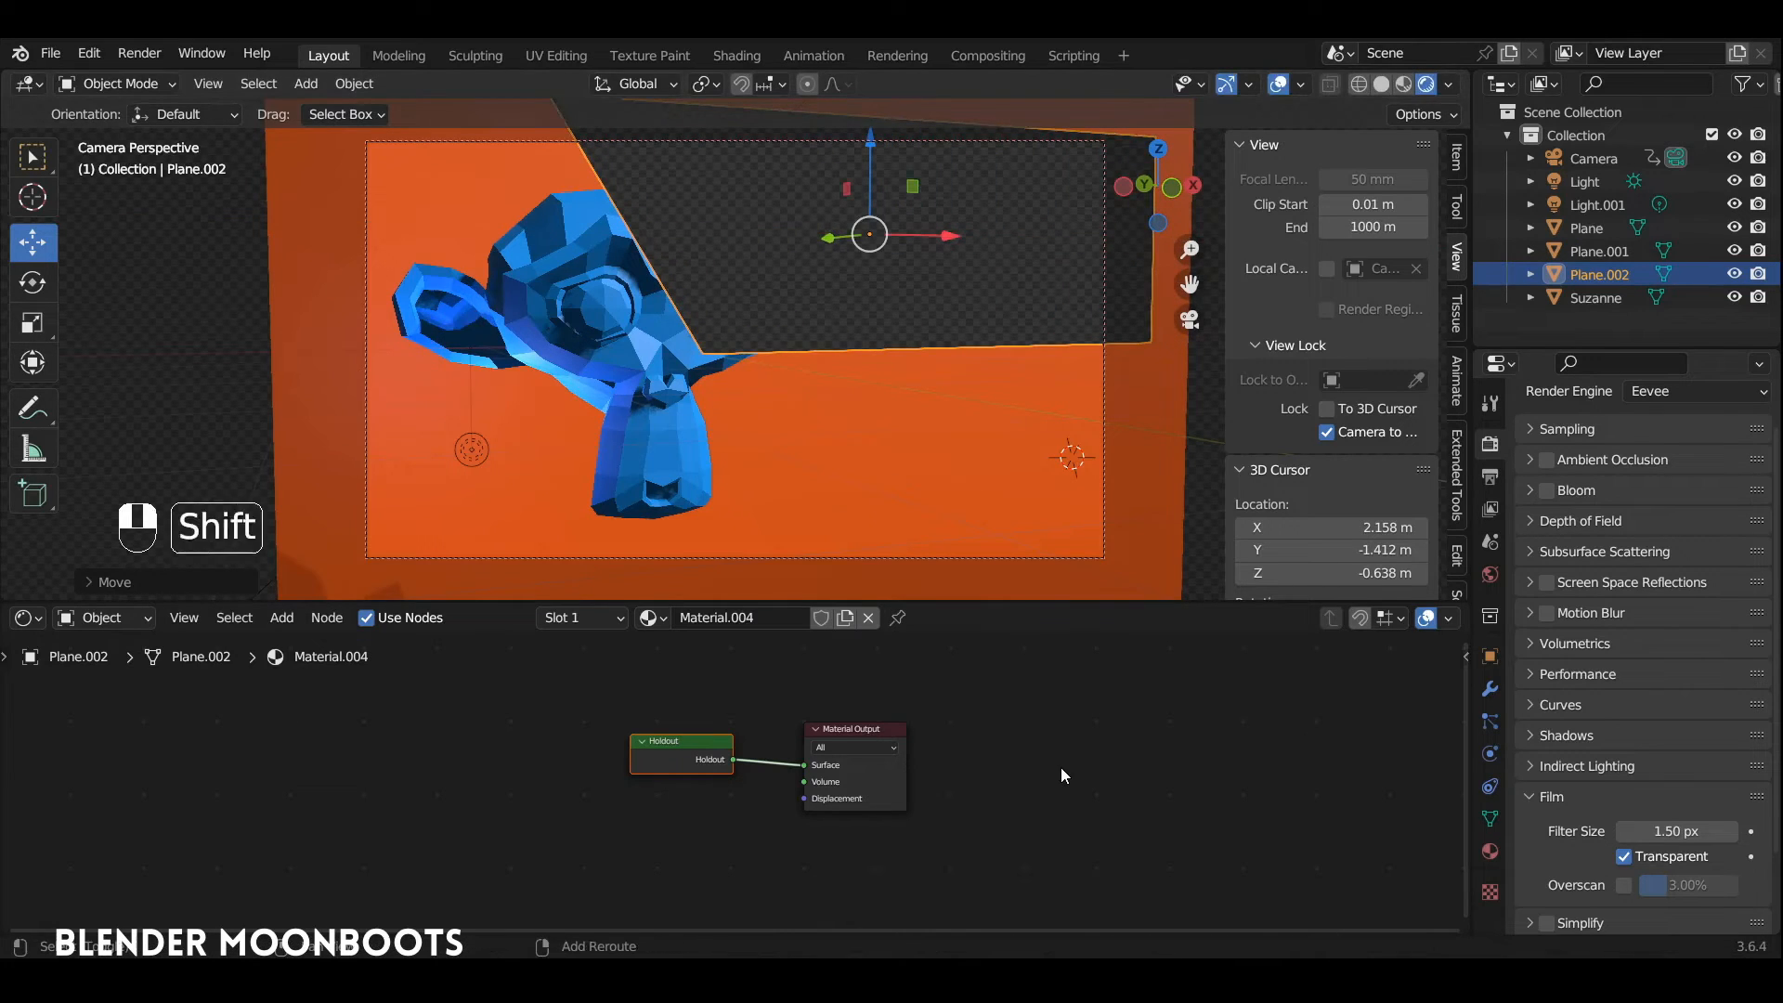
pyautogui.hotkey('shift', 'F12')
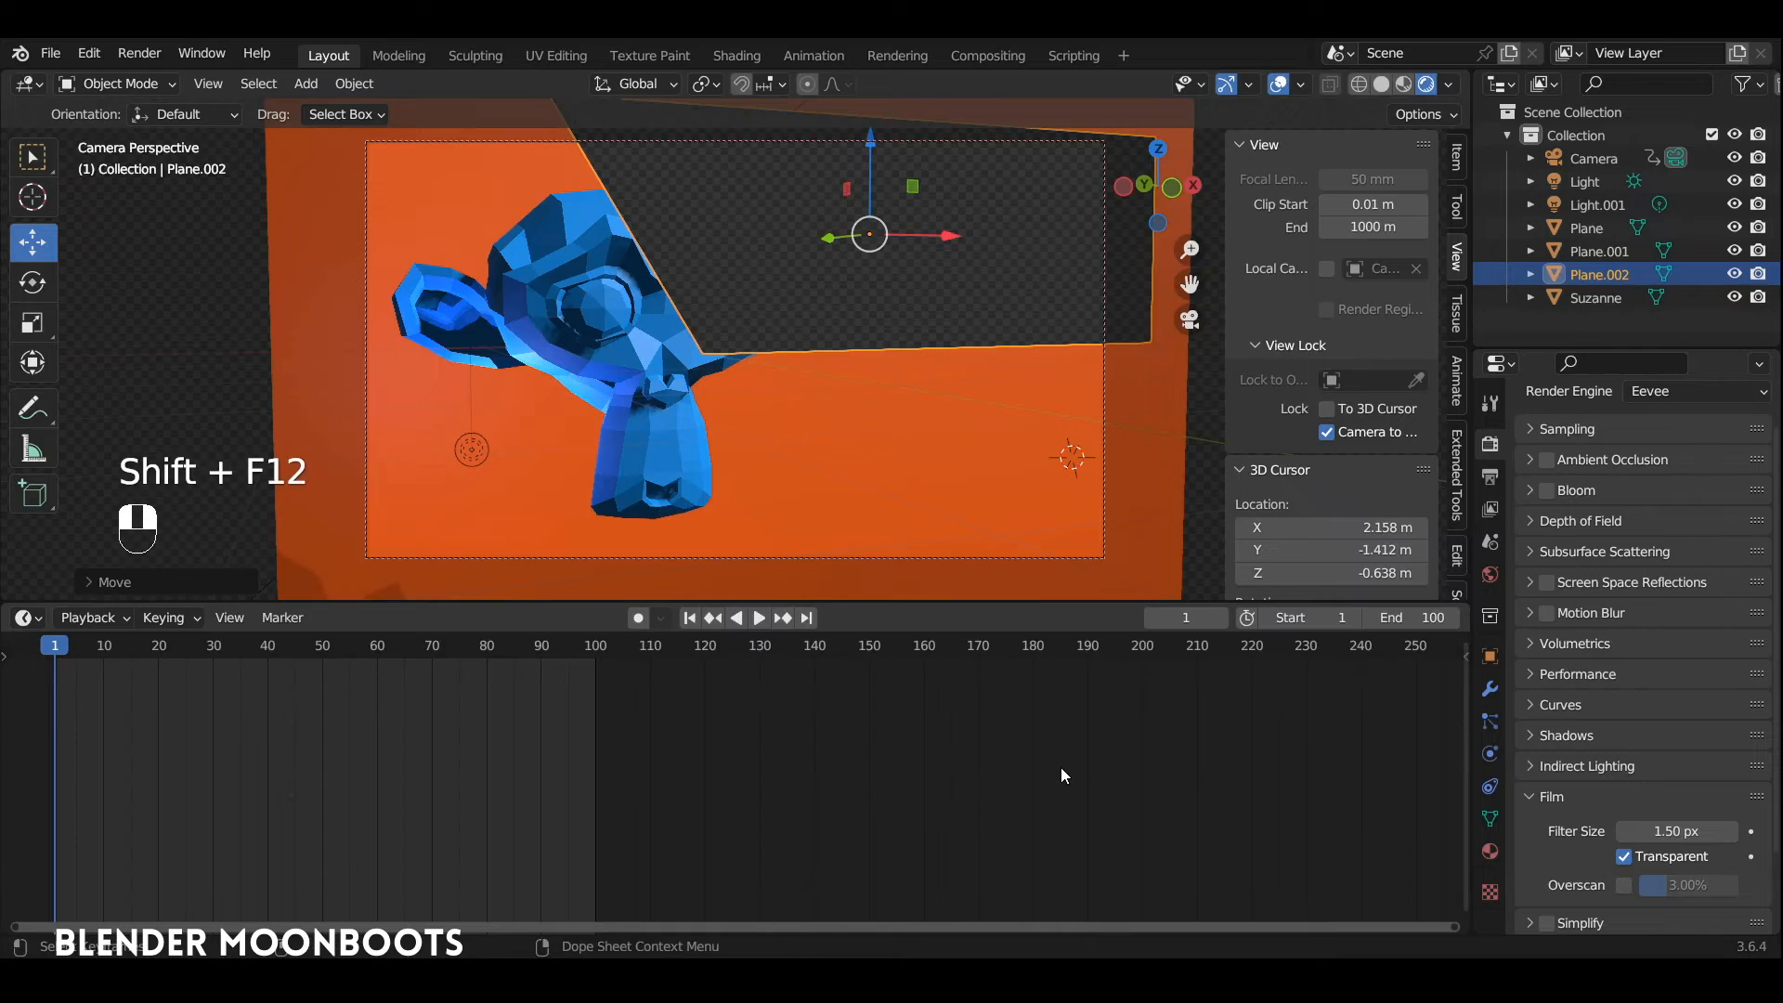
pyautogui.keyDown('ctrl'); pyautogui.keyDown('alt'); pyautogui.moveTo(490, 740); pyautogui.dragTo(727, 719, button='middle'); pyautogui.keyUp('alt'); pyautogui.keyUp('ctrl')
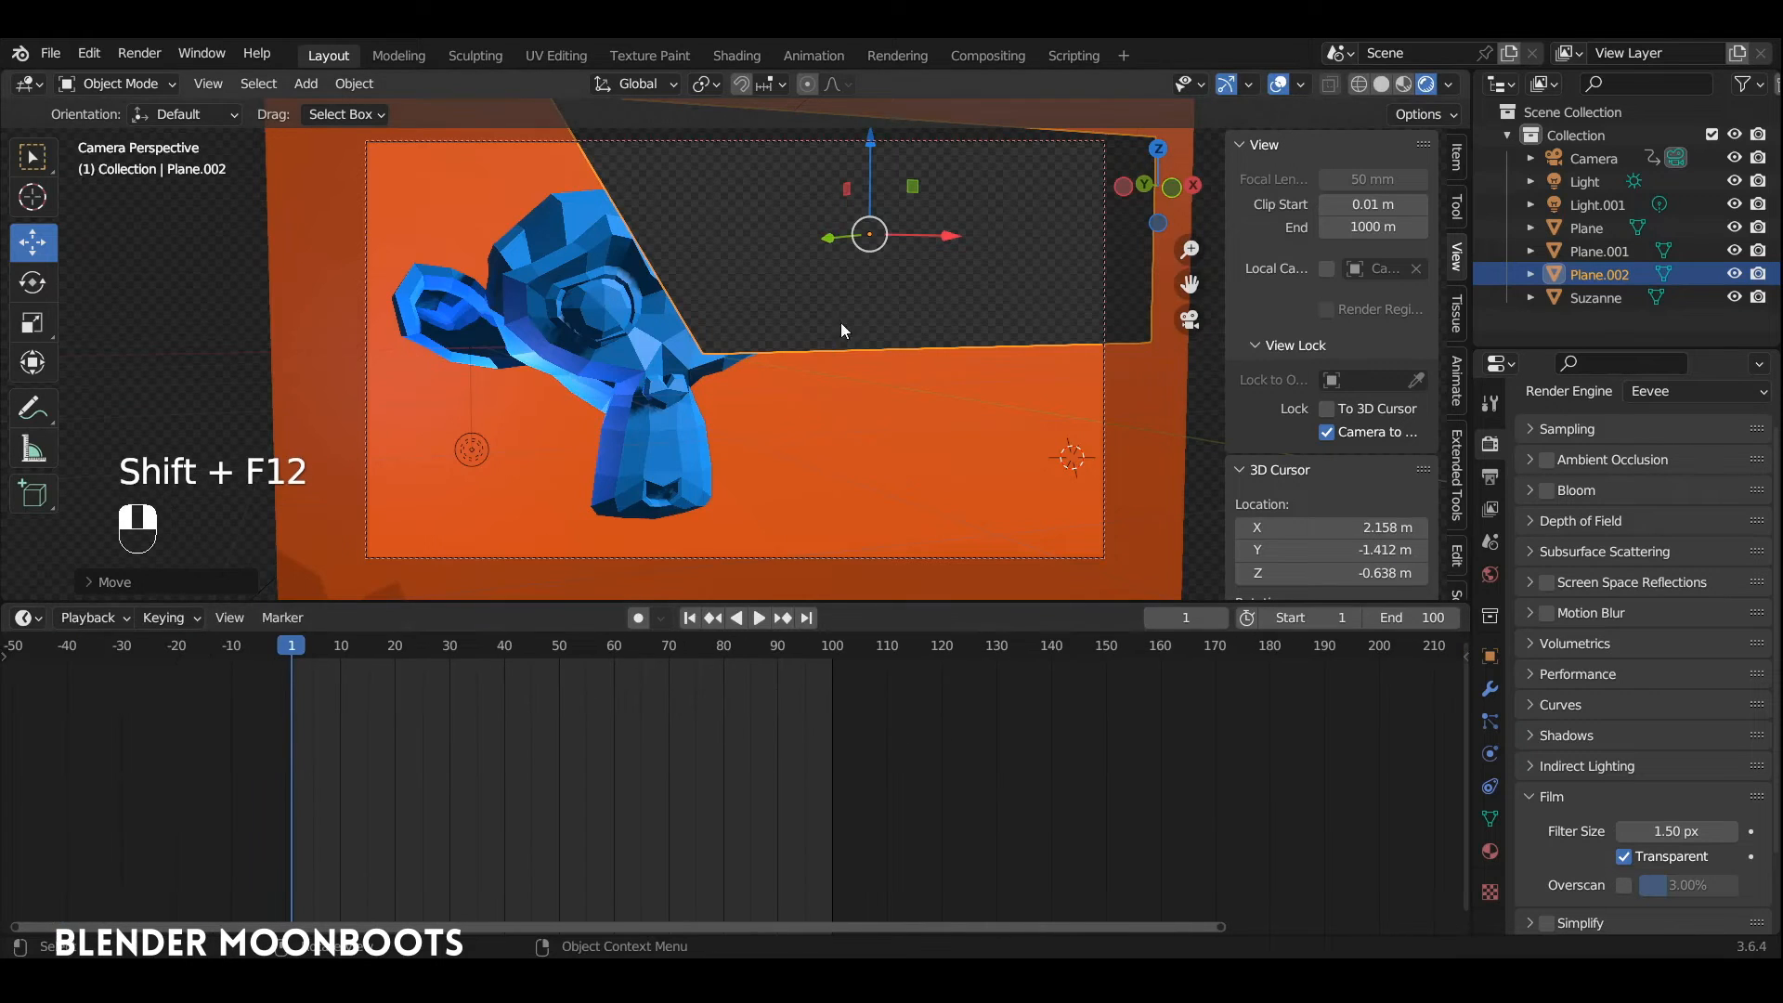
pyautogui.press('space')
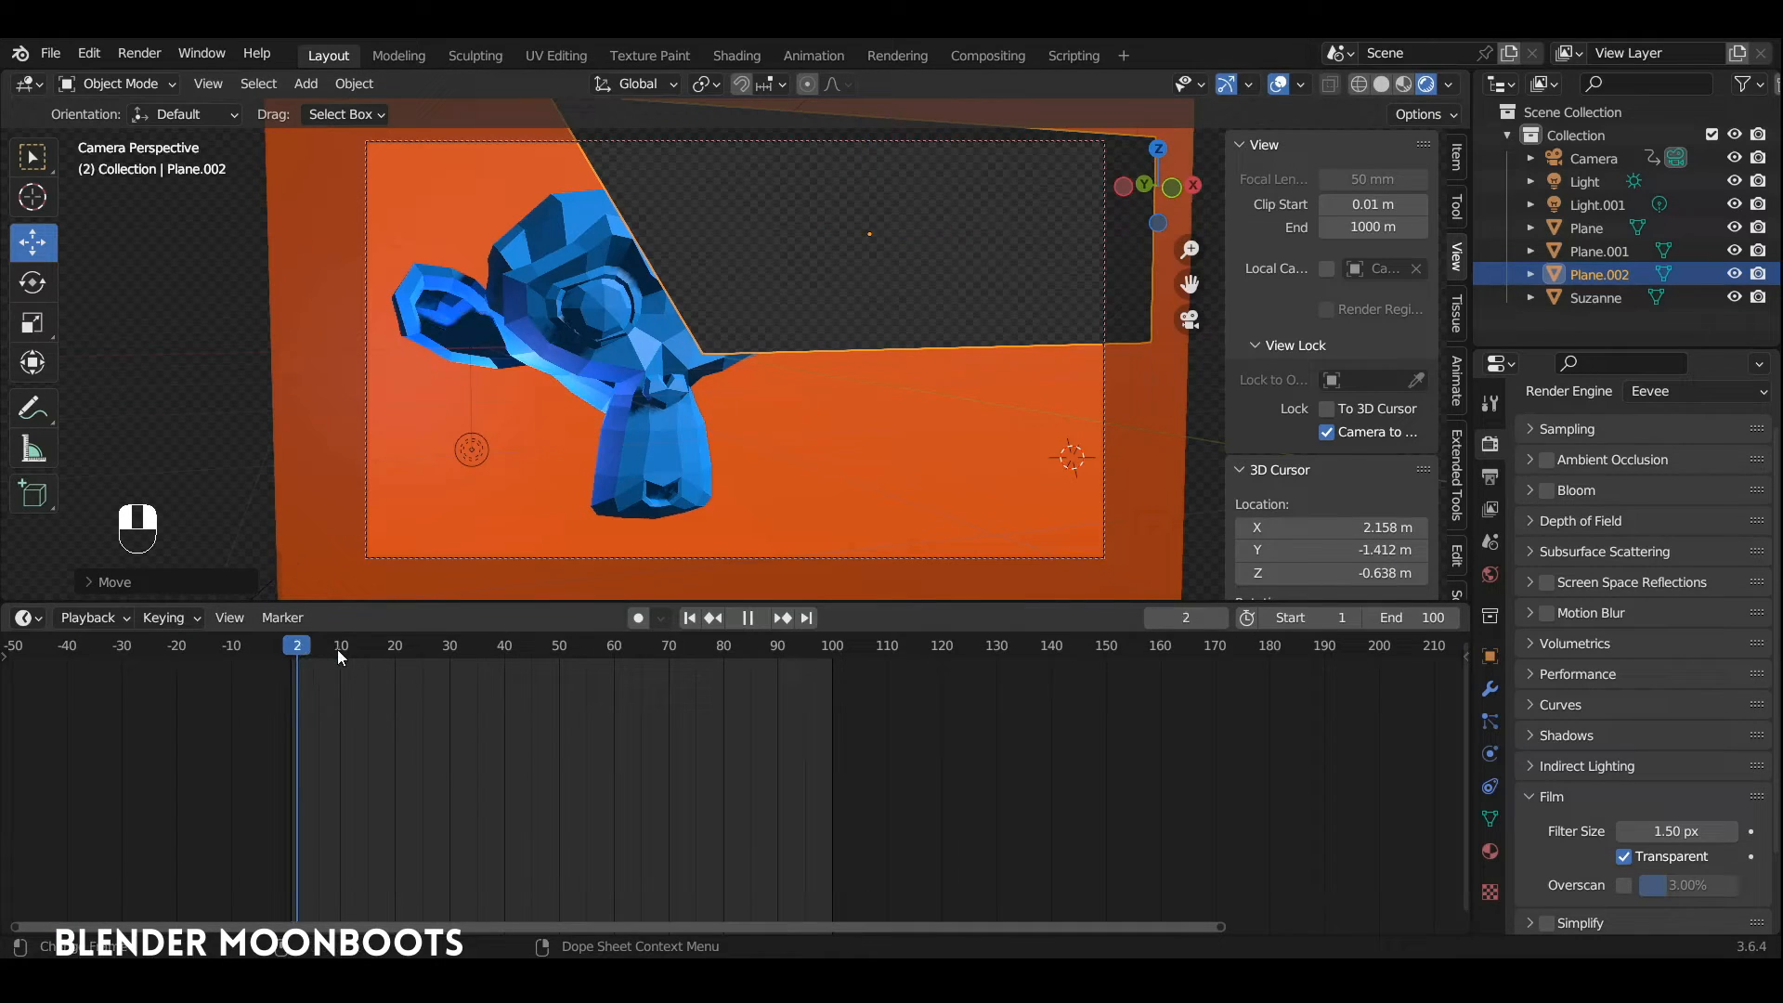
pyautogui.click(341, 647)
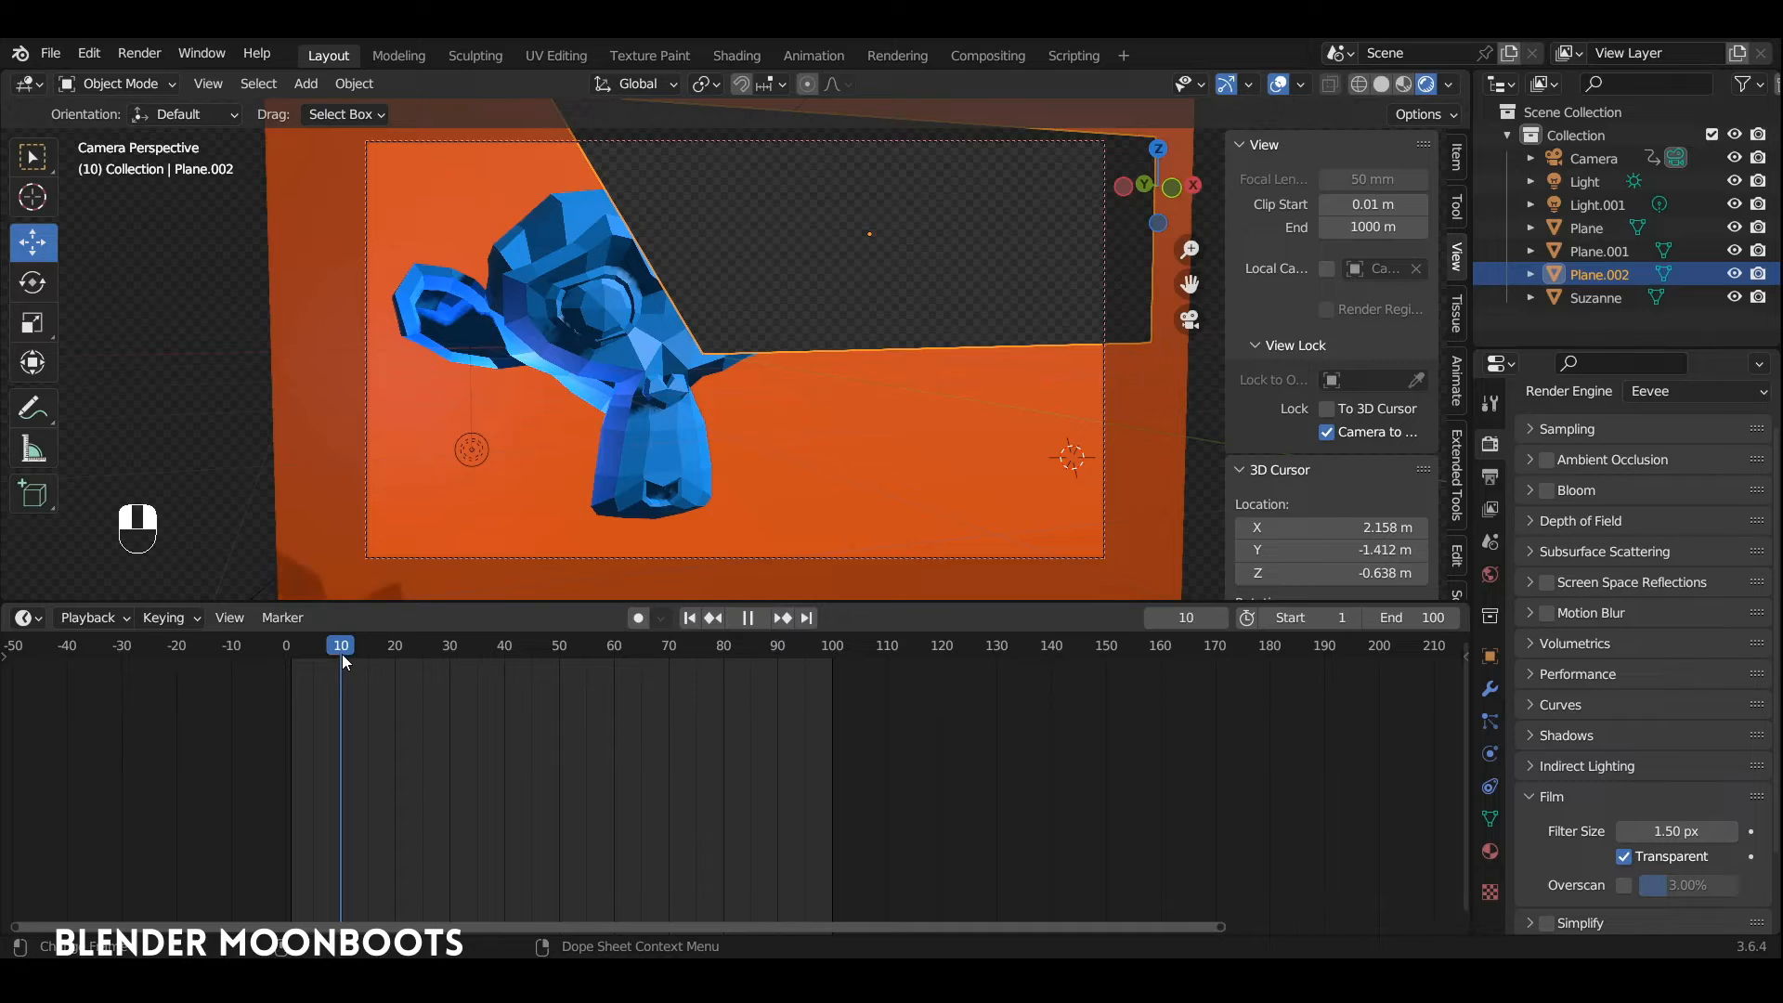
pyautogui.press('space')
pyautogui.press('i')
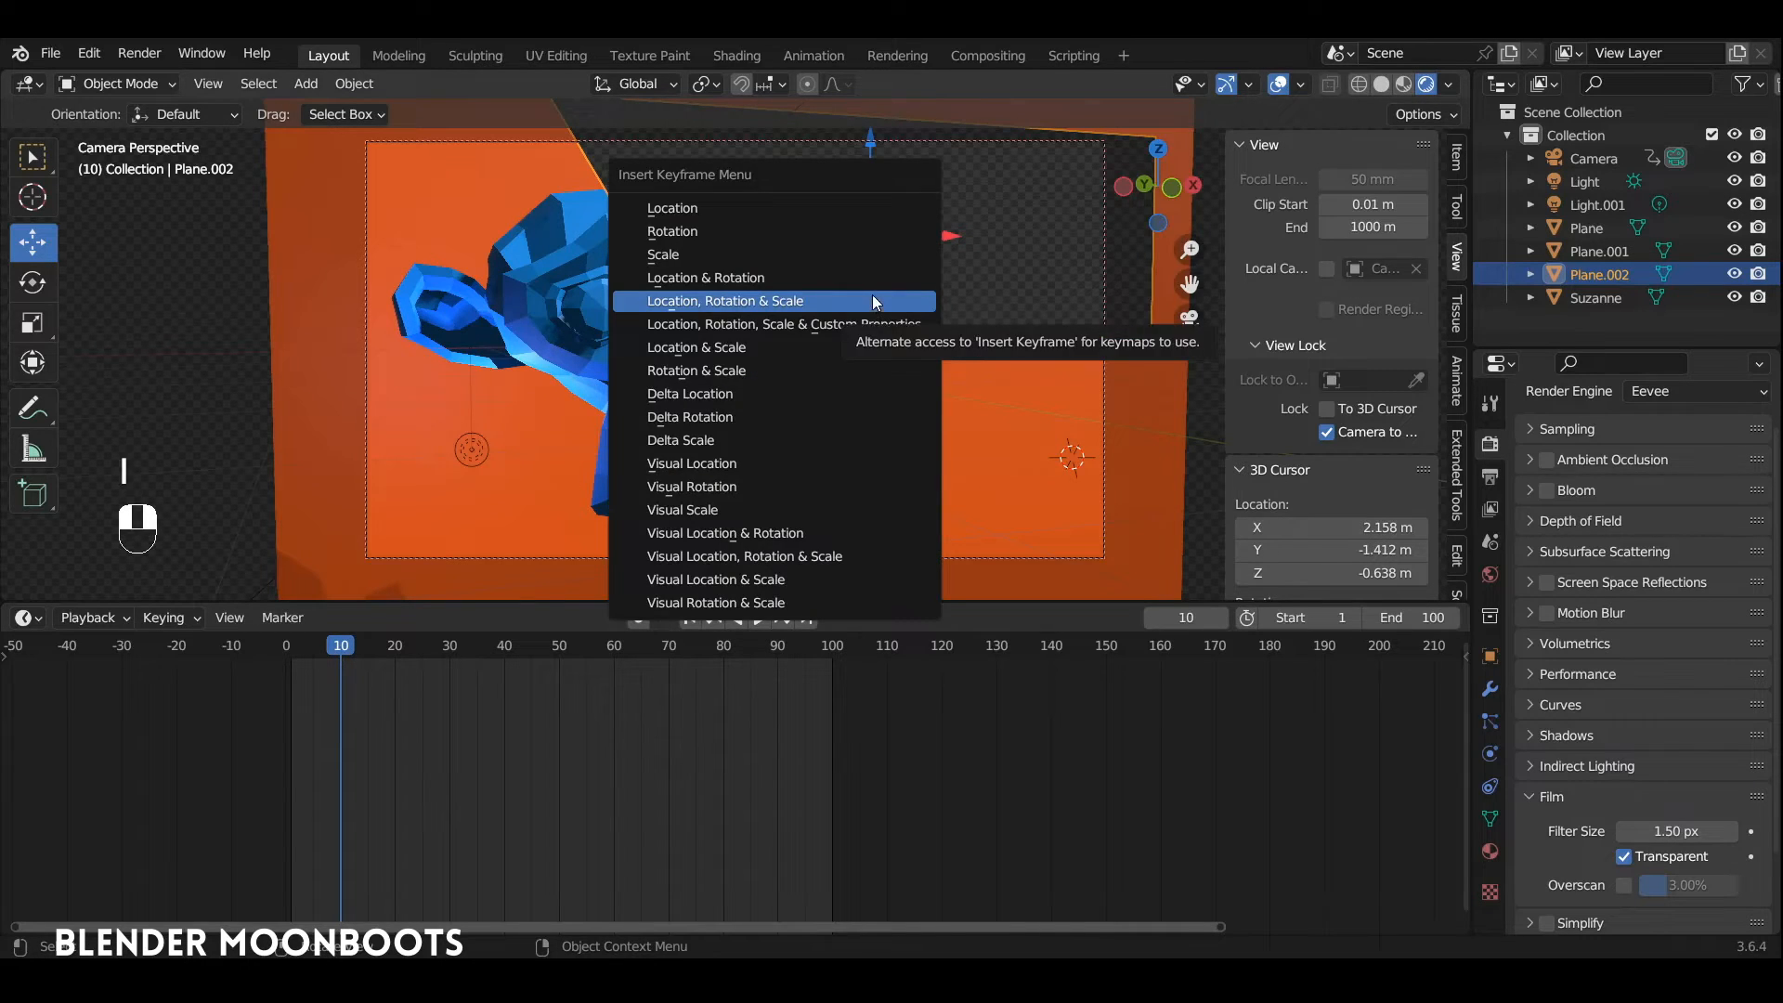
pyautogui.click(873, 294)
# Step: At frame 40, move the holdout plane right along X off the speech bubble and insert a Location, Rotation & Scale keyframe
pyautogui.moveTo(409, 653); pyautogui.dragTo(505, 667)
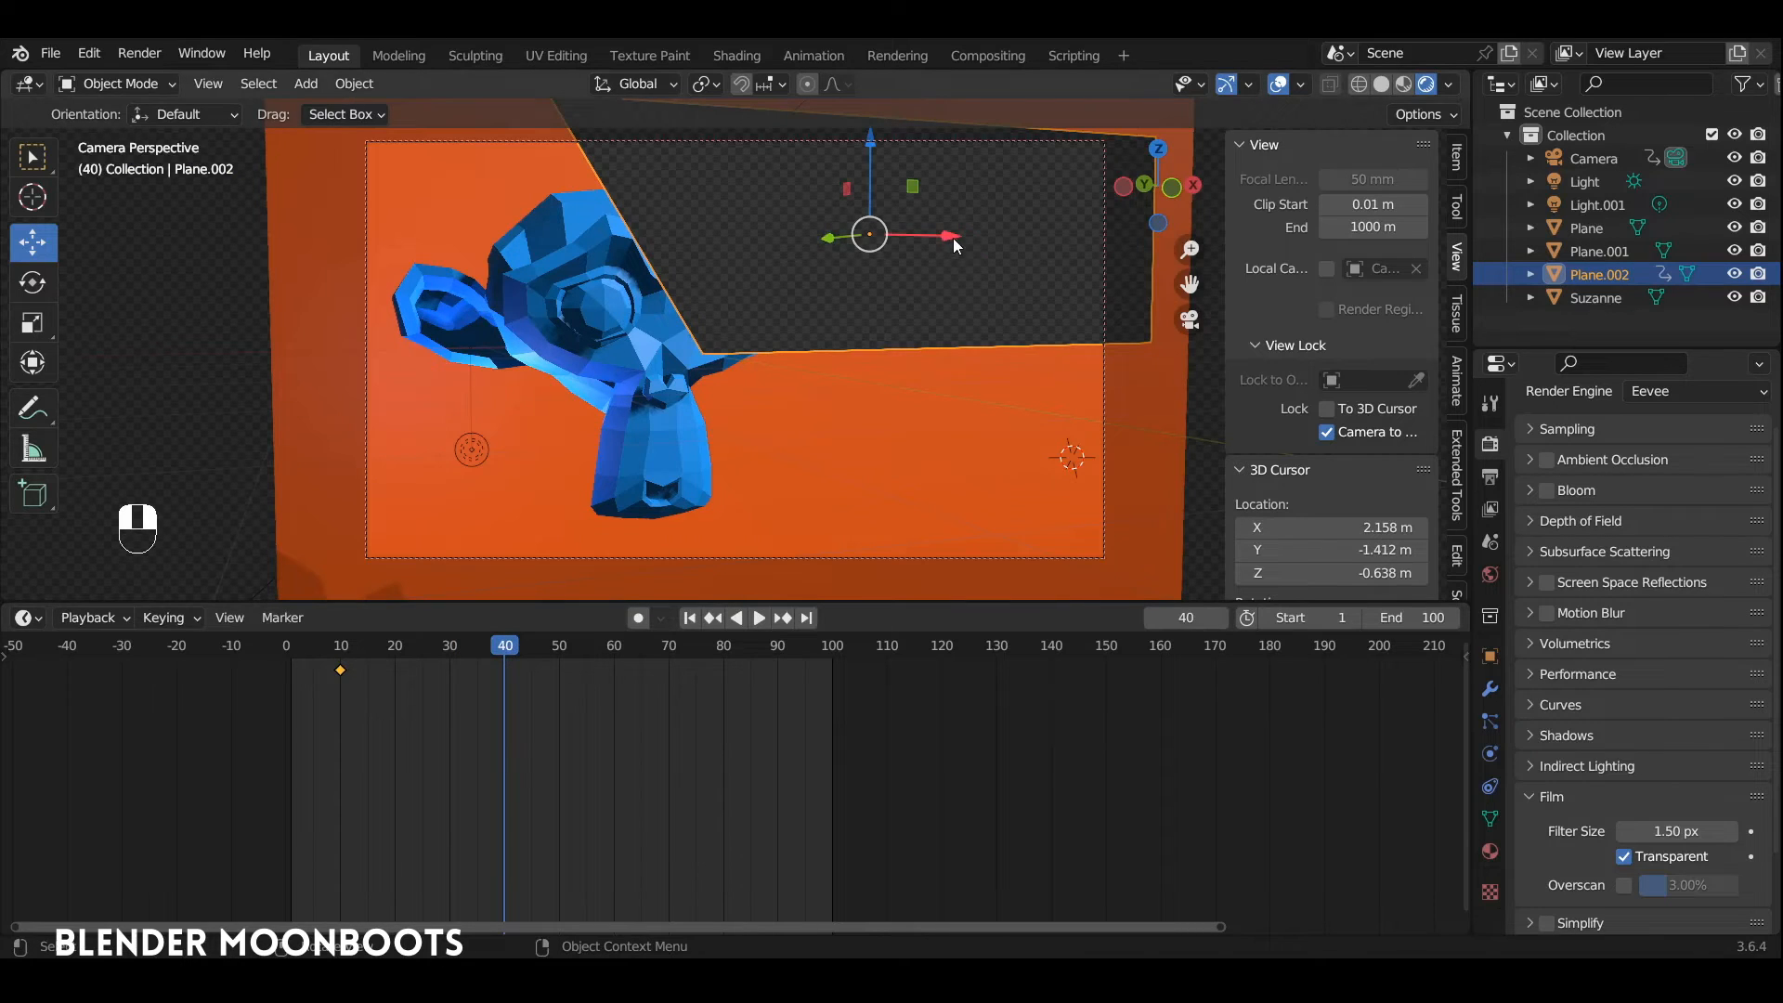
pyautogui.moveTo(953, 238); pyautogui.dragTo(1087, 250)
pyautogui.press('i')
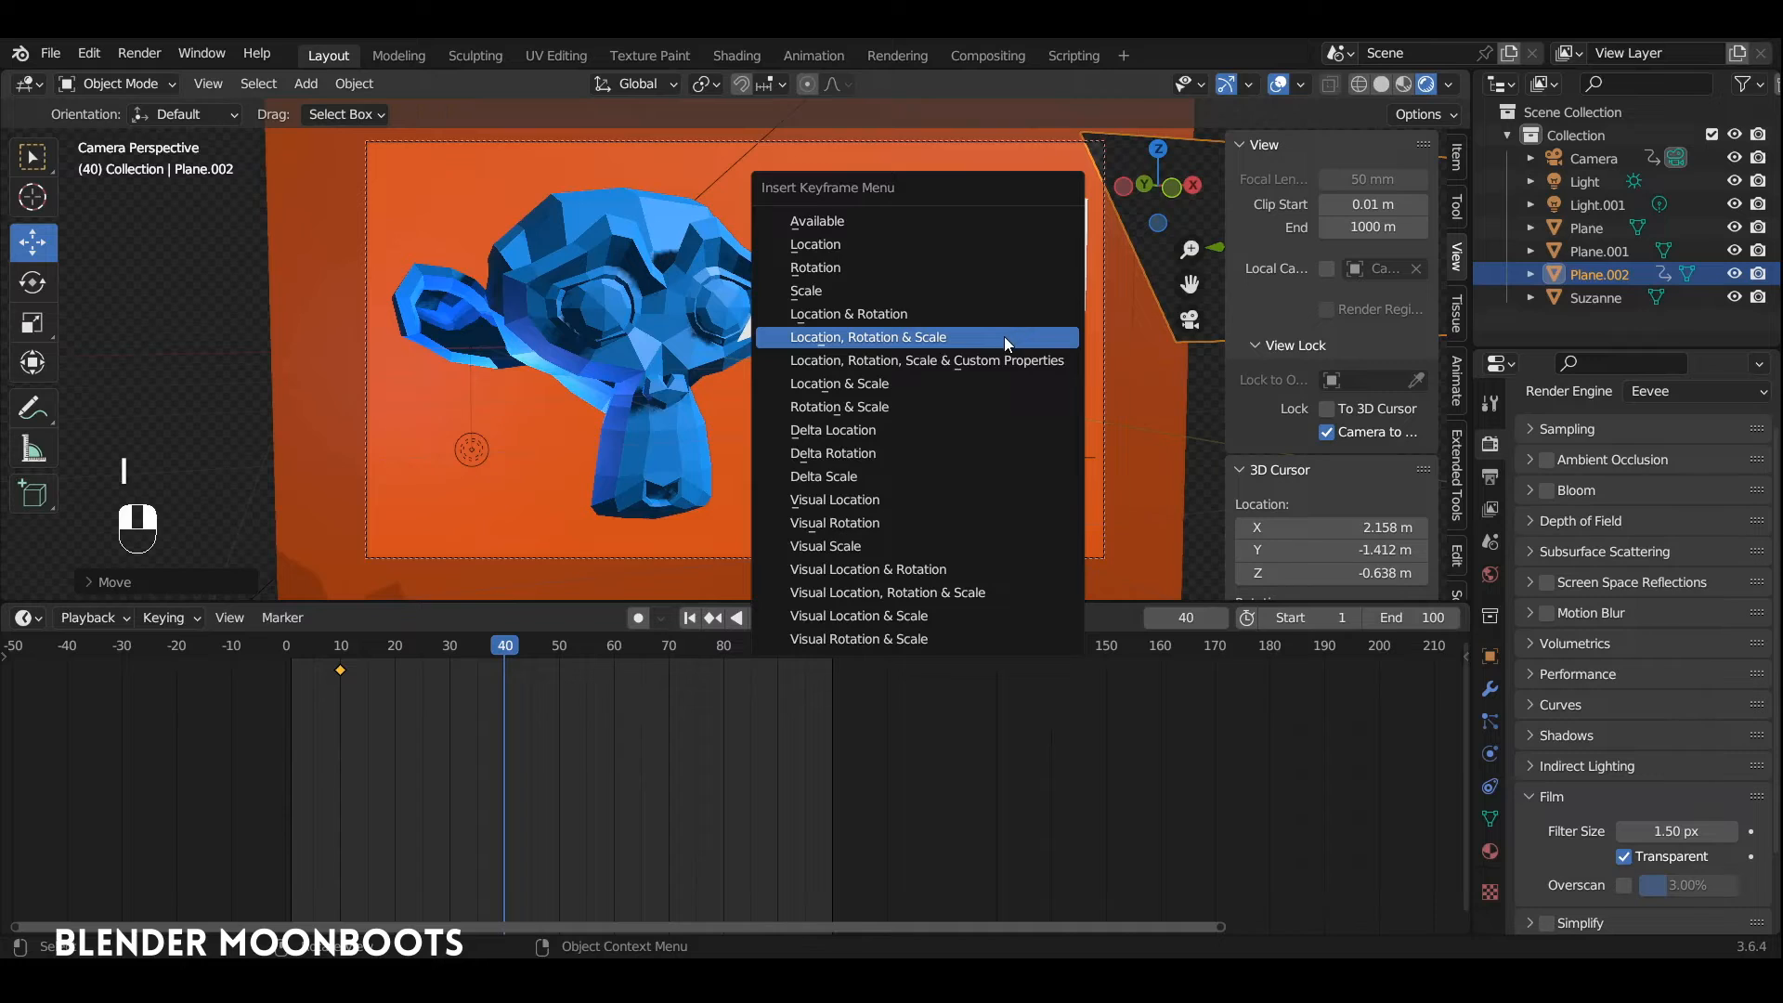
pyautogui.click(1005, 338)
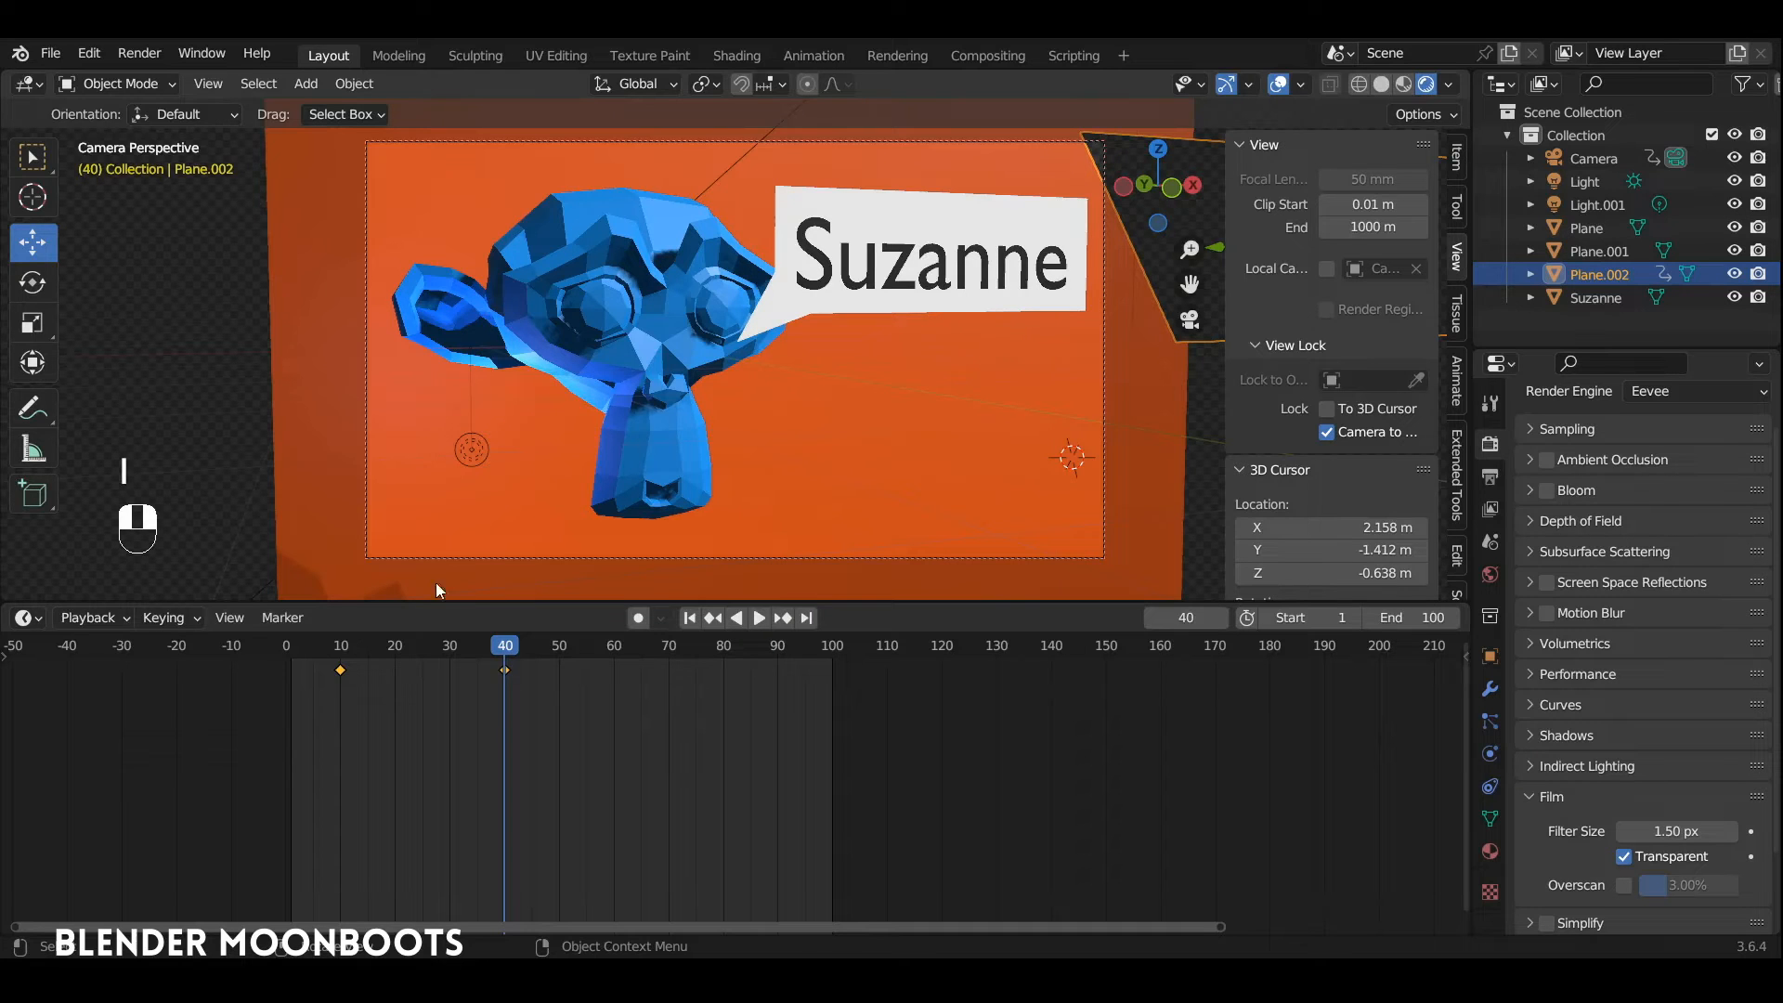
# Step: Play the animation from frame 10 to check how the holdout plane reveals the speech bubble
pyautogui.press('Down')
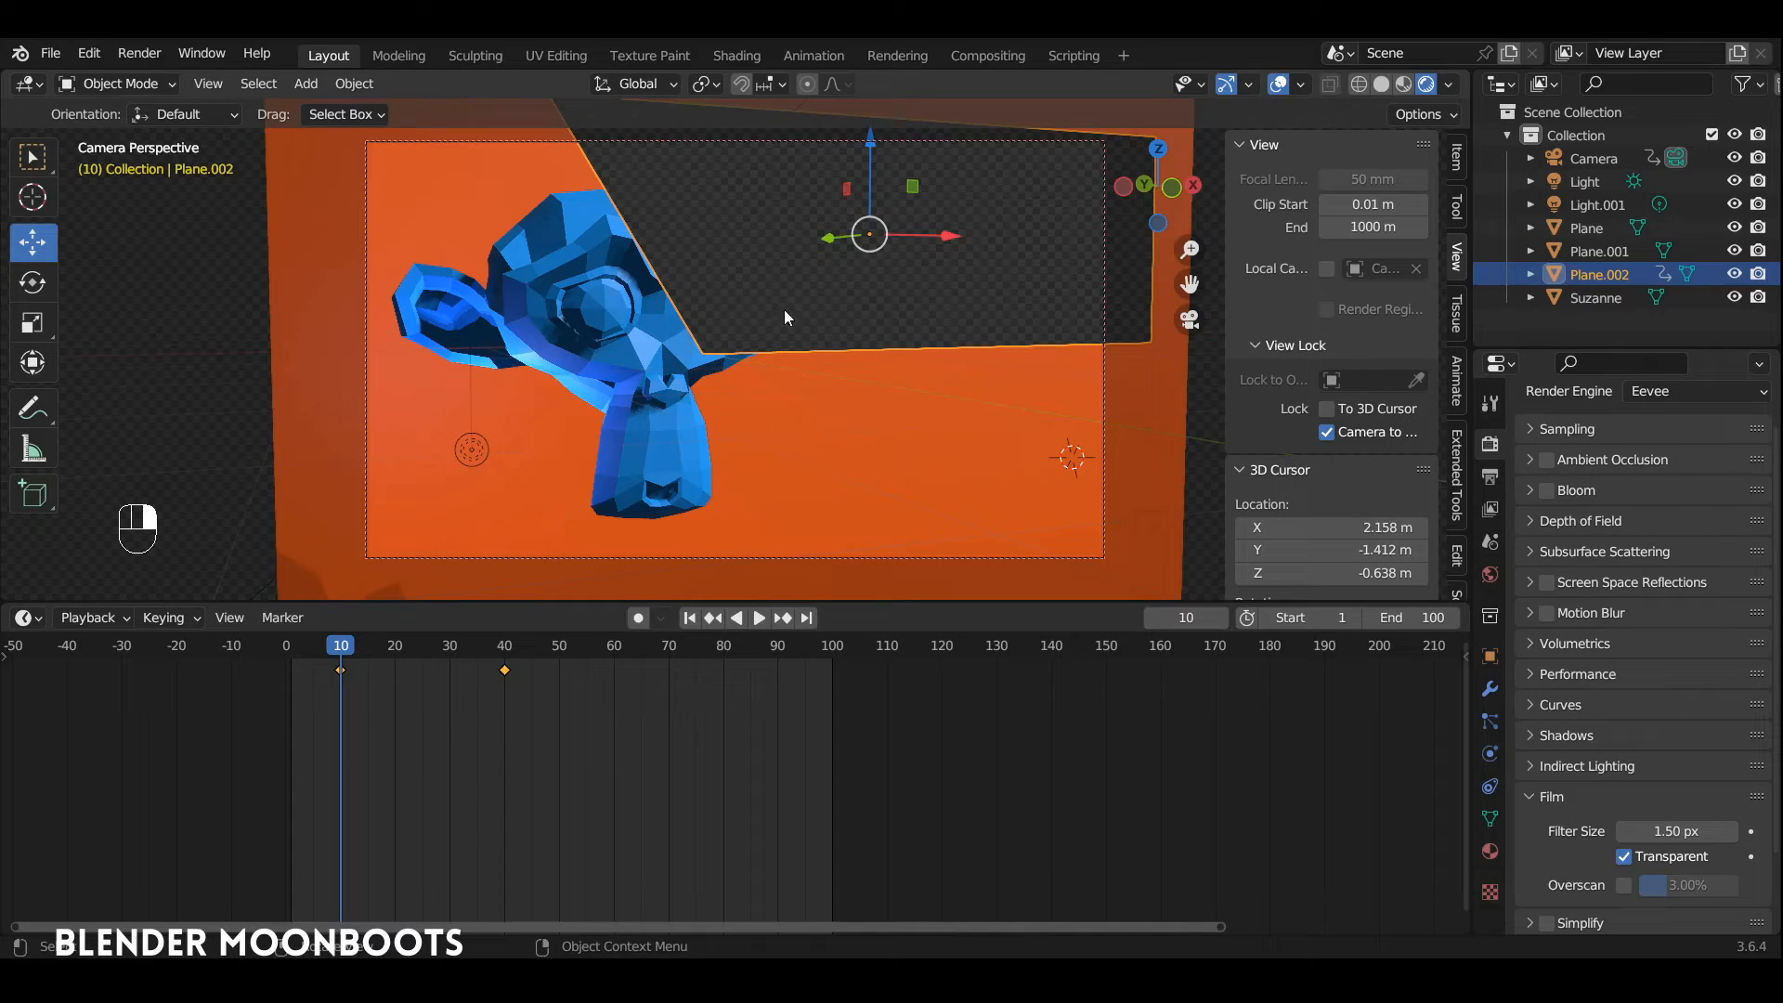
pyautogui.press('space')
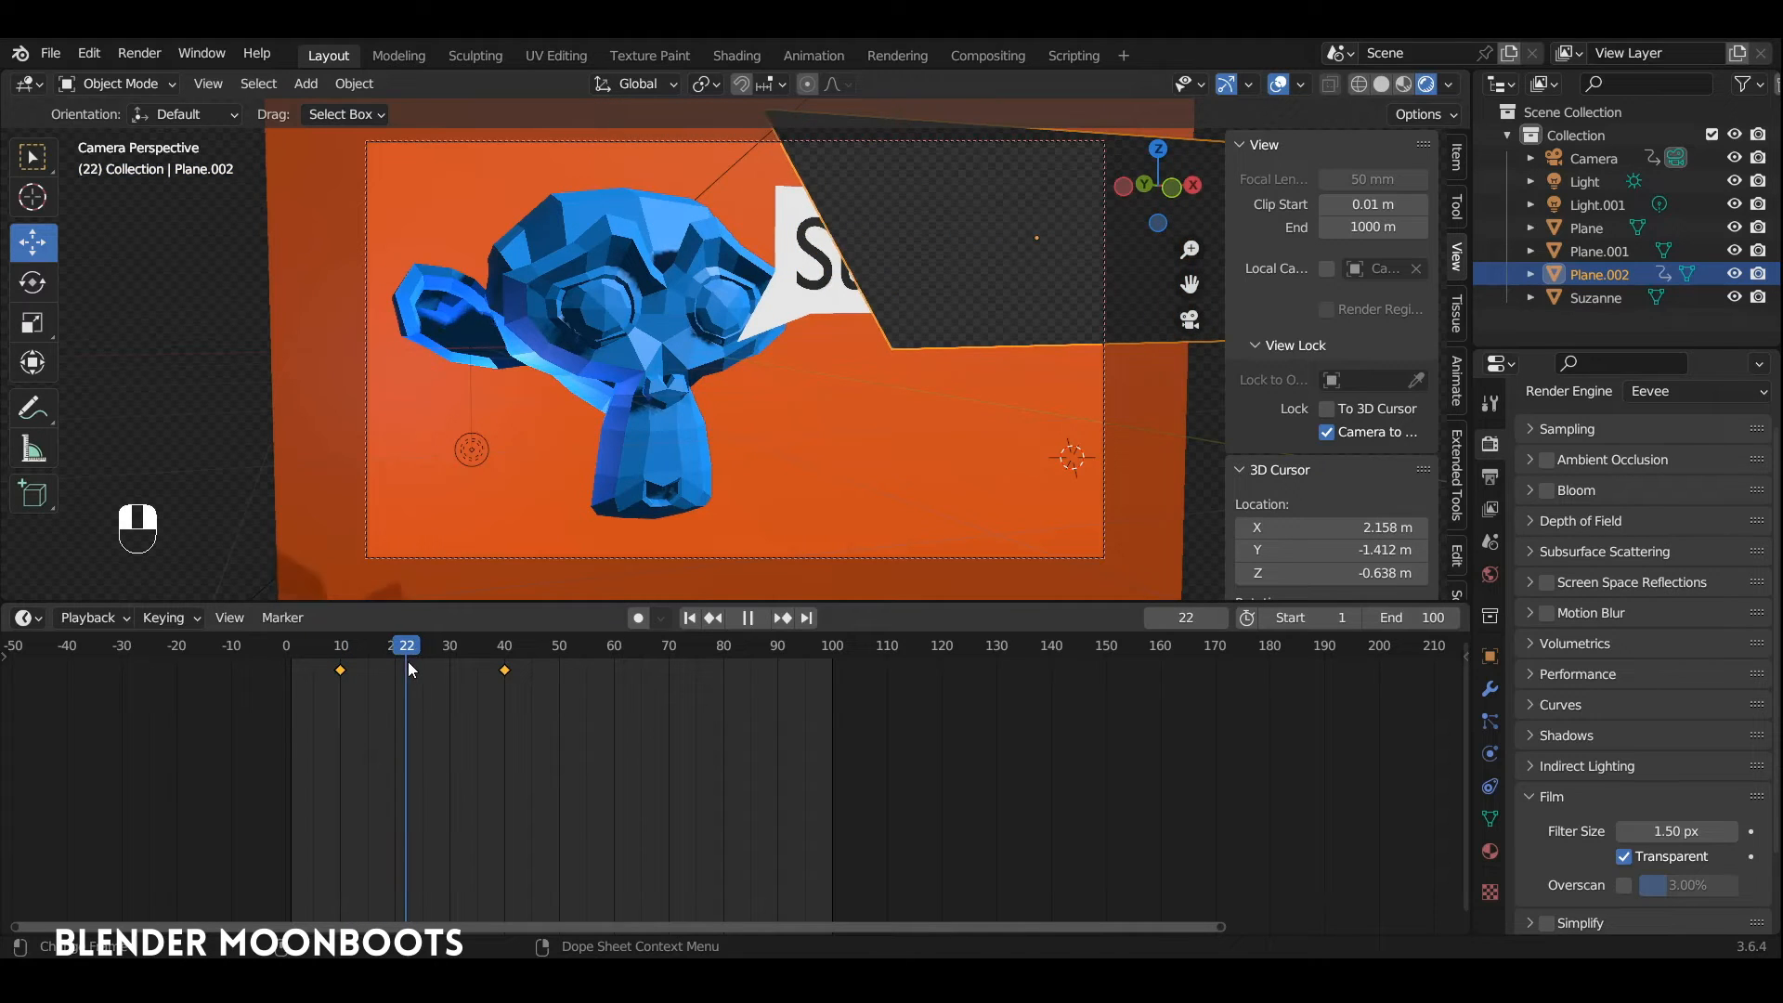
pyautogui.press('space')
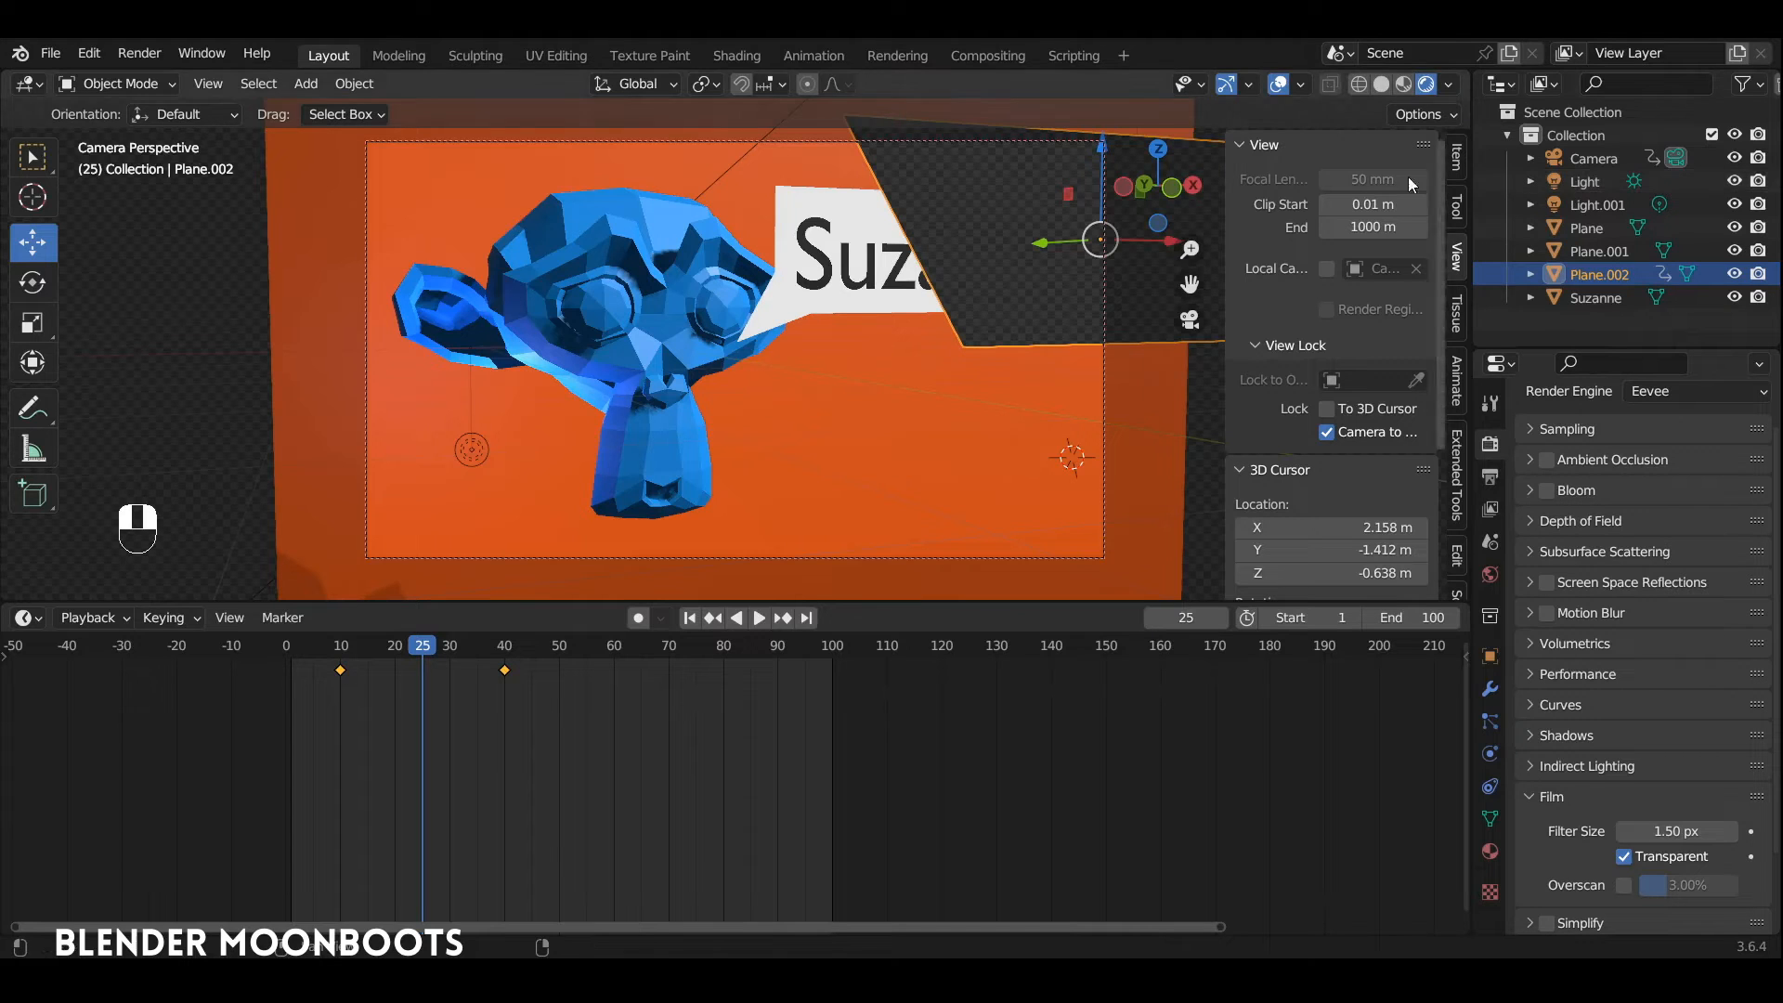
# Step: Split the timeline area in two and change its left half to the Compositor
pyautogui.moveTo(5, 608); pyautogui.dragTo(831, 640)
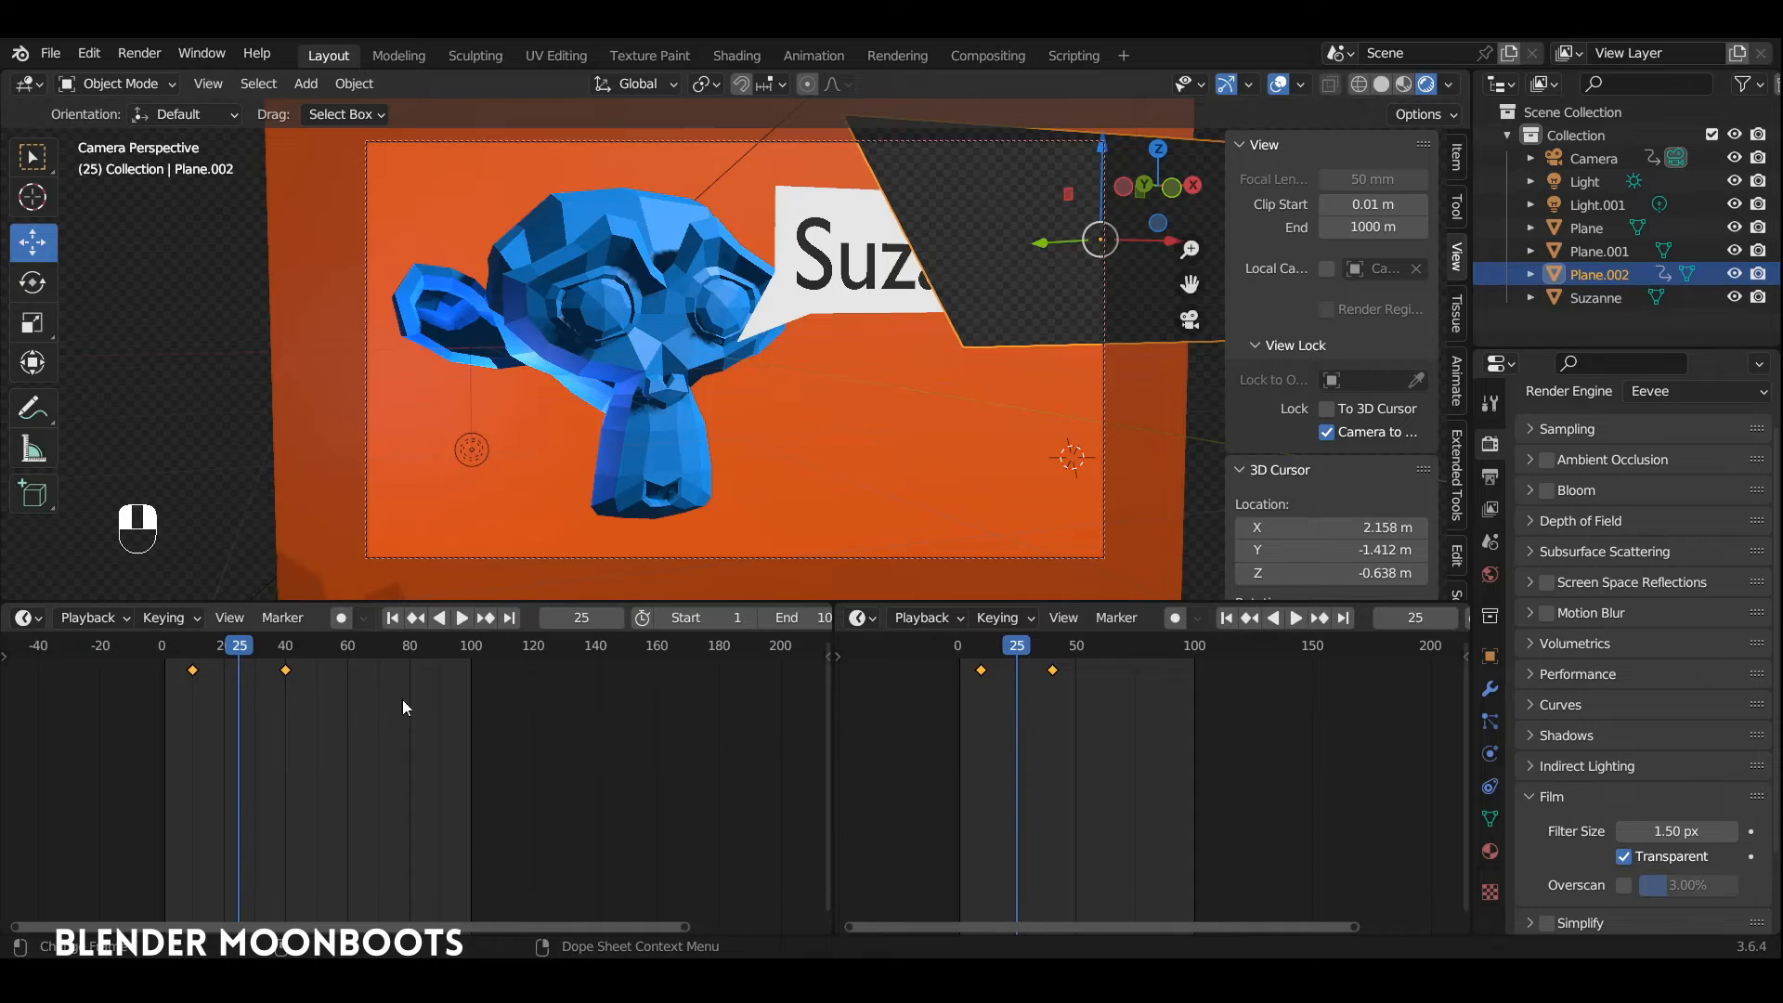
pyautogui.click(28, 618)
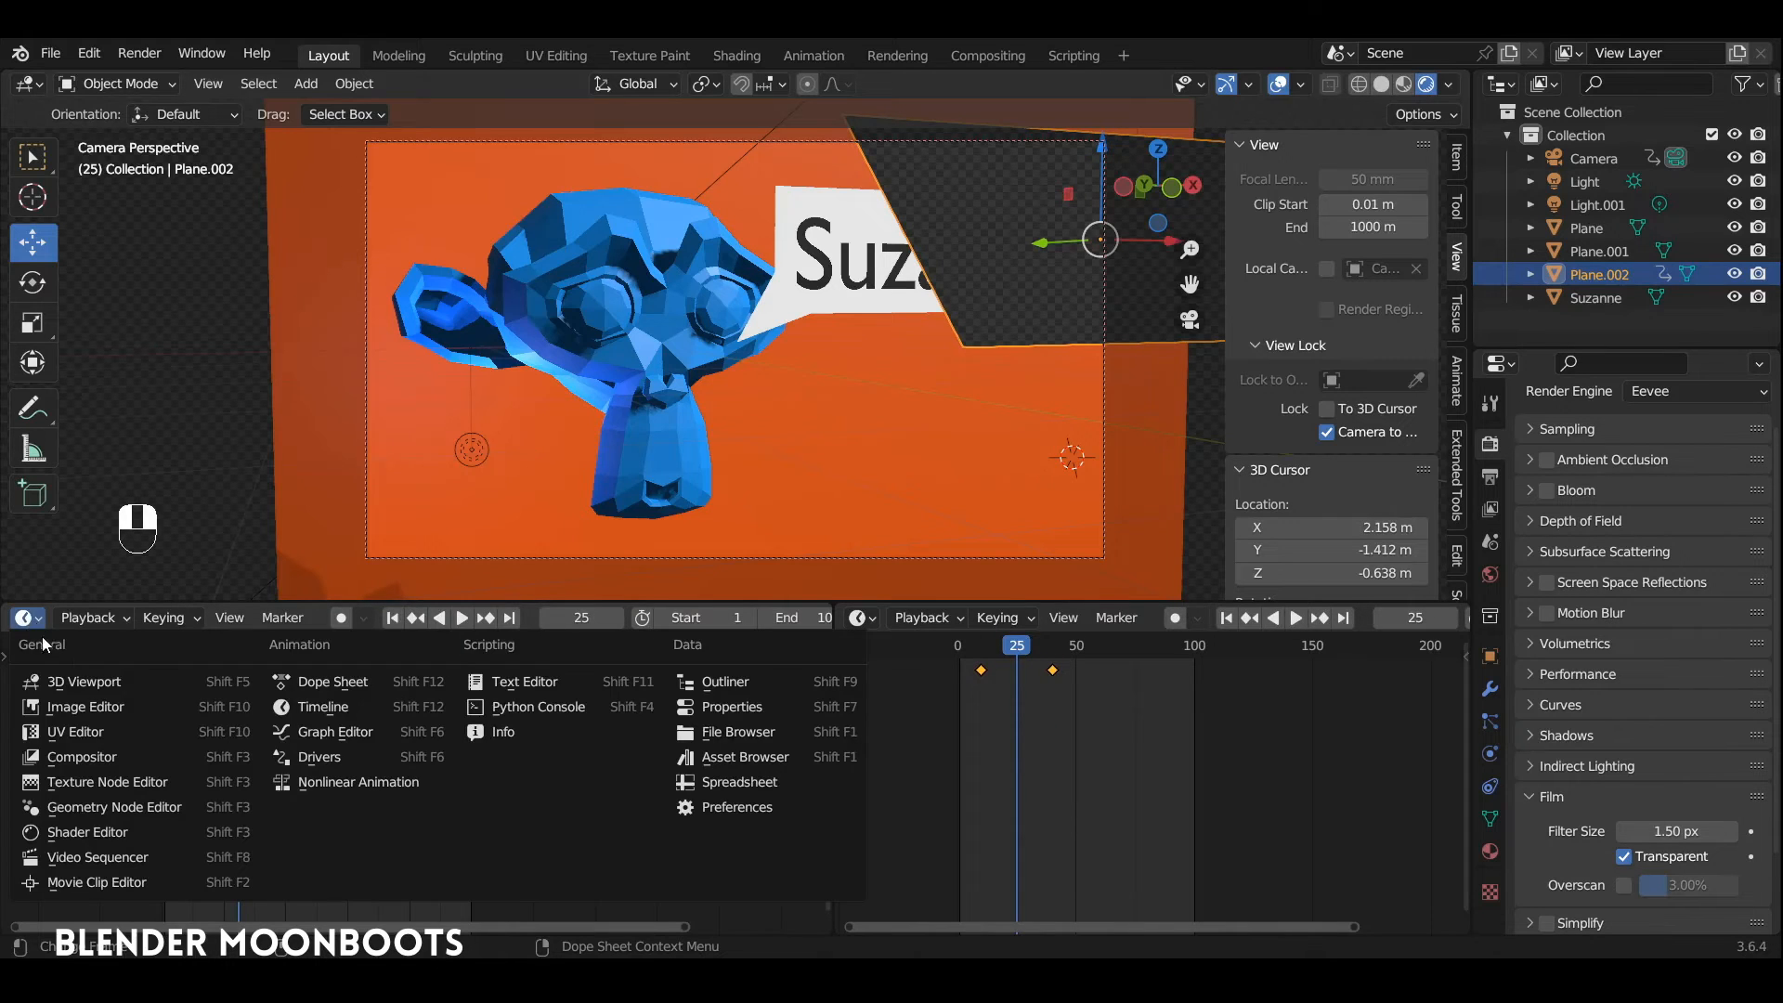
pyautogui.click(93, 758)
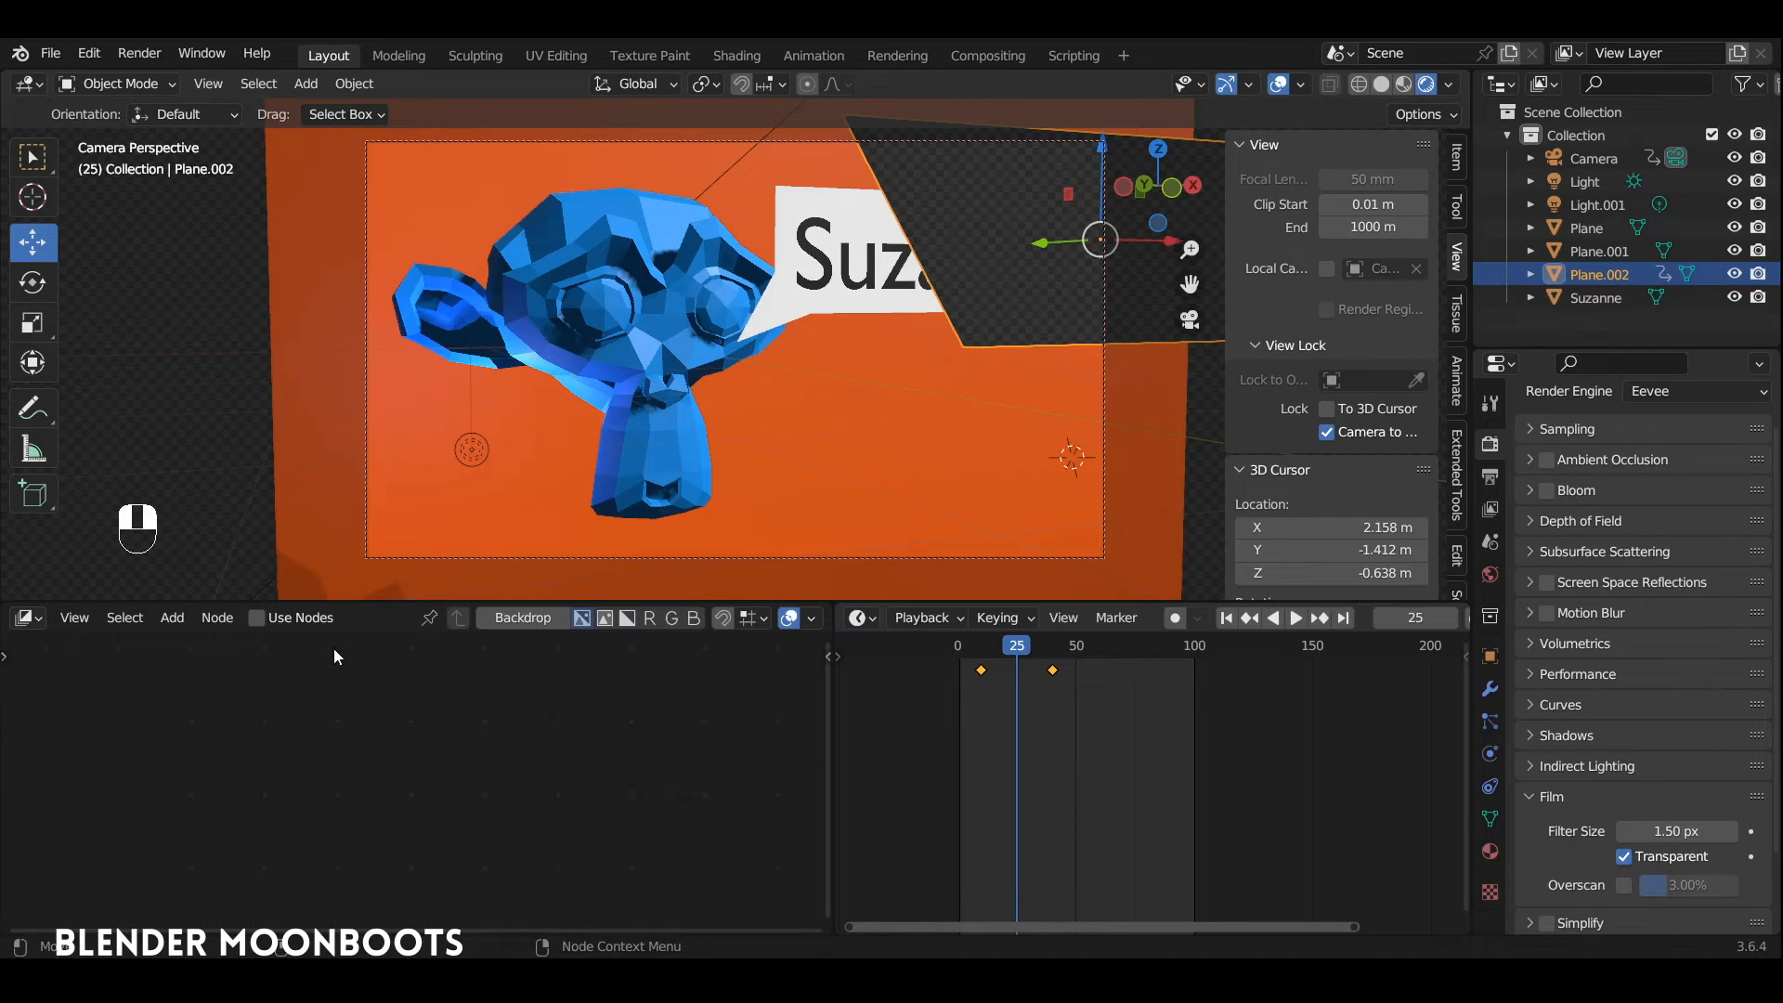
# Step: Enable Use Nodes and the Backdrop in the Compositor, and move the Render Layers and Composite nodes apart
pyautogui.click(256, 617)
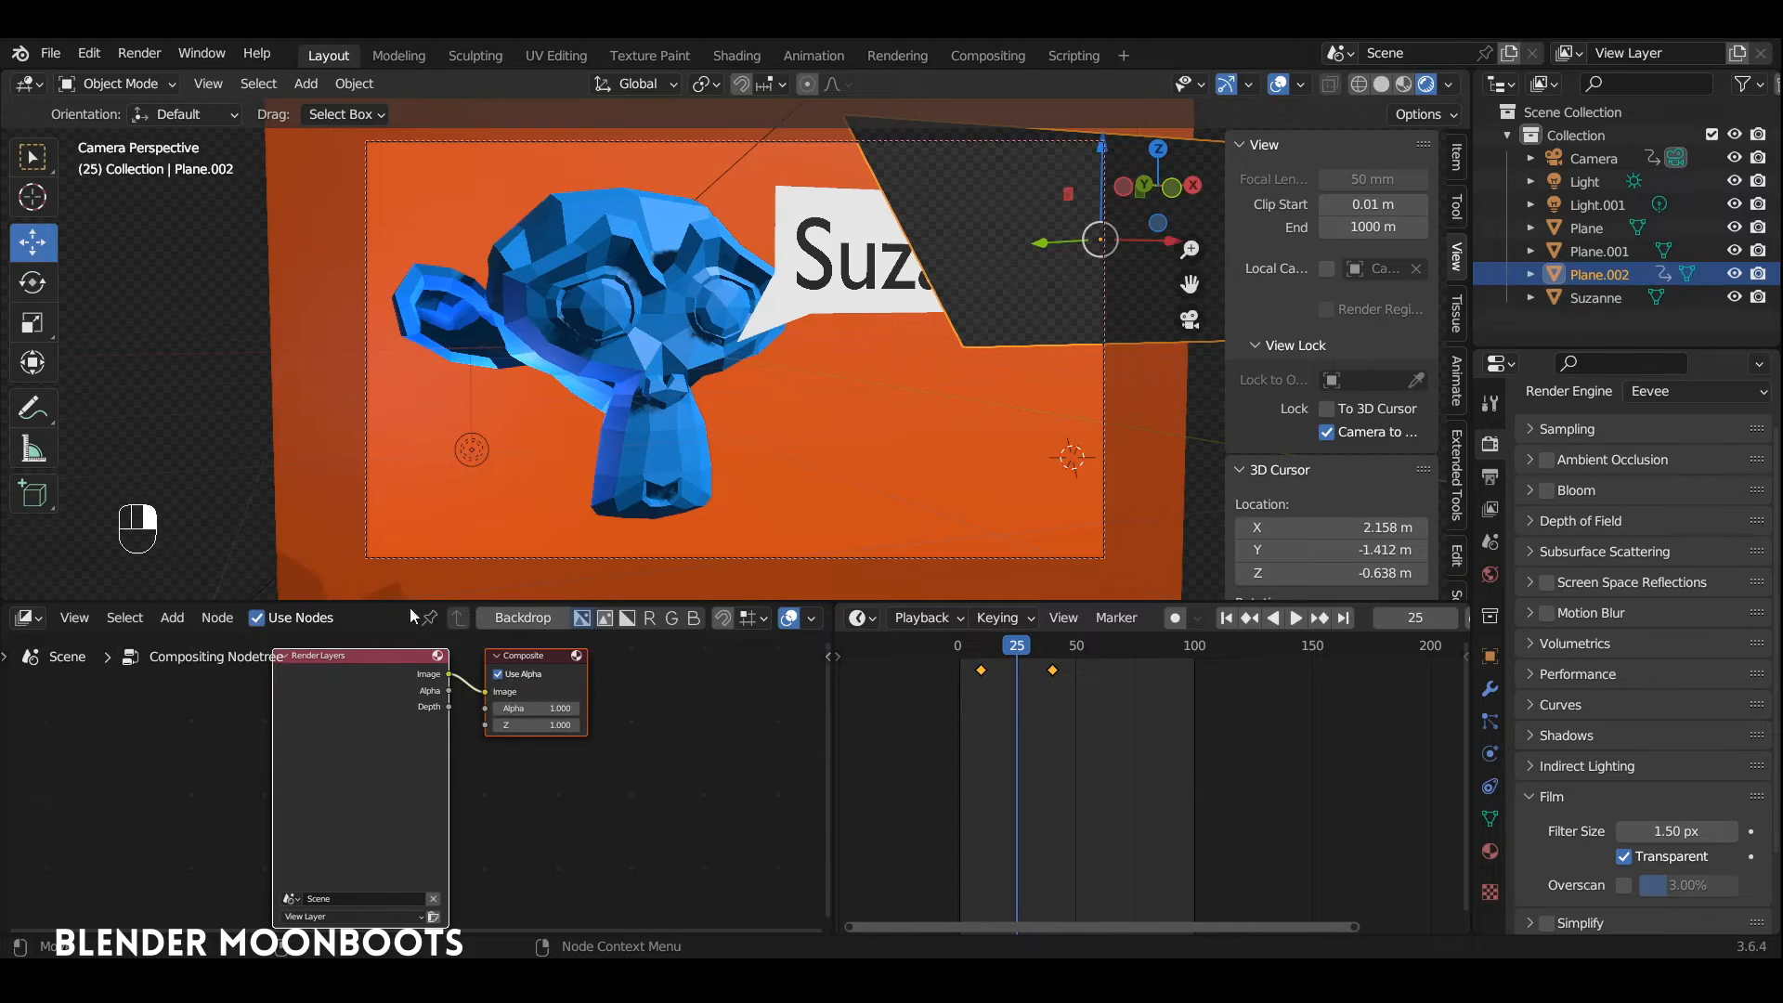
pyautogui.click(516, 616)
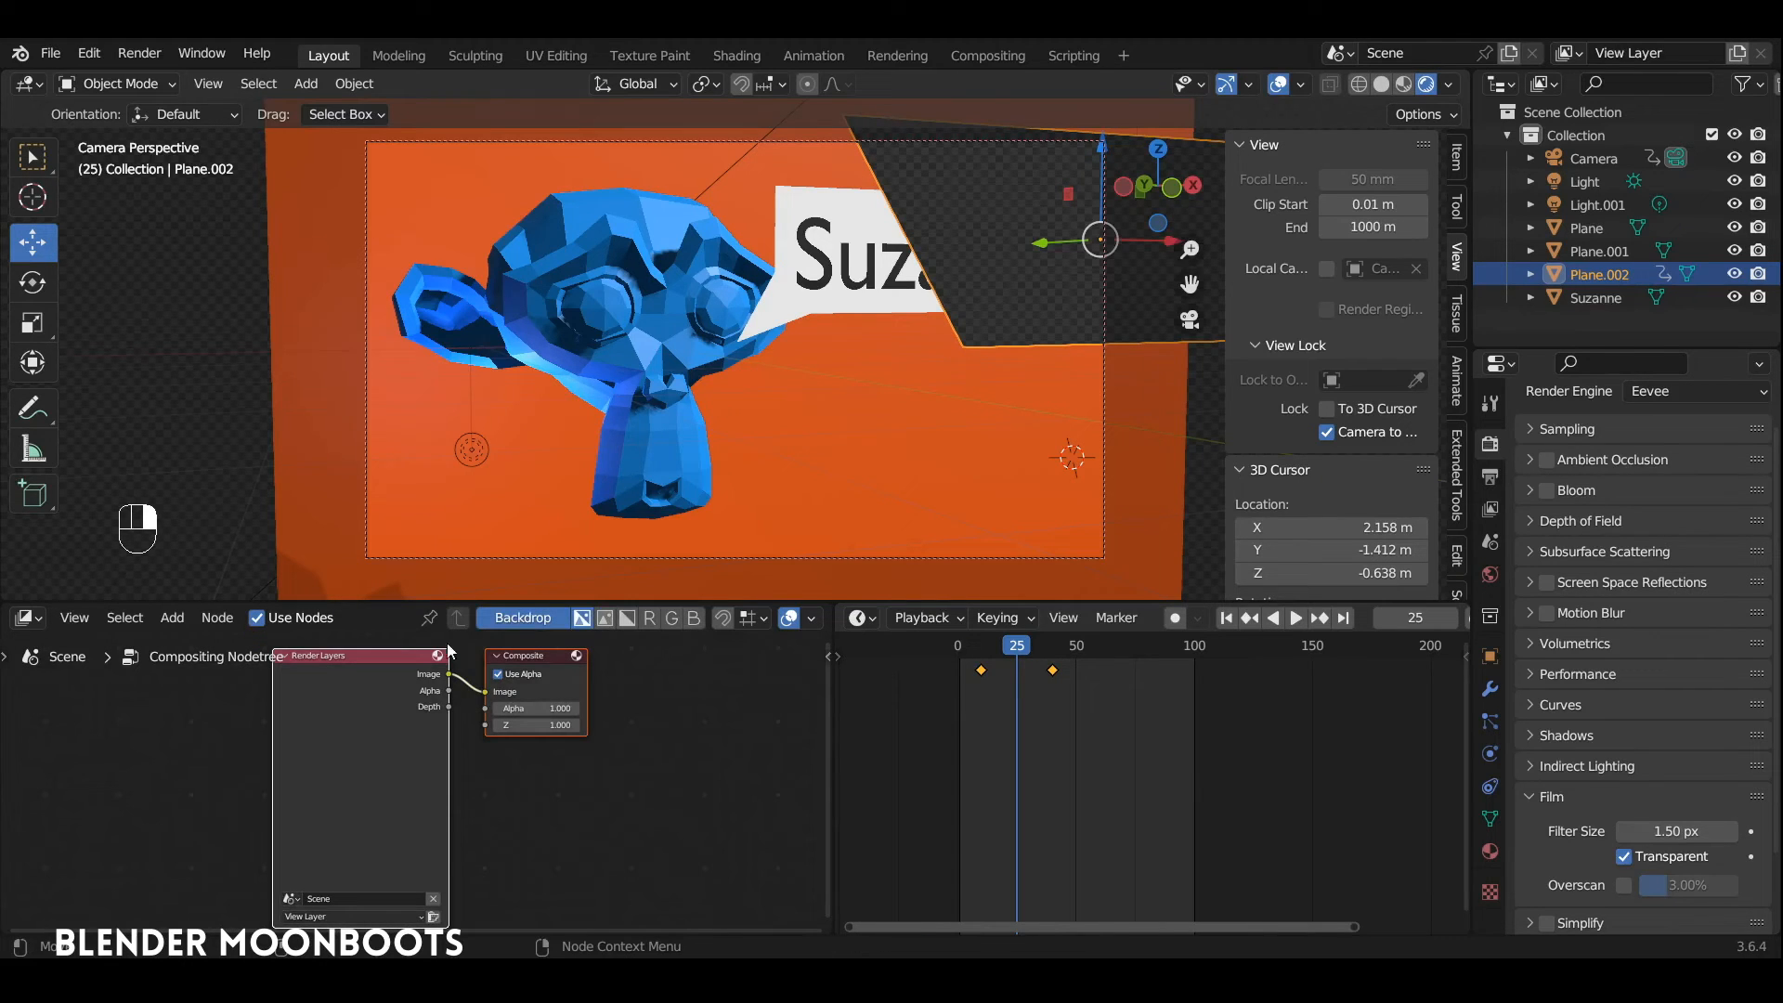
pyautogui.moveTo(395, 668); pyautogui.dragTo(208, 702)
pyautogui.moveTo(530, 663); pyautogui.dragTo(673, 719)
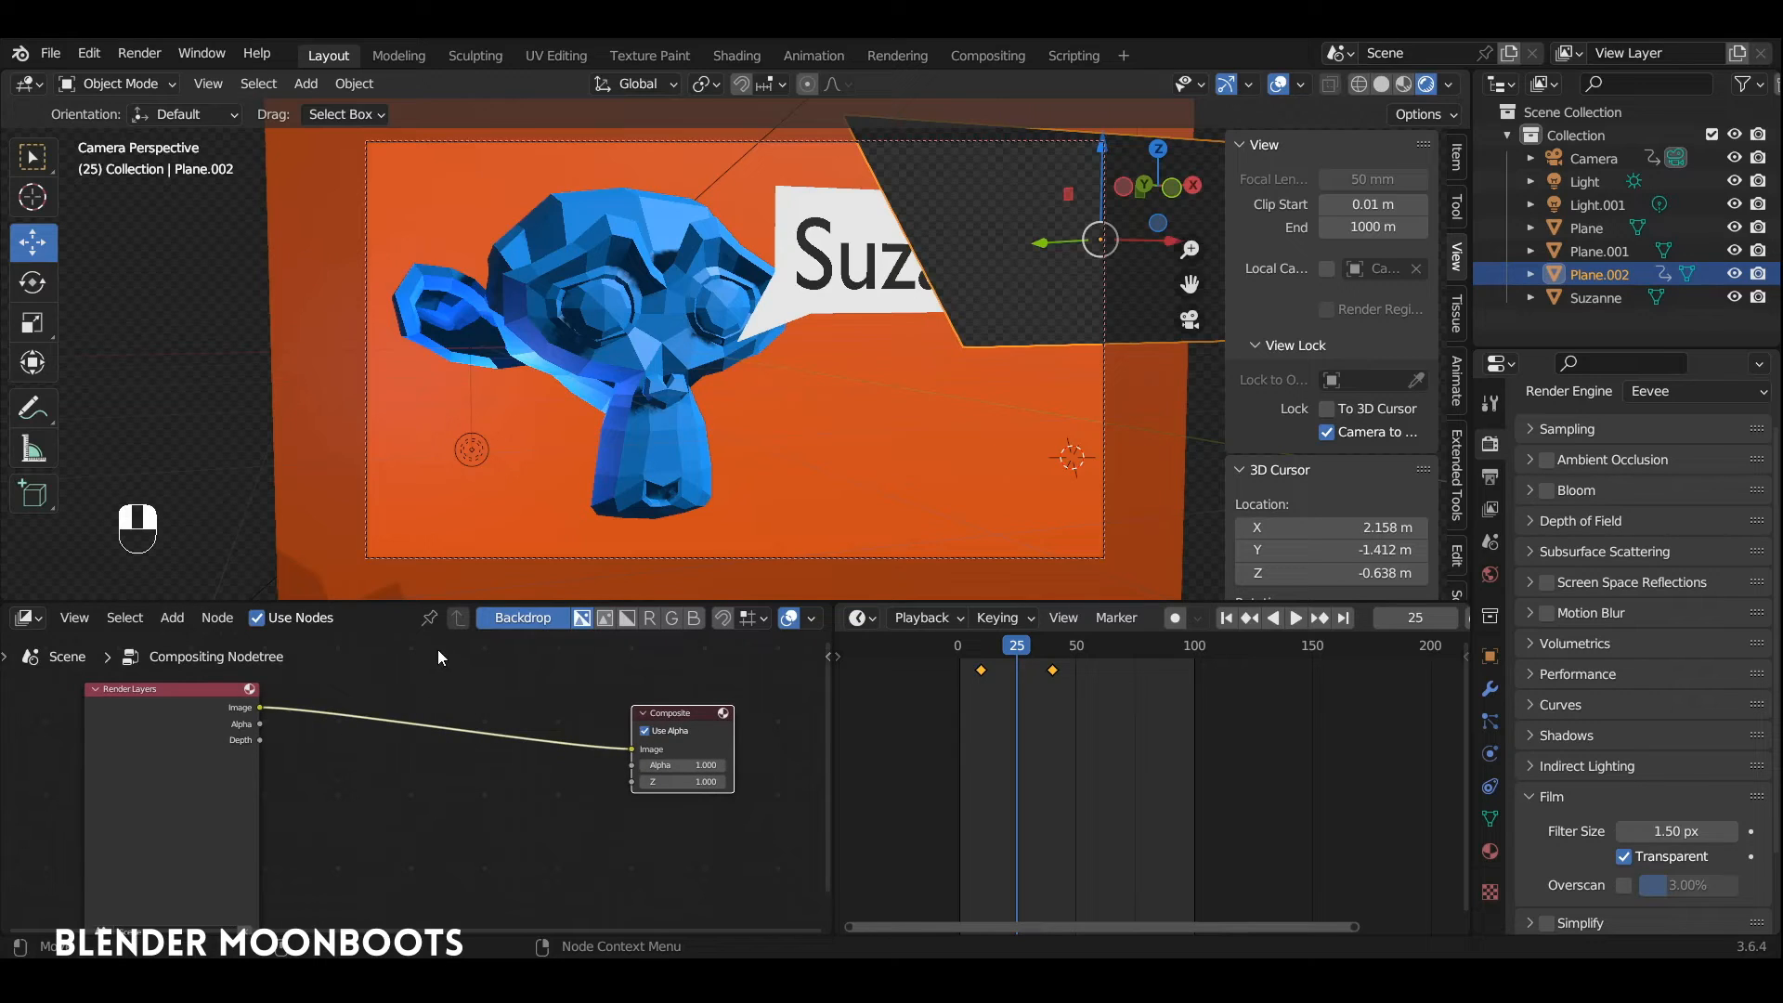
# Step: Rename the scene's view layer as "Tous"
pyautogui.click(1568, 53)
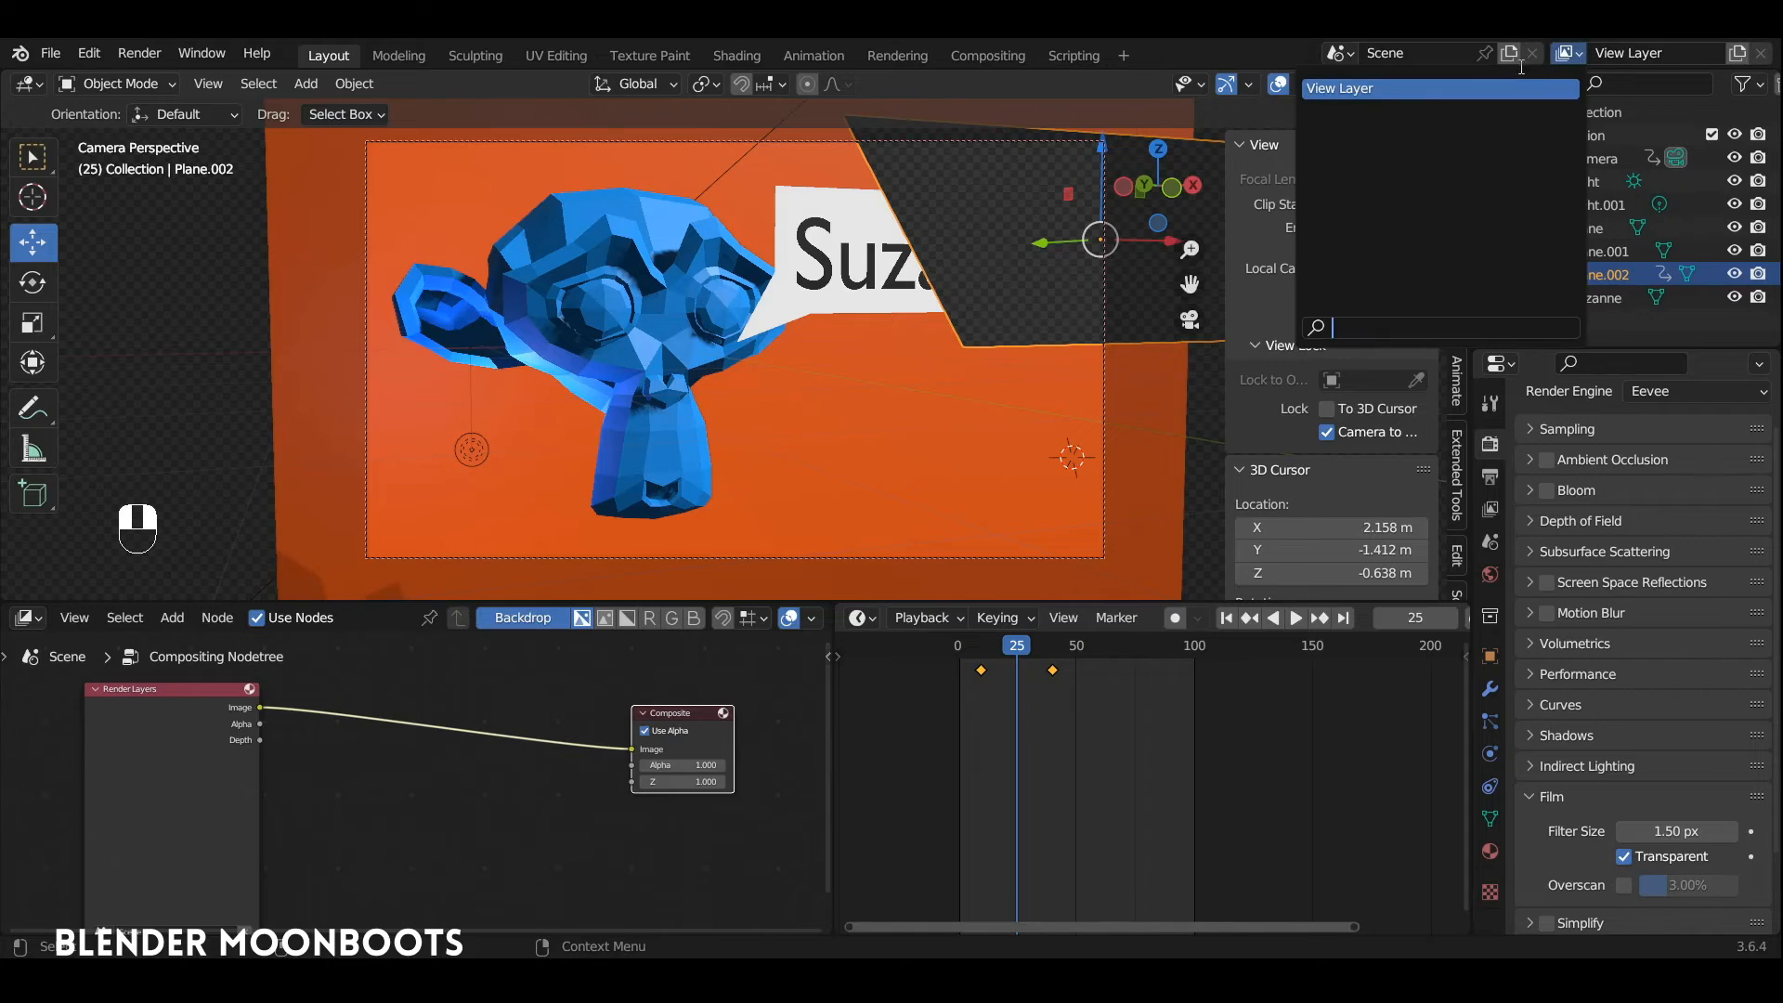
pyautogui.click(1630, 51)
pyautogui.click(1630, 52)
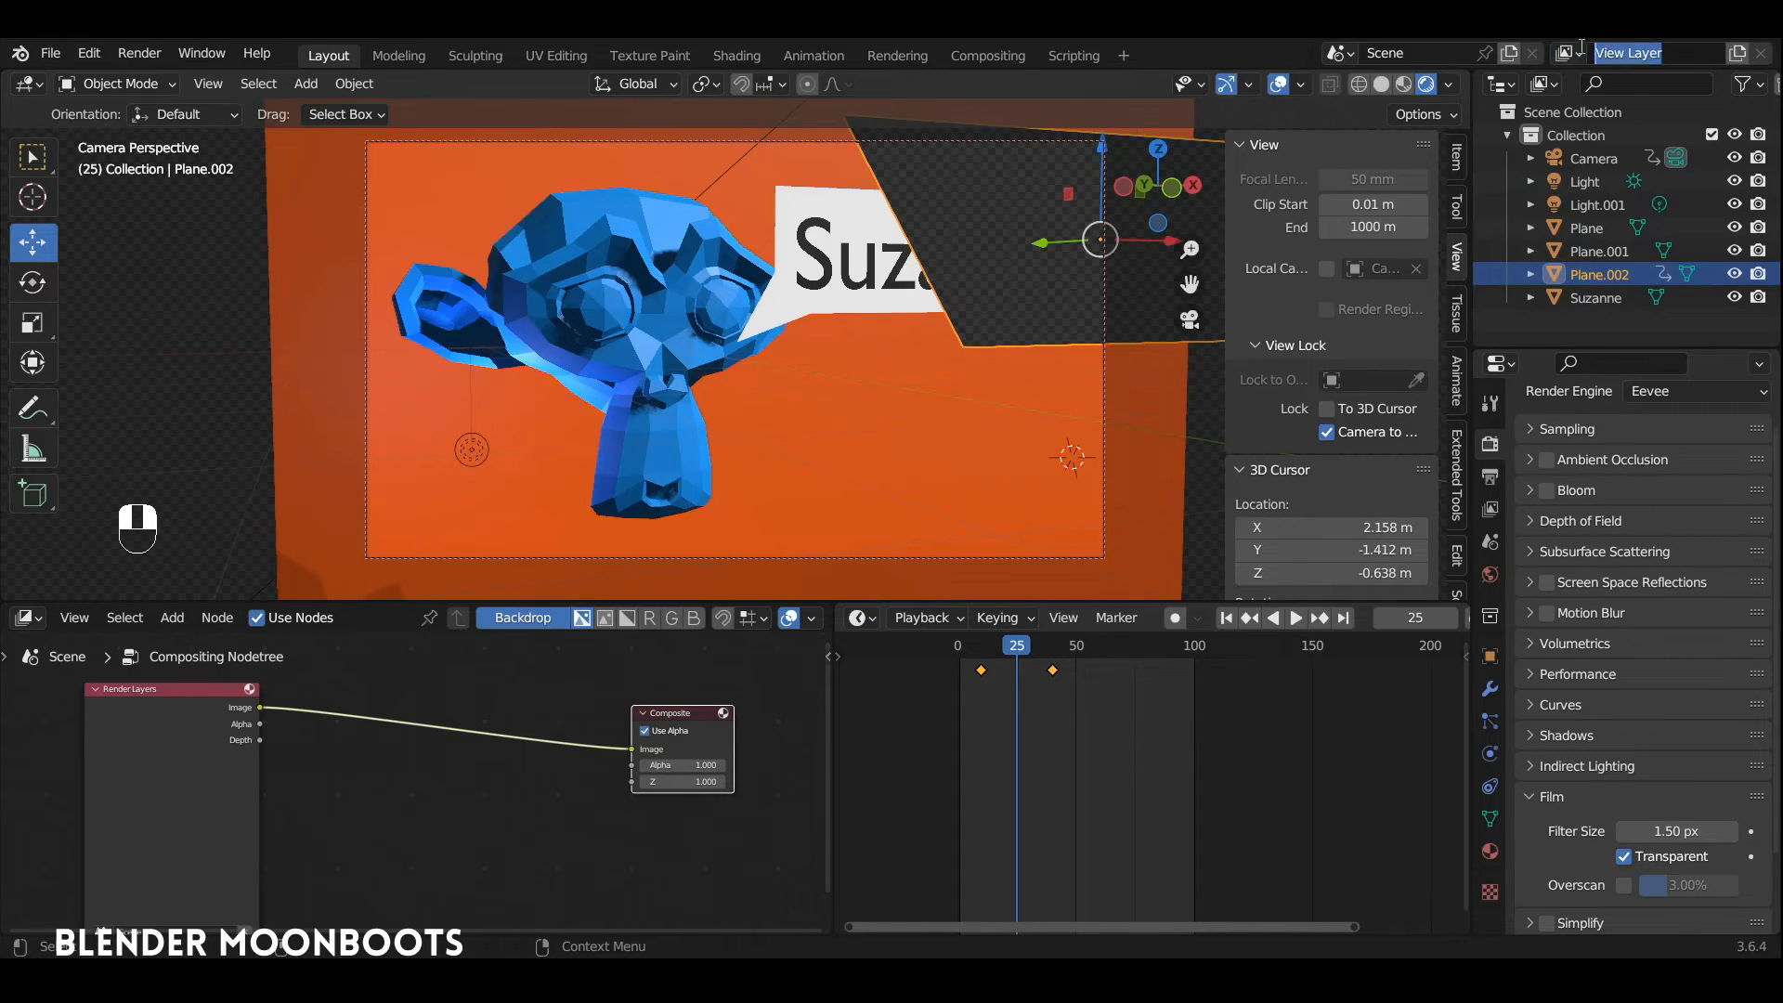
pyautogui.write('Tous')
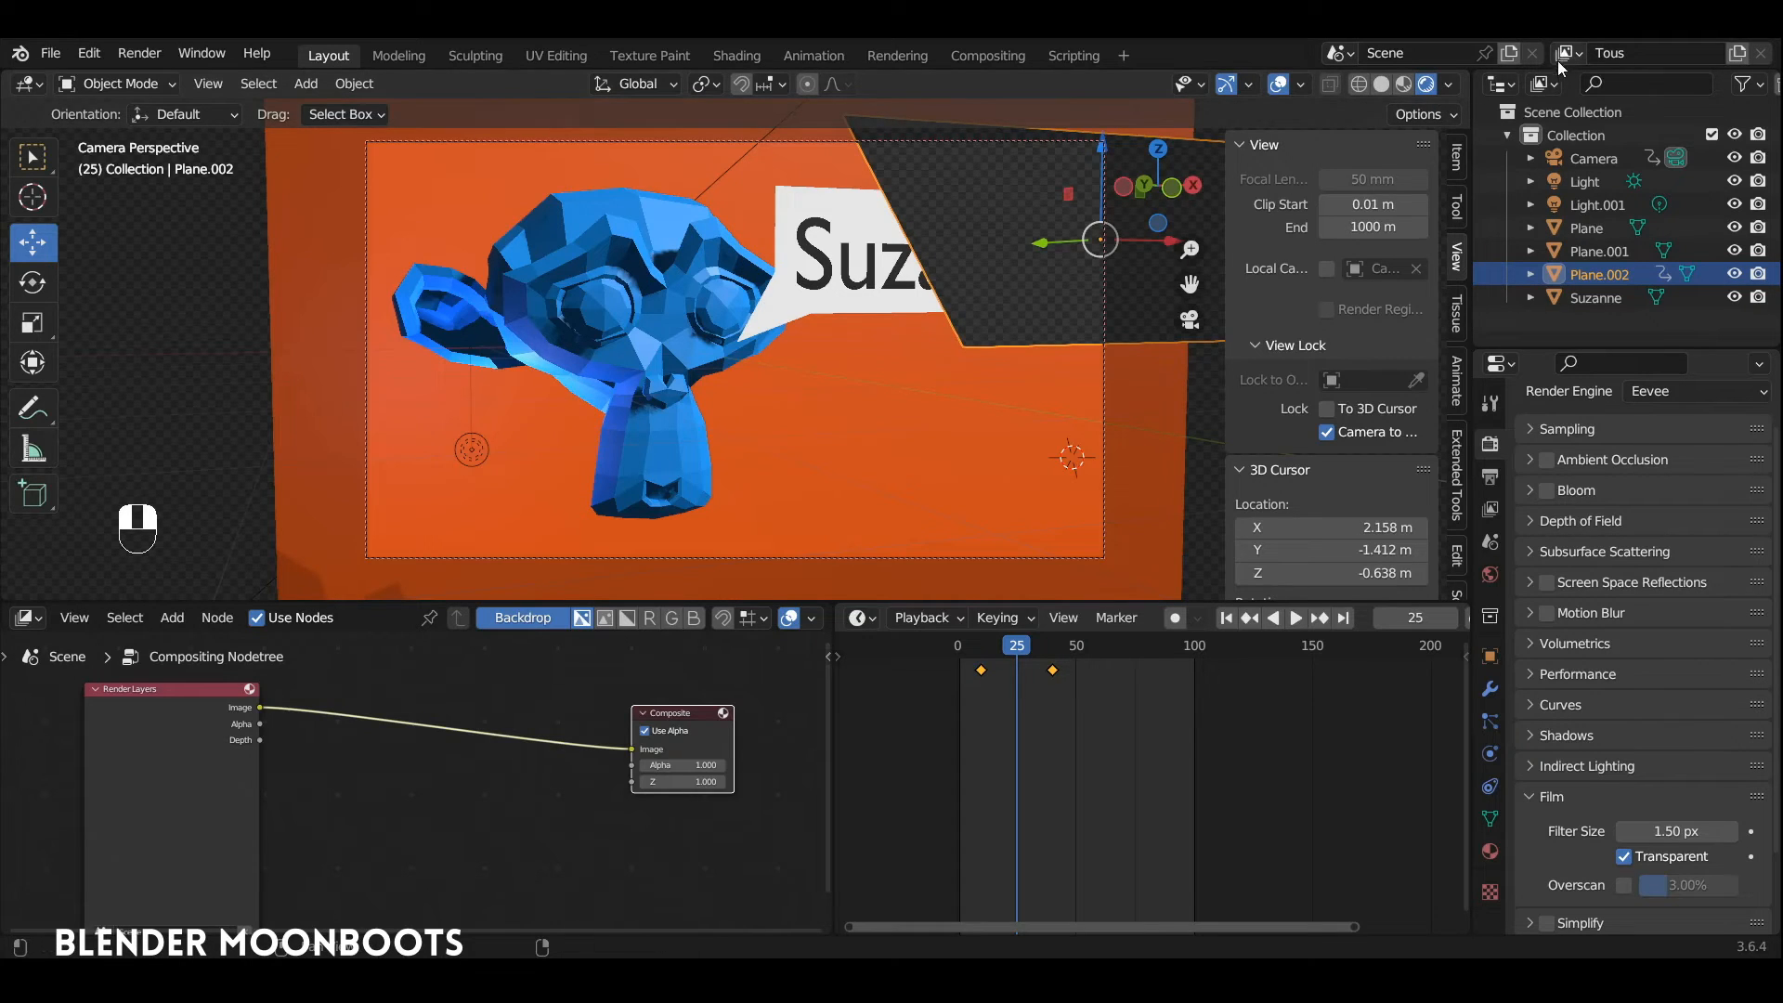
# Step: Move the speech bubble plane and the holdout plane into a new collection named "étiquette"
pyautogui.keyDown('alt'); pyautogui.moveTo(1038, 310); pyautogui.dragTo(1082, 362); pyautogui.keyUp('alt')
pyautogui.moveTo(1082, 362)
pyautogui.keyDown('ctrl'); pyautogui.keyDown('alt'); pyautogui.mouseDown()
pyautogui.moveTo(1055, 399)
pyautogui.moveTo(1081, 371)
pyautogui.mouseUp(); pyautogui.keyUp('alt'); pyautogui.keyUp('ctrl')
pyautogui.keyDown('shift'); pyautogui.click(873, 374); pyautogui.keyUp('shift')
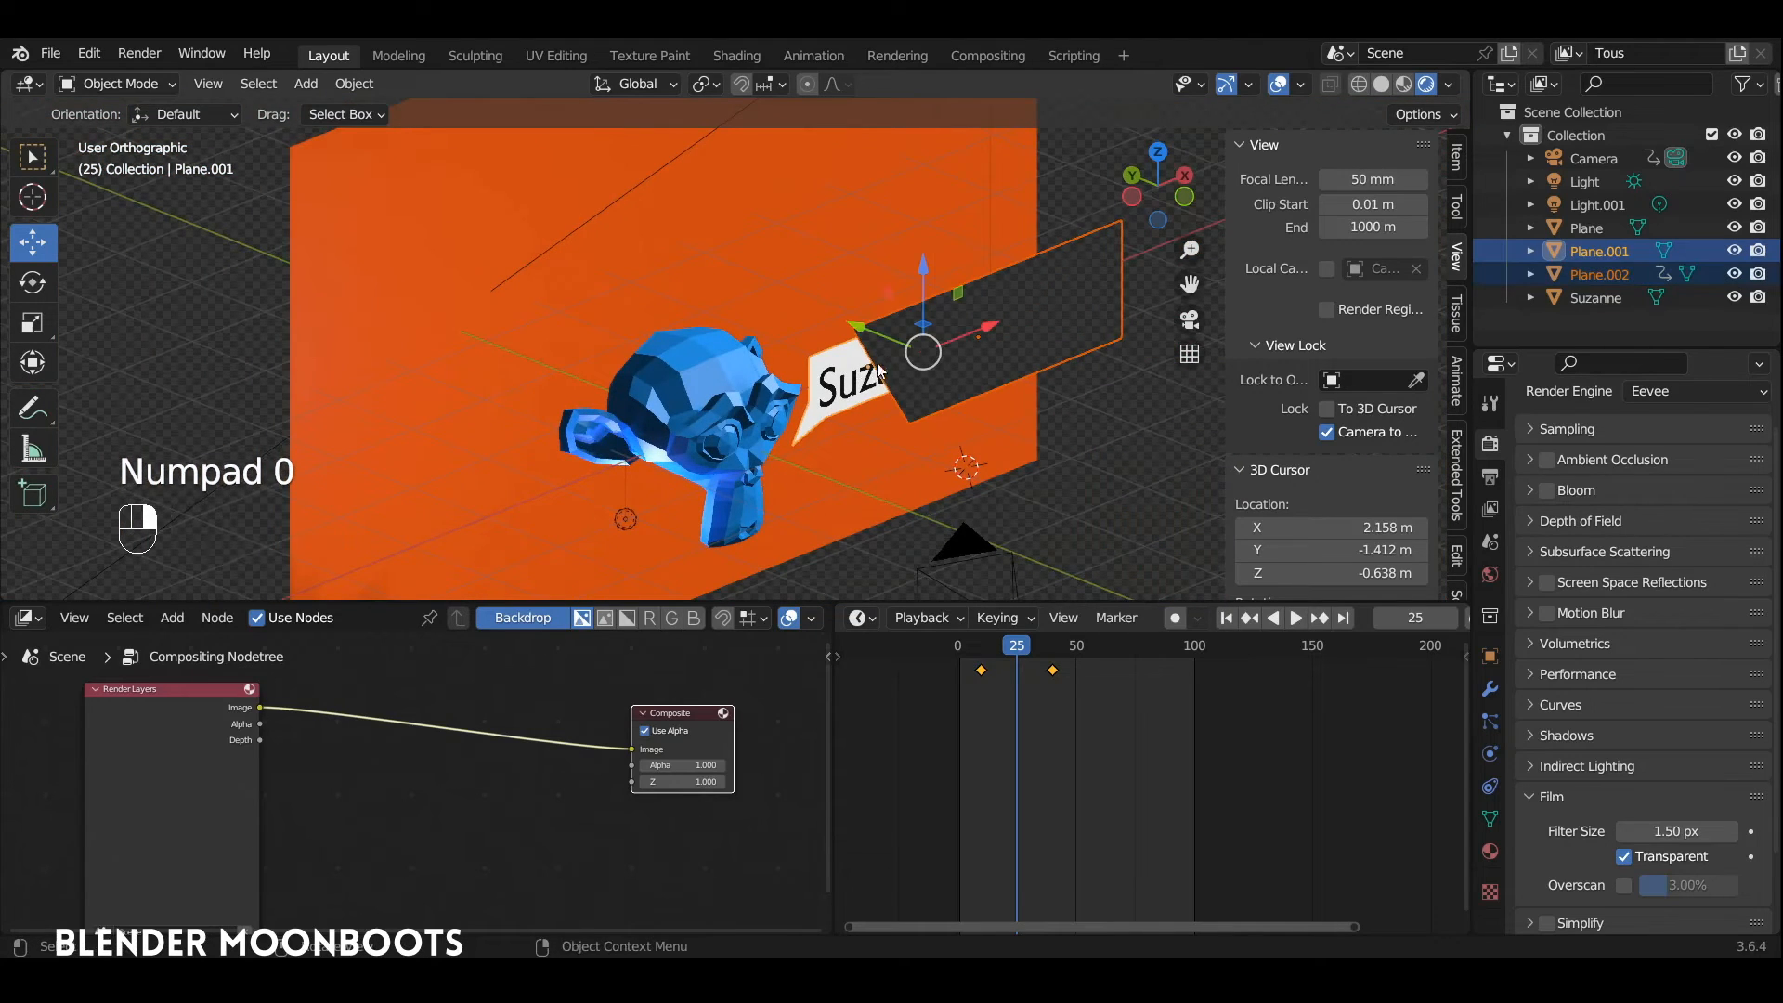
pyautogui.press('m')
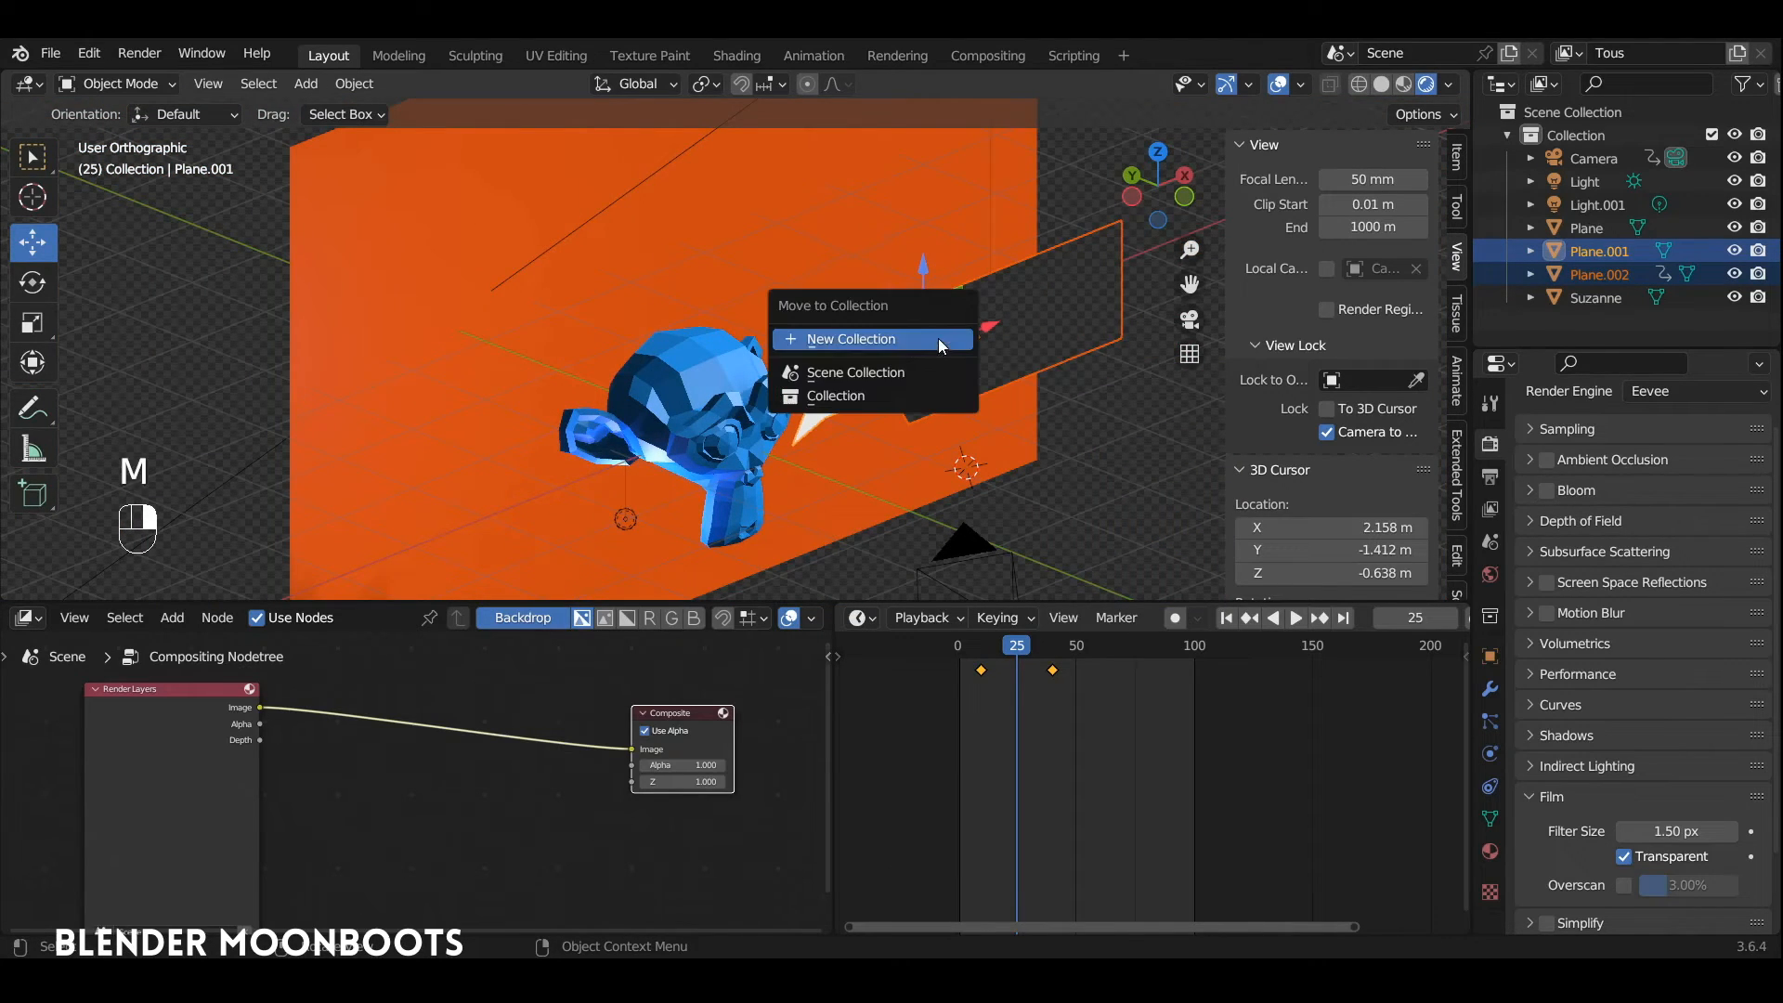
pyautogui.click(934, 339)
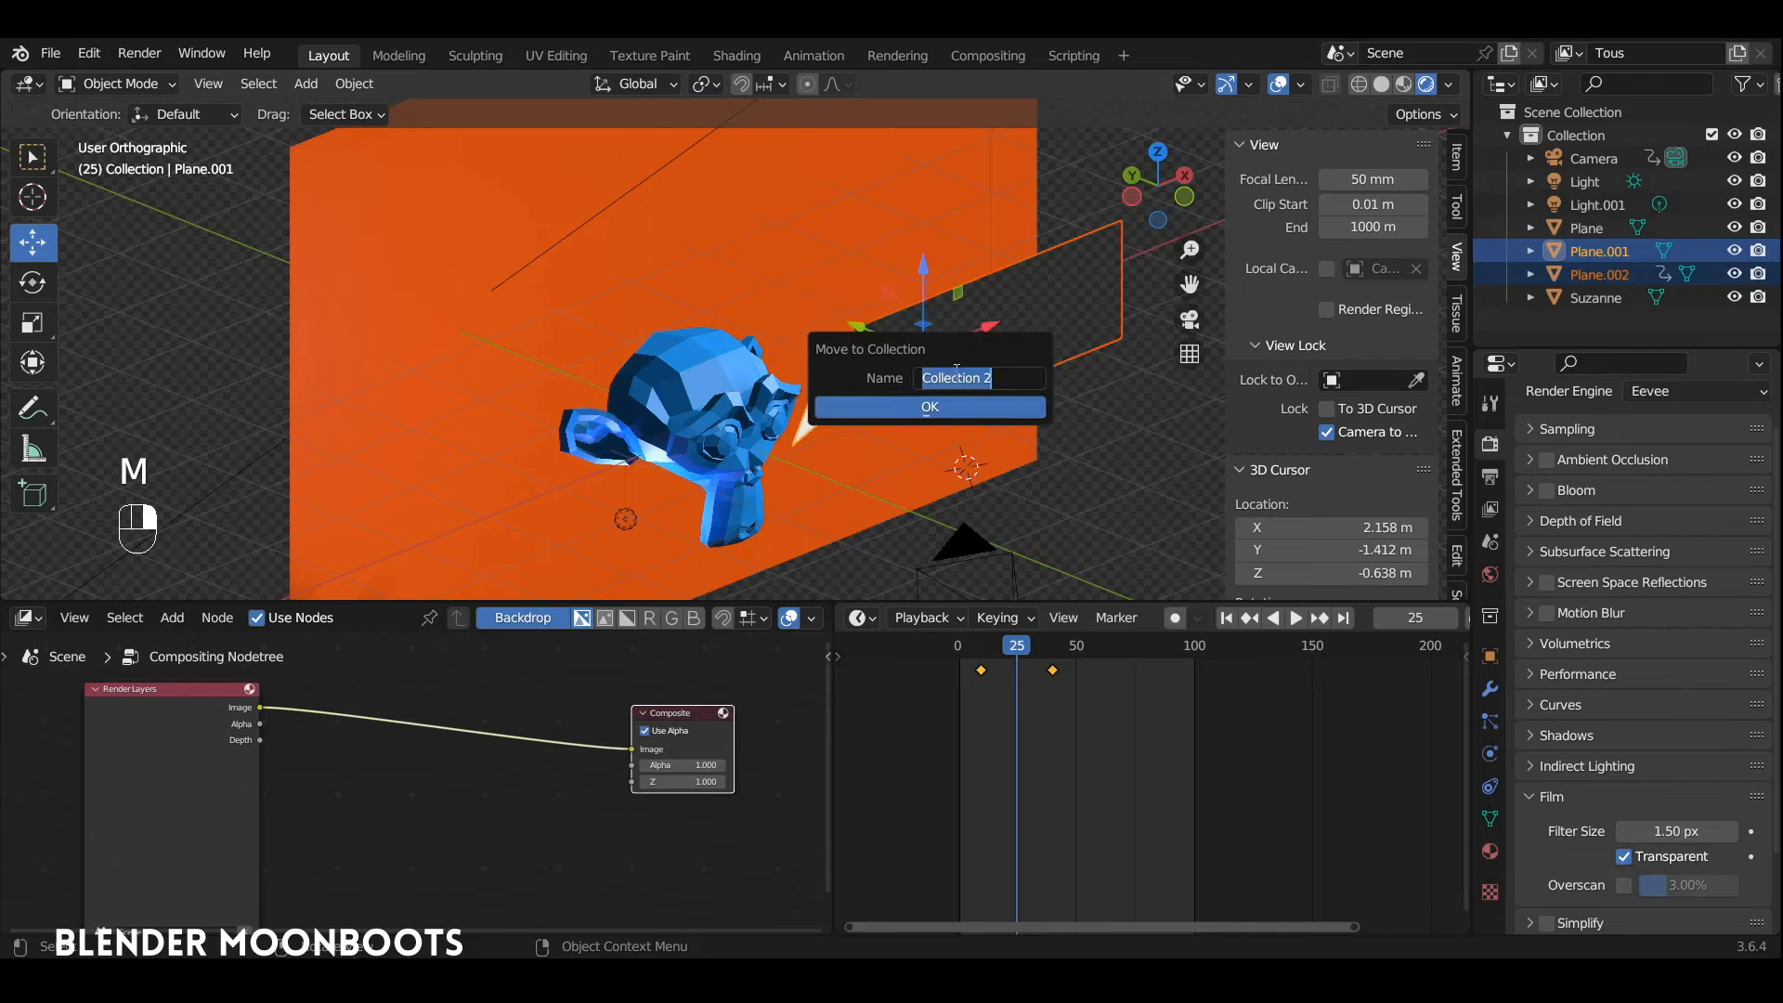
pyautogui.write('étiquette')
pyautogui.press('Return')
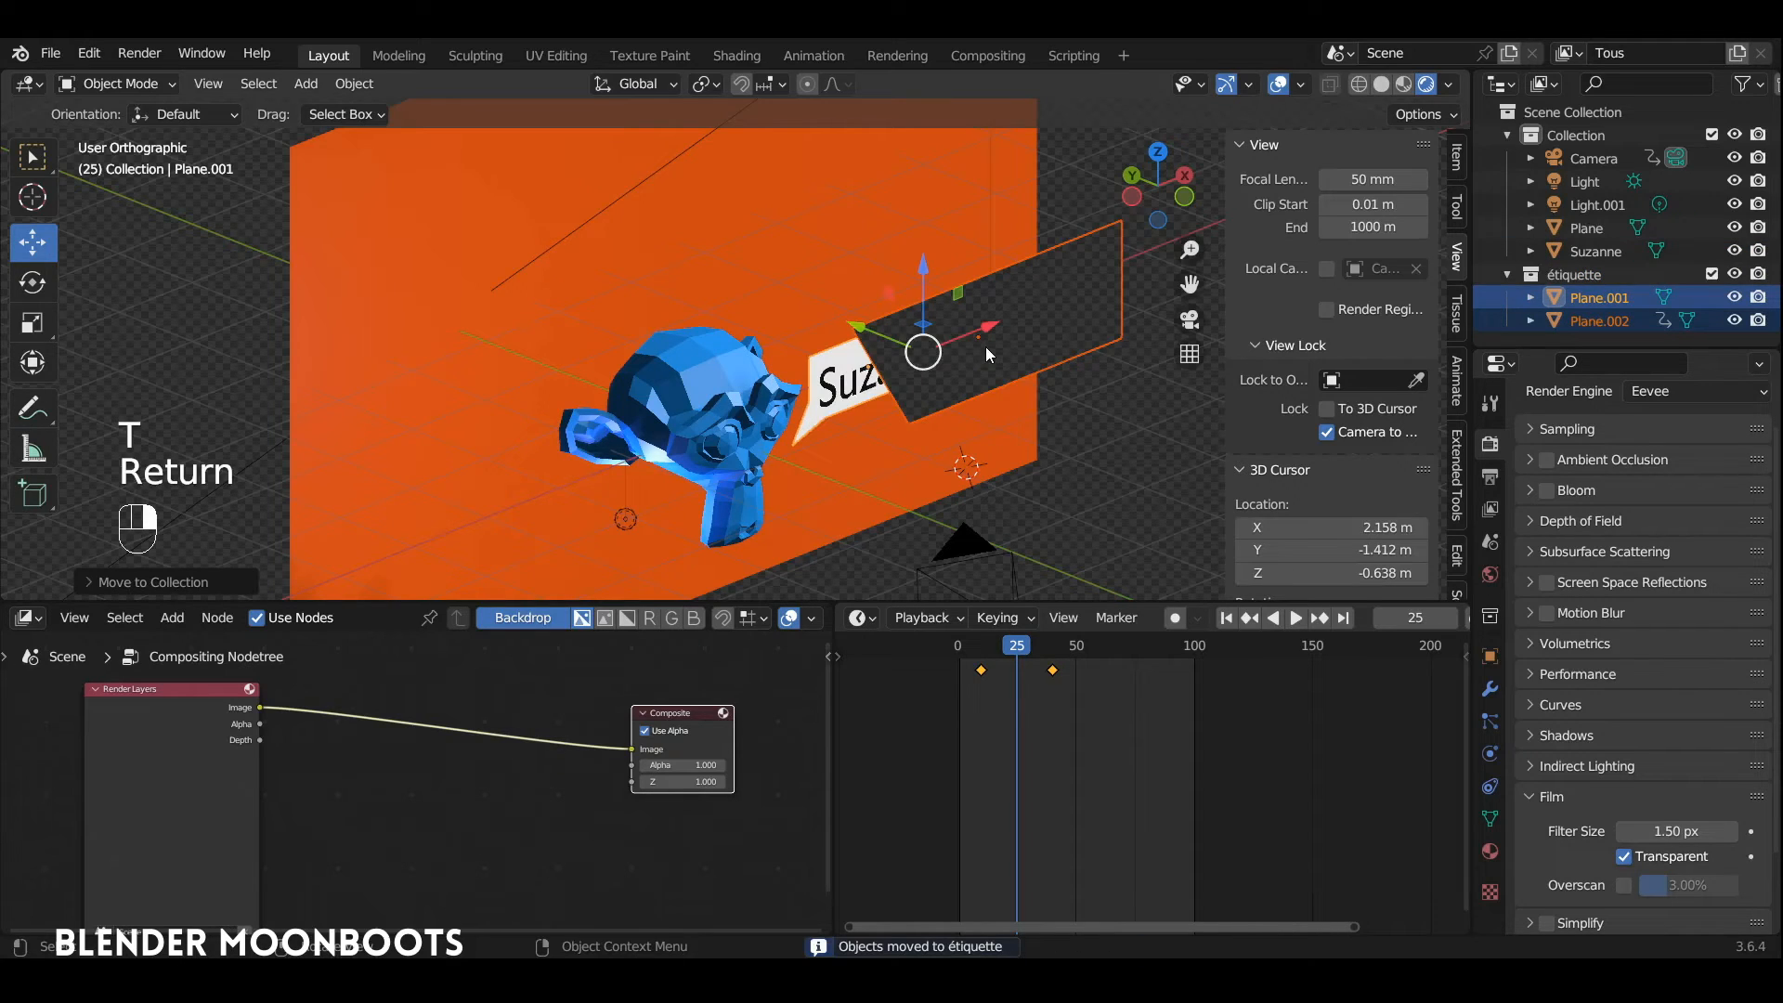
# Step: Move the monkey head and the orange background plane into a new collection named "Suzanne"
pyautogui.click(715, 394)
pyautogui.keyDown('shift'); pyautogui.click(732, 260); pyautogui.keyUp('shift')
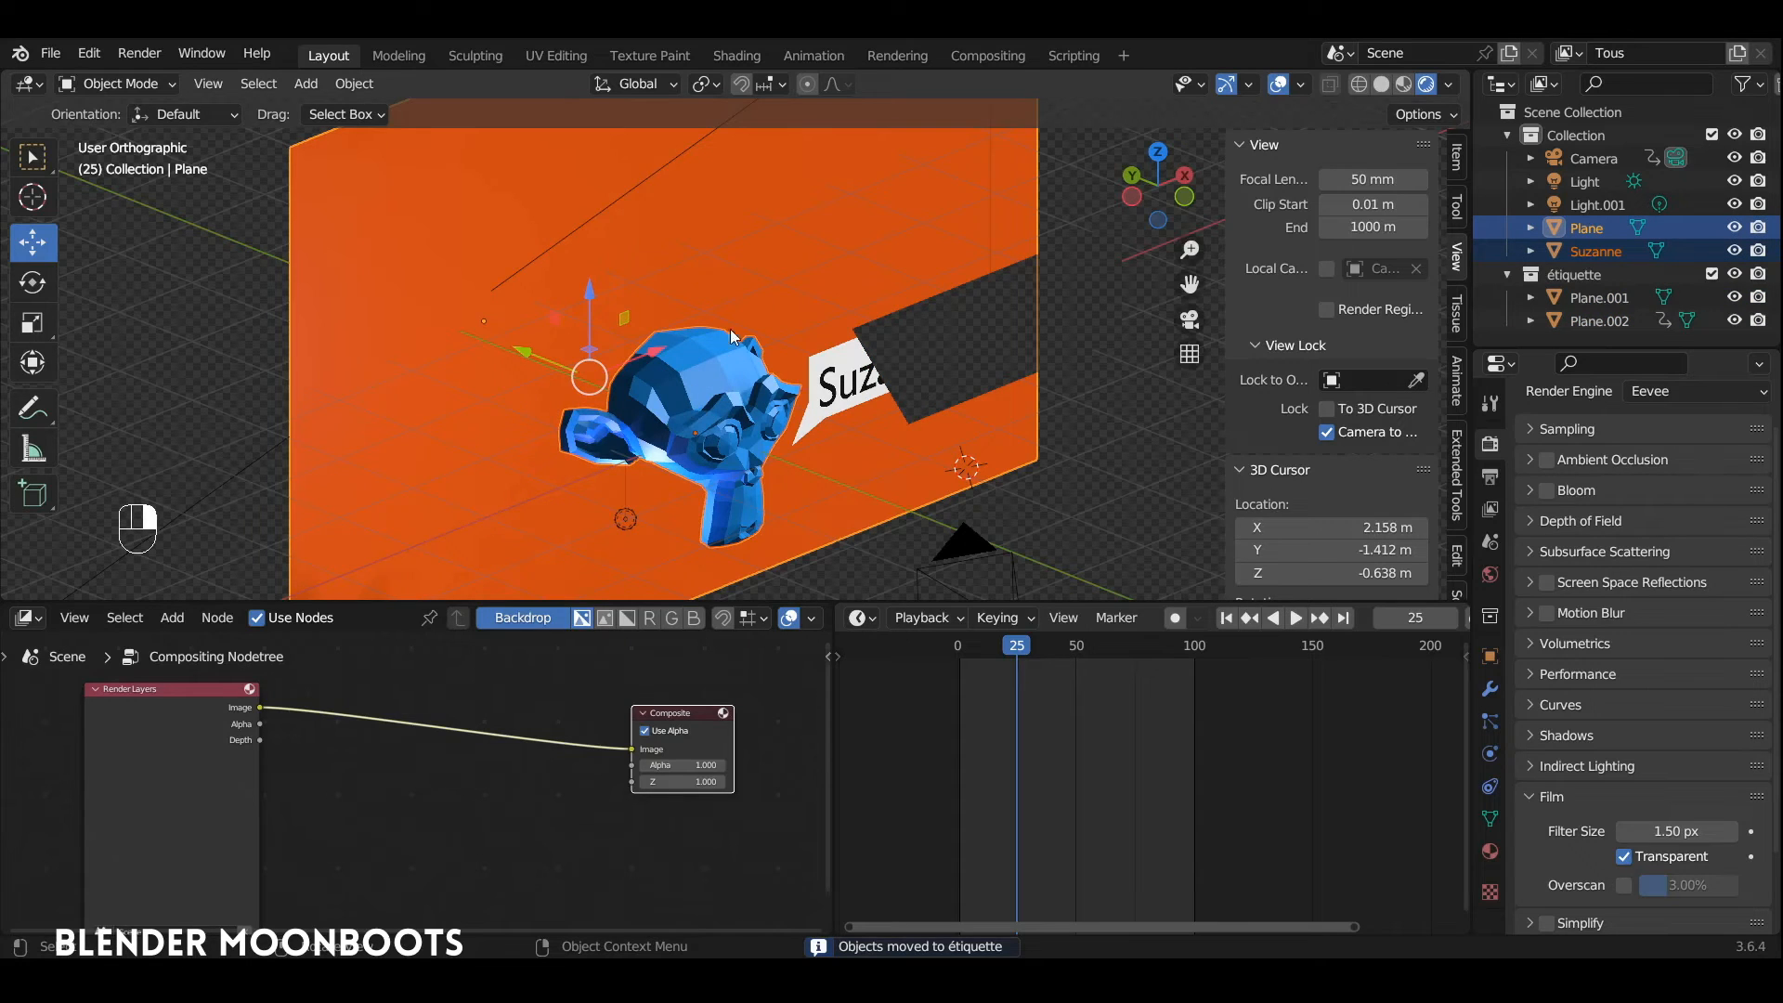
pyautogui.press('m')
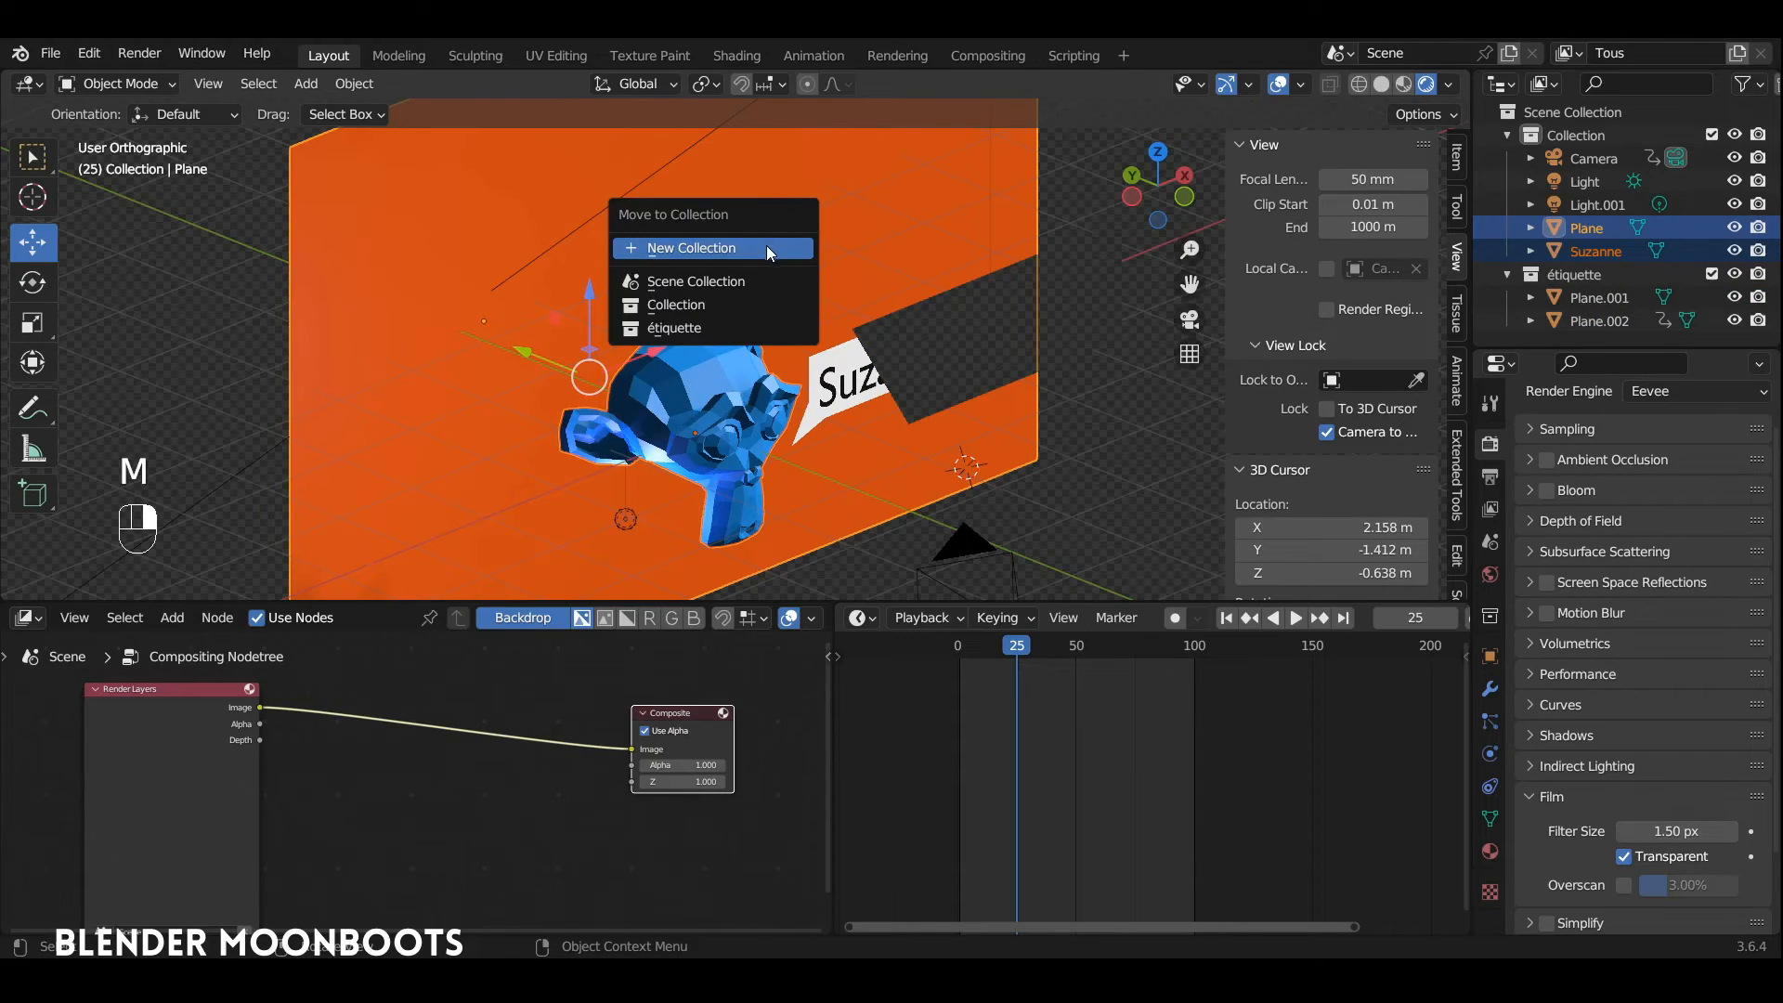
pyautogui.click(767, 245)
pyautogui.write('Suza')
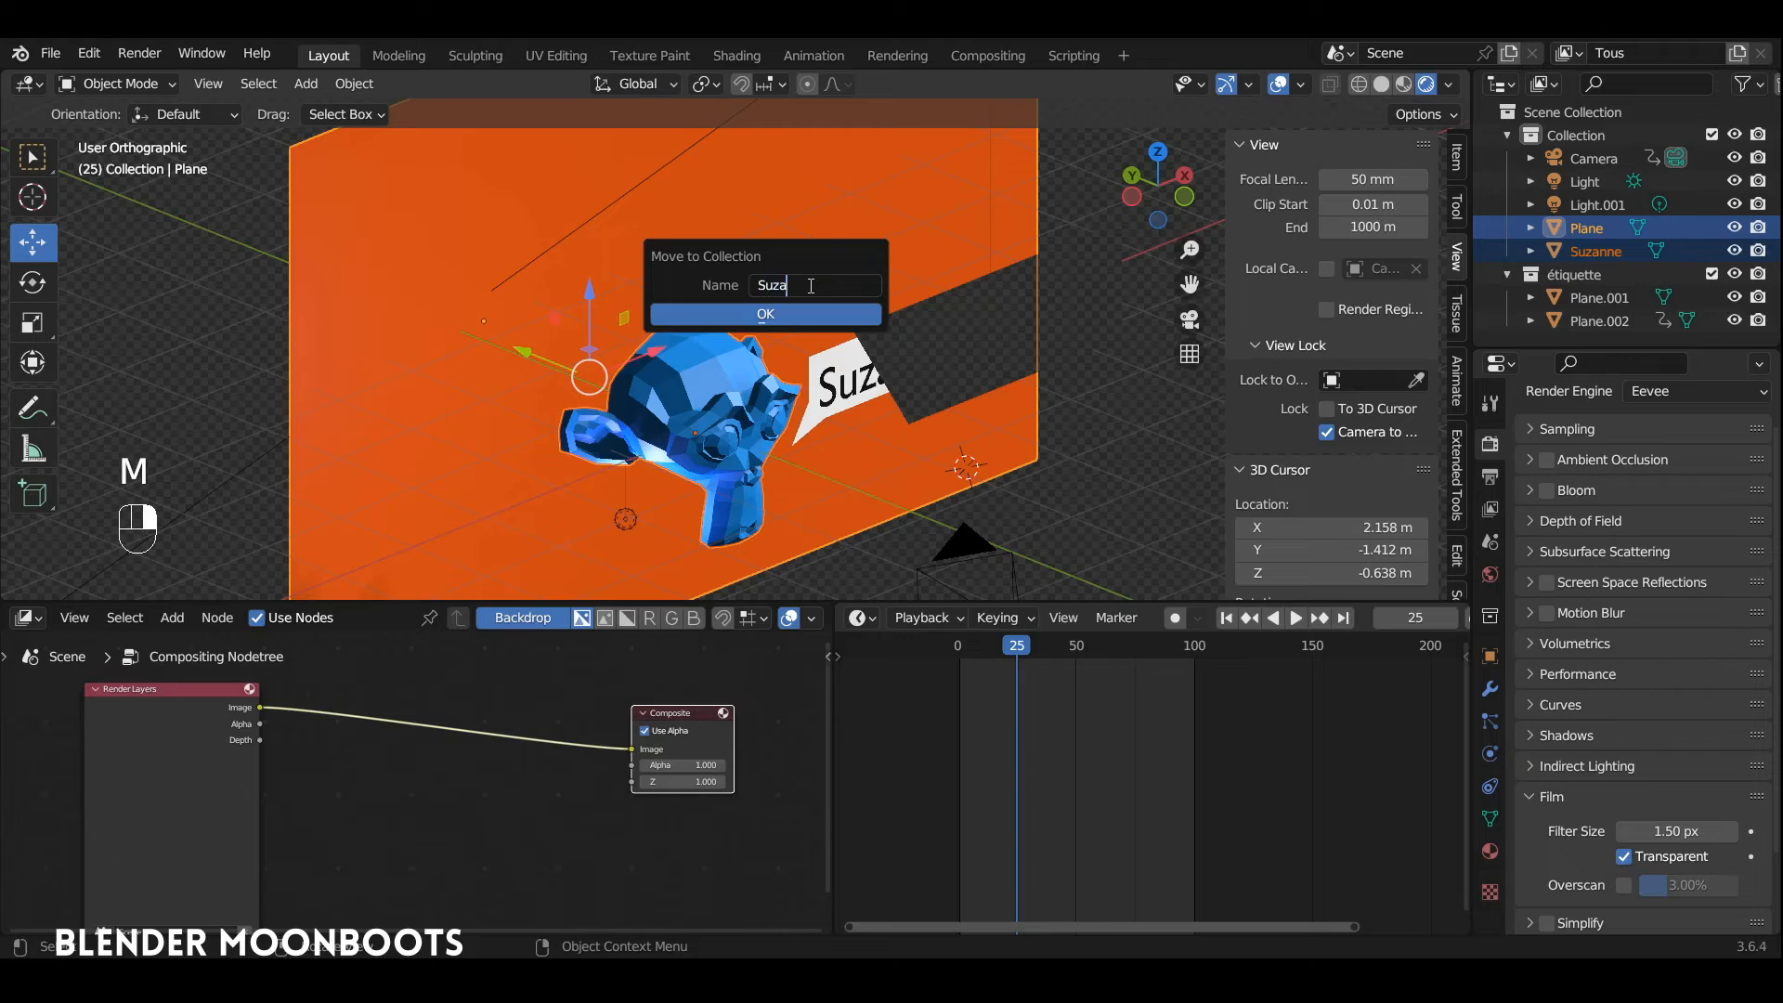
pyautogui.write('nne')
pyautogui.press('Return')
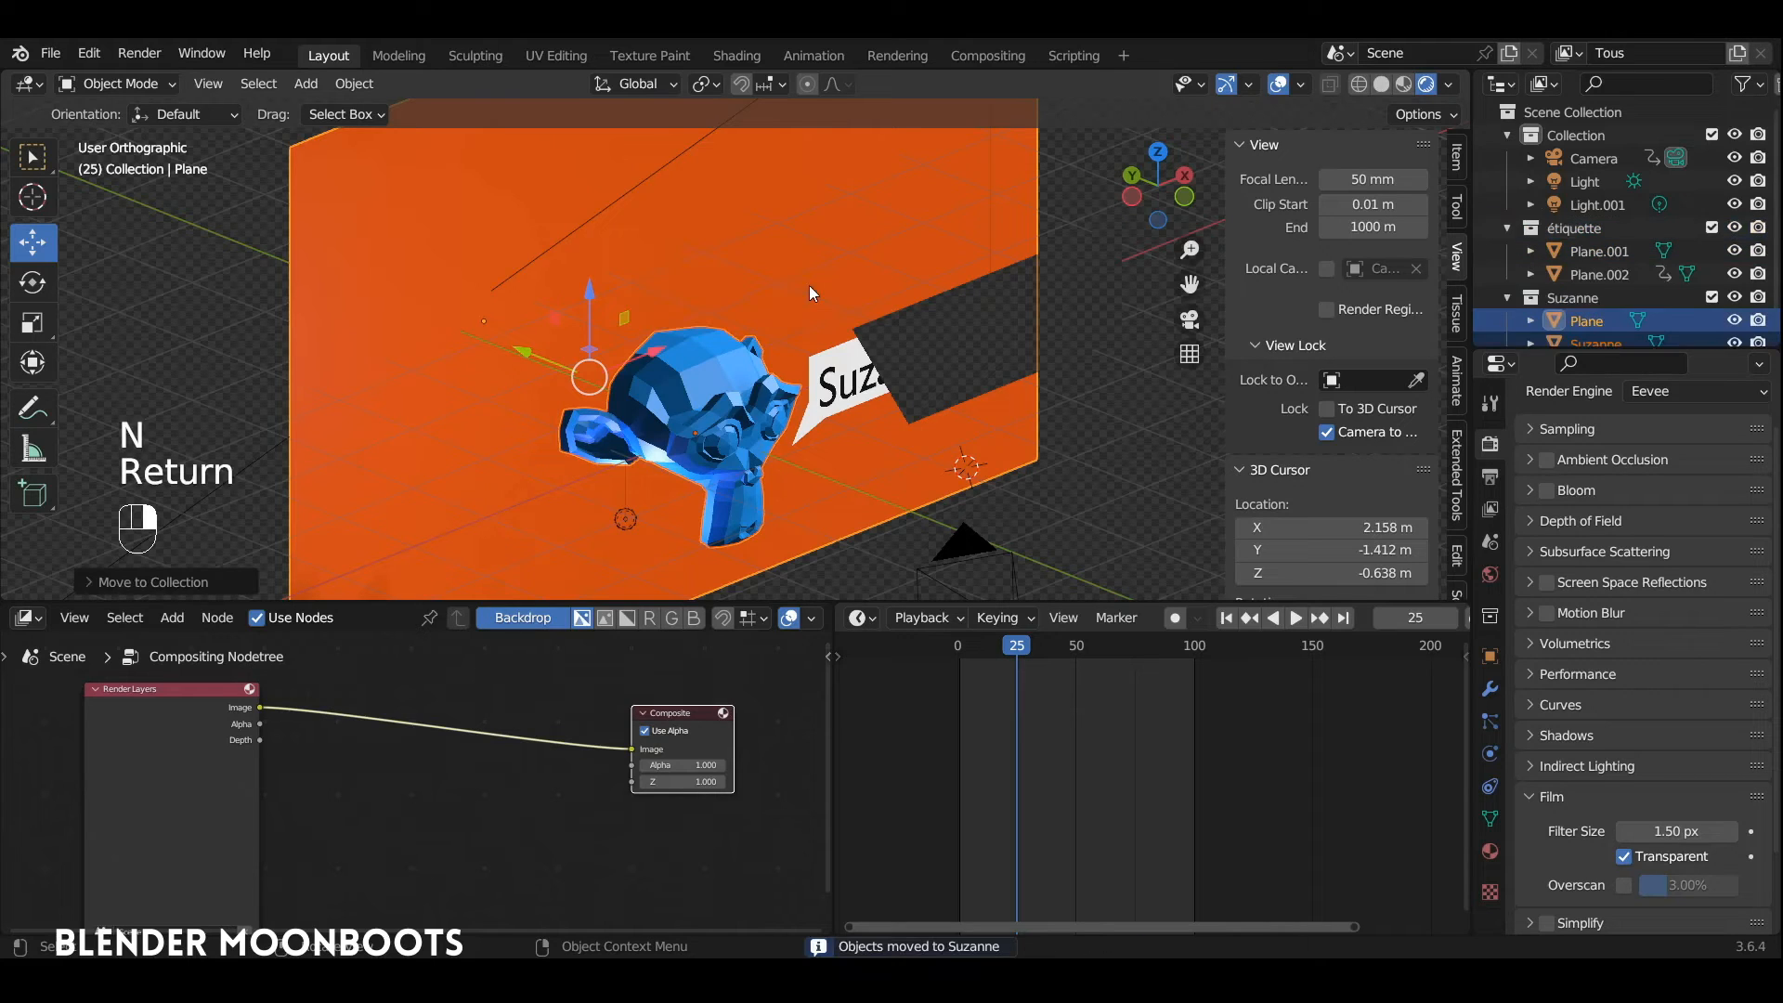
# Step: Add a new view layer named "Suzanne" and exclude the étiquette collection from it
pyautogui.click(1735, 53)
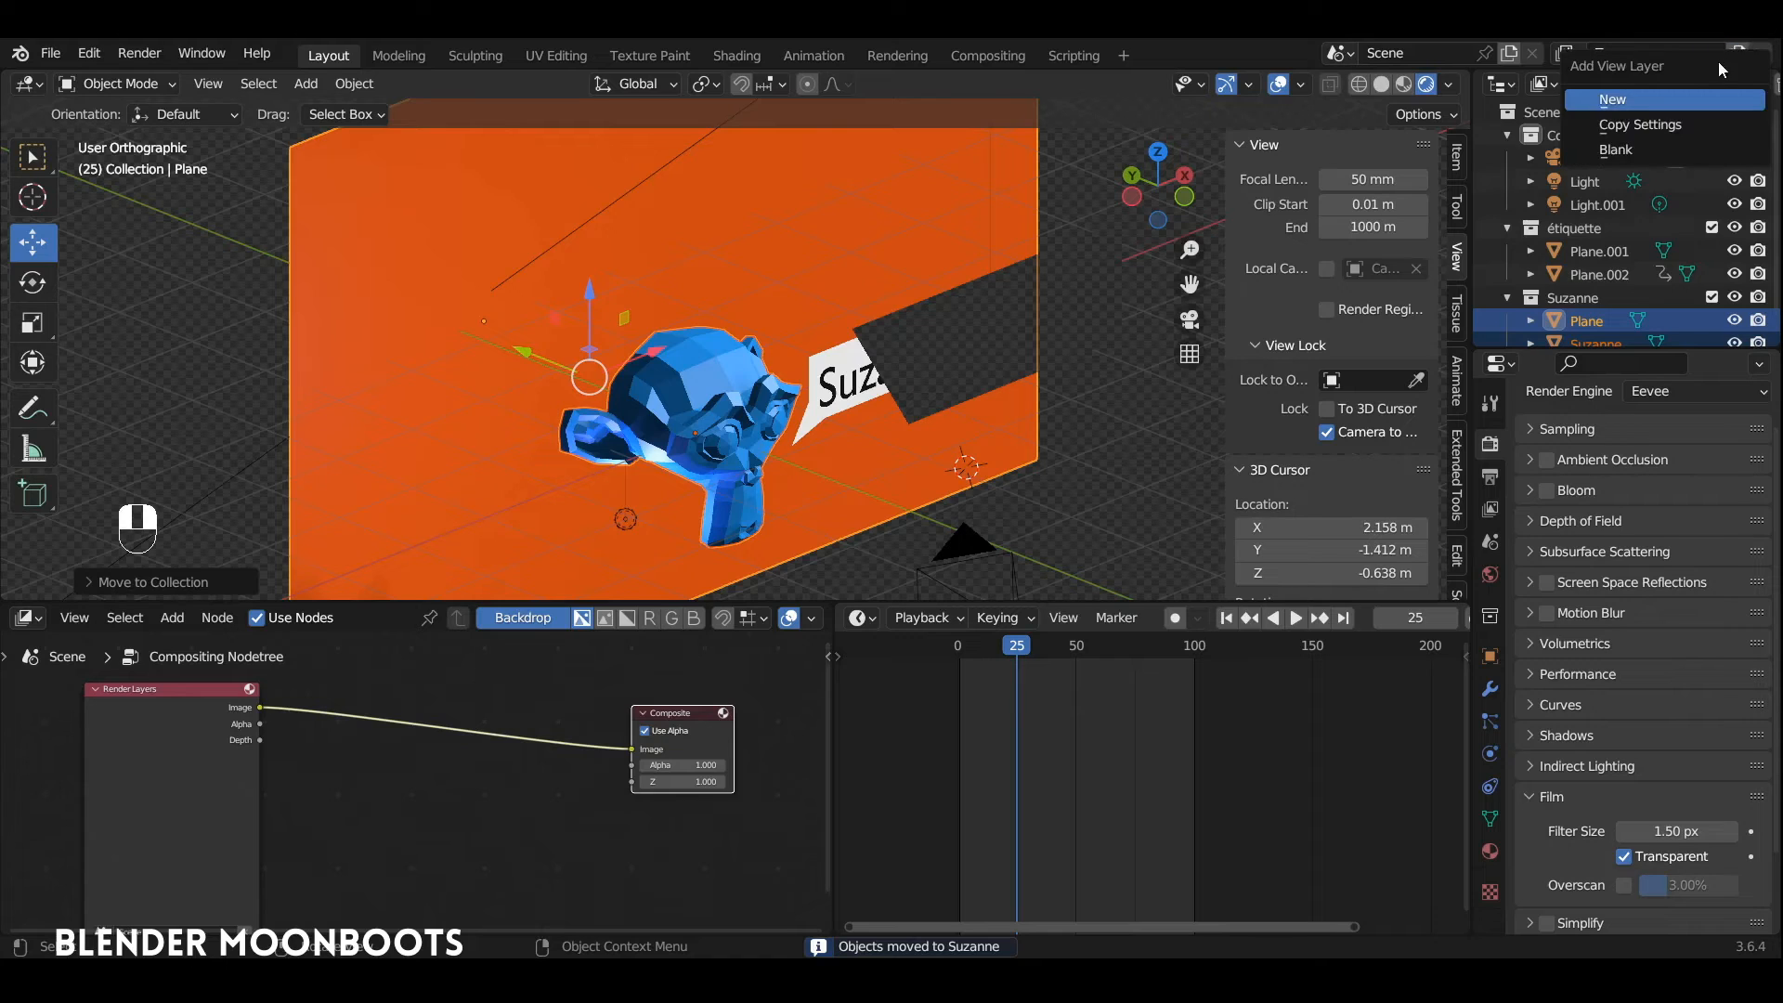
pyautogui.click(1640, 96)
pyautogui.doubleClick(1636, 53)
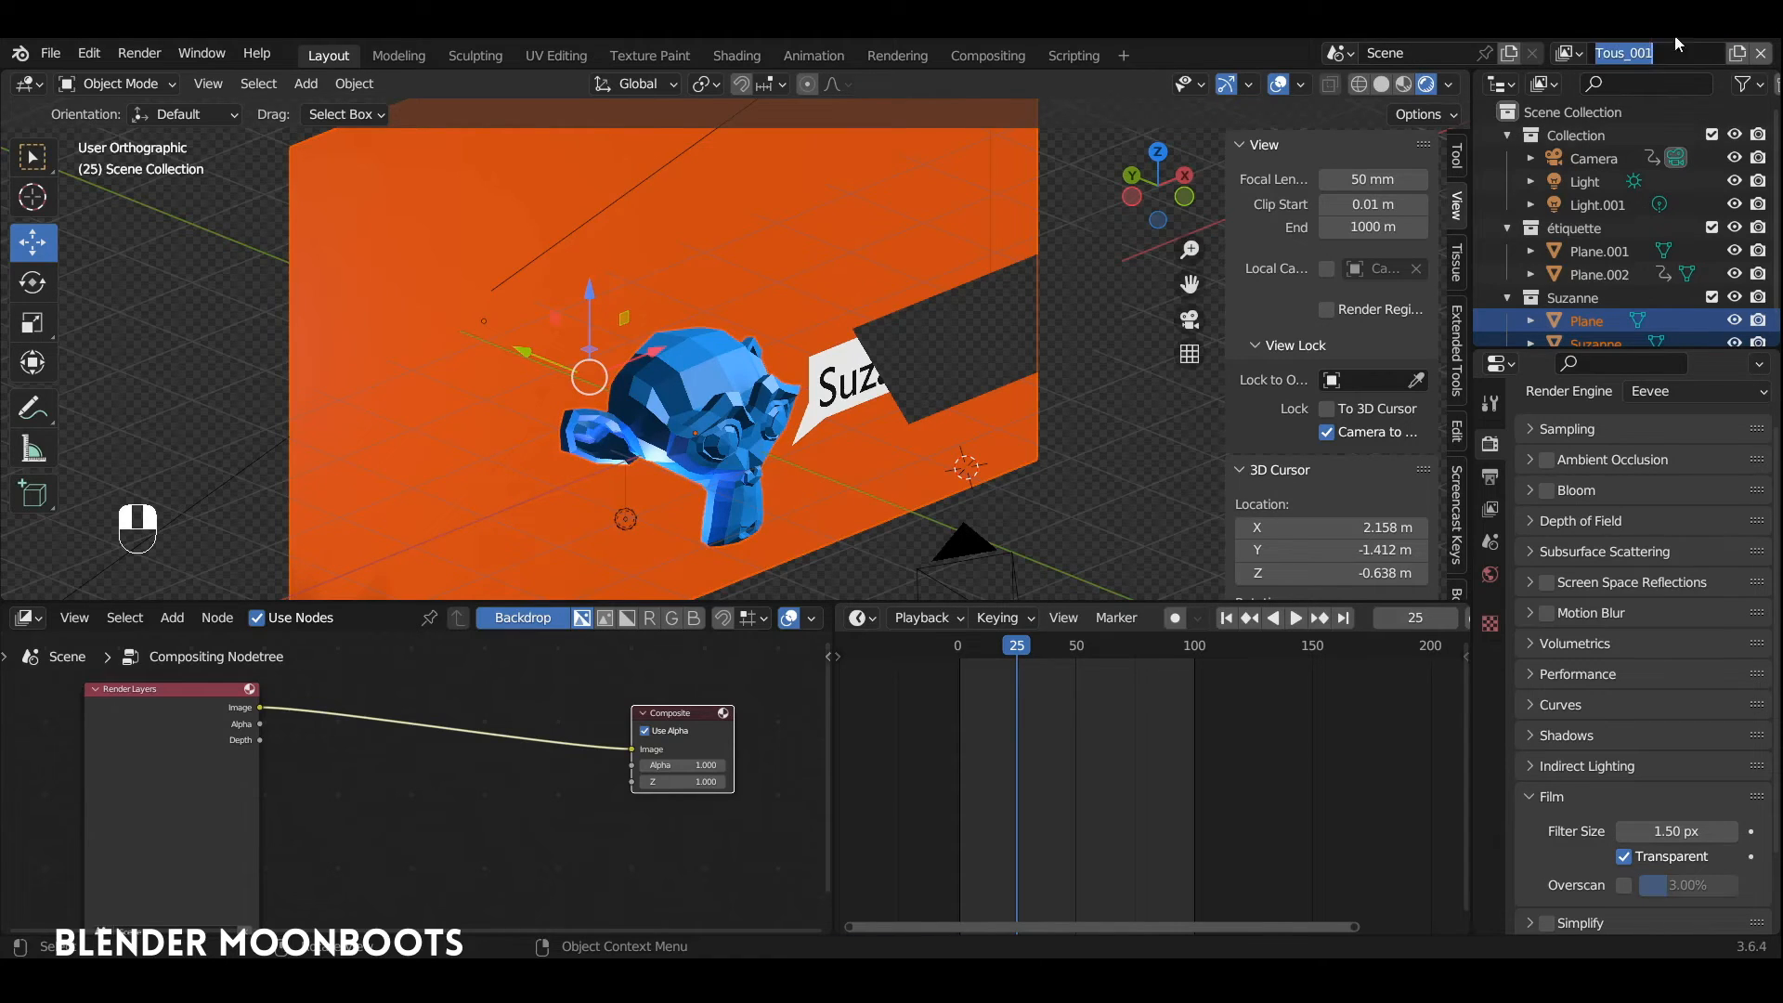
pyautogui.write('Suzanne')
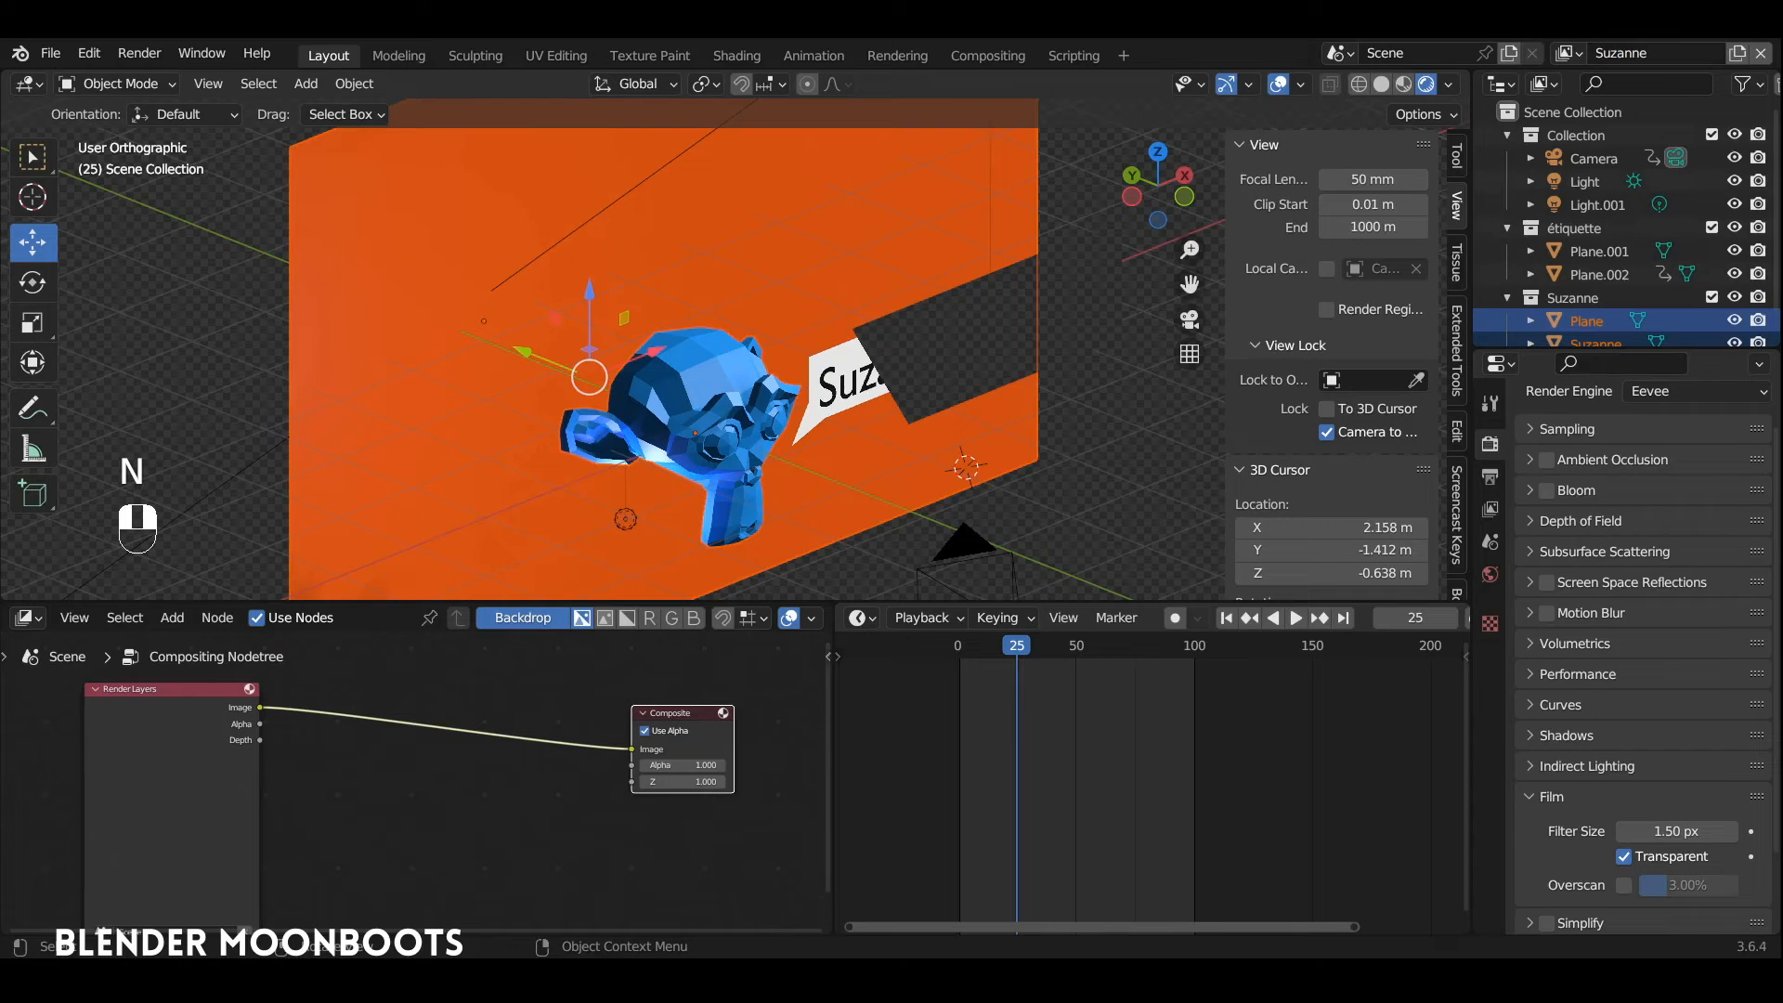
pyautogui.click(1601, 342)
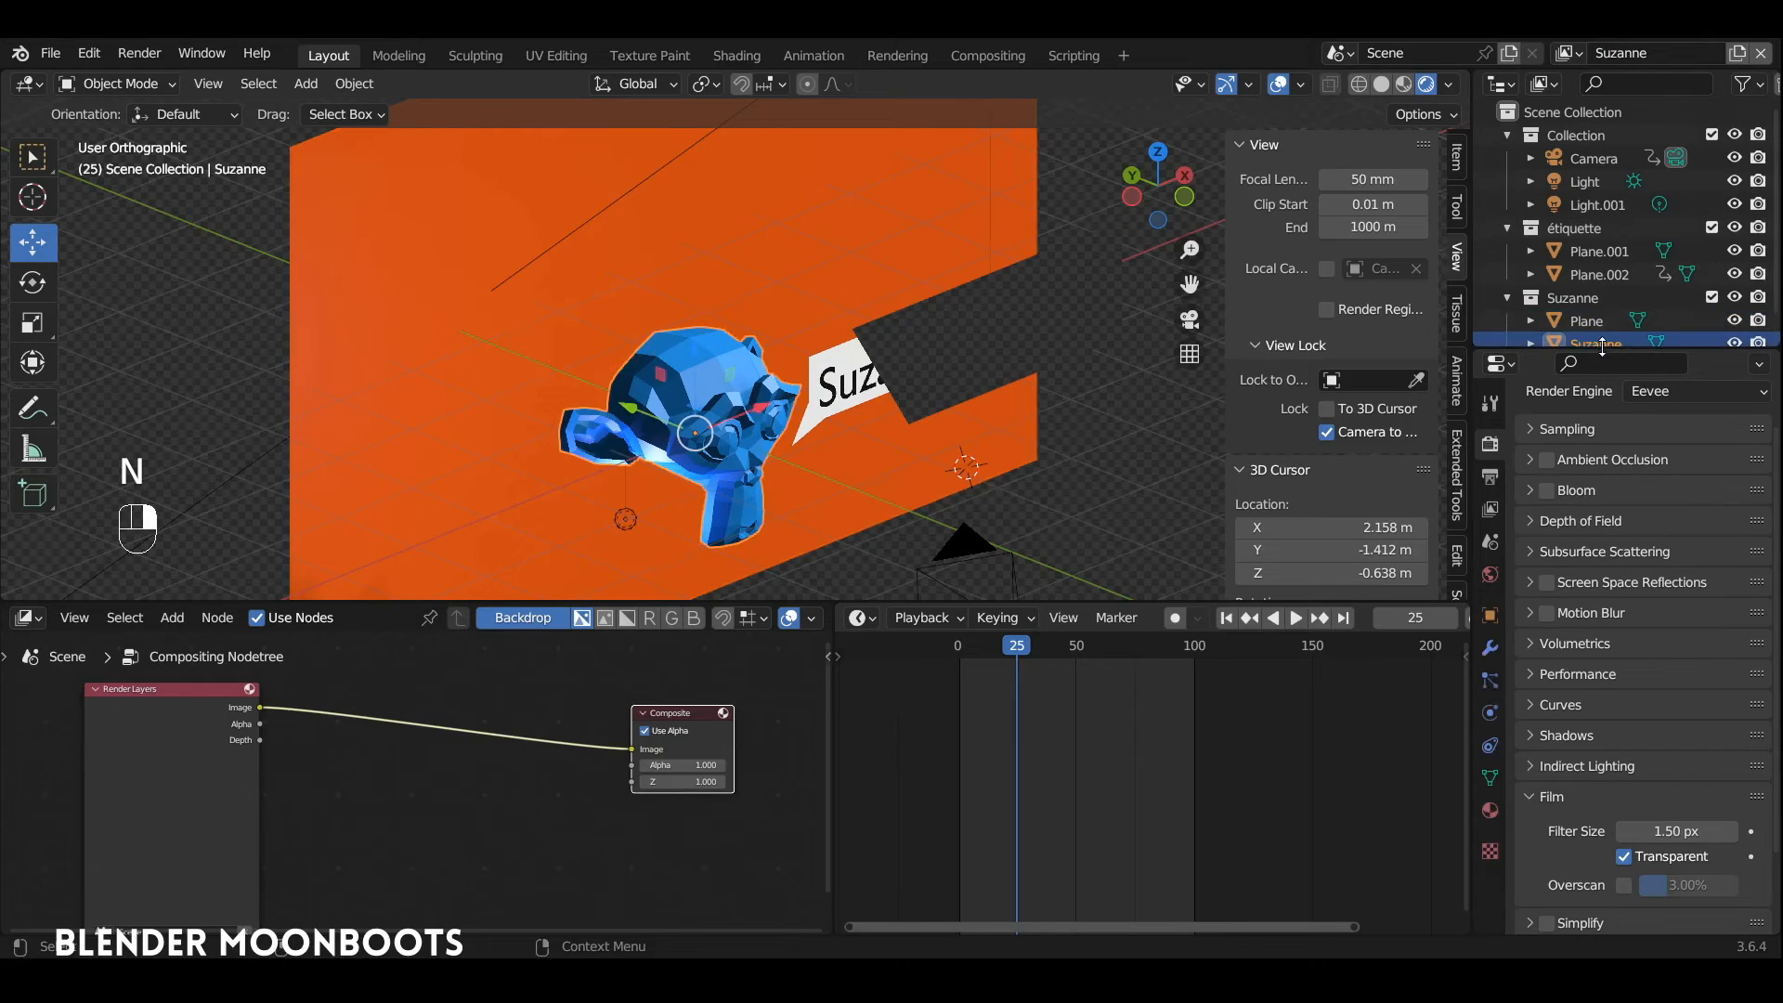
pyautogui.moveTo(1611, 352); pyautogui.dragTo(1611, 451)
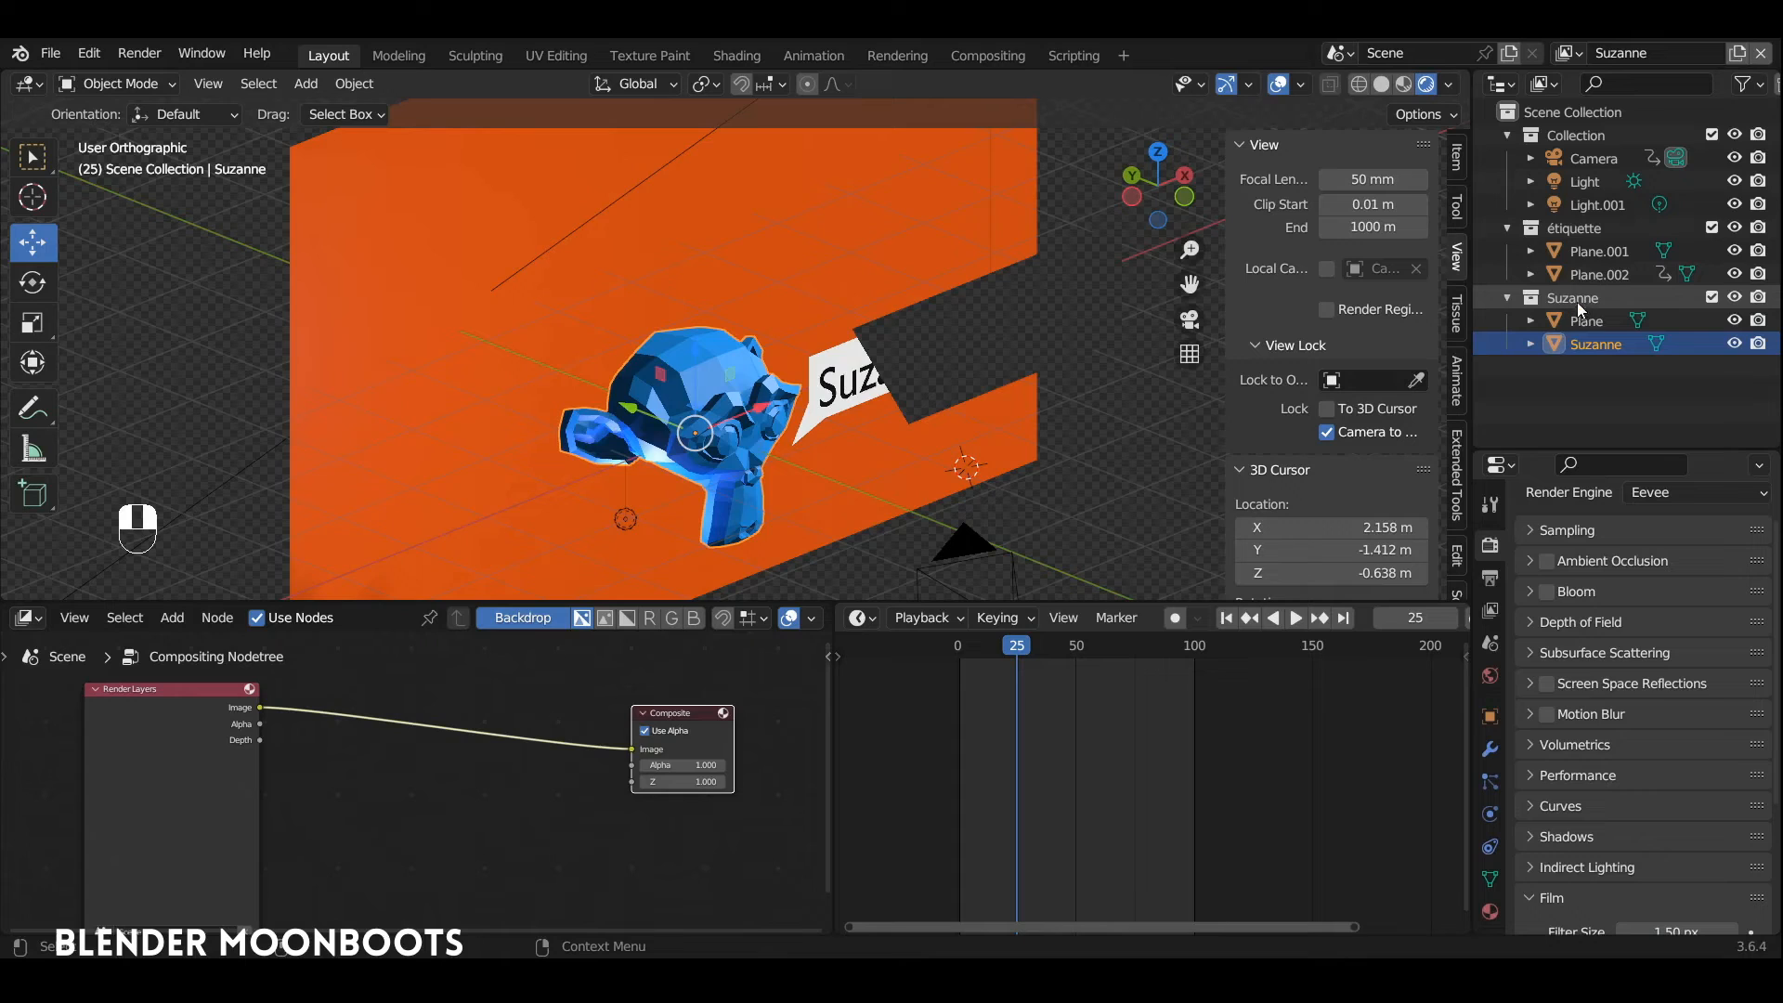
pyautogui.click(1713, 228)
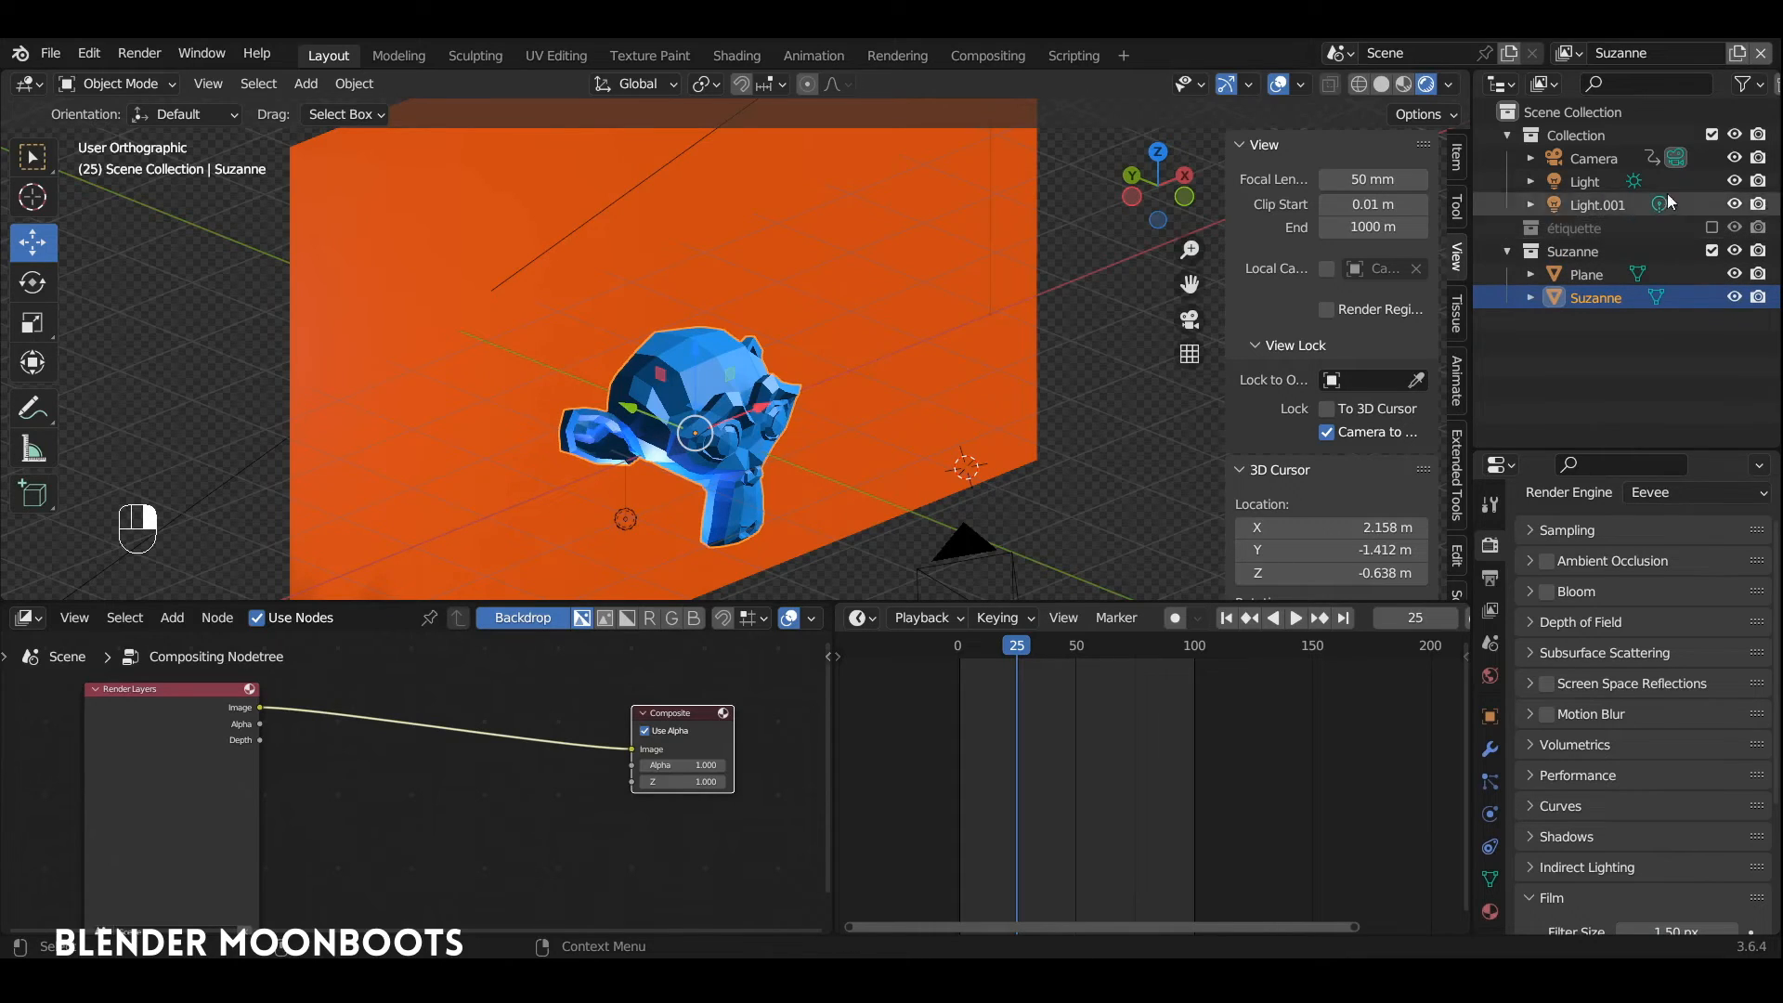
# Step: Add a new view layer named "étiquette" and exclude the Suzanne collection from it
pyautogui.click(1738, 58)
pyautogui.click(1646, 95)
pyautogui.doubleClick(1646, 52)
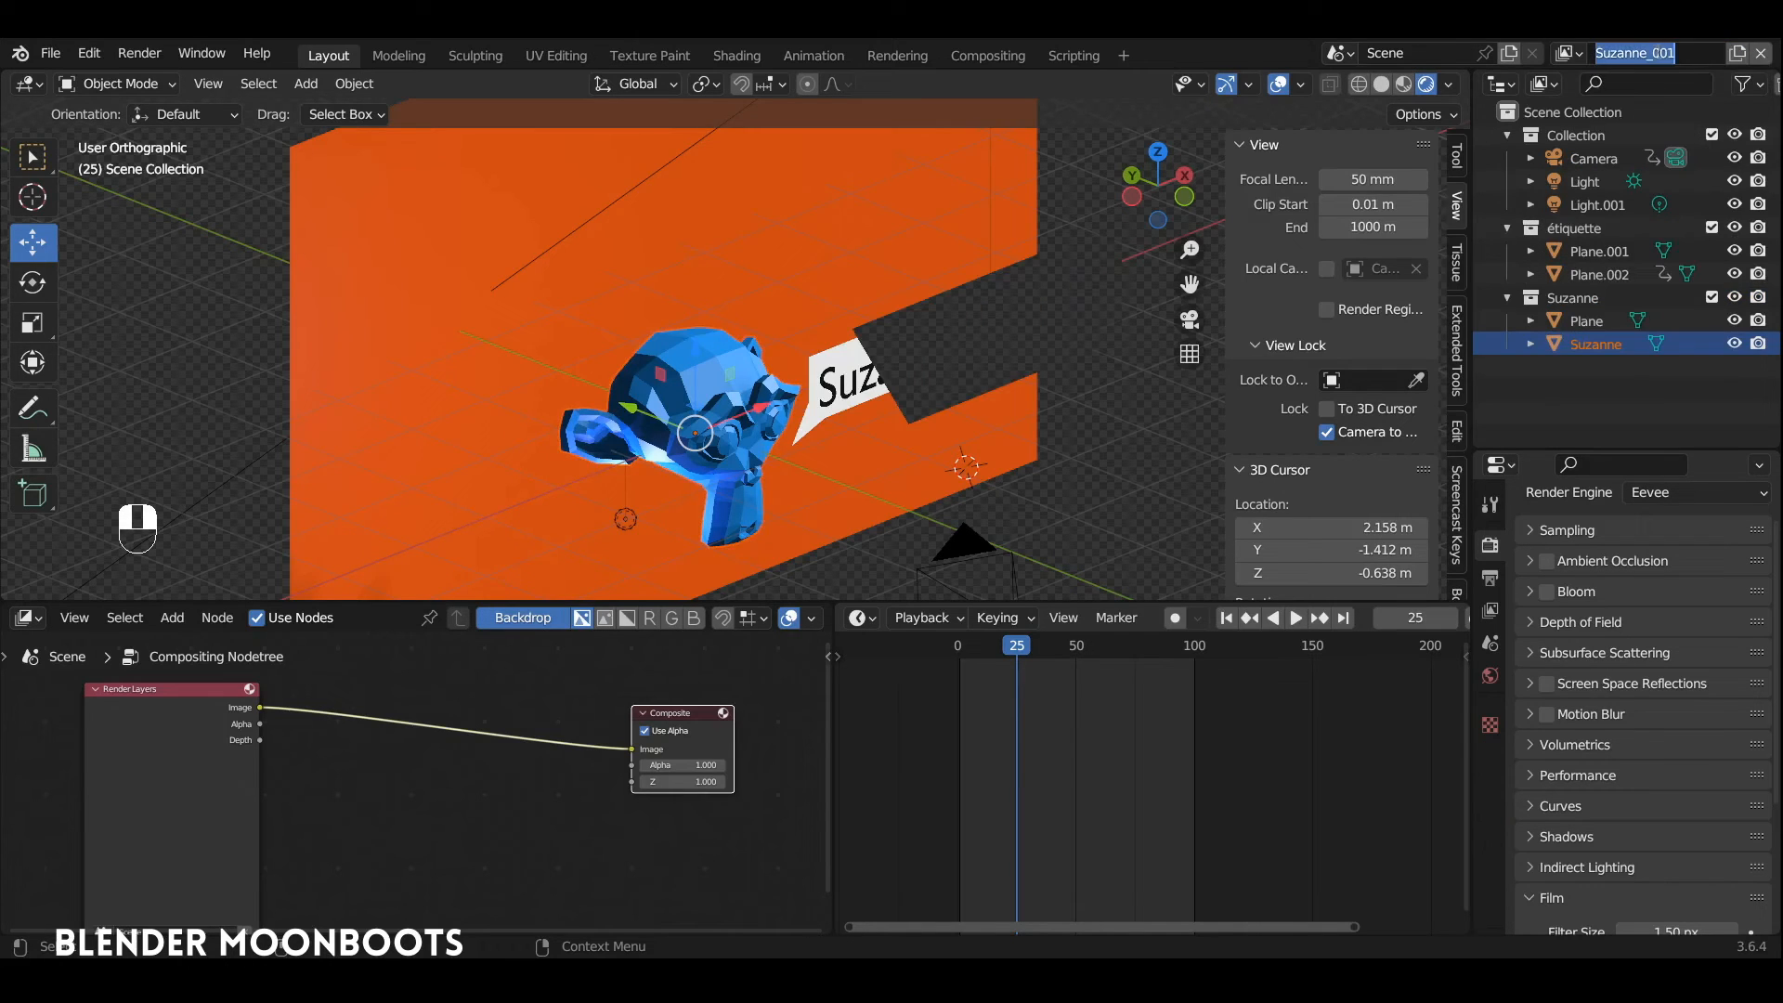
pyautogui.write('étiquette')
pyautogui.click(1713, 298)
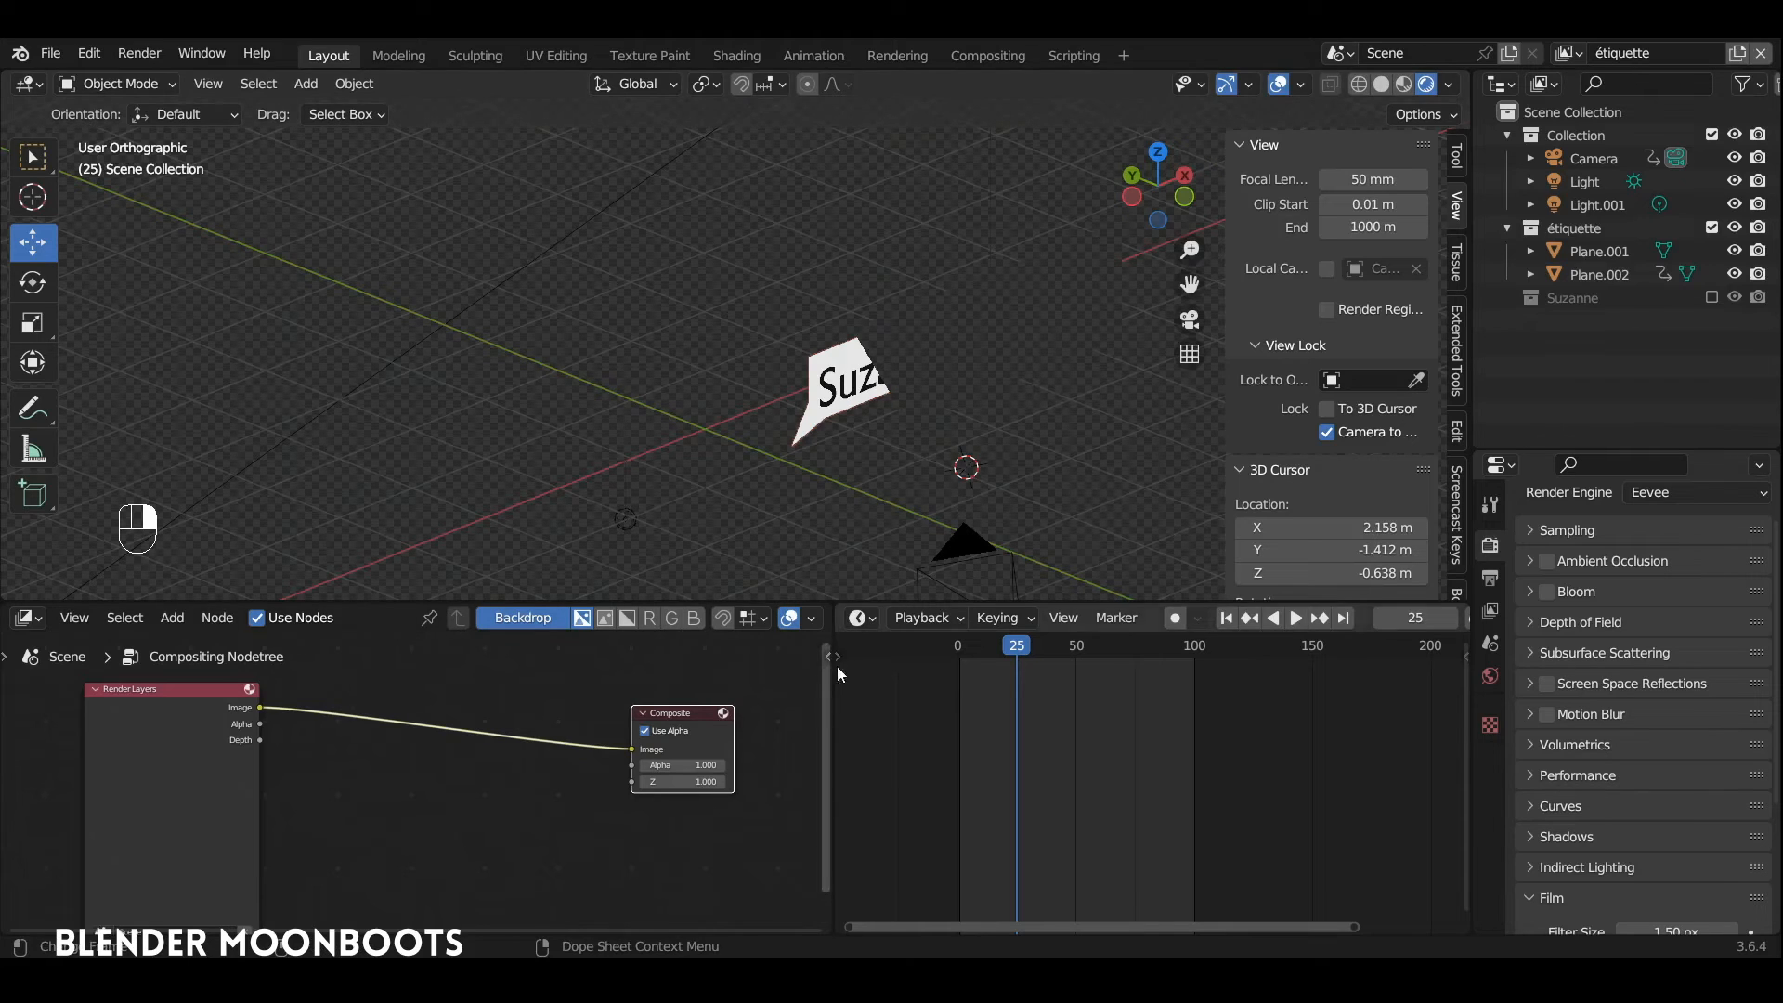
# Step: Widen the node editor area and render the current frame as a still image
pyautogui.moveTo(833, 666); pyautogui.dragTo(897, 645)
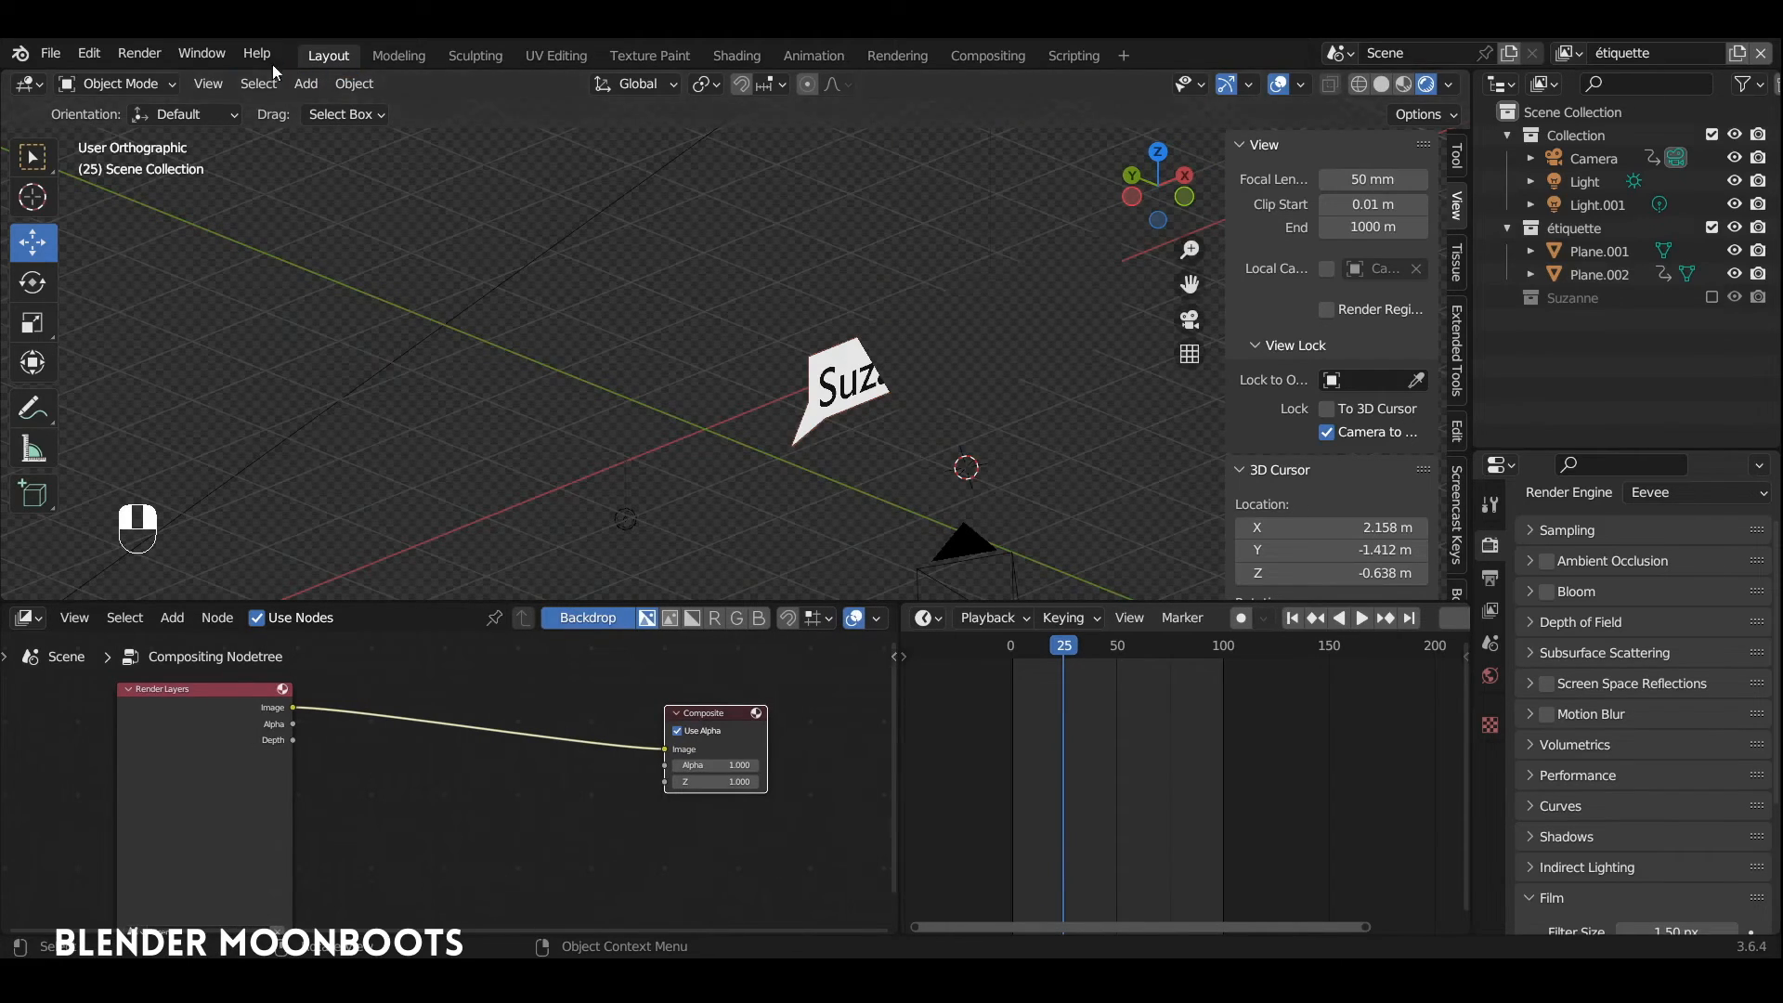
pyautogui.click(148, 57)
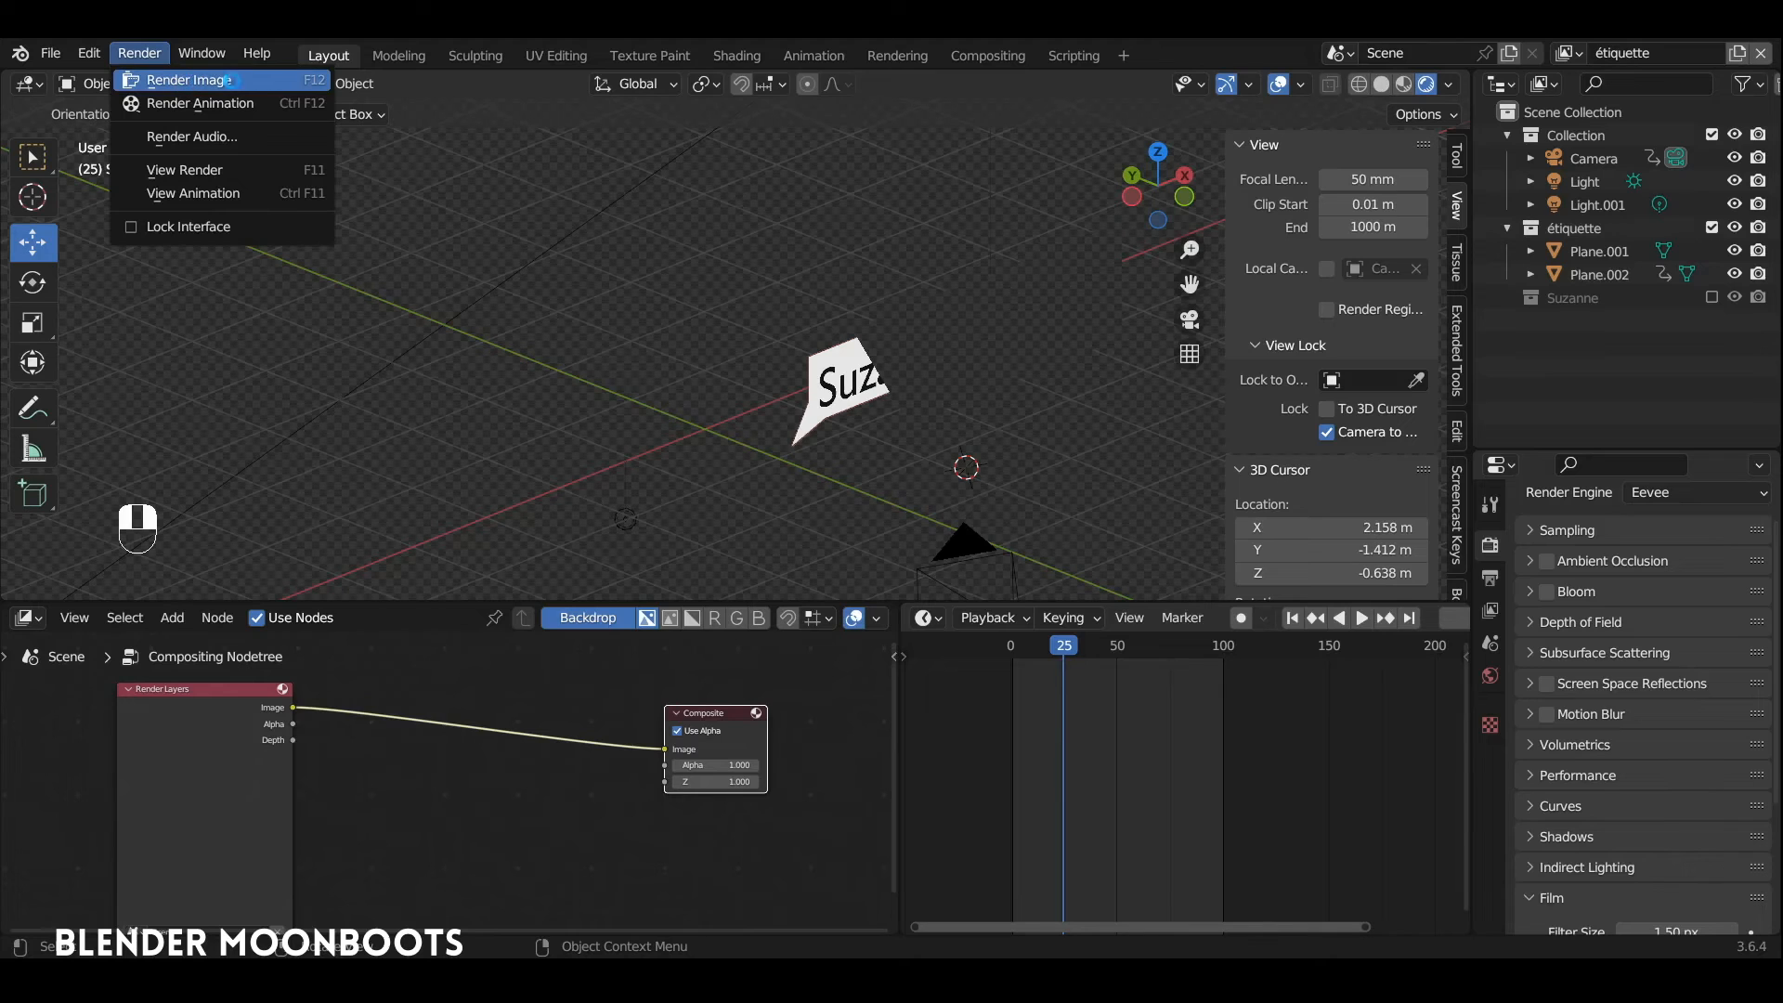
pyautogui.click(182, 80)
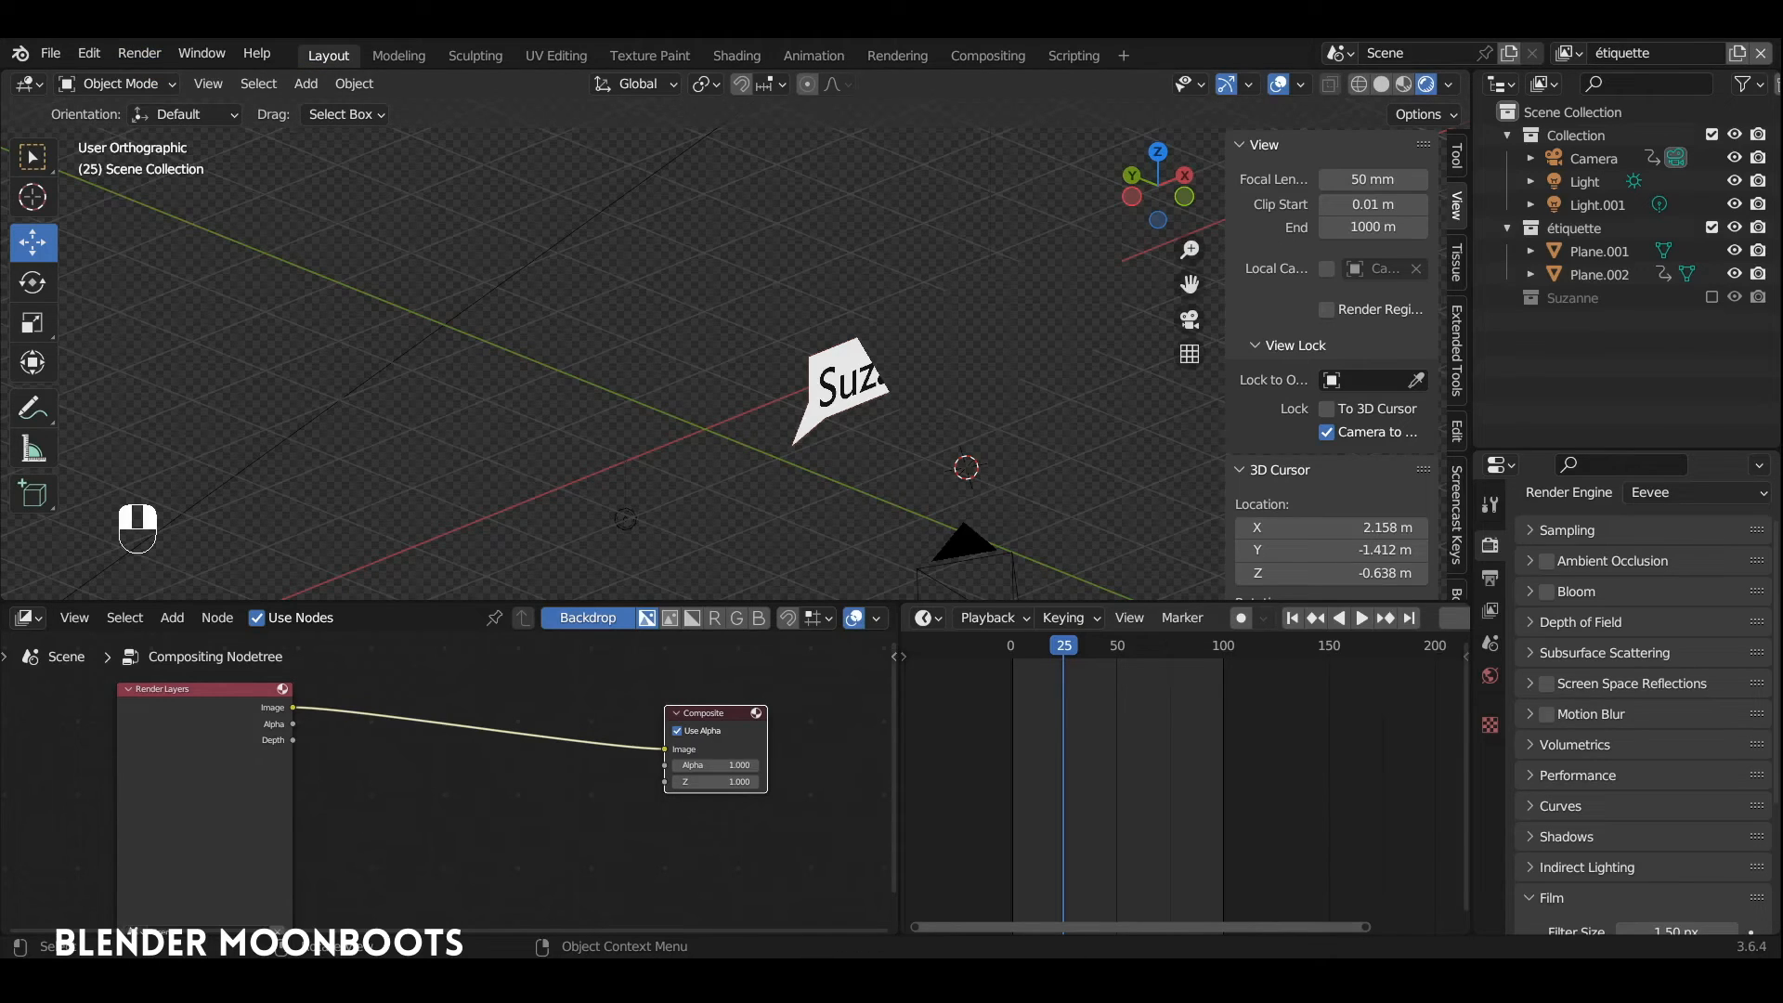
# Step: Enlarge the node editor, move the Composite node farther from Render Layers, and add a Viewer node below it
pyautogui.moveTo(600, 604); pyautogui.dragTo(600, 529)
pyautogui.moveTo(727, 678); pyautogui.dragTo(810, 659)
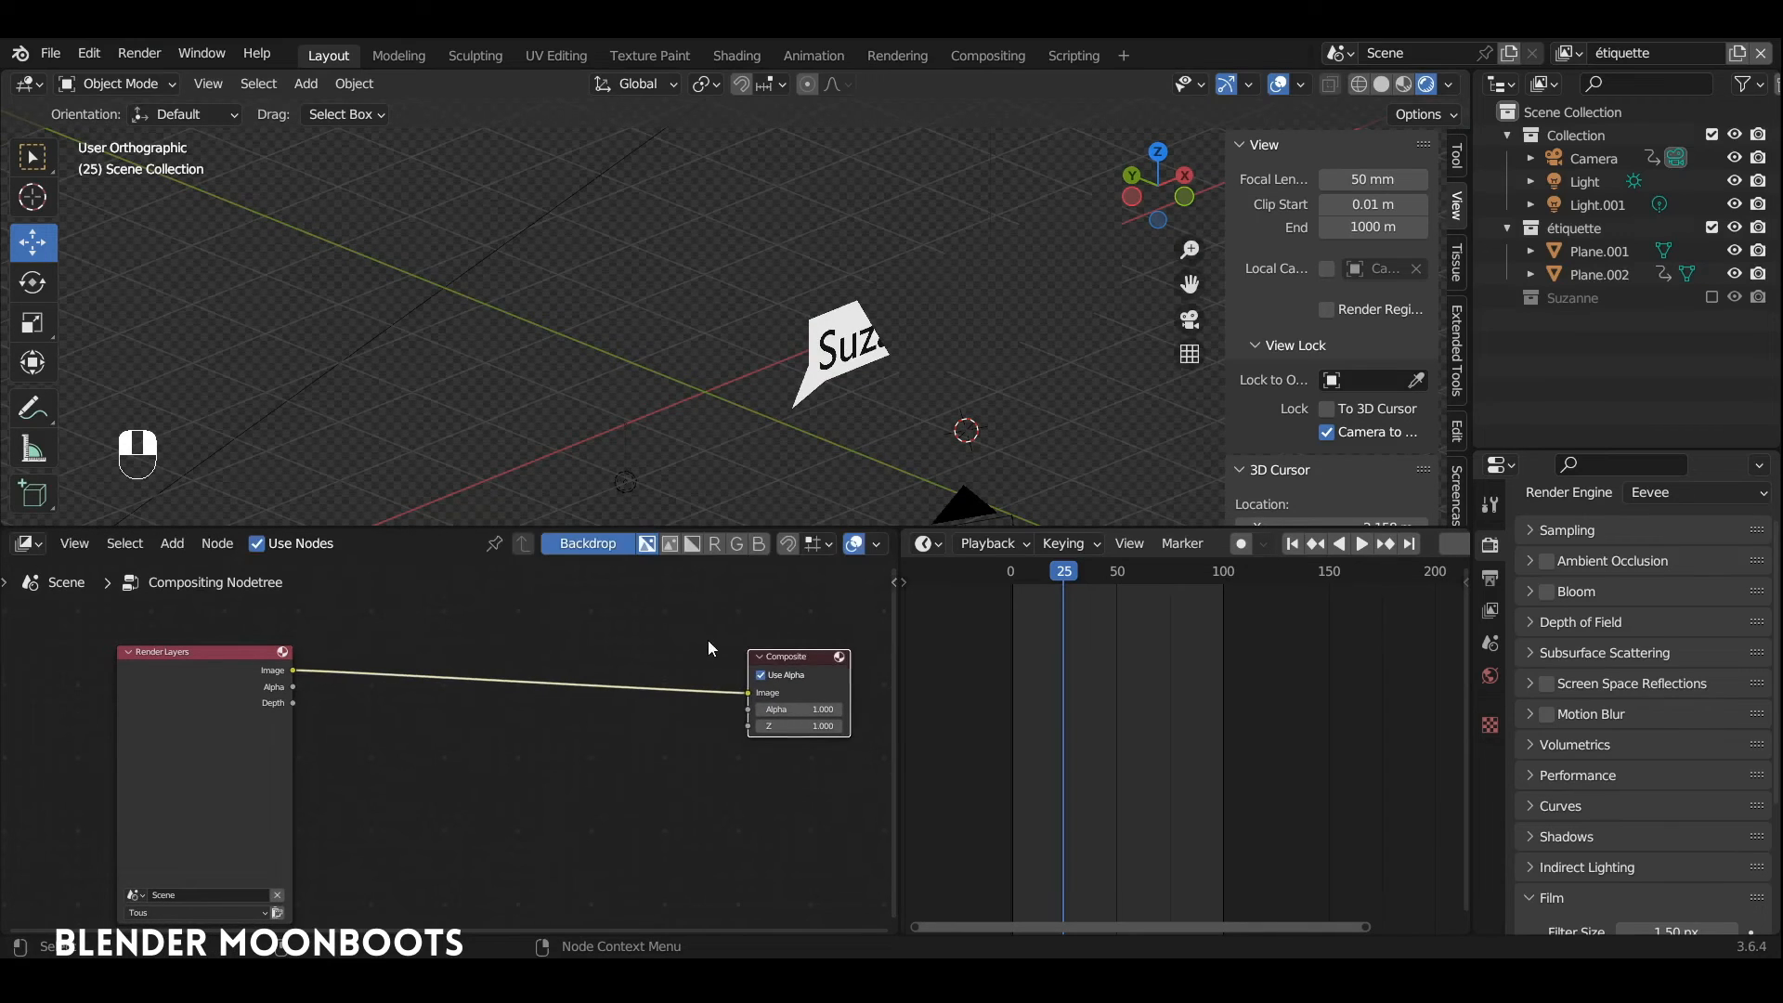
pyautogui.hotkey('shift', 'a')
pyautogui.moveTo(654, 747)
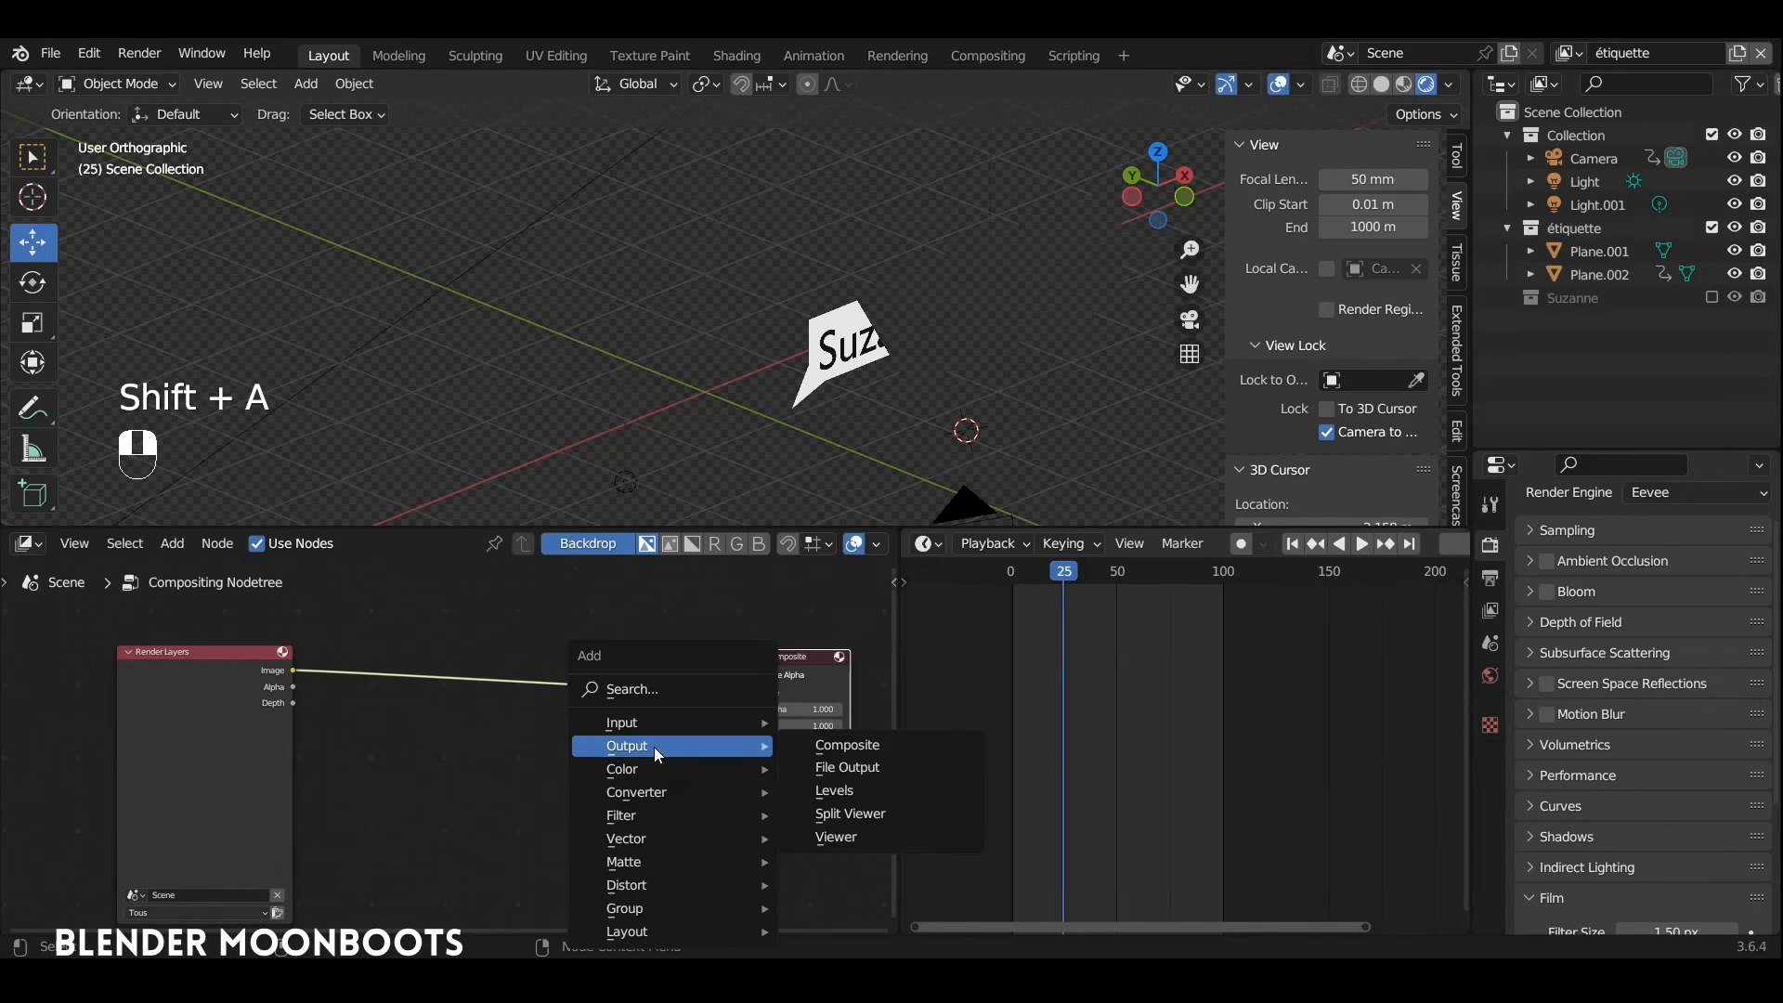
pyautogui.click(834, 835)
pyautogui.click(743, 734)
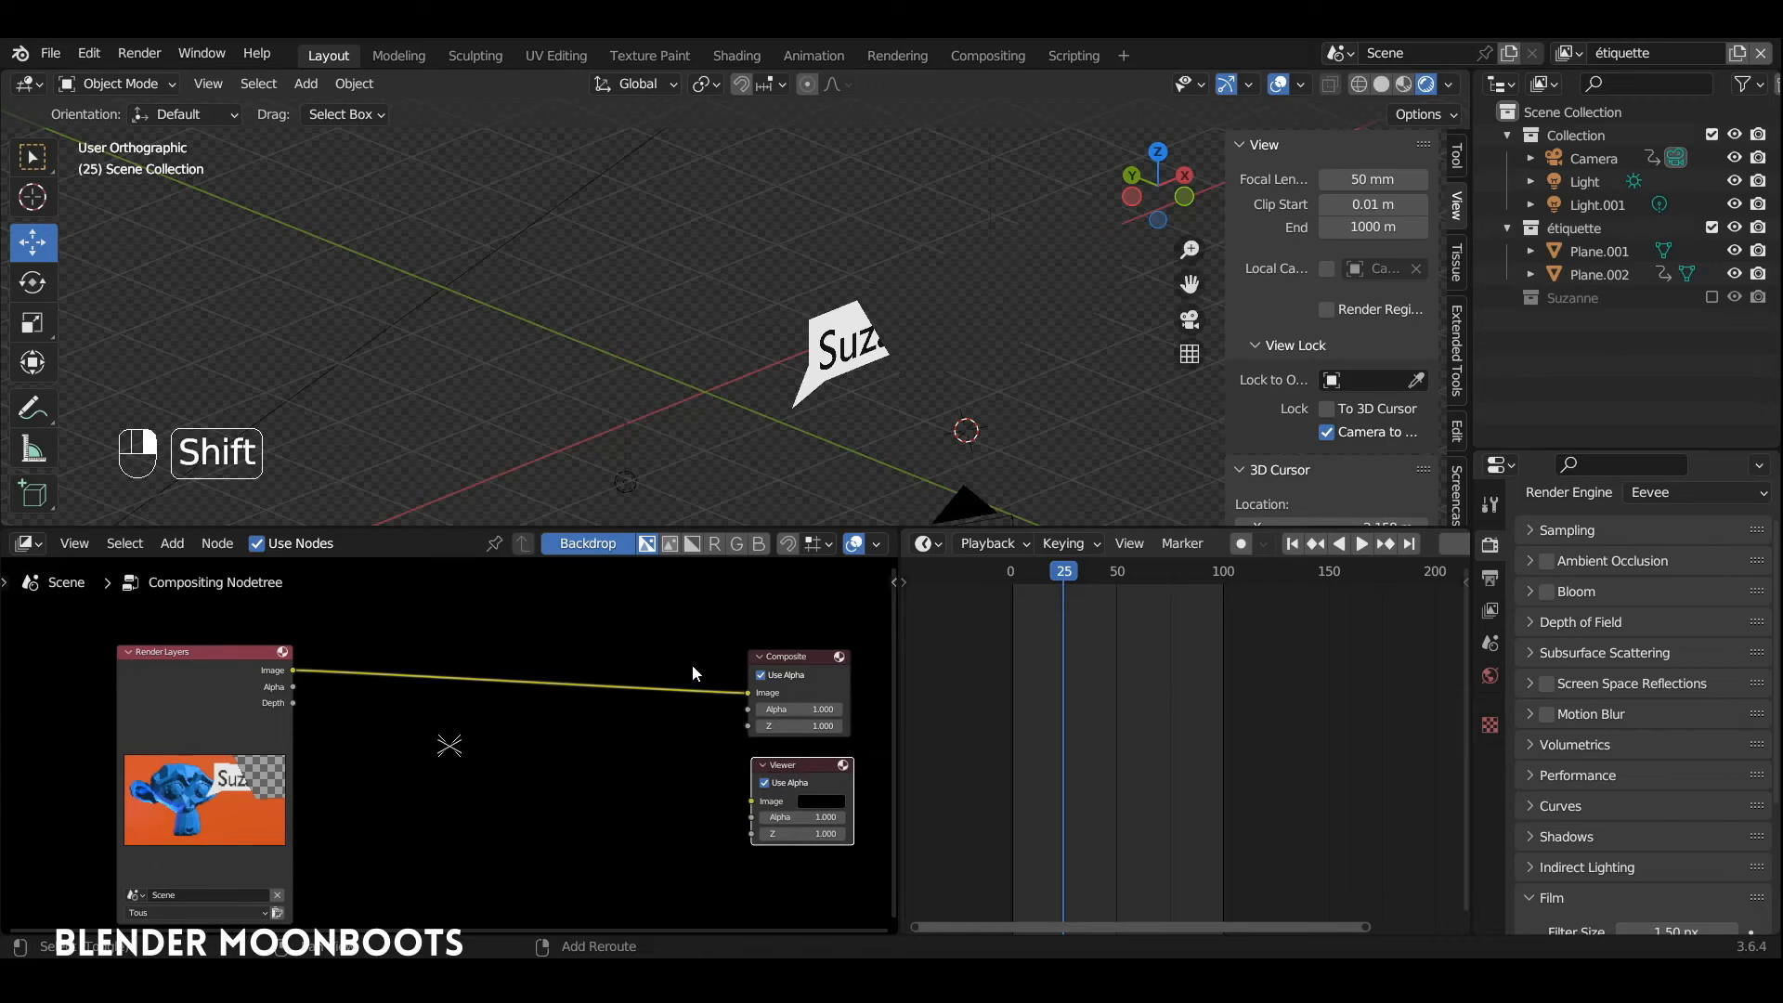
# Step: Insert a reroute point on the link before the Composite node and connect it to the Viewer node's Image input
pyautogui.keyDown('shift'); pyautogui.moveTo(695, 663); pyautogui.dragTo(702, 736, button='right'); pyautogui.keyUp('shift')
pyautogui.moveTo(696, 692); pyautogui.dragTo(744, 804)
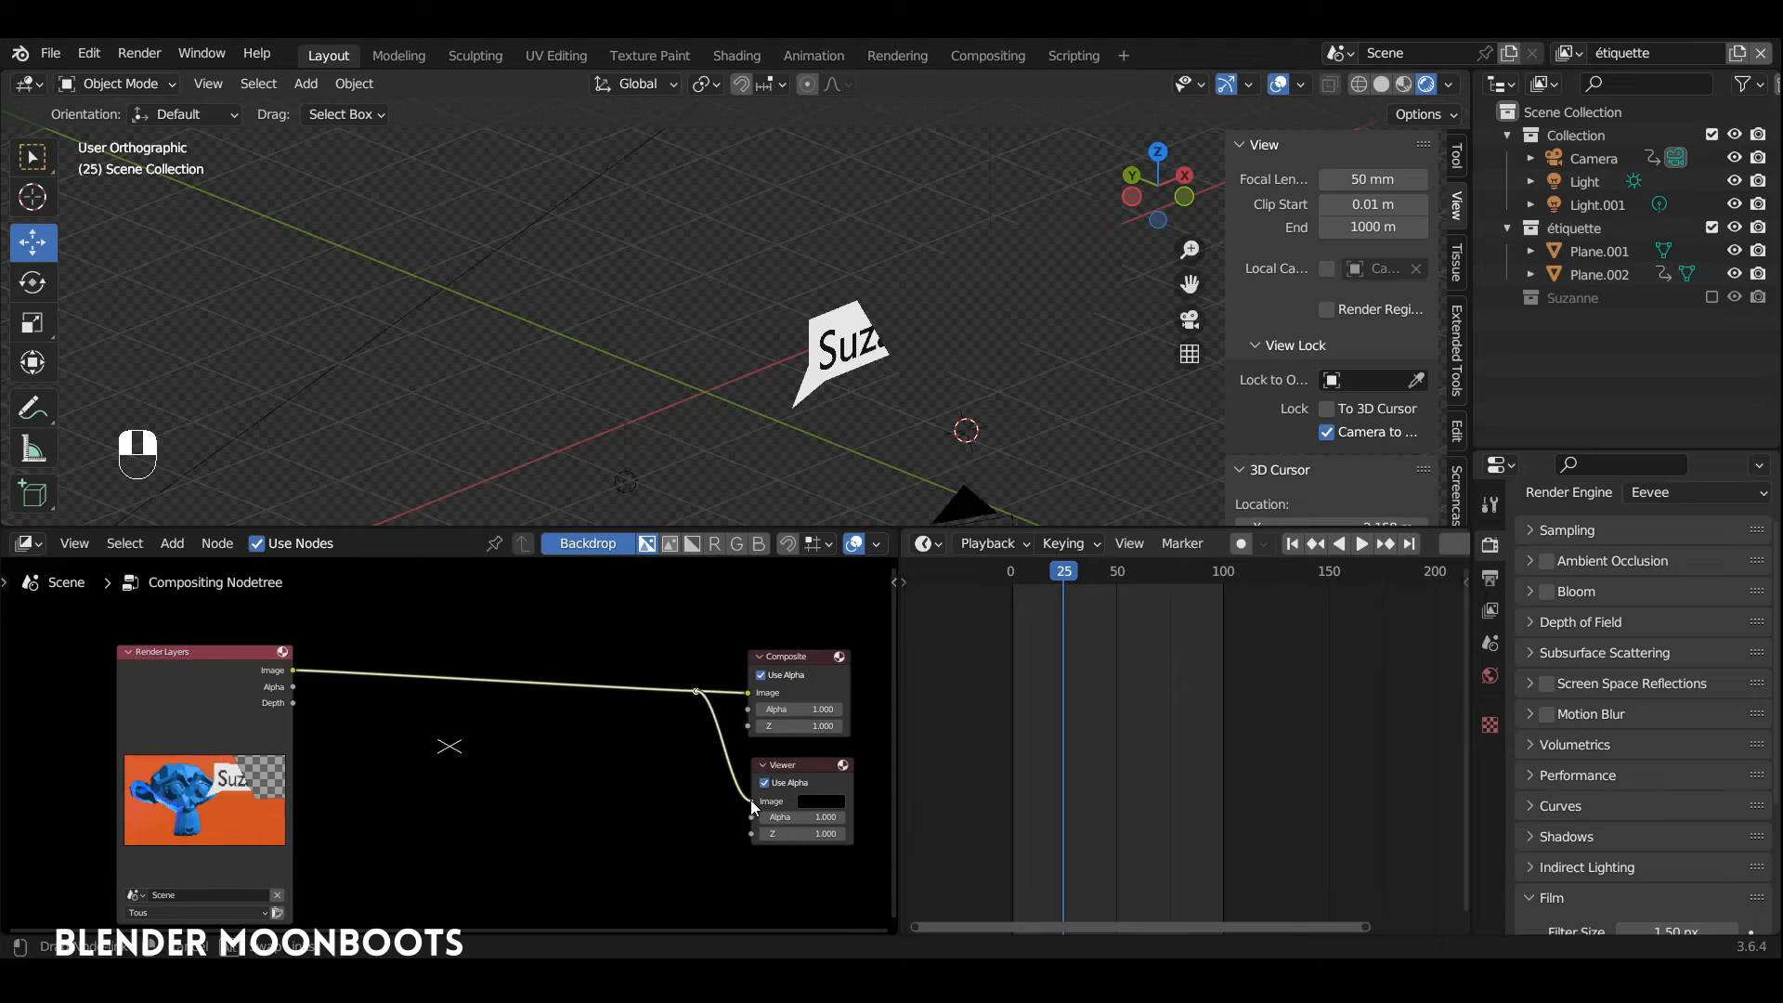
pyautogui.moveTo(898, 698); pyautogui.dragTo(988, 698)
# Step: Scale the backdrop so the whole rendered image fits inside the node editor
pyautogui.press('v')
pyautogui.press('v')
pyautogui.press('v')
pyautogui.press('v')
pyautogui.press('v')
pyautogui.press('v')
pyautogui.press('v')
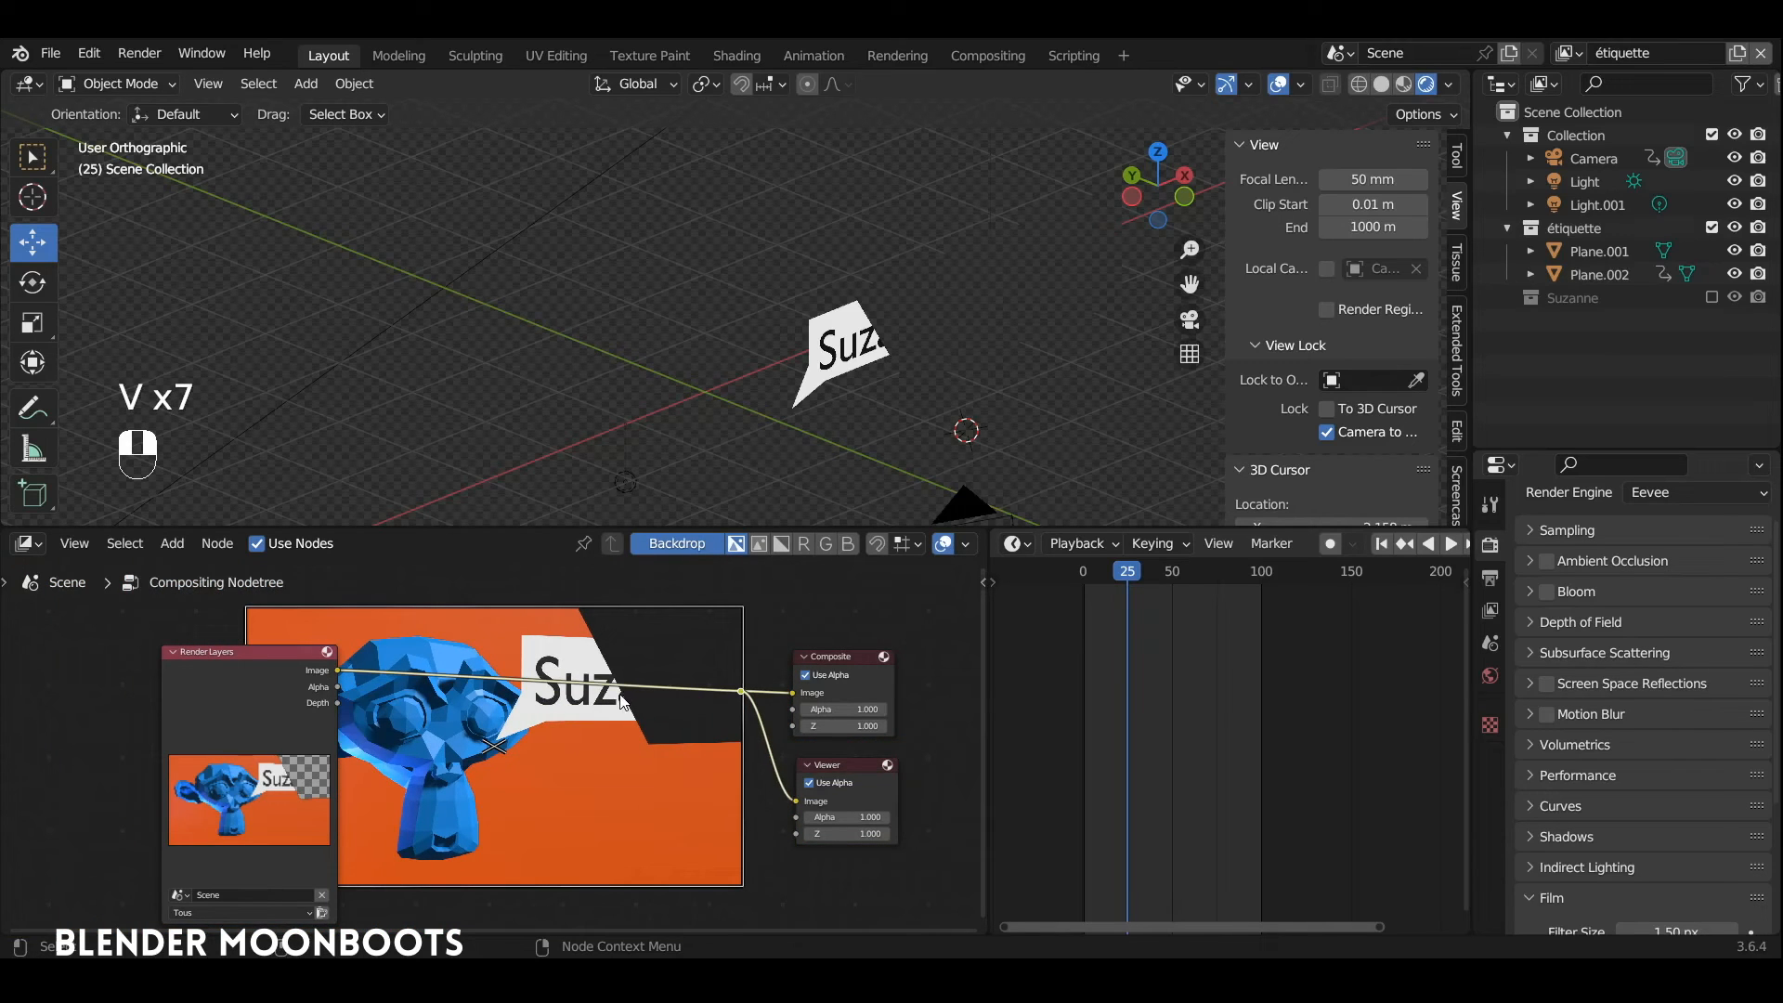
pyautogui.hotkey('alt', 'v')
pyautogui.hotkey('alt', 'v')
pyautogui.hotkey('alt', 'v')
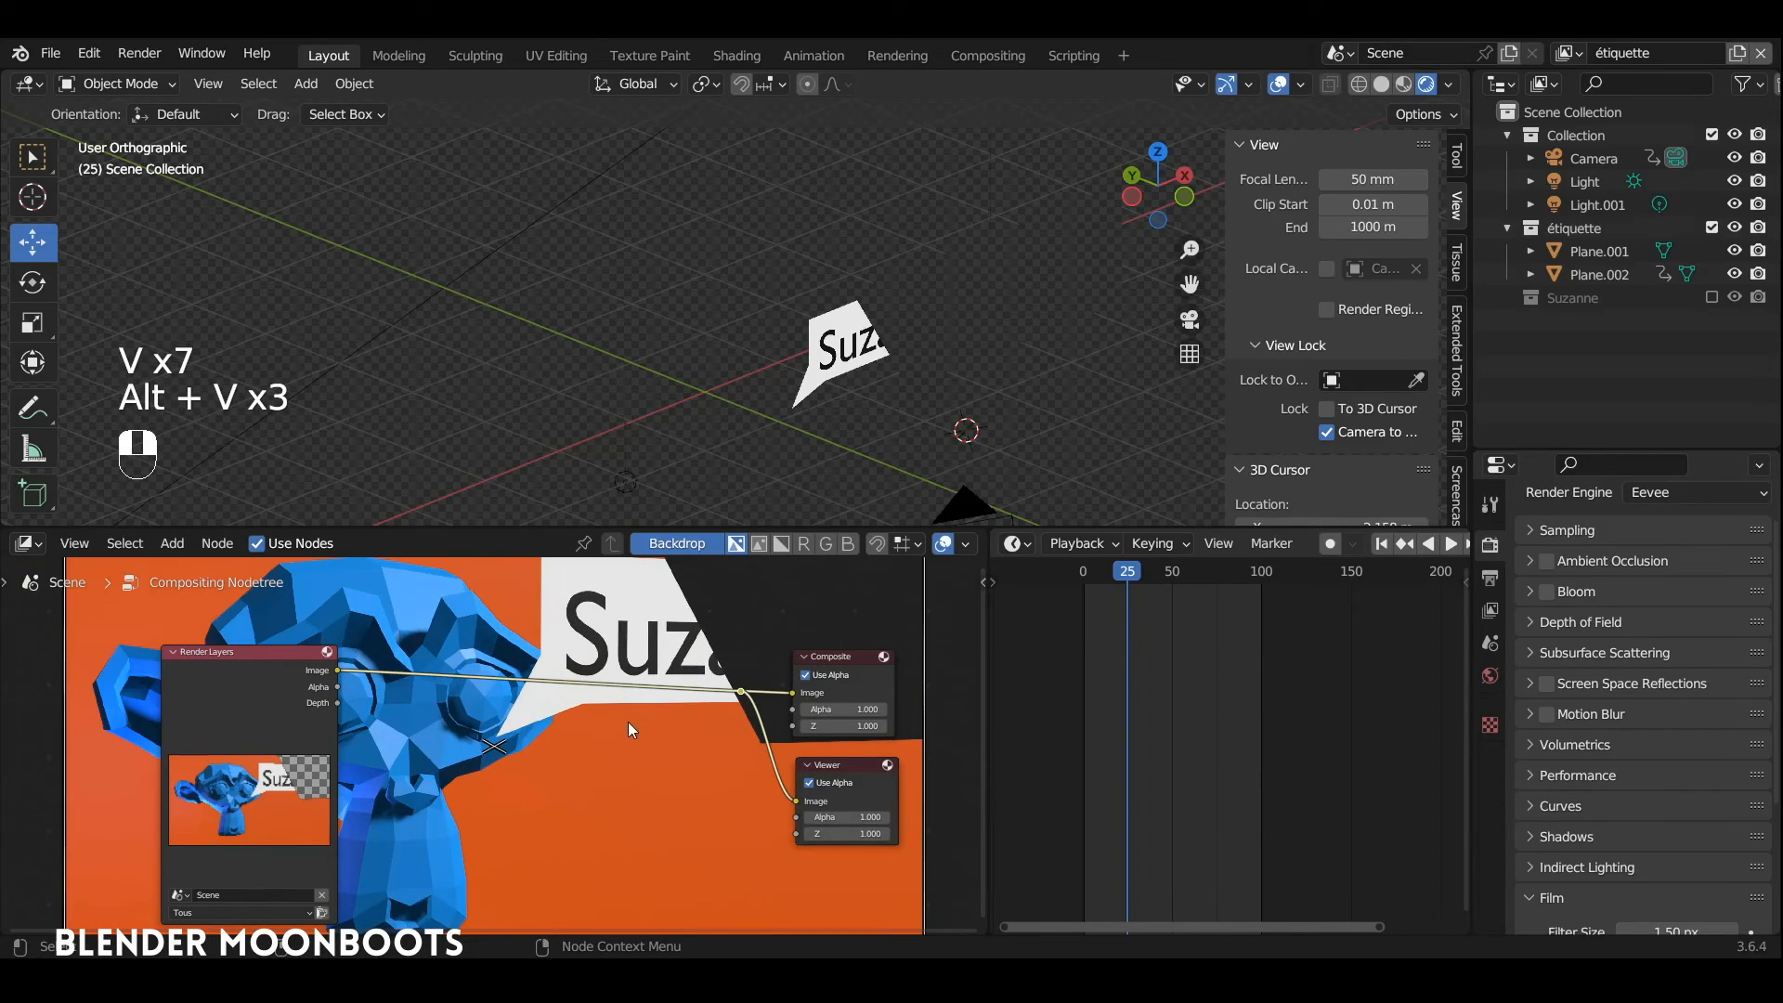
pyautogui.press('v')
pyautogui.press('v')
pyautogui.press('v')
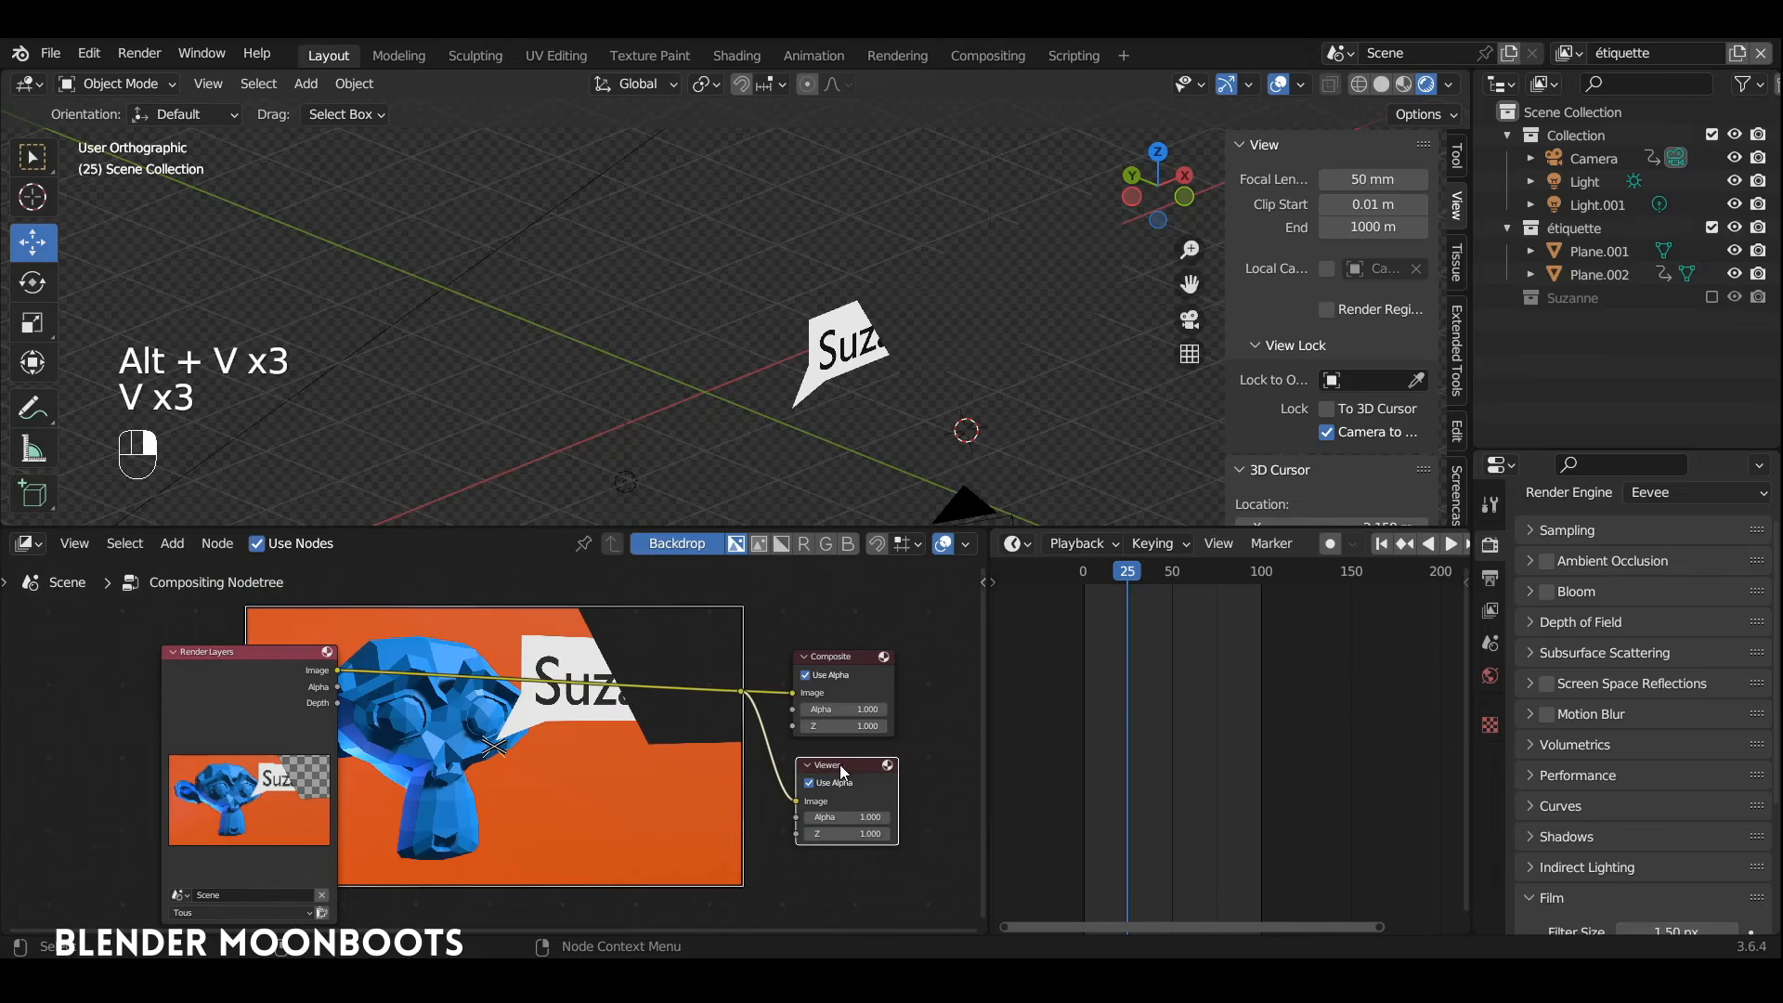
# Step: Reposition the backdrop between the nodes and move the Render Layers node away from it
pyautogui.moveTo(839, 765); pyautogui.dragTo(845, 763)
pyautogui.moveTo(743, 607)
pyautogui.mouseDown()
pyautogui.moveTo(793, 581)
pyautogui.moveTo(755, 602)
pyautogui.mouseUp()
pyautogui.moveTo(513, 747); pyautogui.dragTo(564, 756)
pyautogui.moveTo(249, 663); pyautogui.dragTo(224, 634)
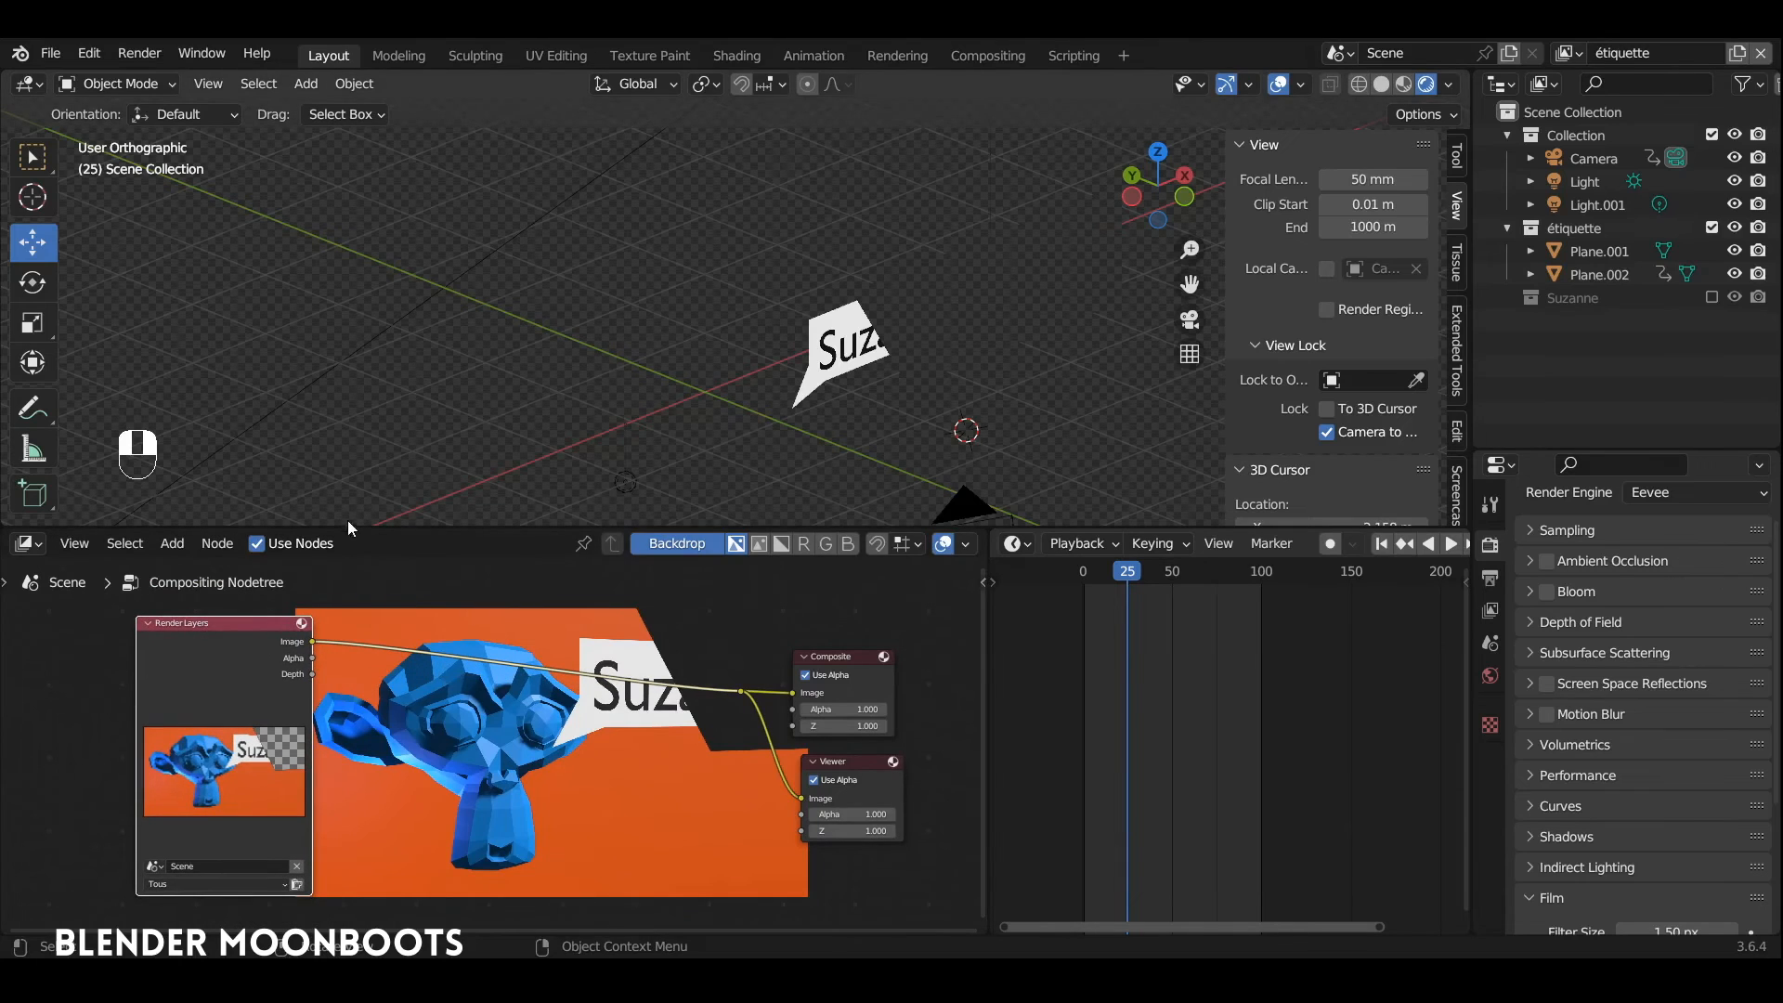
# Step: Make the node editor taller and set the Render Layers node's layer to Suzanne
pyautogui.moveTo(348, 527); pyautogui.dragTo(360, 400)
pyautogui.scroll(5, 362, 522)
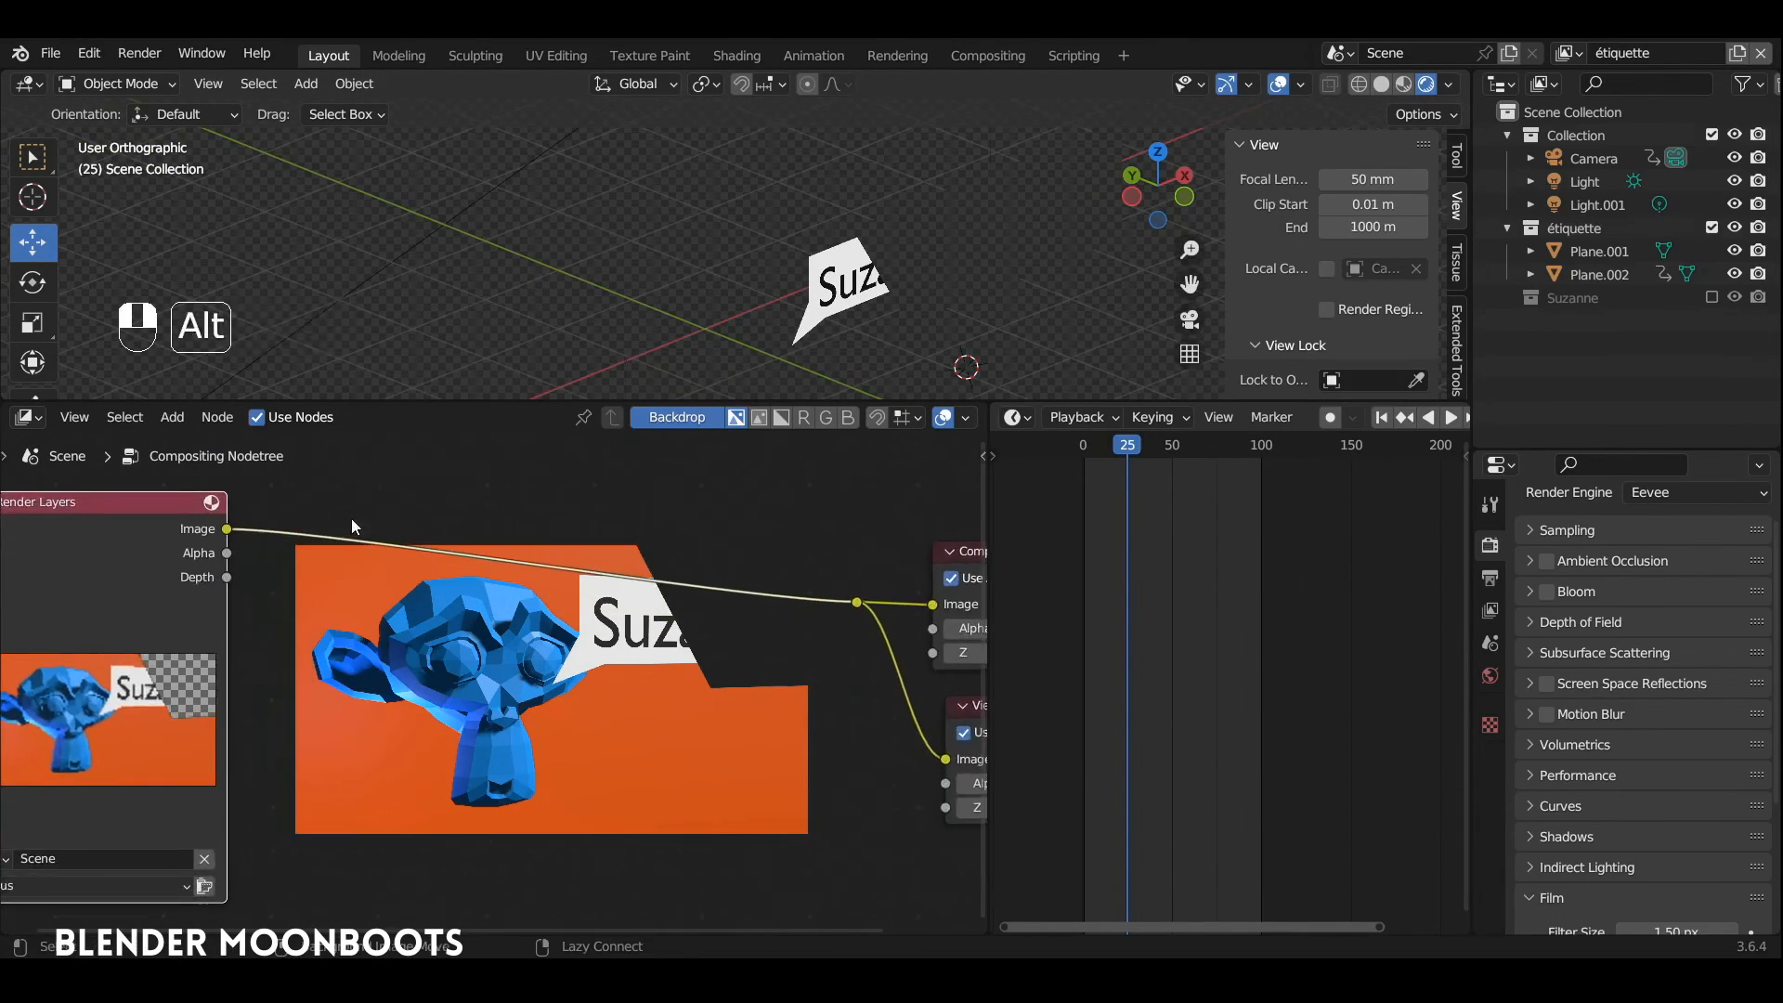
pyautogui.moveTo(351, 622); pyautogui.dragTo(560, 607, button='middle')
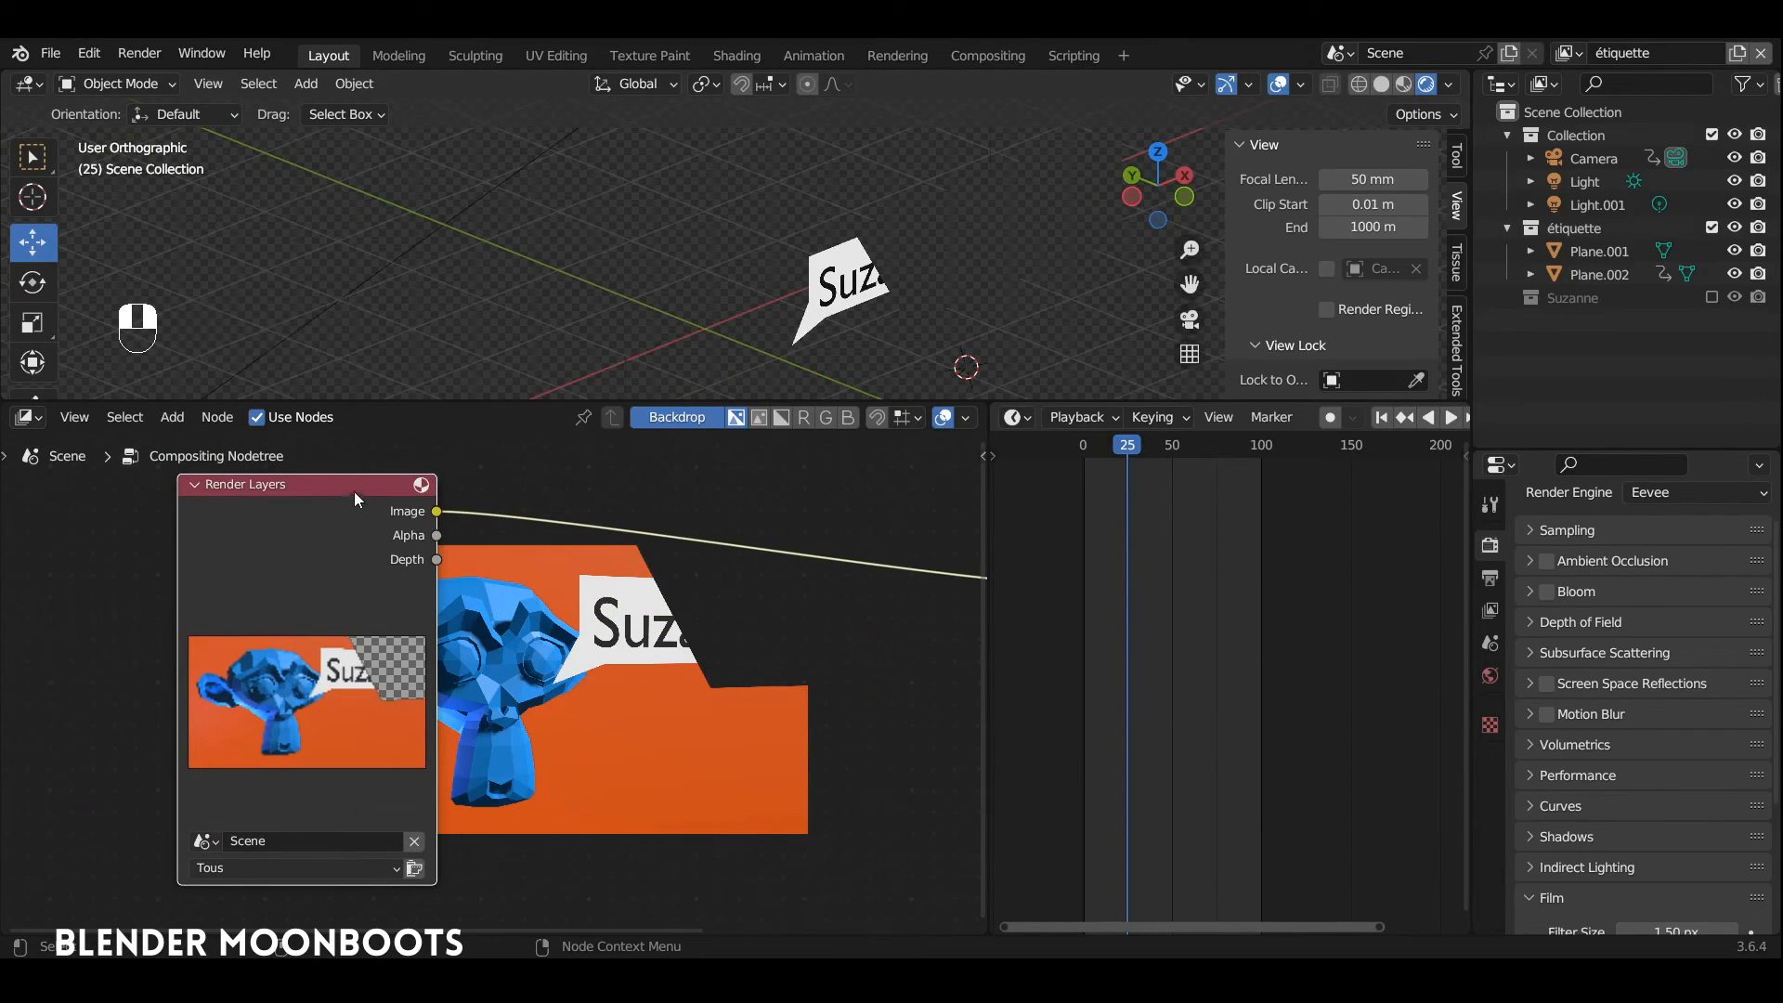
pyautogui.click(1564, 54)
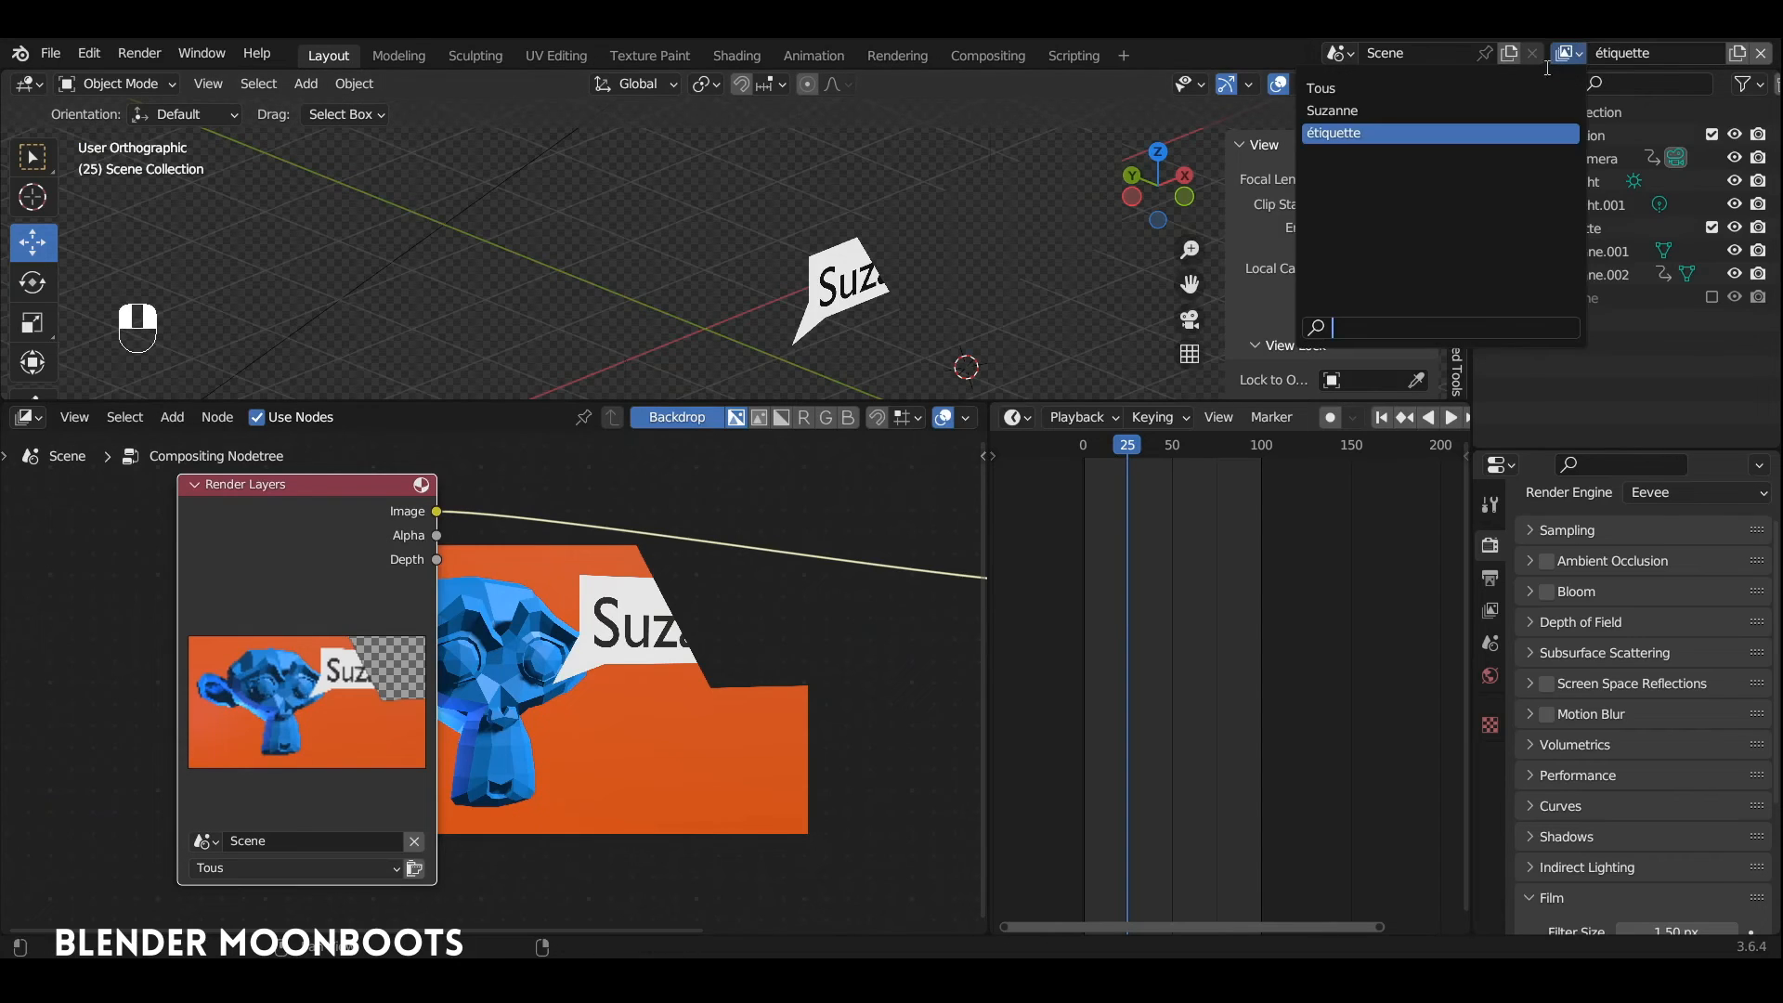
pyautogui.click(267, 915)
pyautogui.keyDown('ctrl'); pyautogui.moveTo(133, 834); pyautogui.dragTo(156, 743, button='middle'); pyautogui.keyUp('ctrl')
pyautogui.keyDown('shift'); pyautogui.moveTo(158, 929); pyautogui.dragTo(237, 844, button='middle'); pyautogui.keyUp('shift')
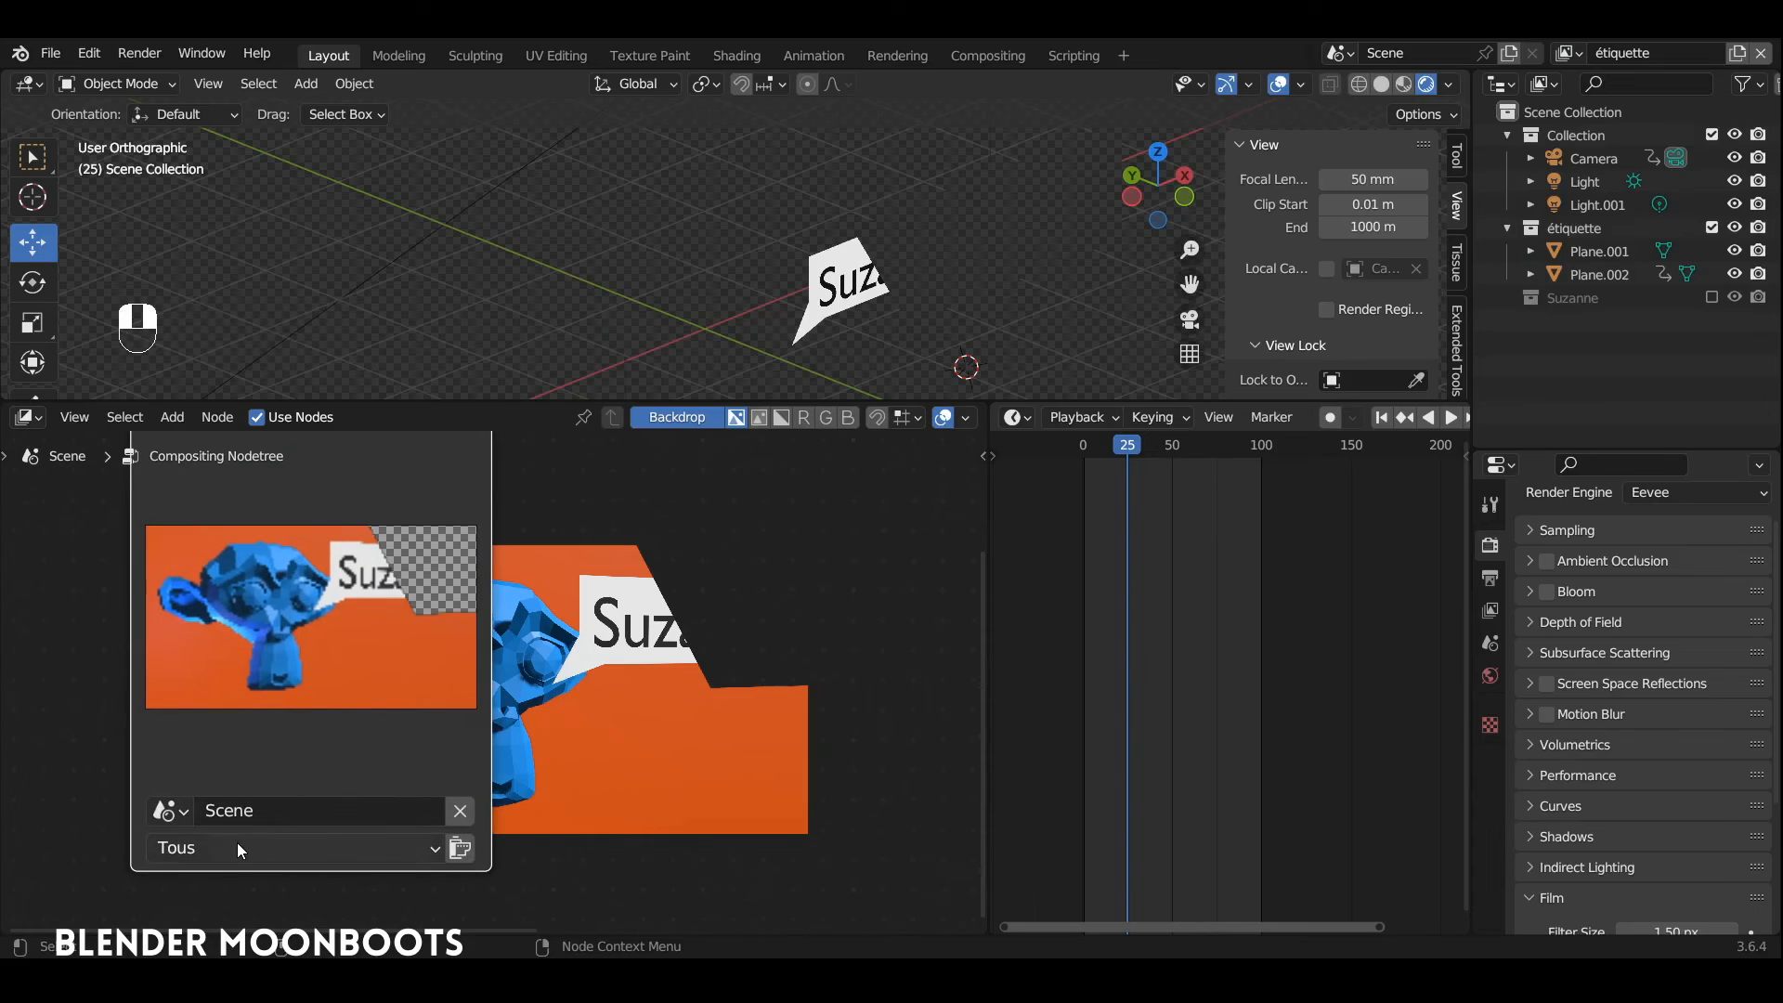
pyautogui.keyDown('ctrl'); pyautogui.moveTo(497, 650); pyautogui.dragTo(571, 763, button='middle'); pyautogui.keyUp('ctrl')
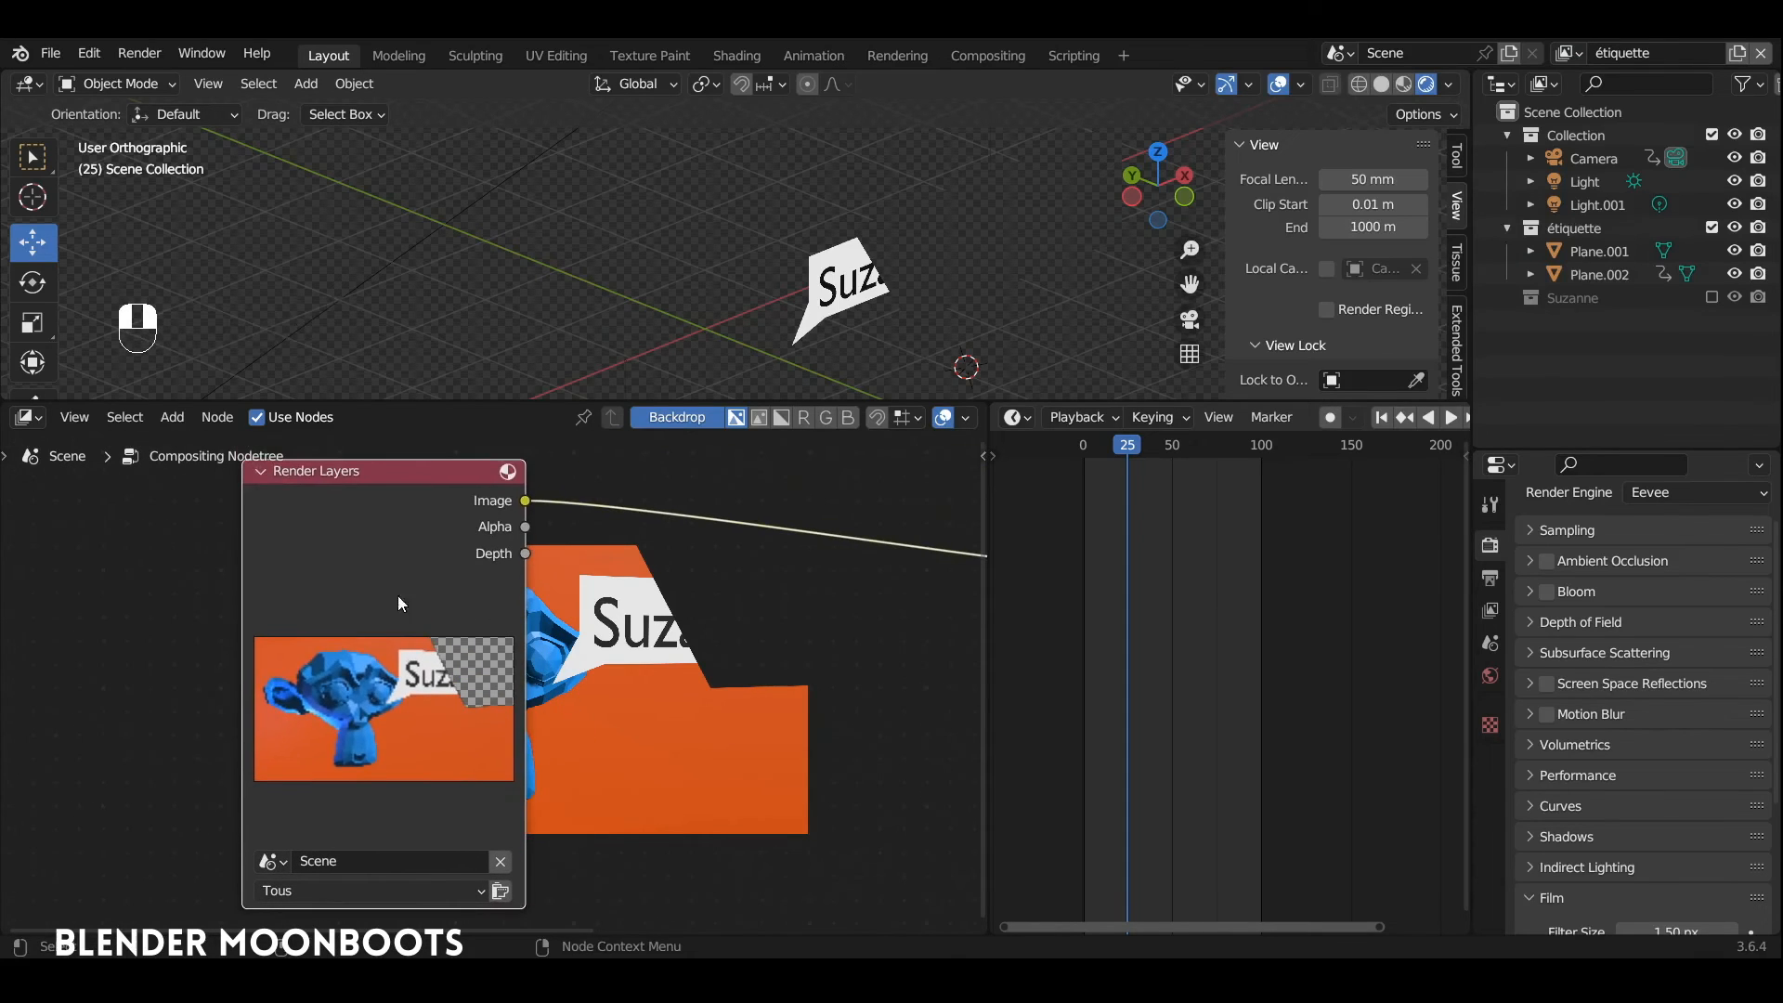
pyautogui.click(315, 890)
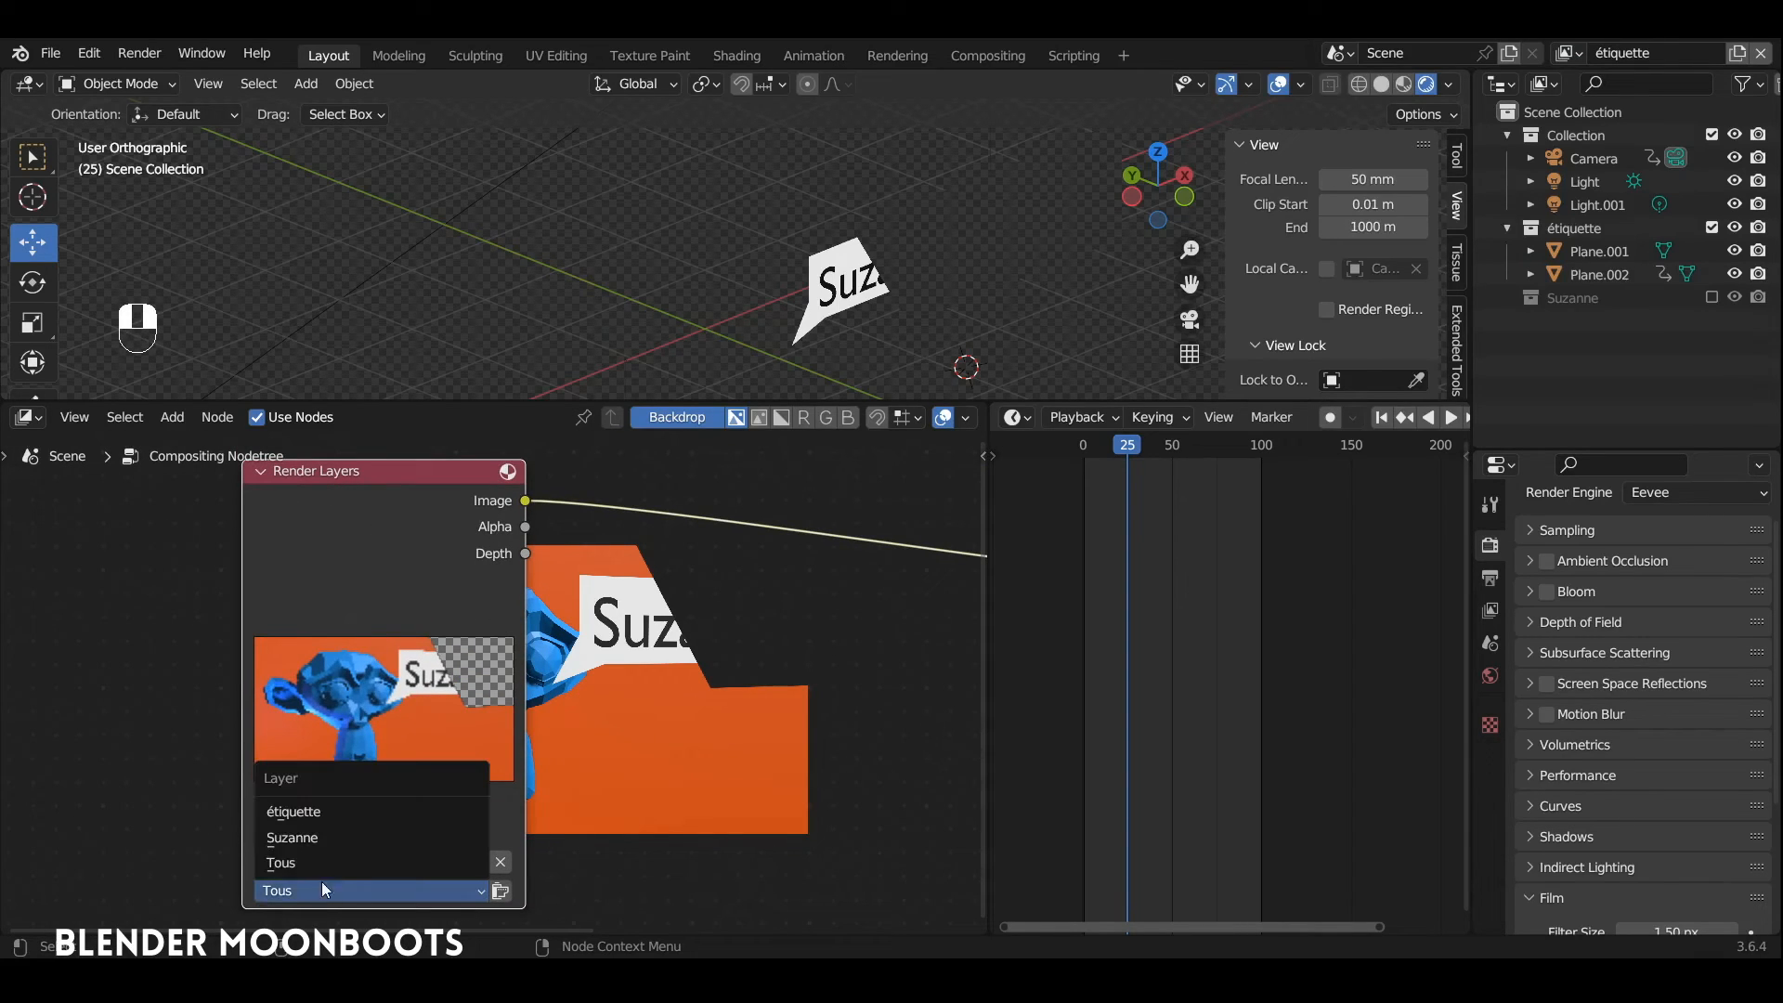
pyautogui.click(351, 838)
# Step: Move the Render Layers node beside the backdrop so it no longer covers Suzanne's image
pyautogui.keyDown('ctrl'); pyautogui.moveTo(573, 651); pyautogui.dragTo(598, 698, button='middle'); pyautogui.keyUp('ctrl')
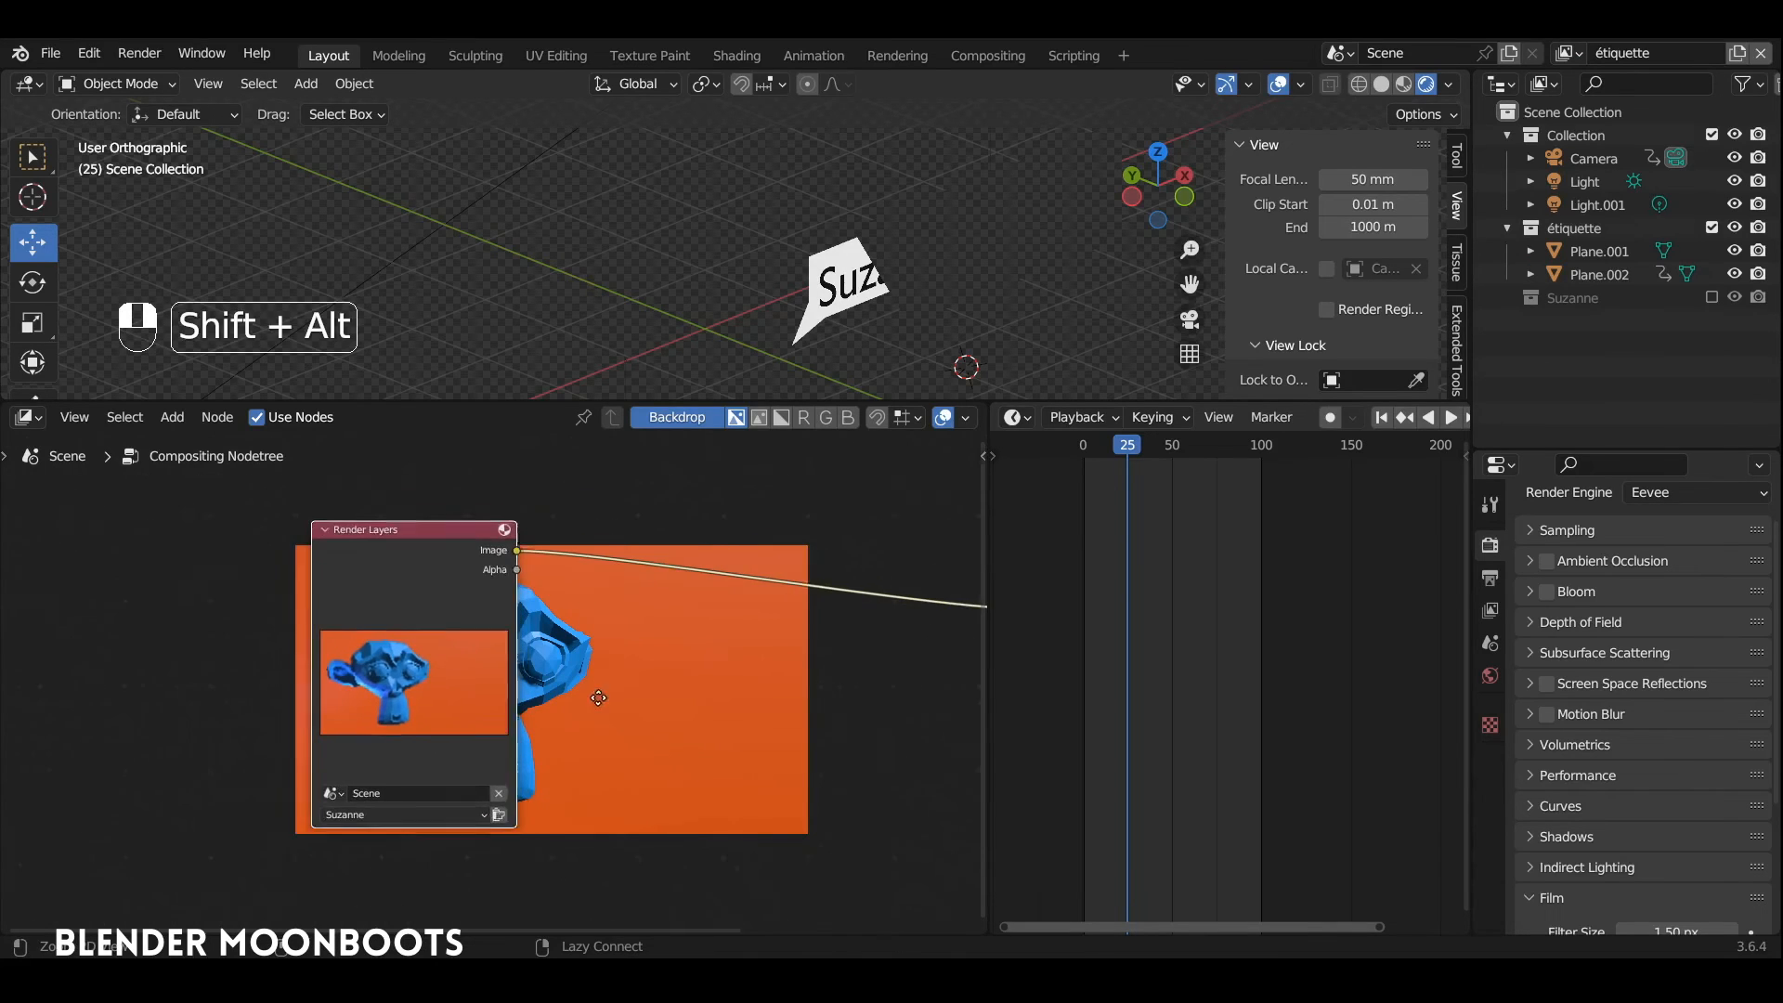
pyautogui.moveTo(432, 533); pyautogui.dragTo(225, 536)
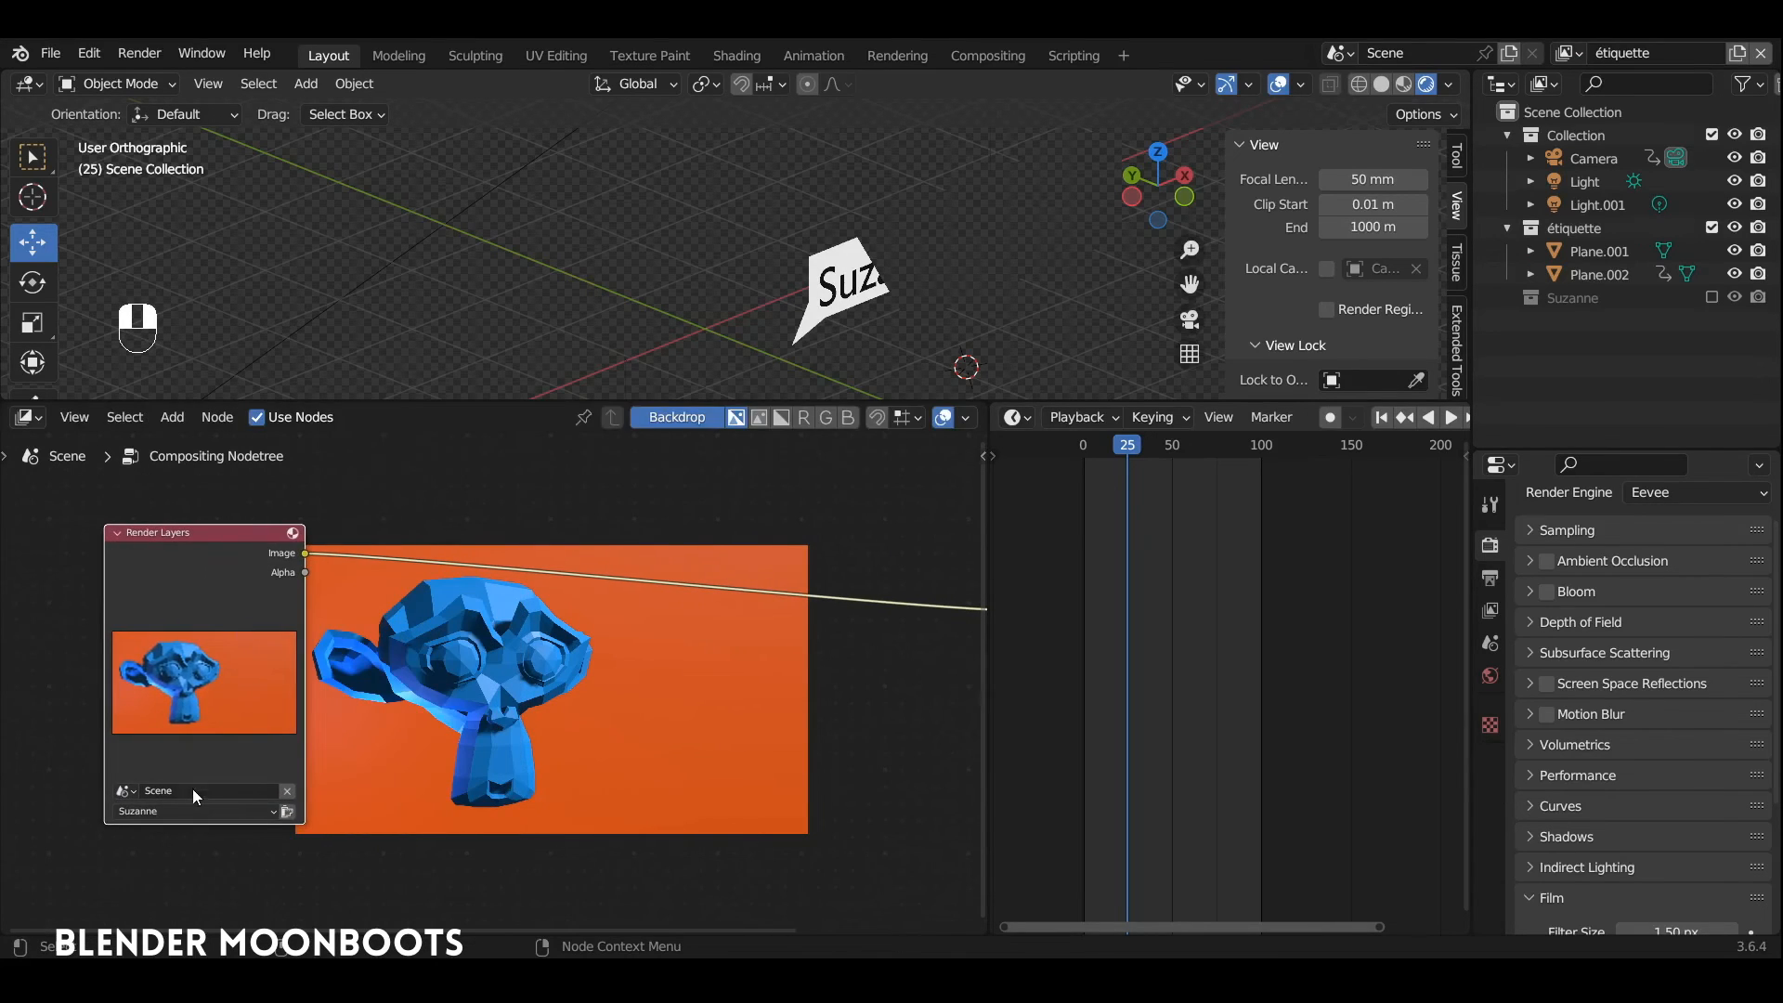
pyautogui.keyDown('ctrl'); pyautogui.moveTo(573, 667); pyautogui.dragTo(626, 693, button='middle'); pyautogui.keyUp('ctrl')
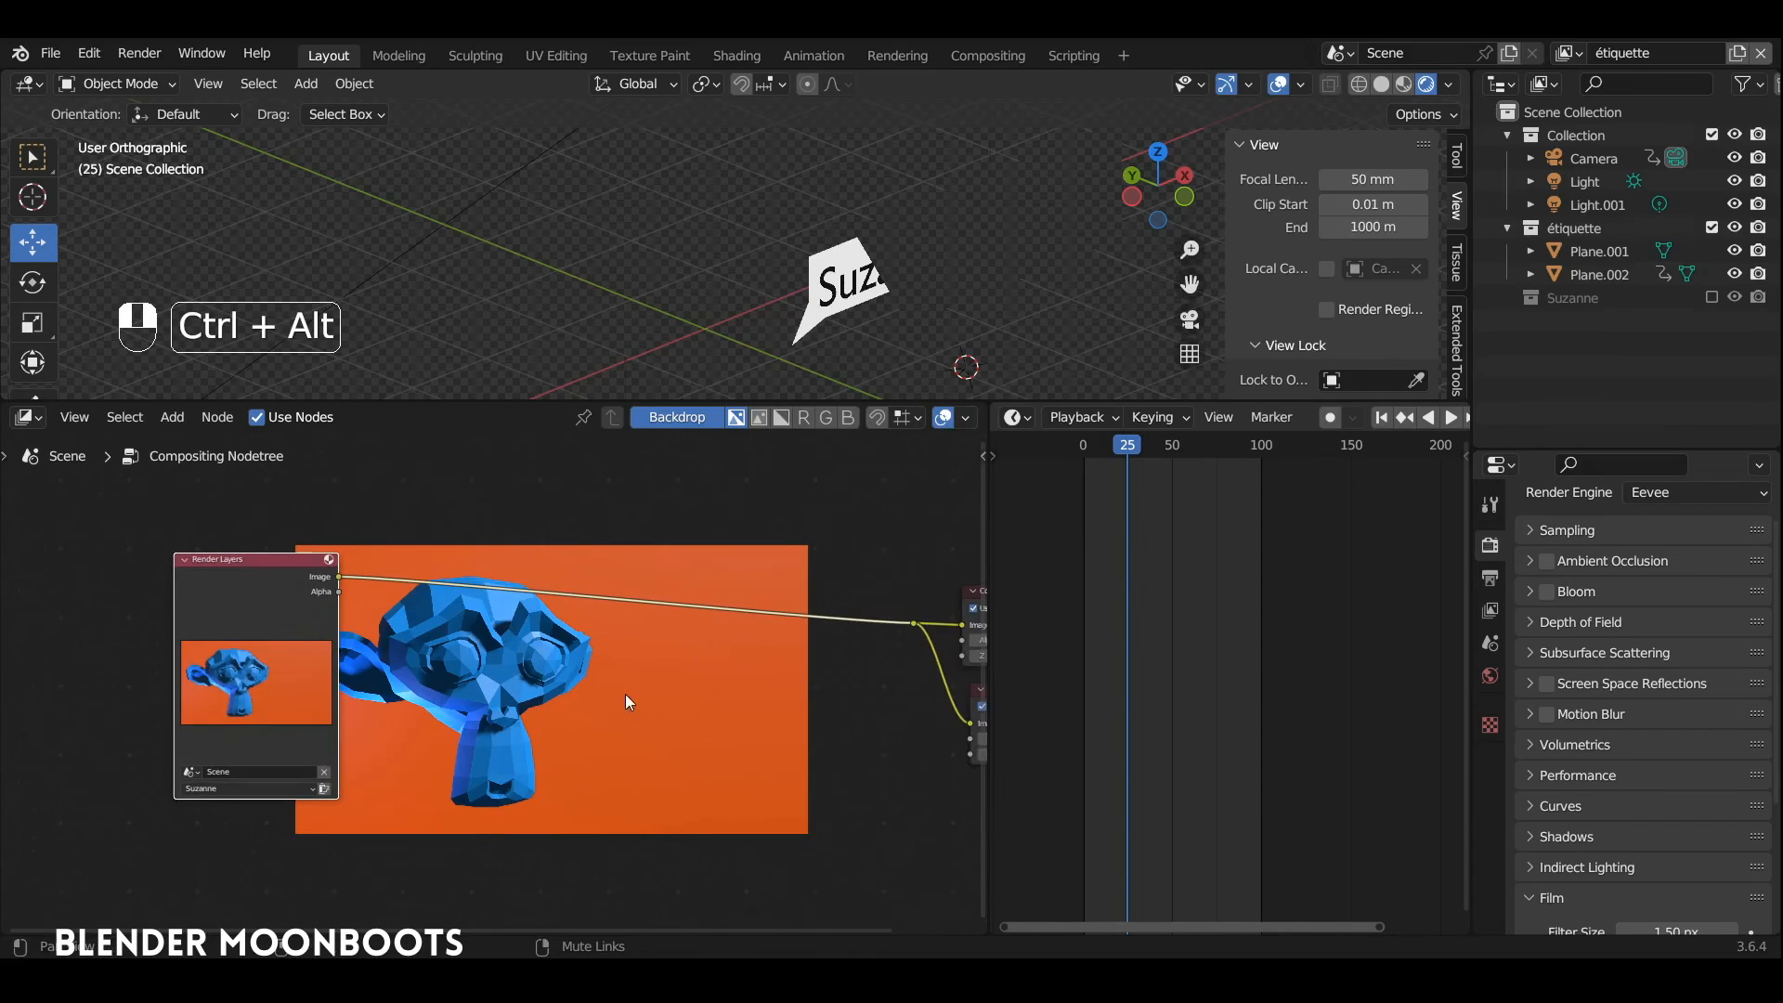
pyautogui.moveTo(719, 651); pyautogui.dragTo(600, 652, button='middle')
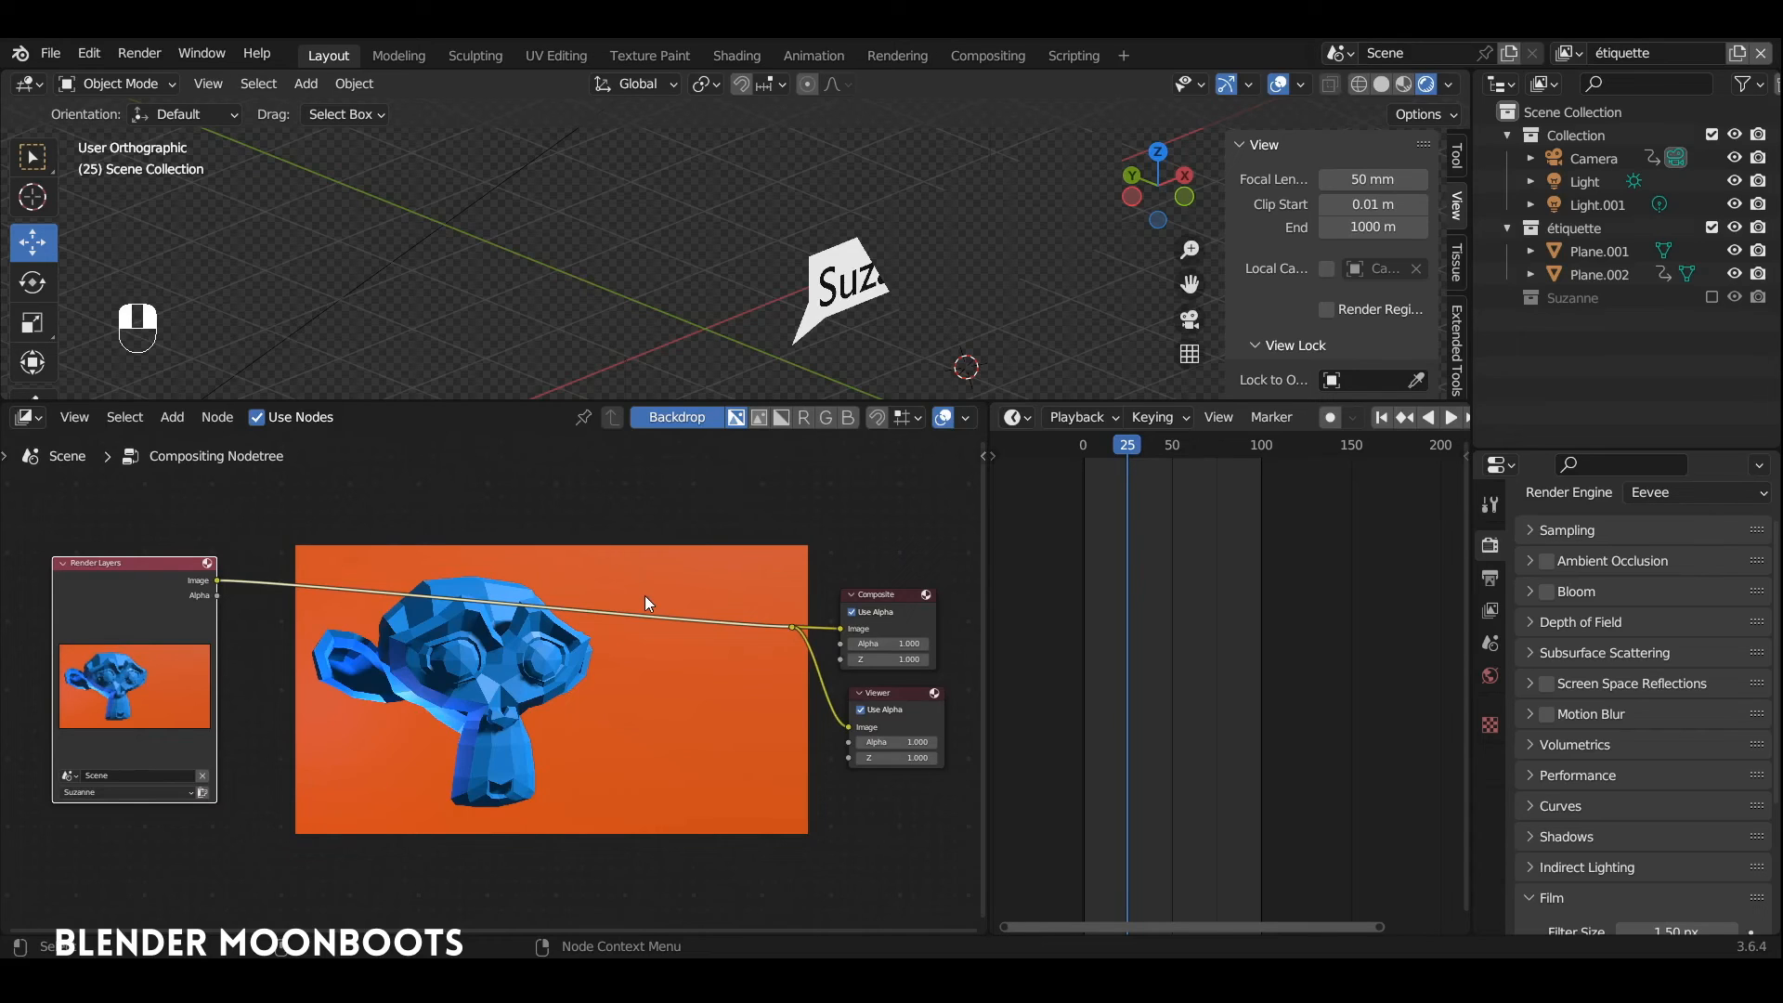
# Step: Duplicate the Render Layers node, place the copy below the original, and set its layer to étiquette
pyautogui.click(162, 565)
pyautogui.hotkey('shift', 'd')
pyautogui.click(345, 739)
pyautogui.moveTo(451, 847); pyautogui.dragTo(520, 710, button='middle')
pyautogui.click(366, 912)
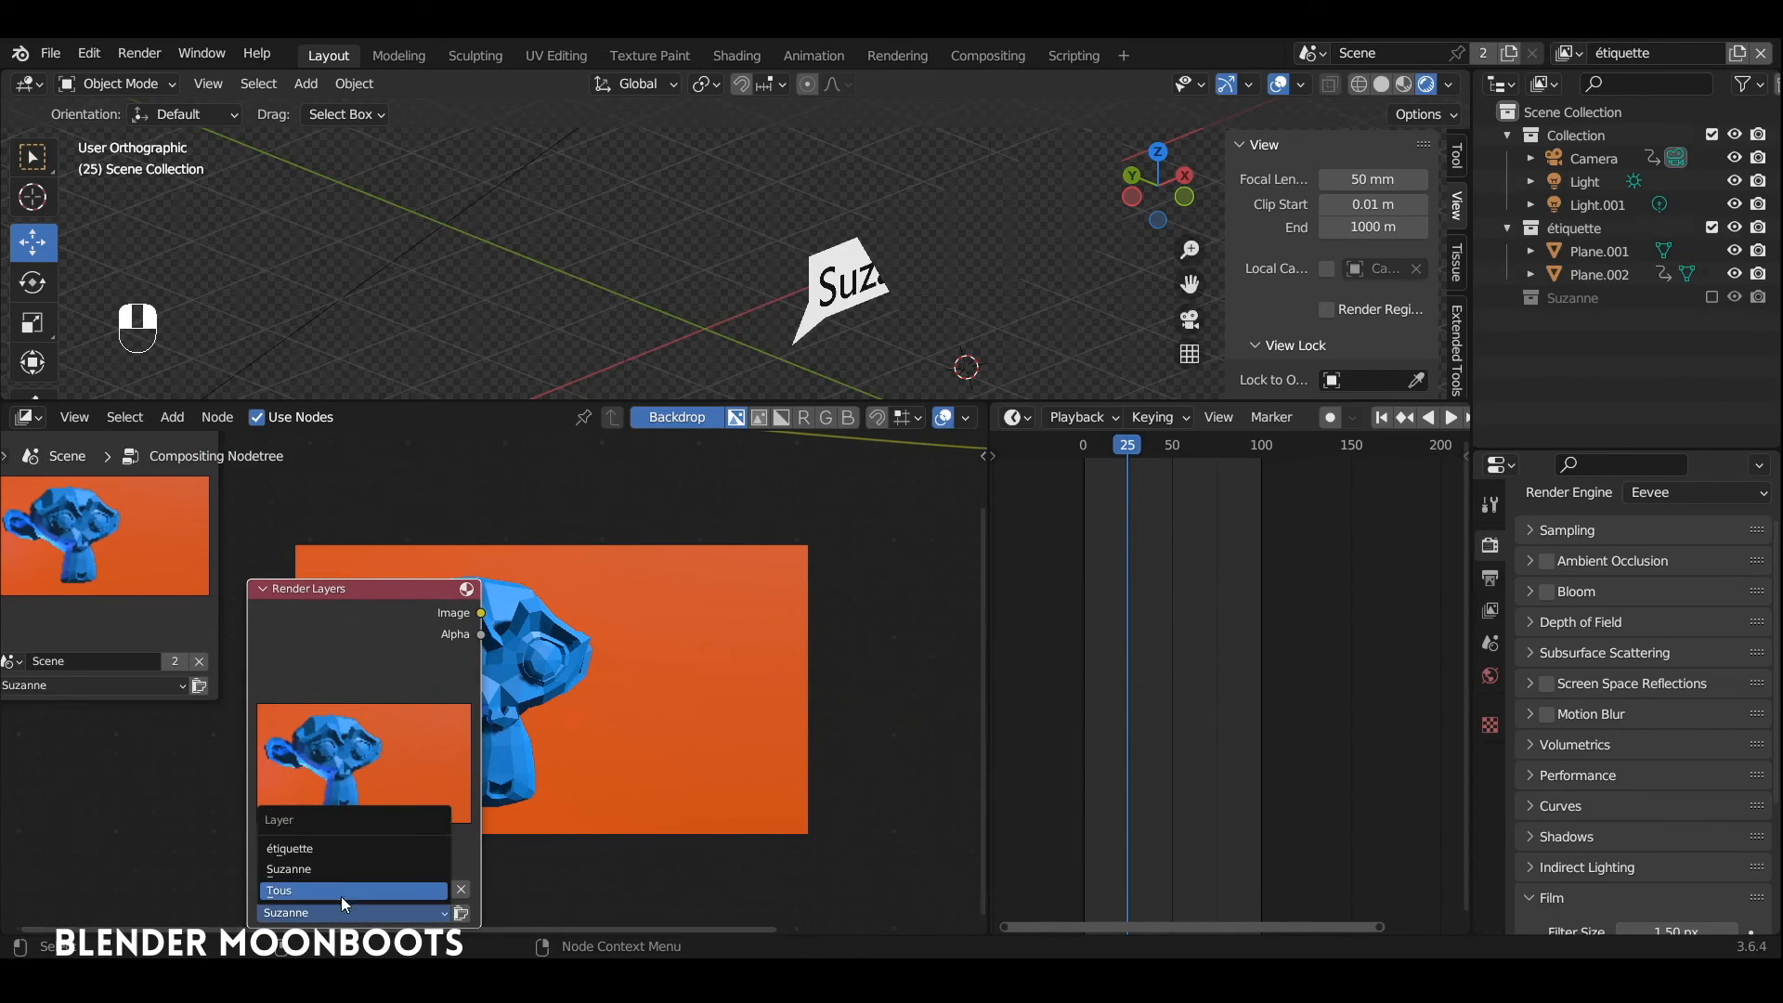
pyautogui.click(343, 845)
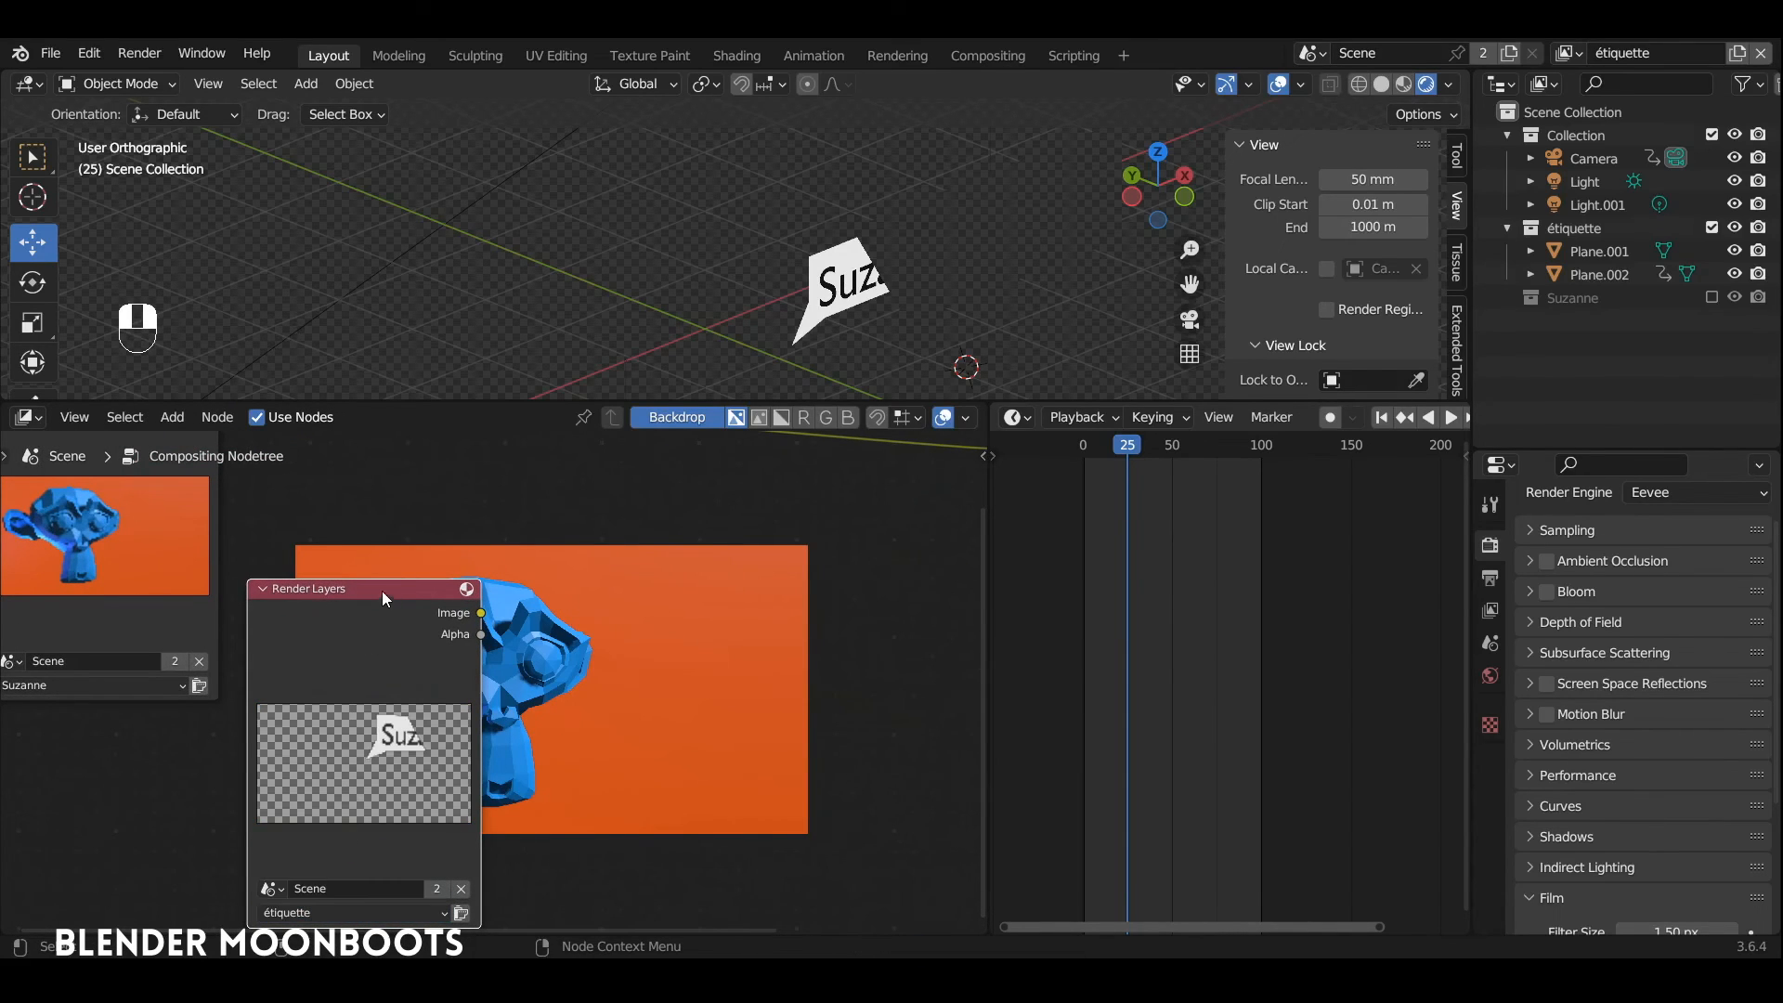
pyautogui.moveTo(382, 591); pyautogui.dragTo(309, 590)
# Step: Insert an Alpha Over node into the link between the Suzanne Render Layers node and the reroute point
pyautogui.keyDown('ctrl'); pyautogui.keyDown('alt'); pyautogui.moveTo(446, 594); pyautogui.dragTo(518, 650); pyautogui.keyUp('alt'); pyautogui.keyUp('ctrl')
pyautogui.keyDown('ctrl'); pyautogui.keyDown('alt'); pyautogui.moveTo(538, 640); pyautogui.dragTo(557, 659); pyautogui.keyUp('alt'); pyautogui.keyUp('ctrl')
pyautogui.hotkey('shift', 'a')
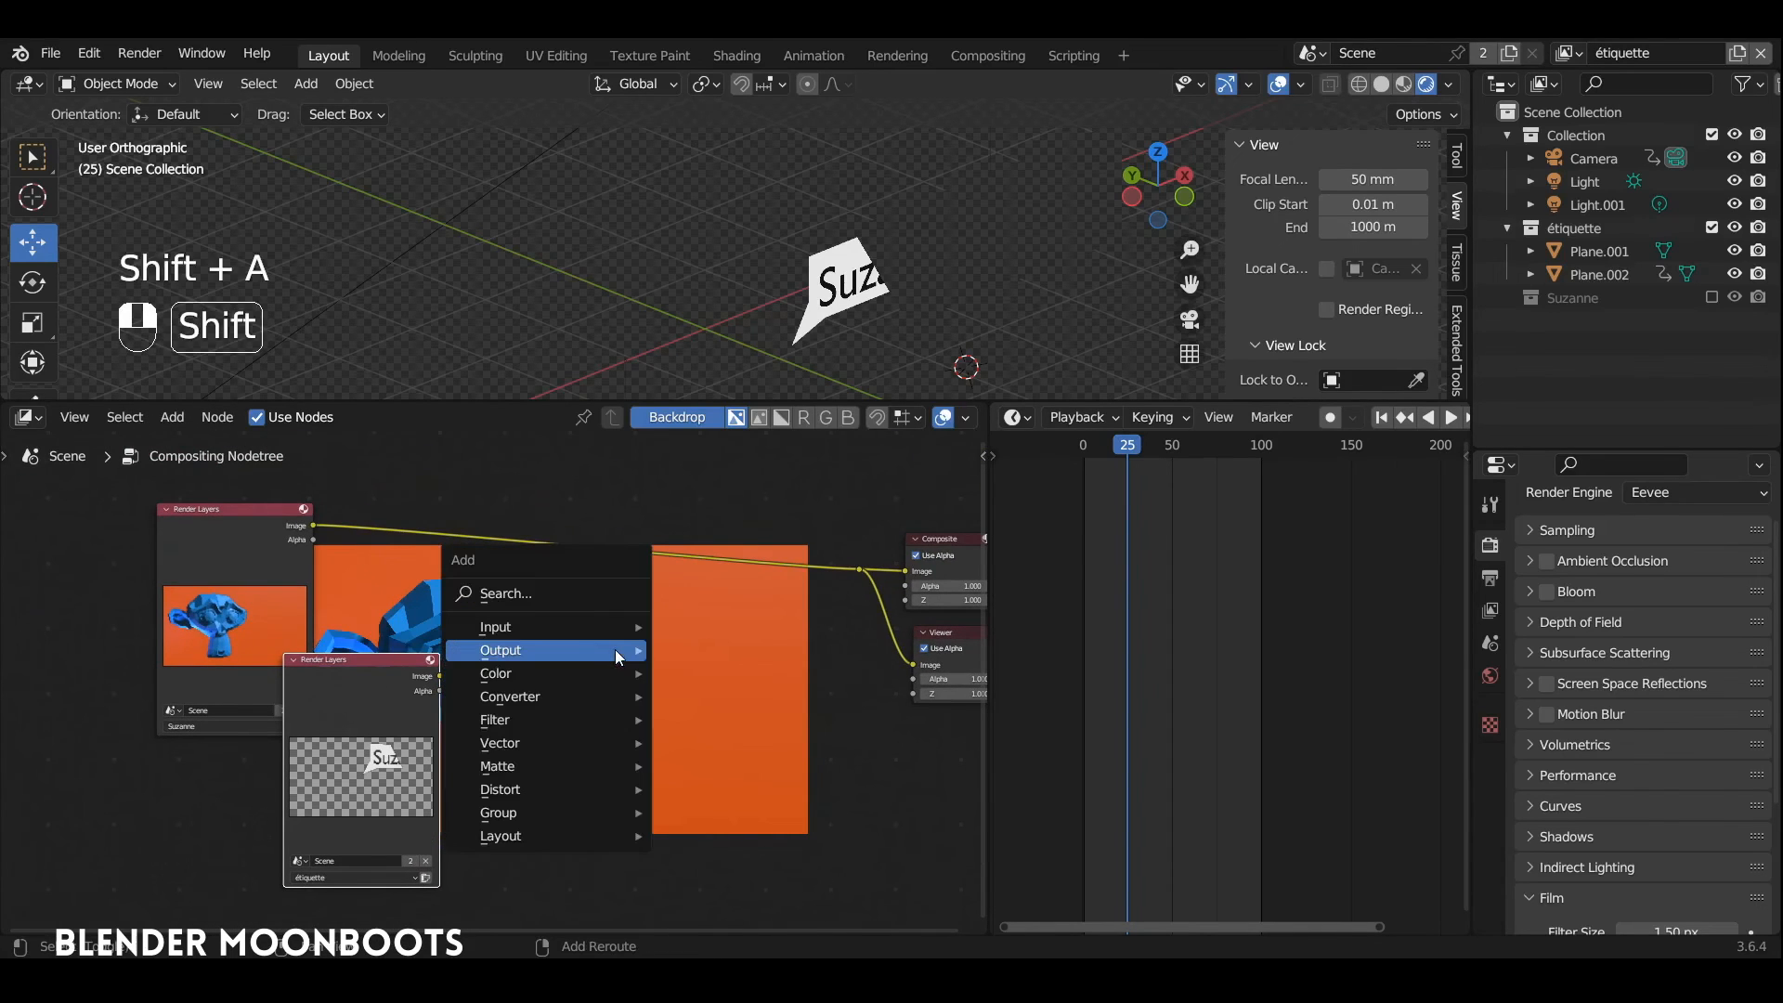
pyautogui.moveTo(534, 675)
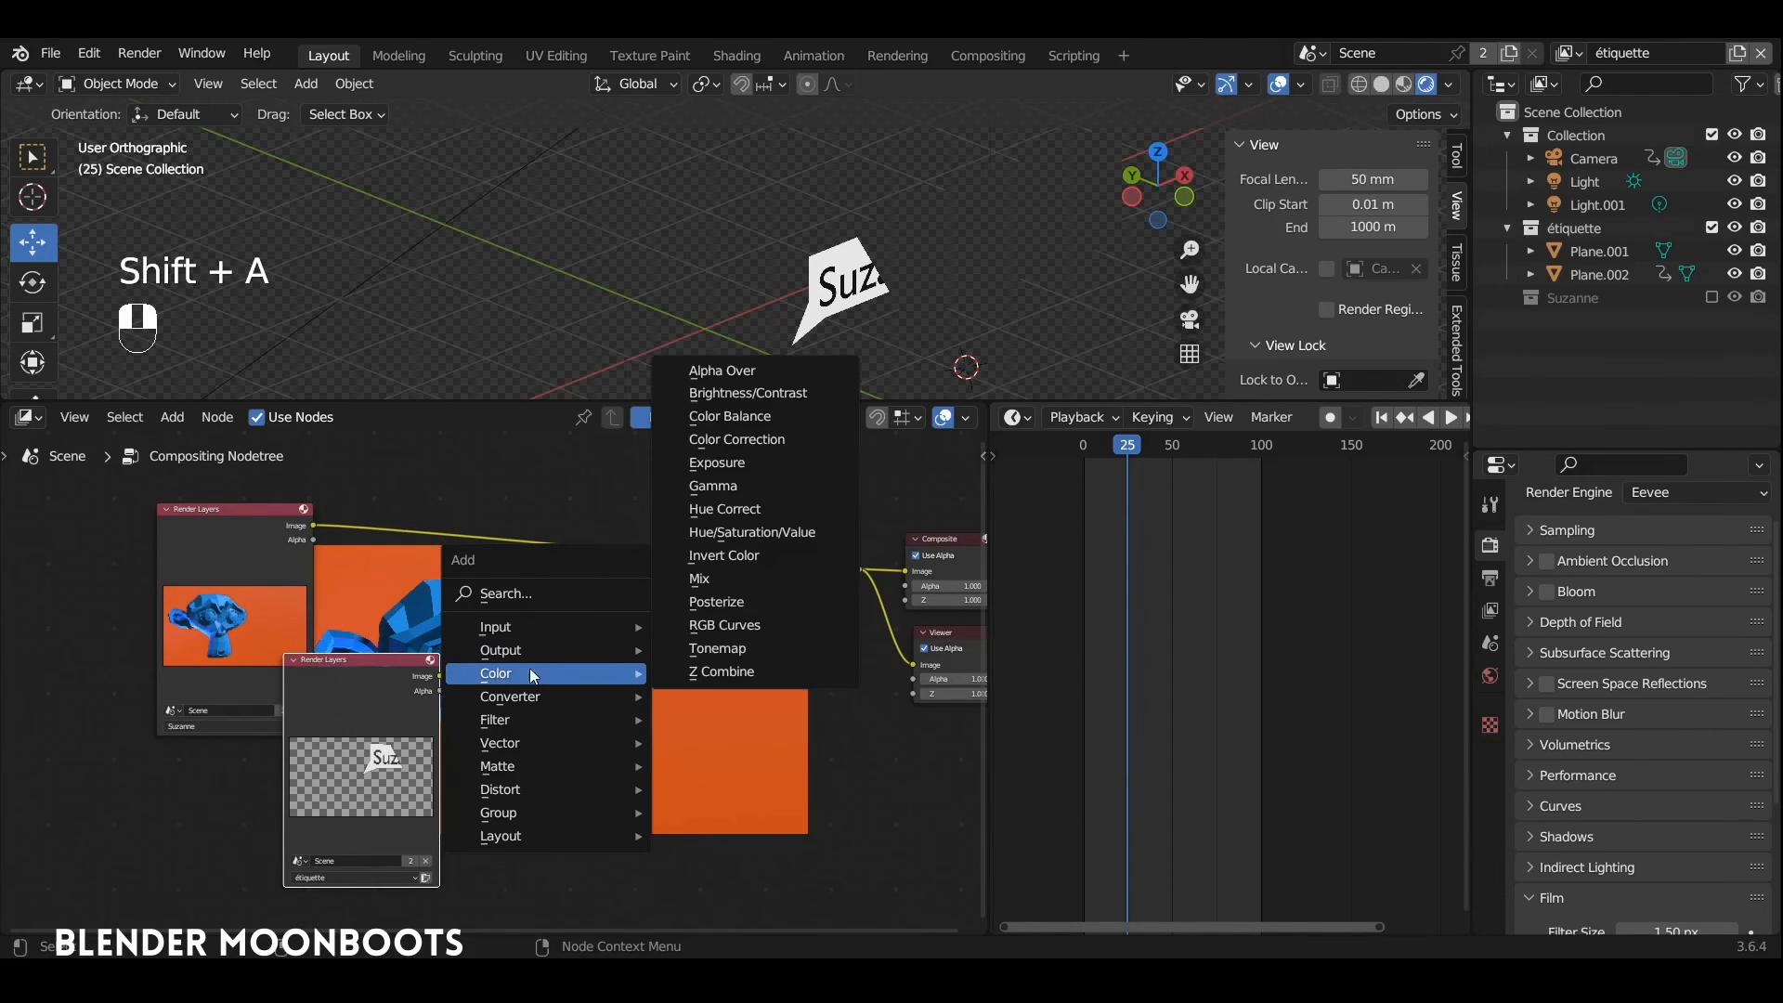
pyautogui.click(810, 375)
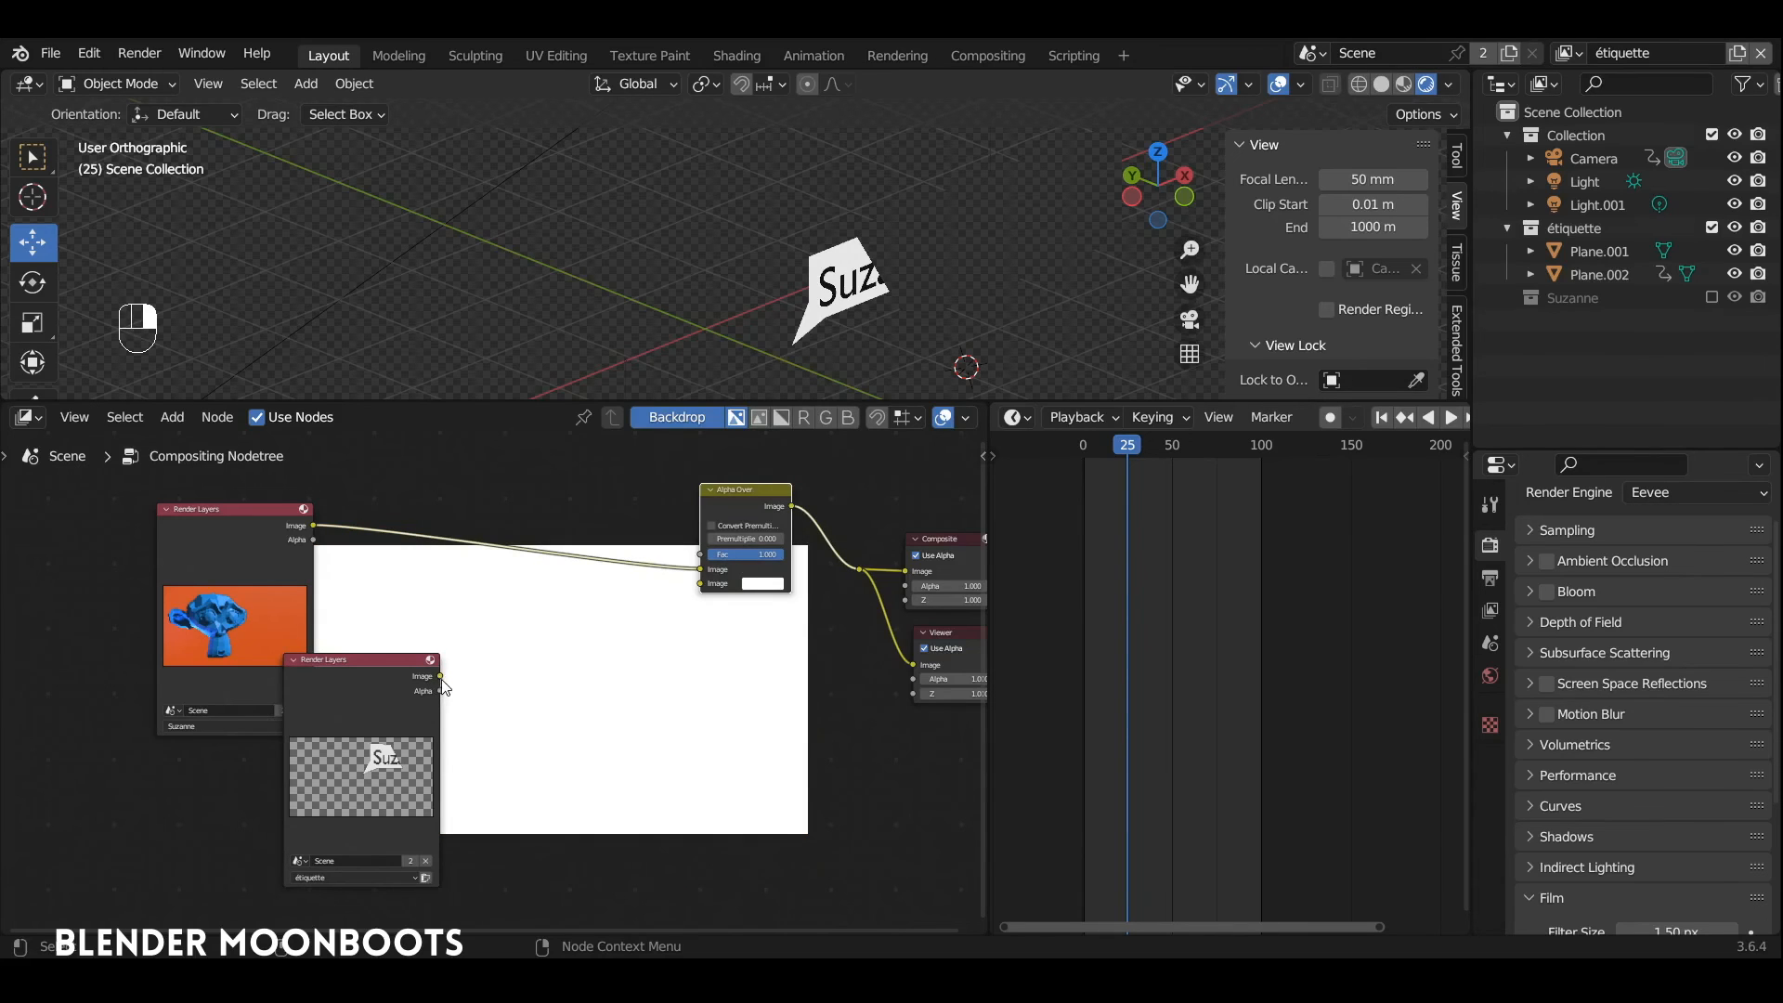
# Step: Connect the étiquette Render Layers node's Image output to the Alpha Over node's second Image input
pyautogui.moveTo(441, 676); pyautogui.dragTo(703, 591)
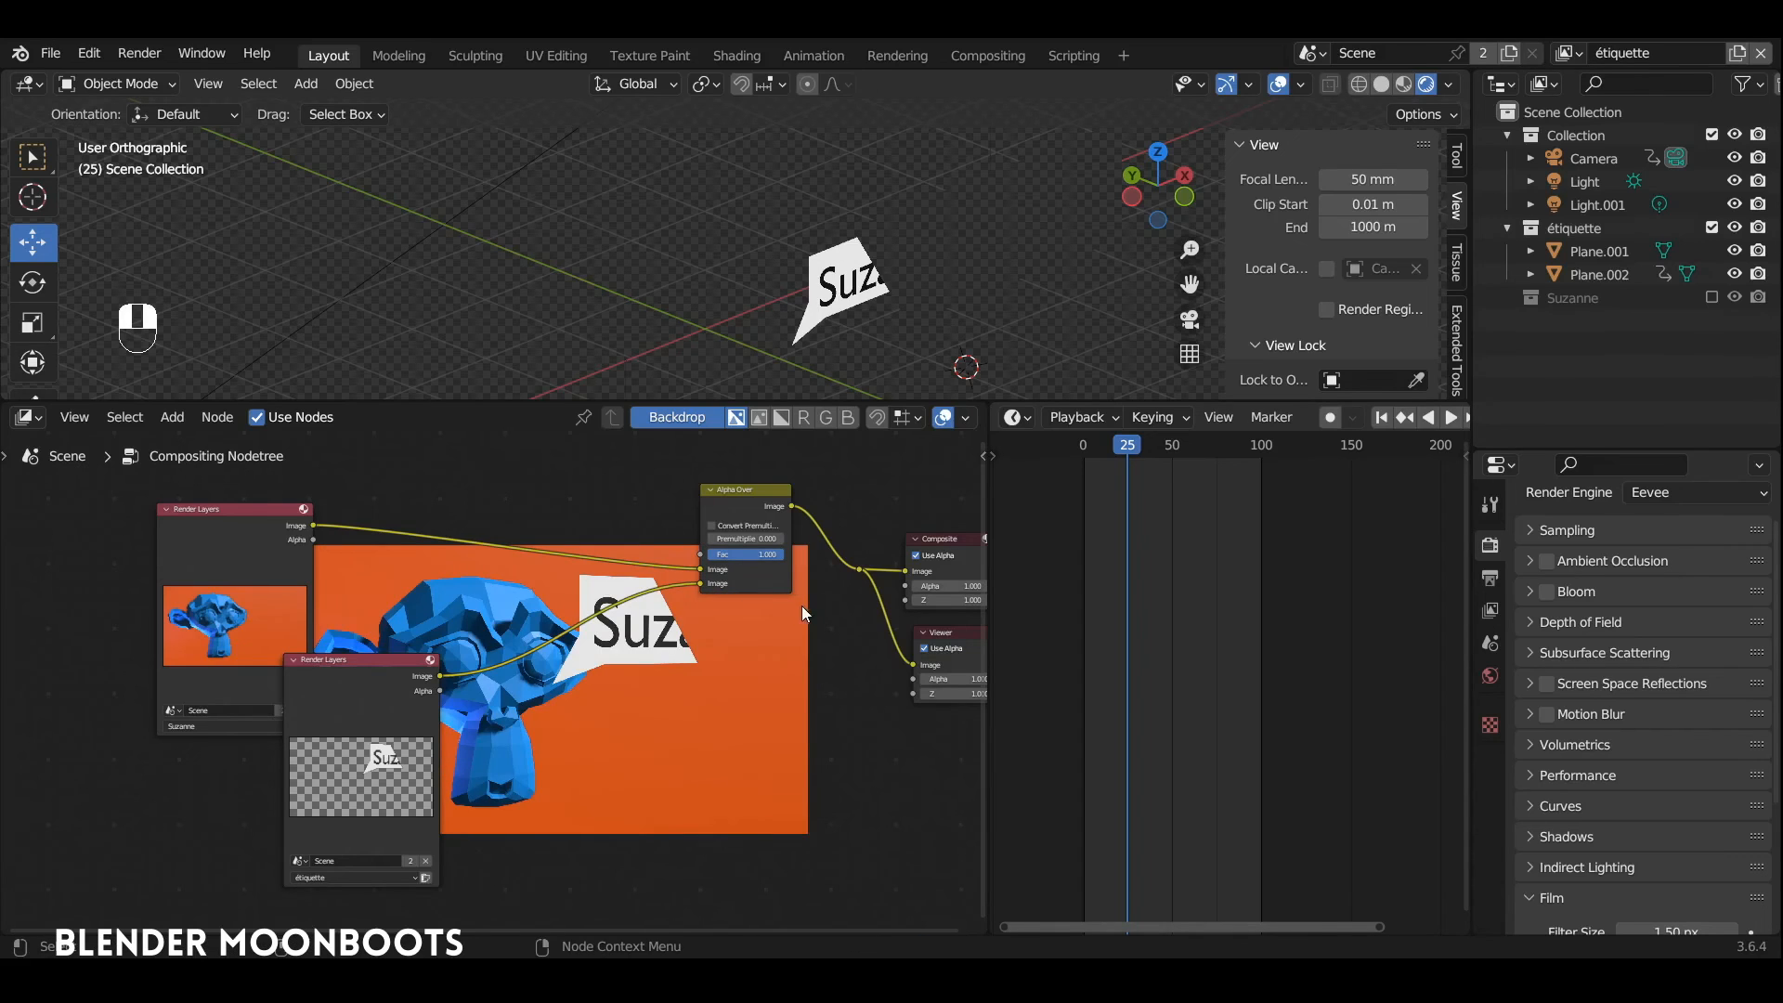
pyautogui.scroll(2, 785, 594)
pyautogui.scroll(-1, 836, 560)
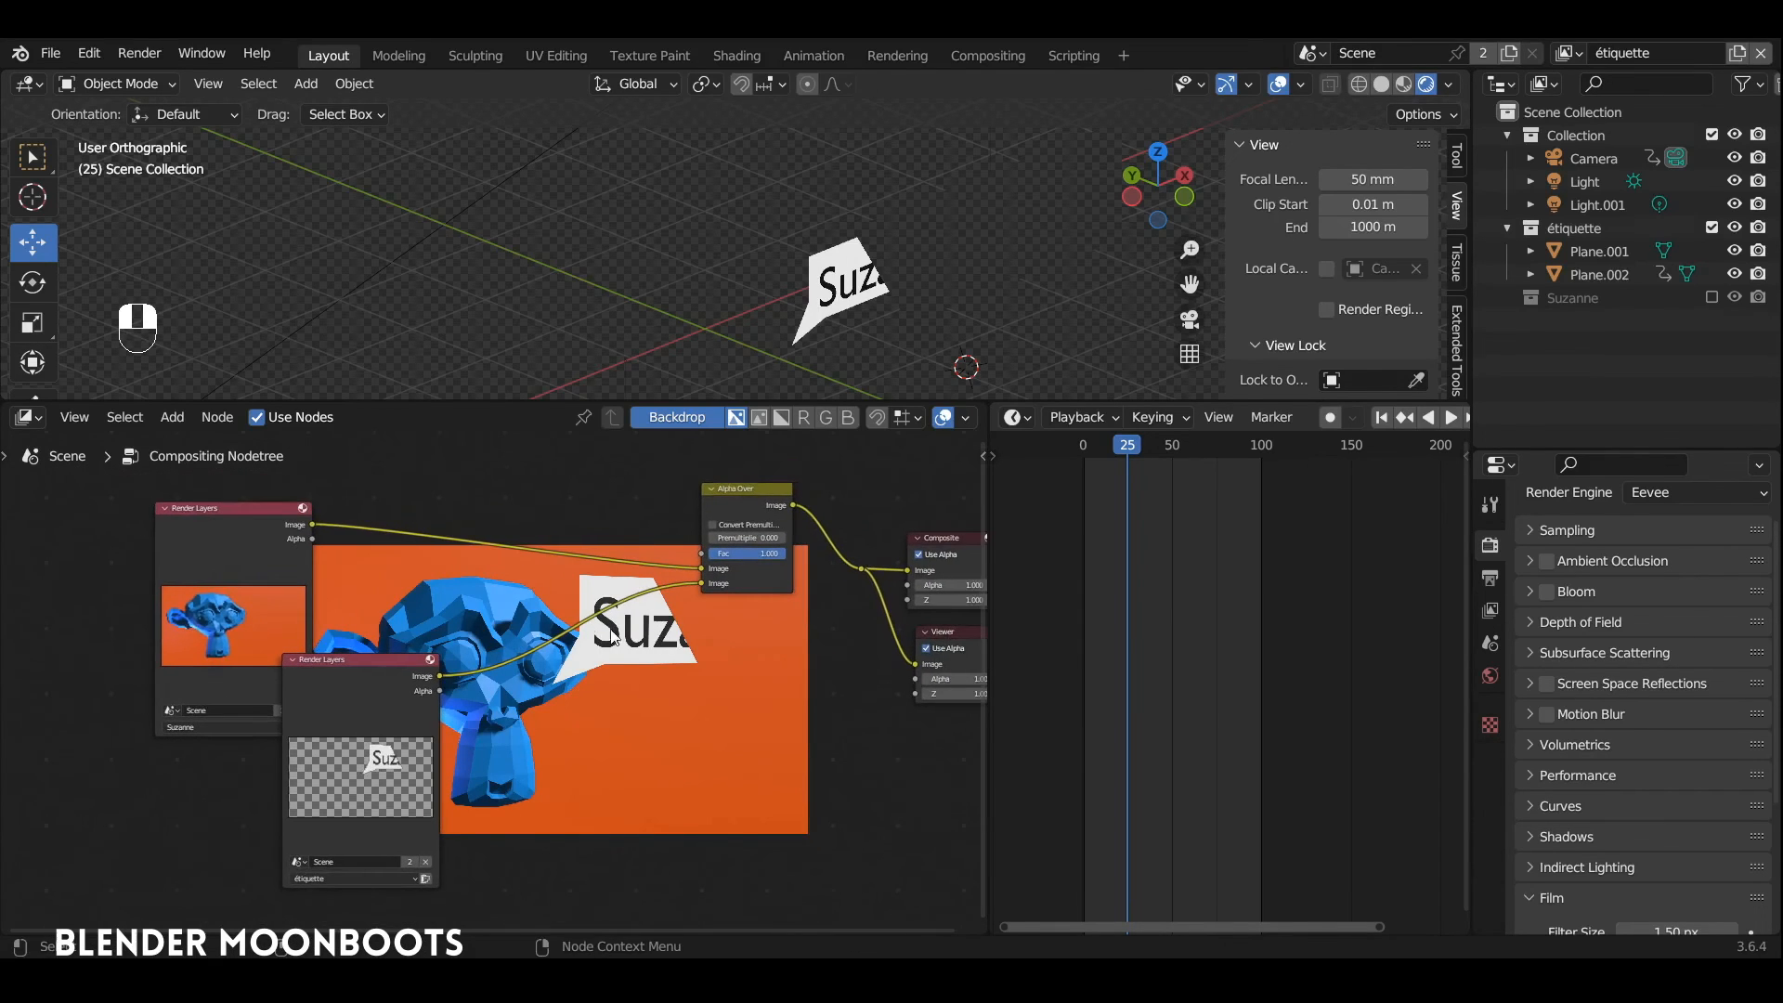
# Step: Move both Render Layers nodes farther from the Alpha Over node so they cover less of Suzanne in the backdrop
pyautogui.moveTo(364, 663); pyautogui.dragTo(289, 684)
pyautogui.moveTo(250, 507); pyautogui.dragTo(168, 521)
pyautogui.moveTo(304, 684); pyautogui.dragTo(268, 690)
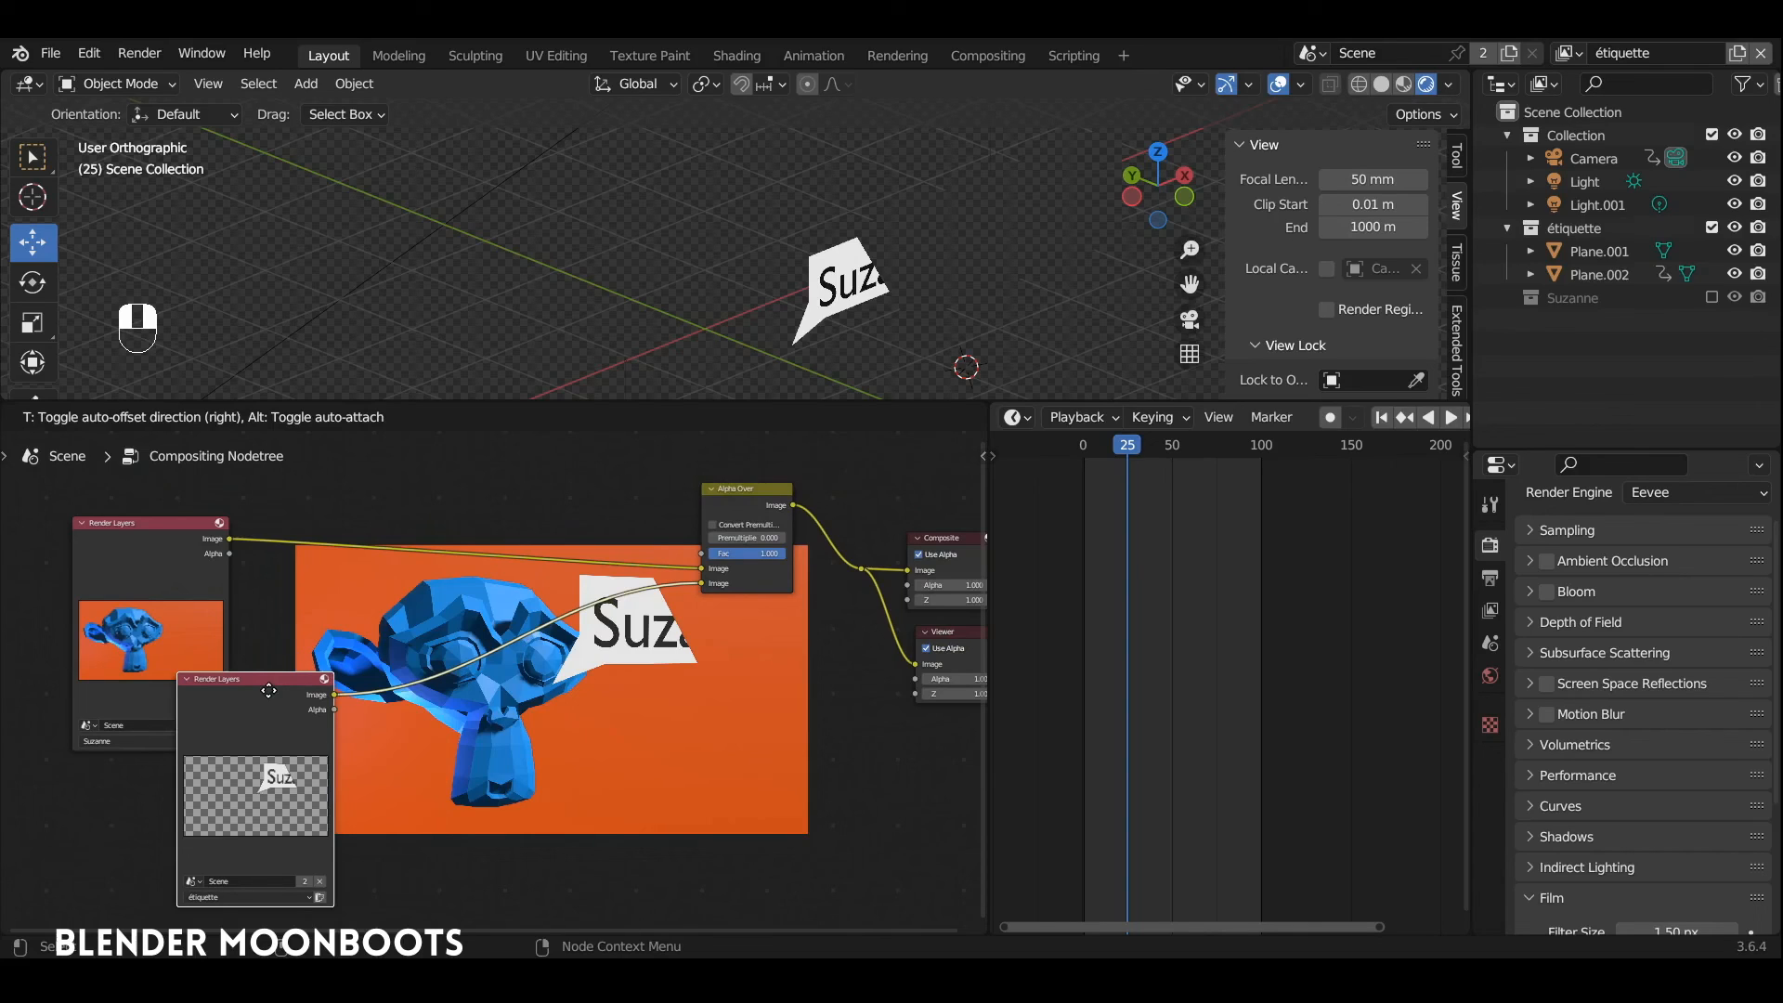
pyautogui.moveTo(268, 690); pyautogui.dragTo(263, 690)
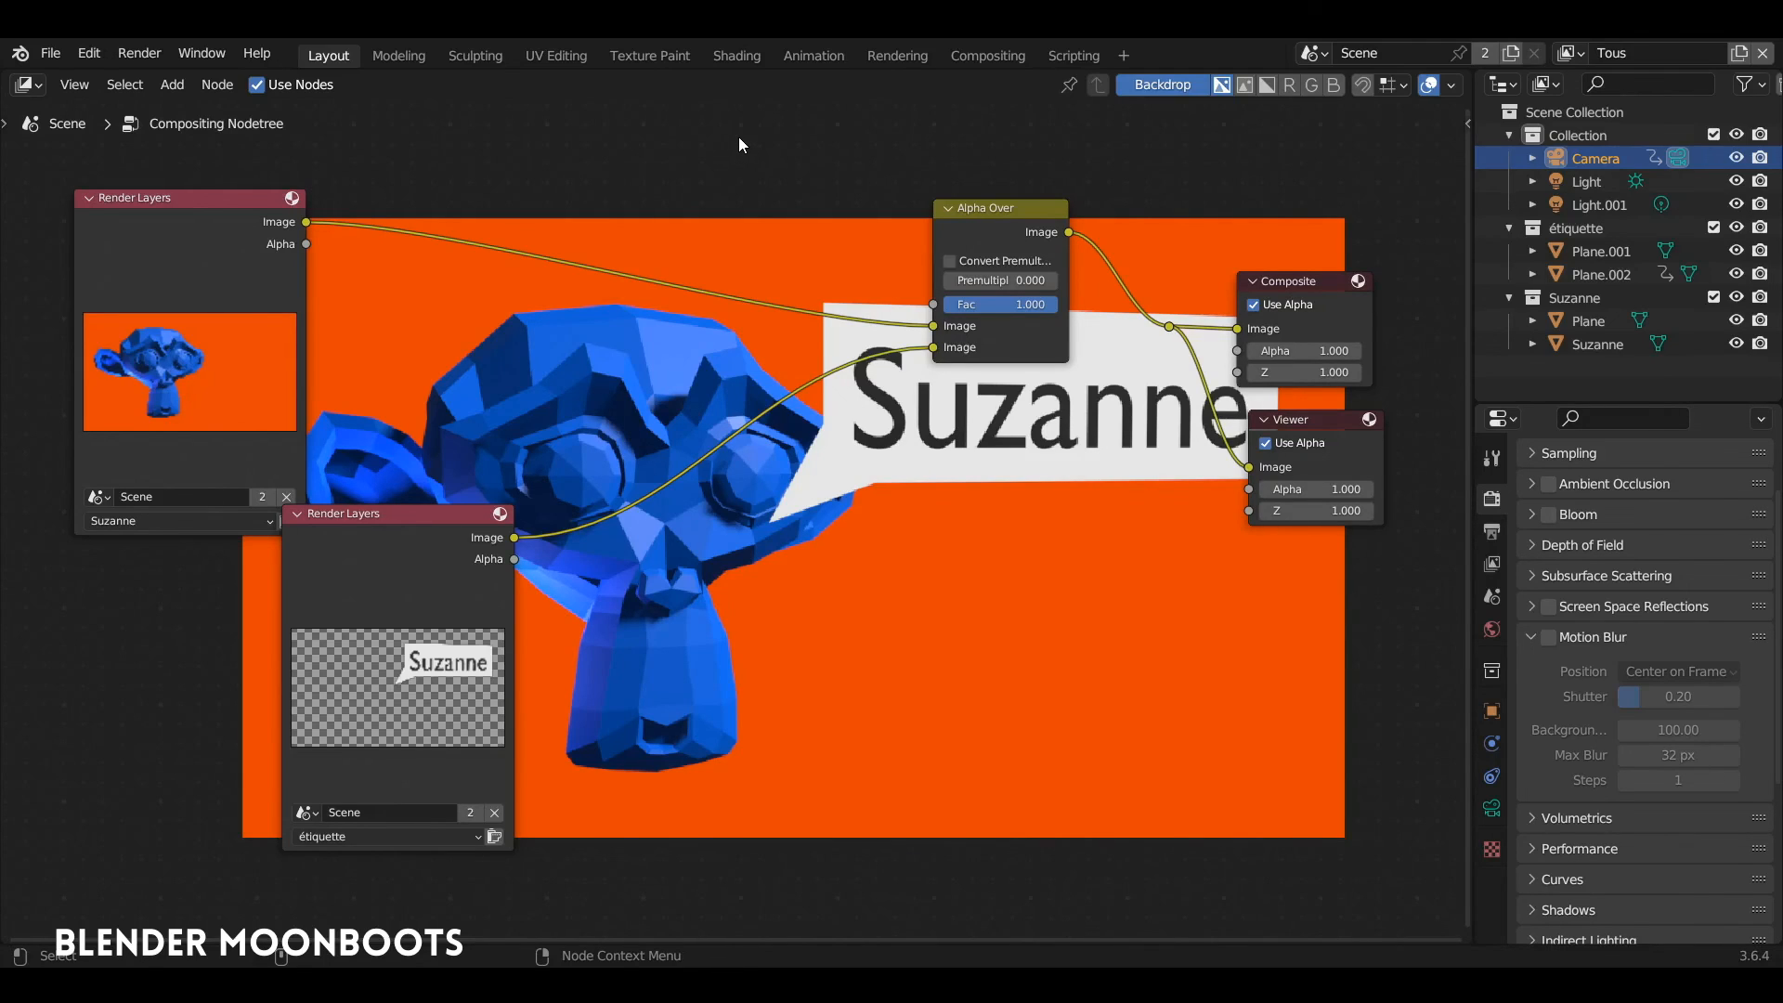
# Step: Insert a Blur filter node between the Suzanne Render Layers and Alpha Over nodes, with blur X at 42 and Y at 8
pyautogui.hotkey('shift', 'a')
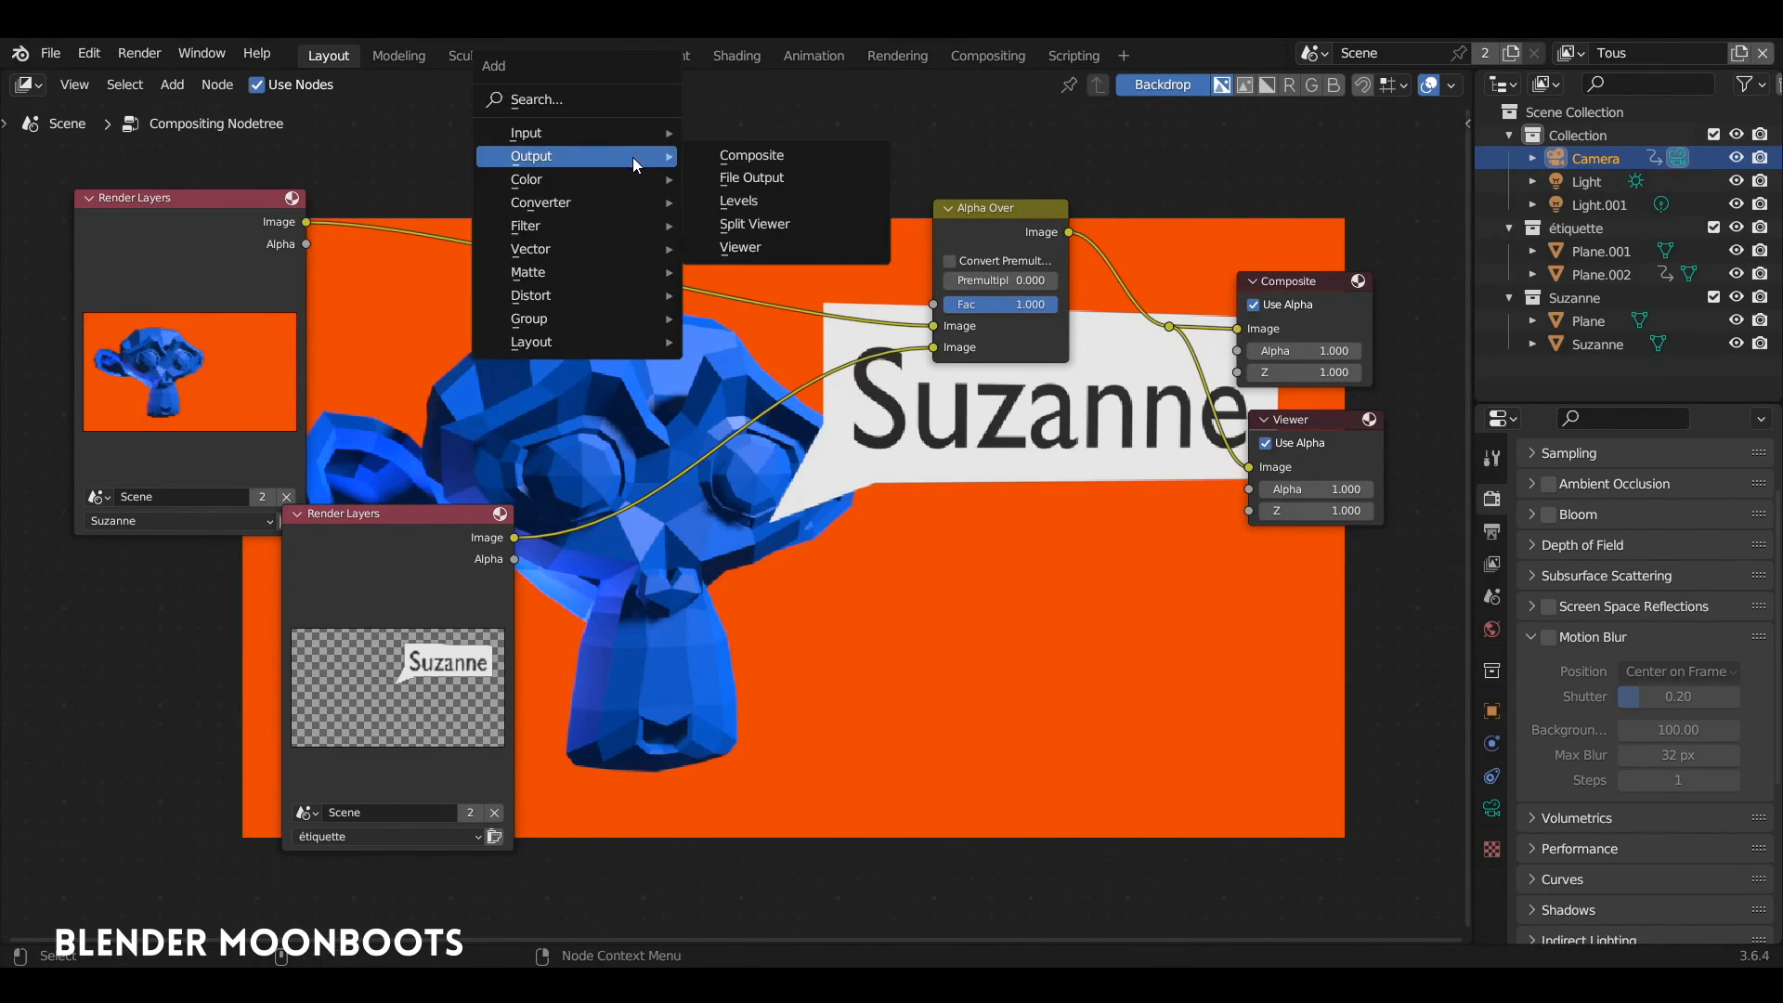
pyautogui.moveTo(553, 228)
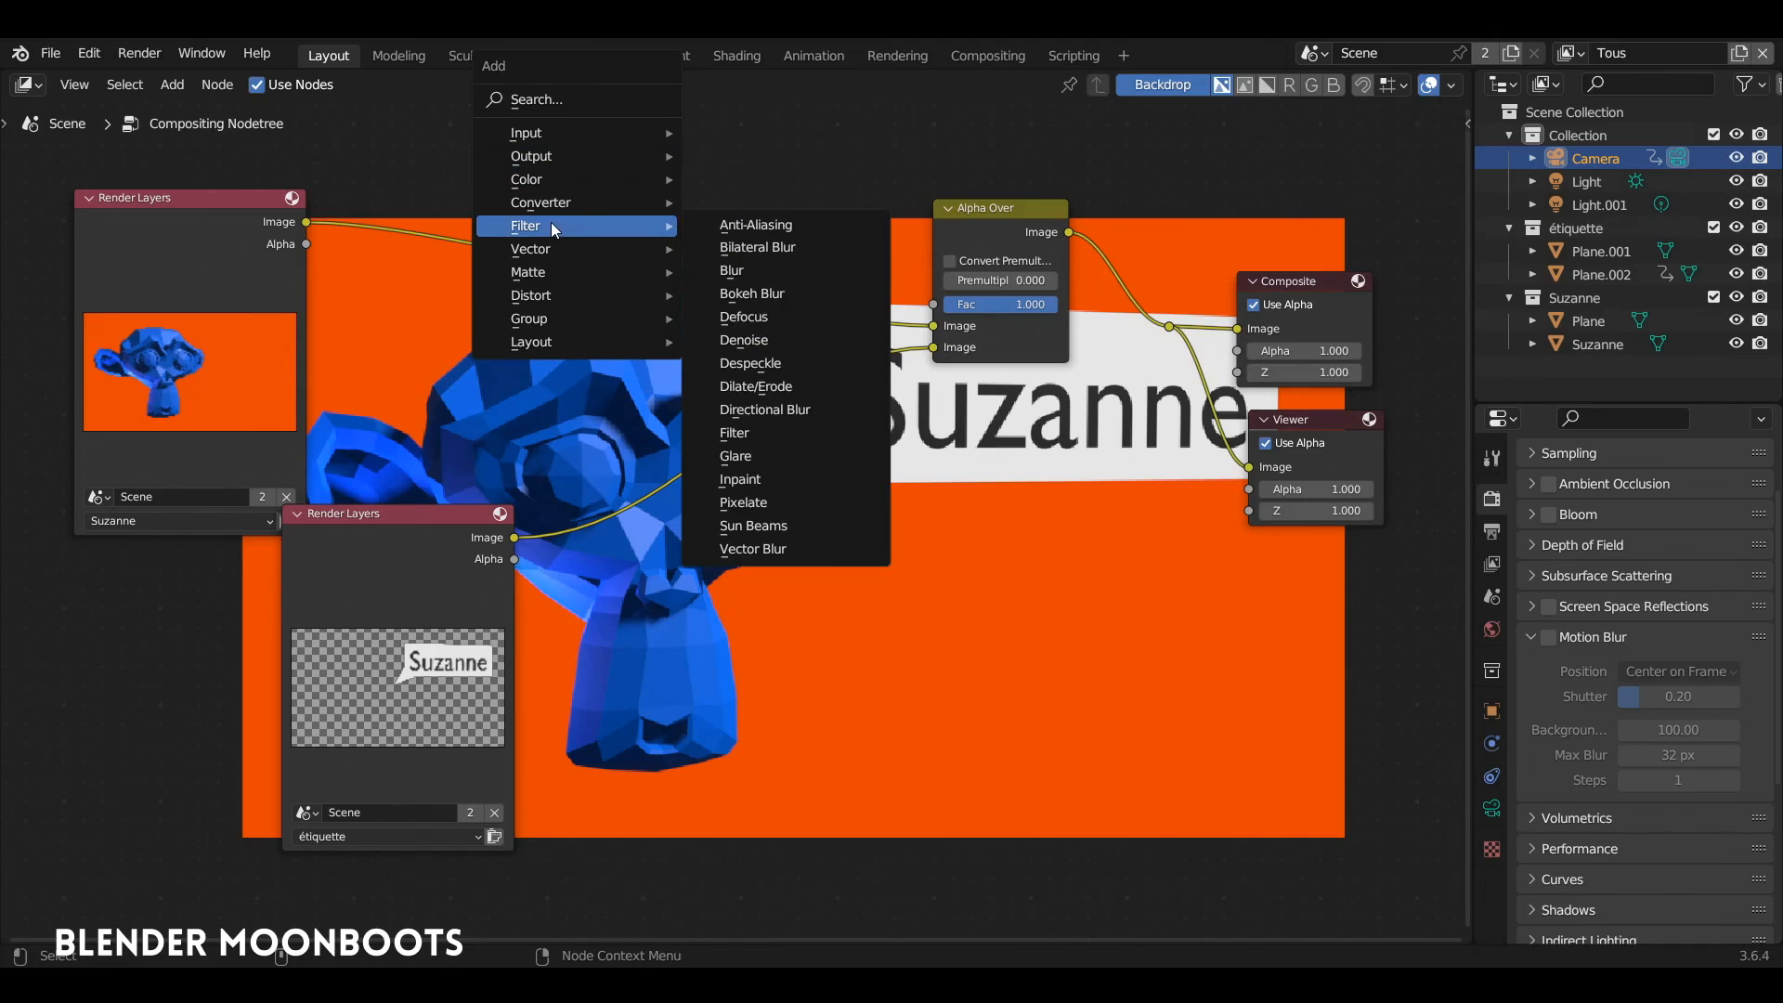
pyautogui.click(785, 279)
pyautogui.click(471, 165)
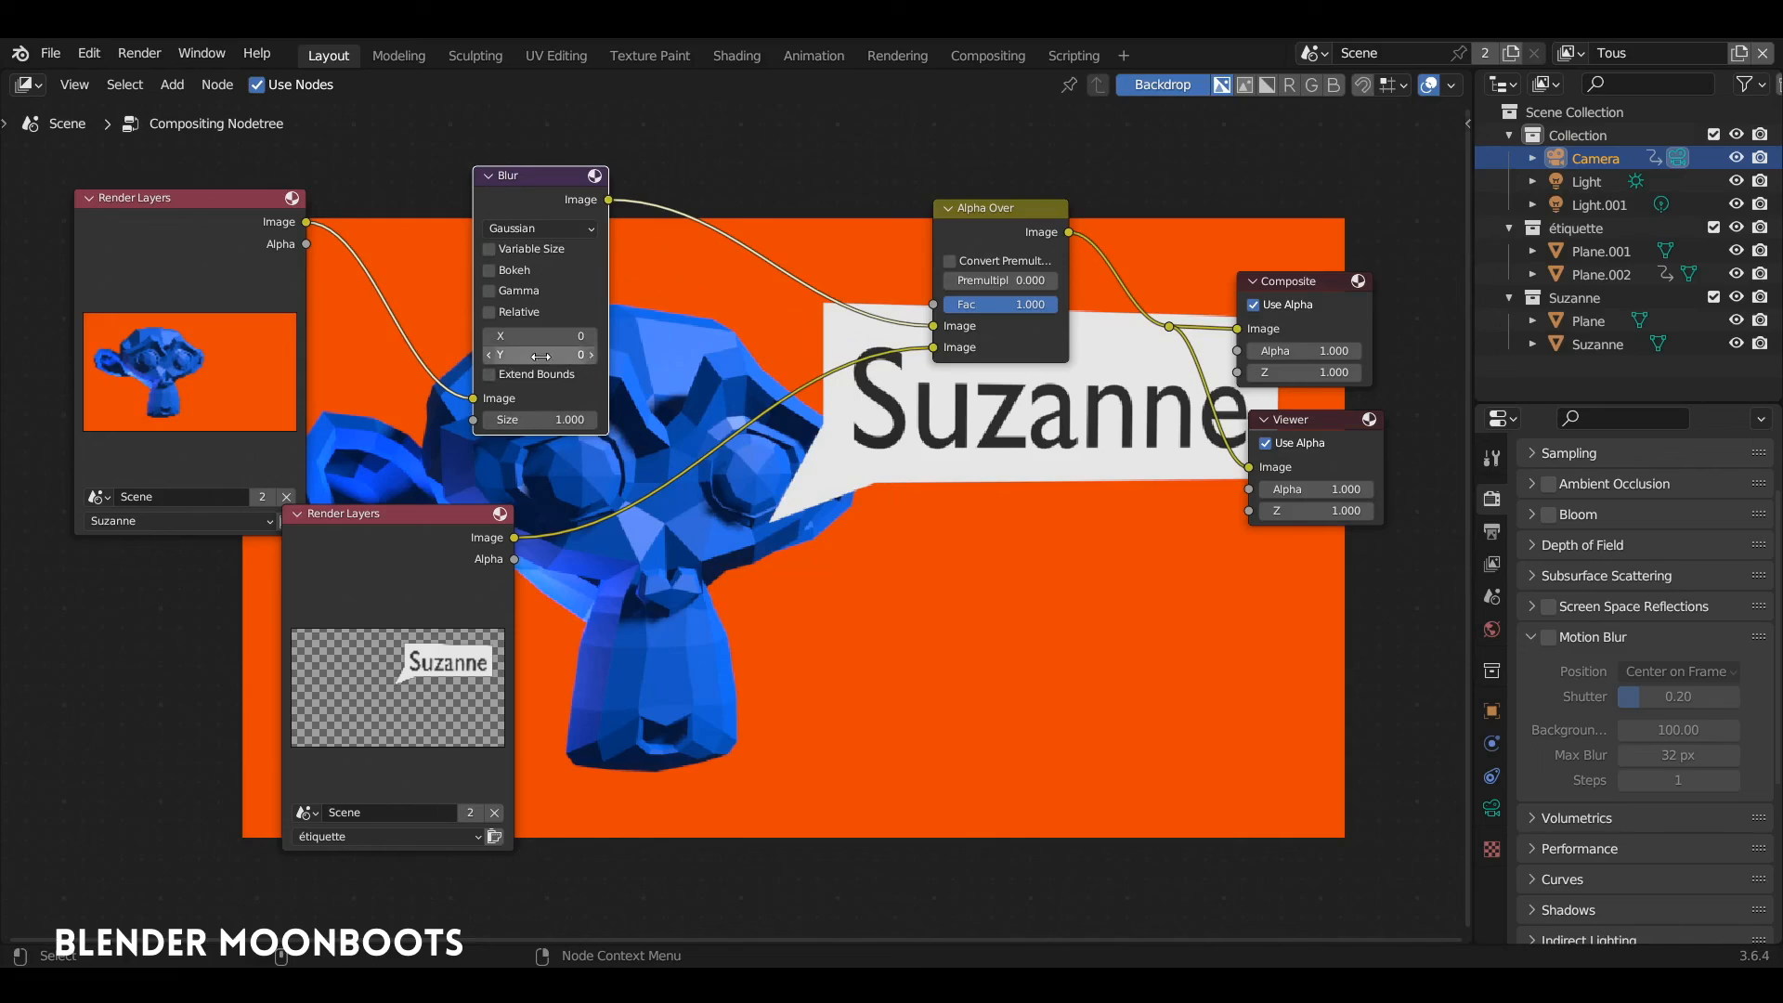
pyautogui.moveTo(598, 353); pyautogui.dragTo(628, 333)
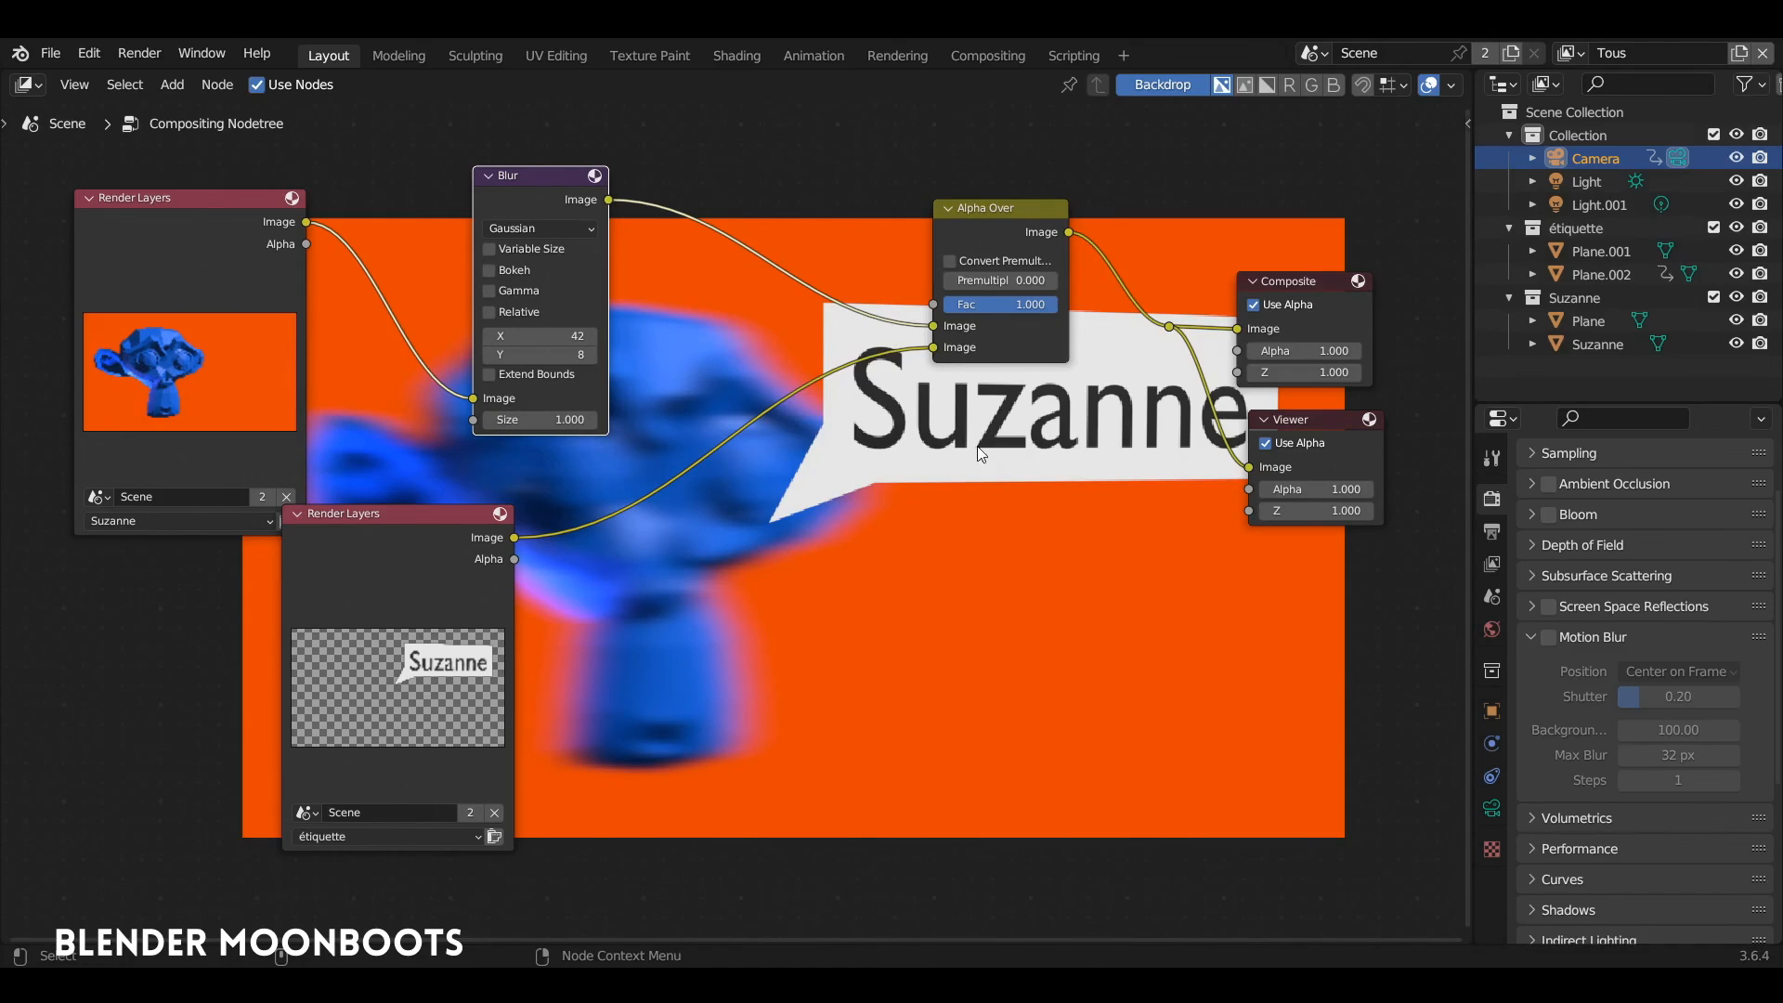